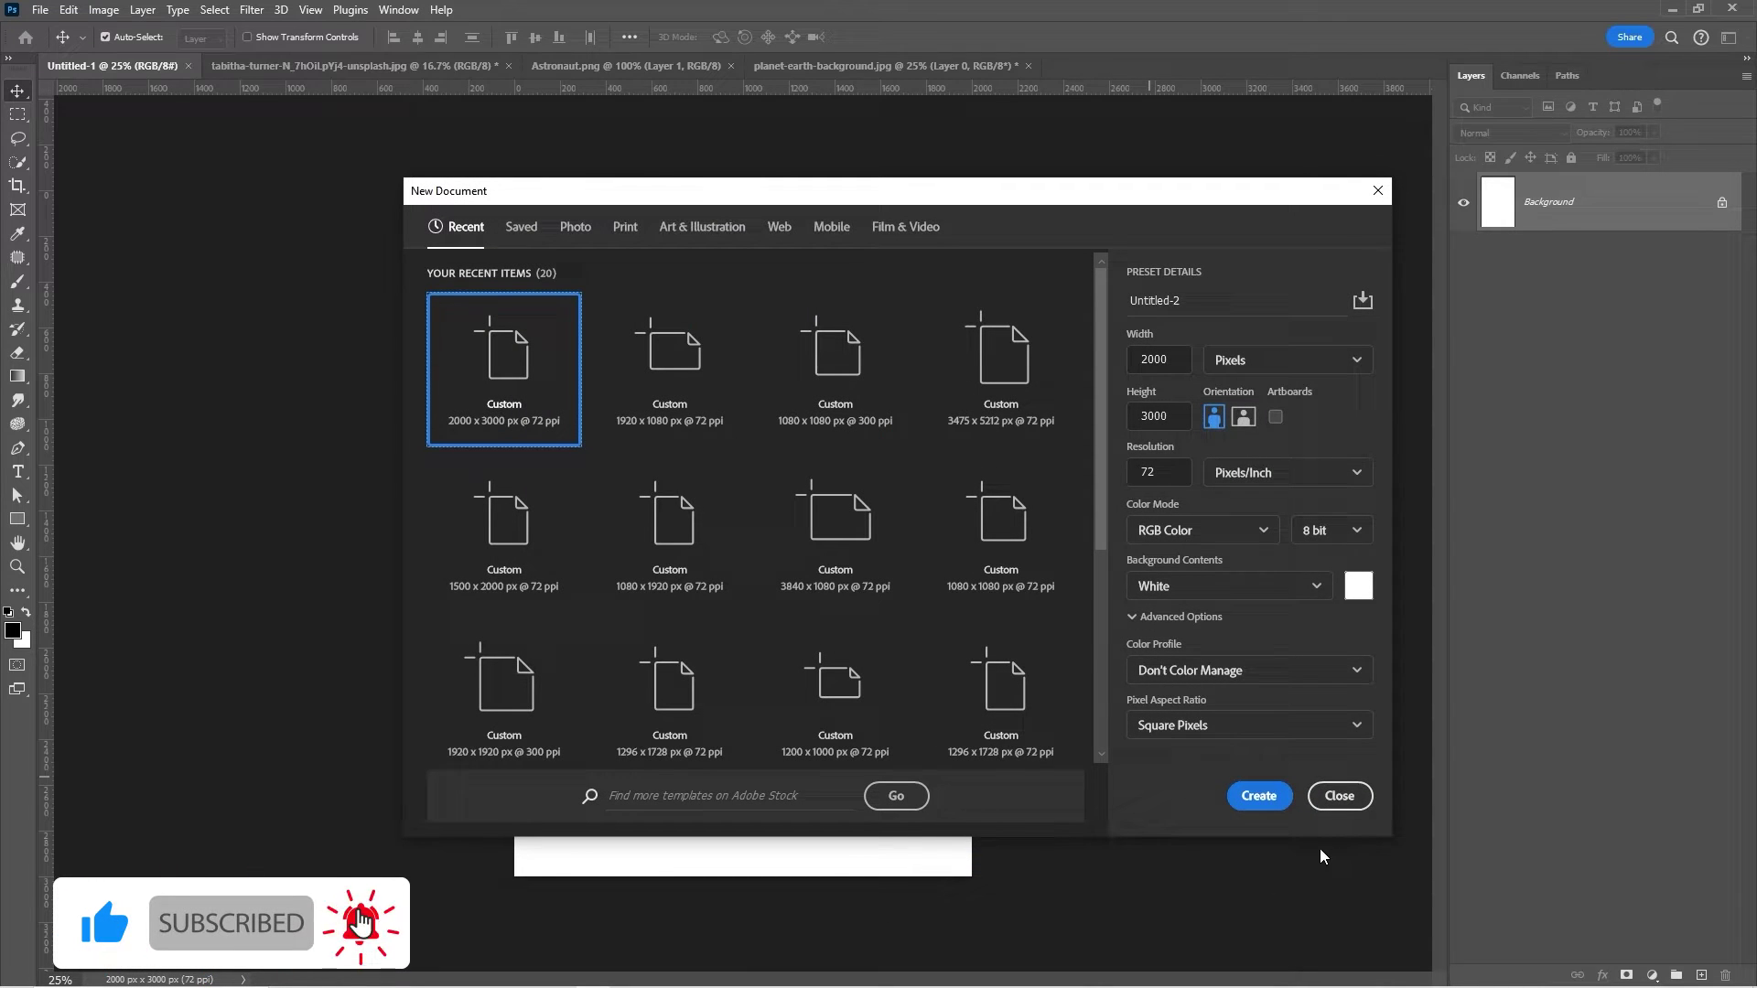
Convert the rock arch photo's layer to a Smart Object and bring it into the blank 2000 x 3000 px Untitled-1 document.
left_click(1339, 795)
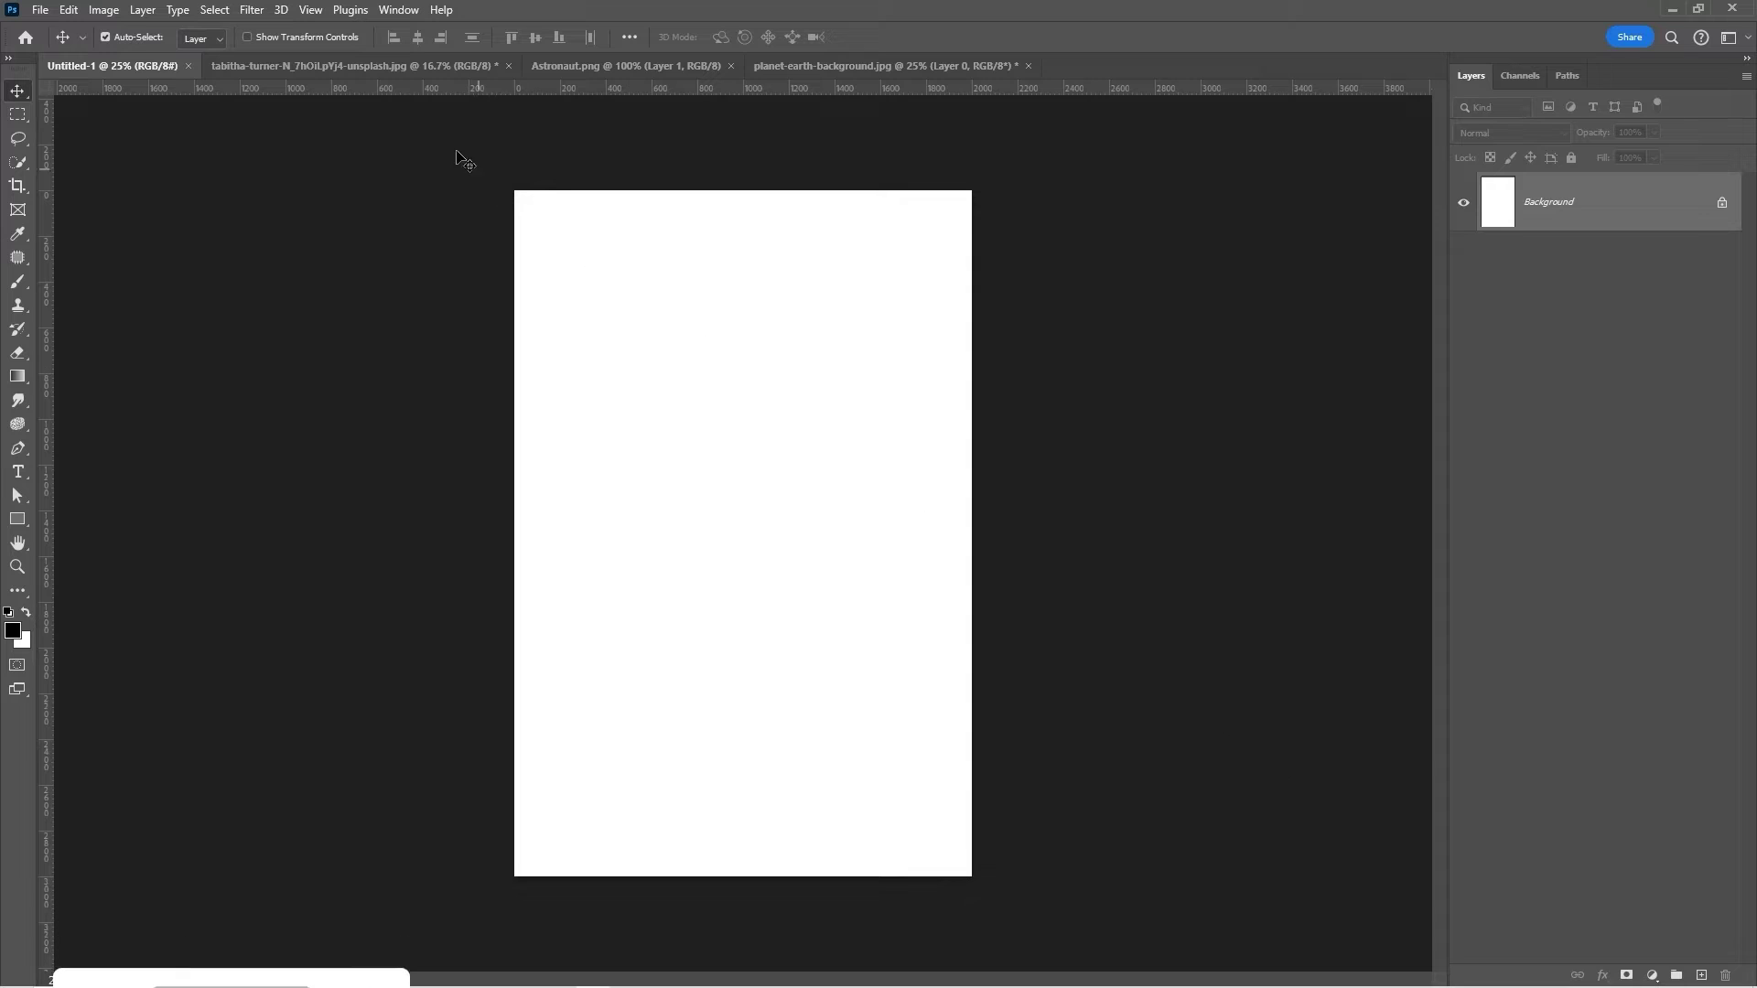
left_click(388, 72)
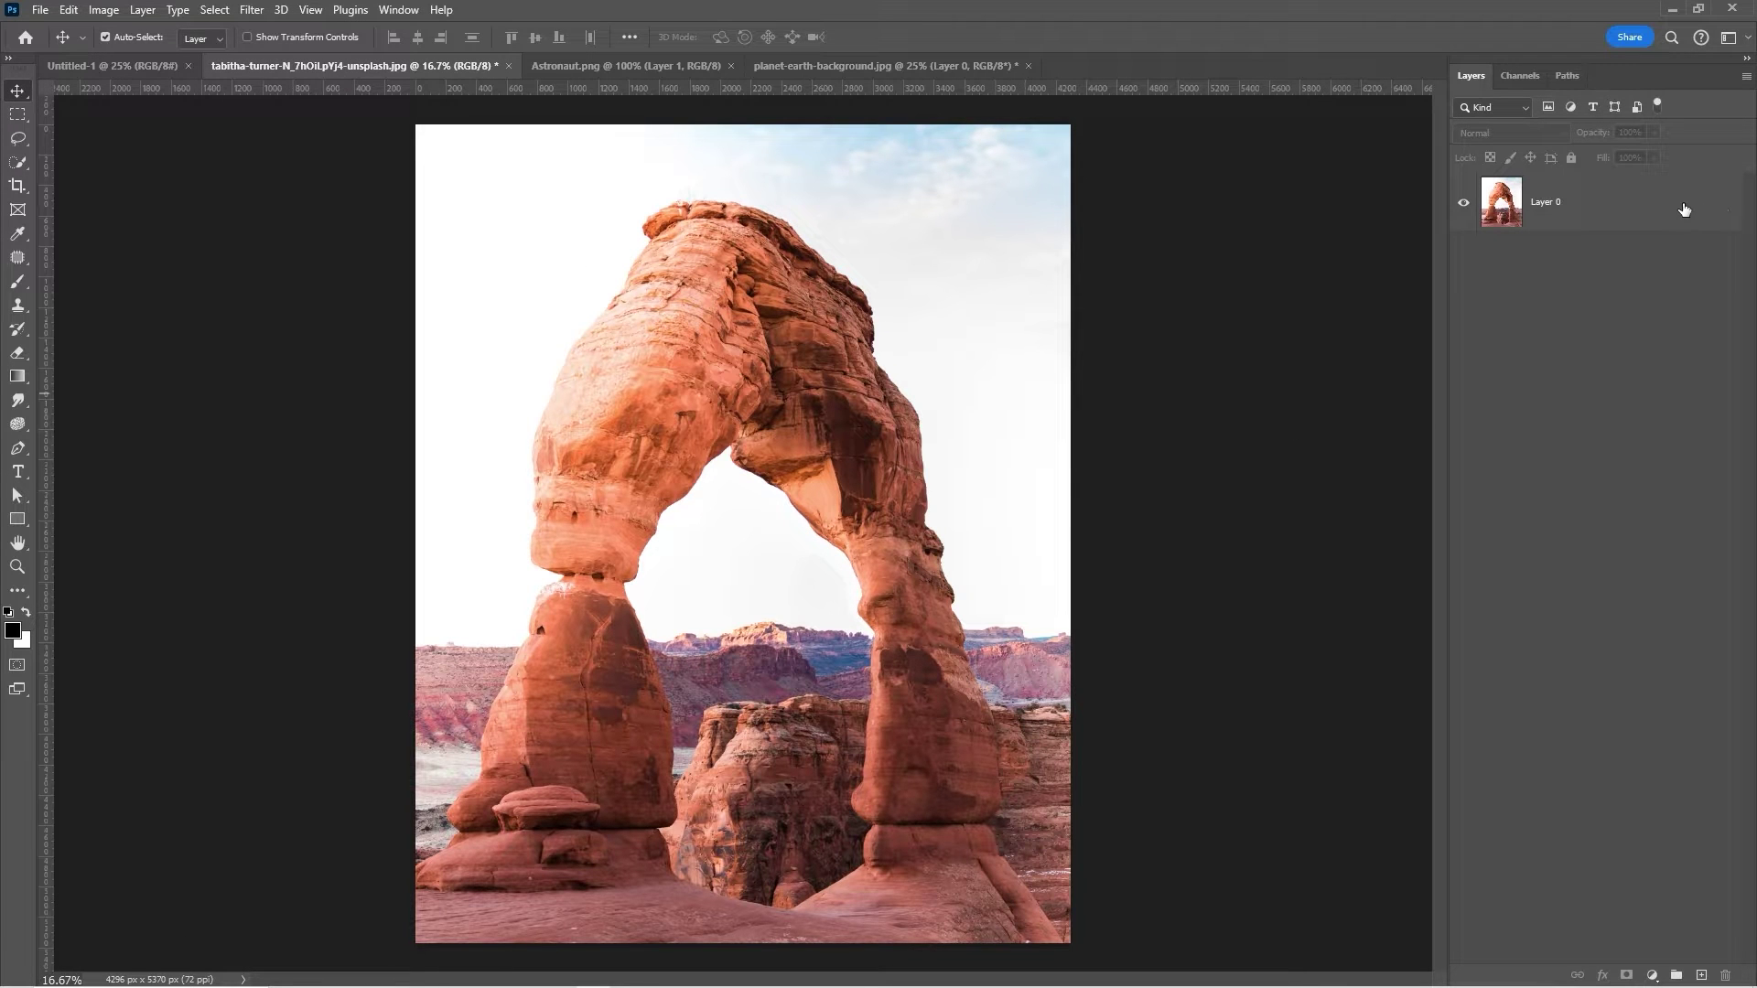
right_click(1562, 207)
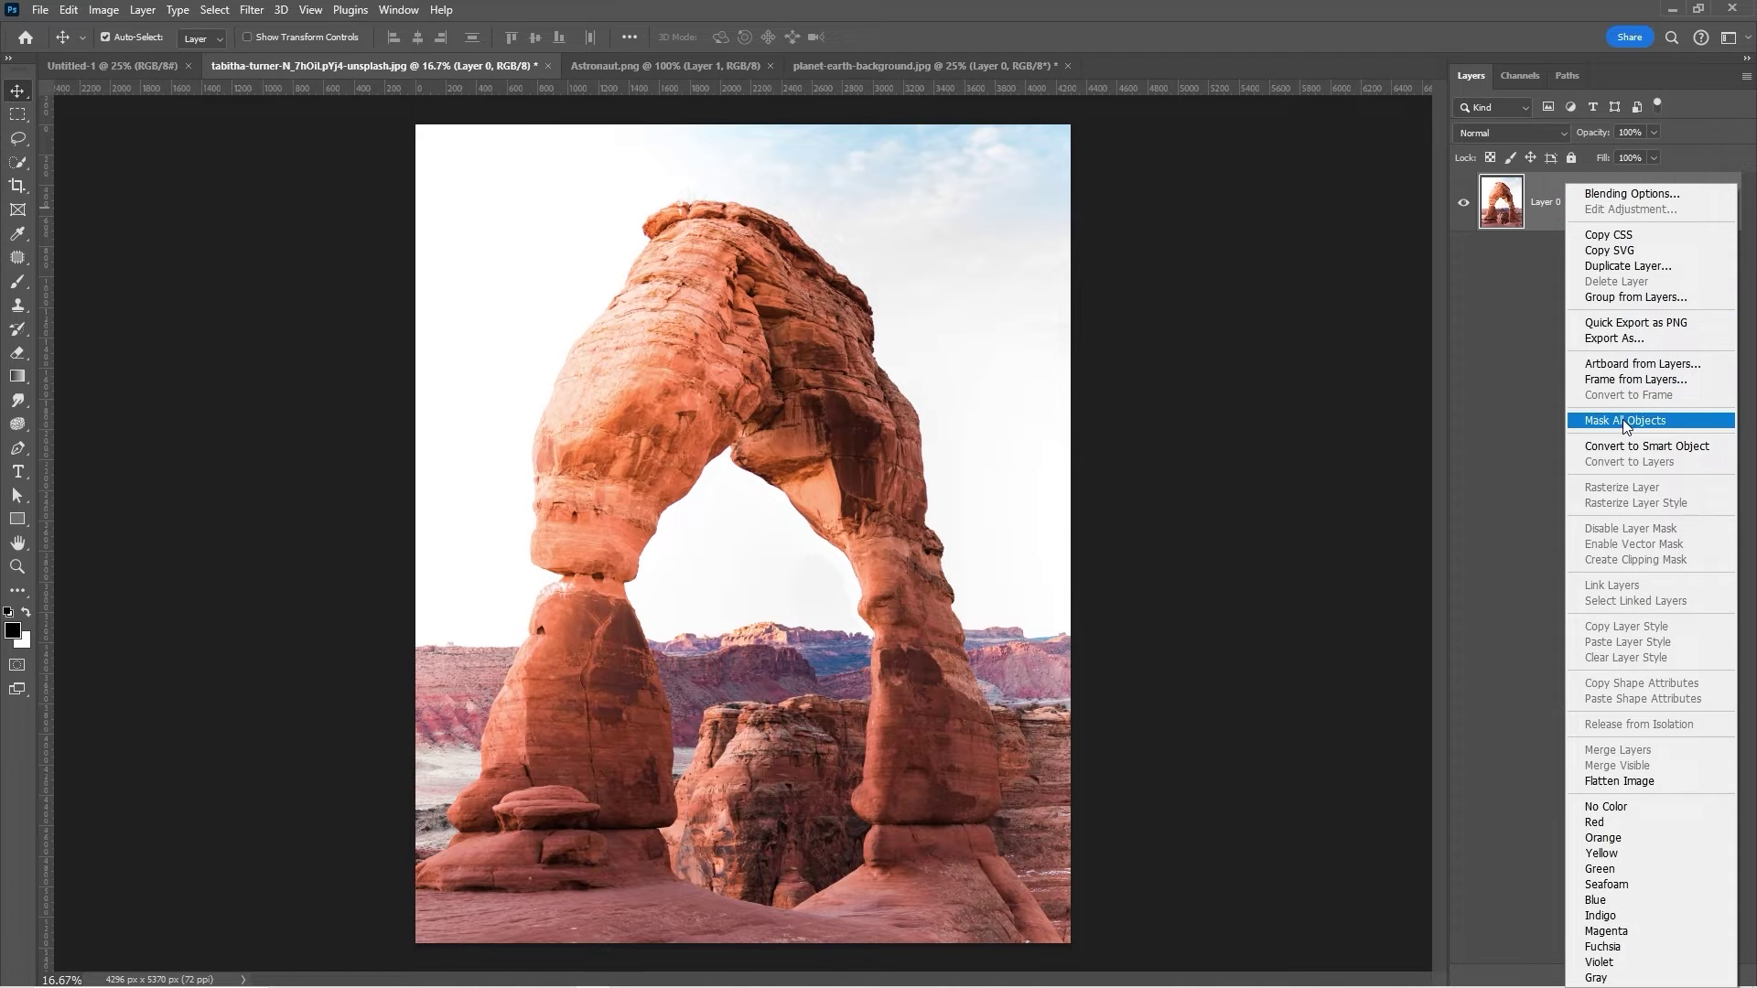
left_click(1625, 448)
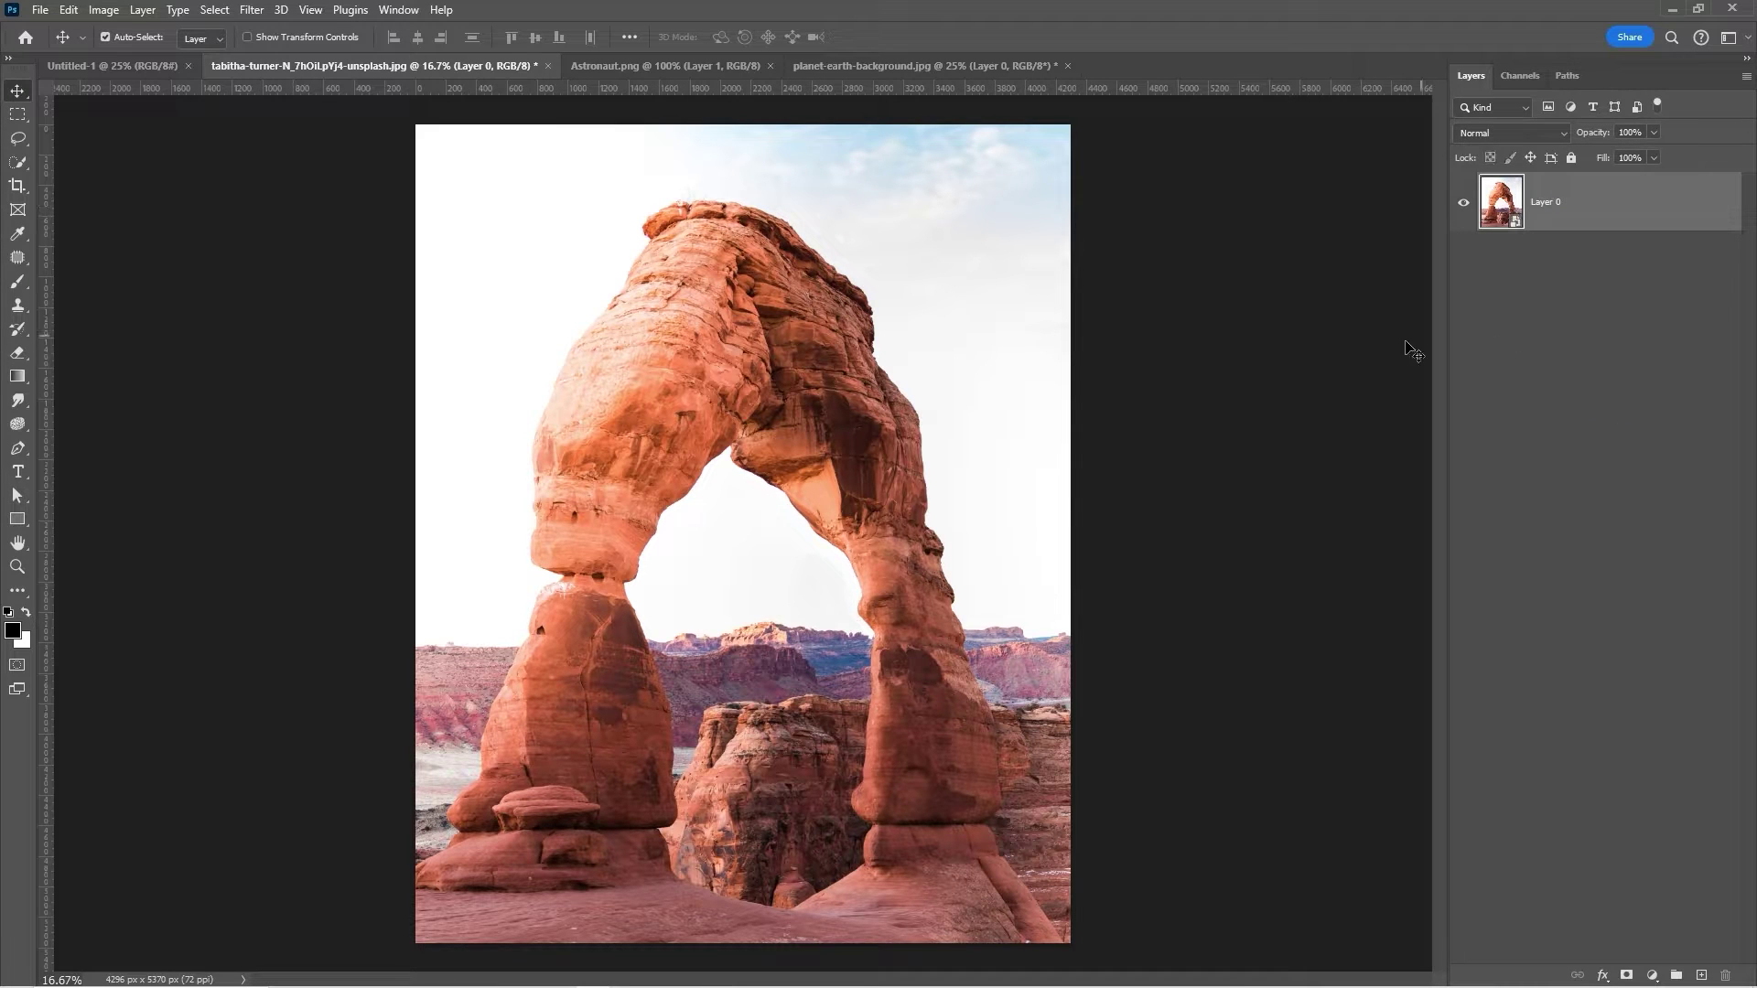
left_click_drag(809, 592, 805, 631)
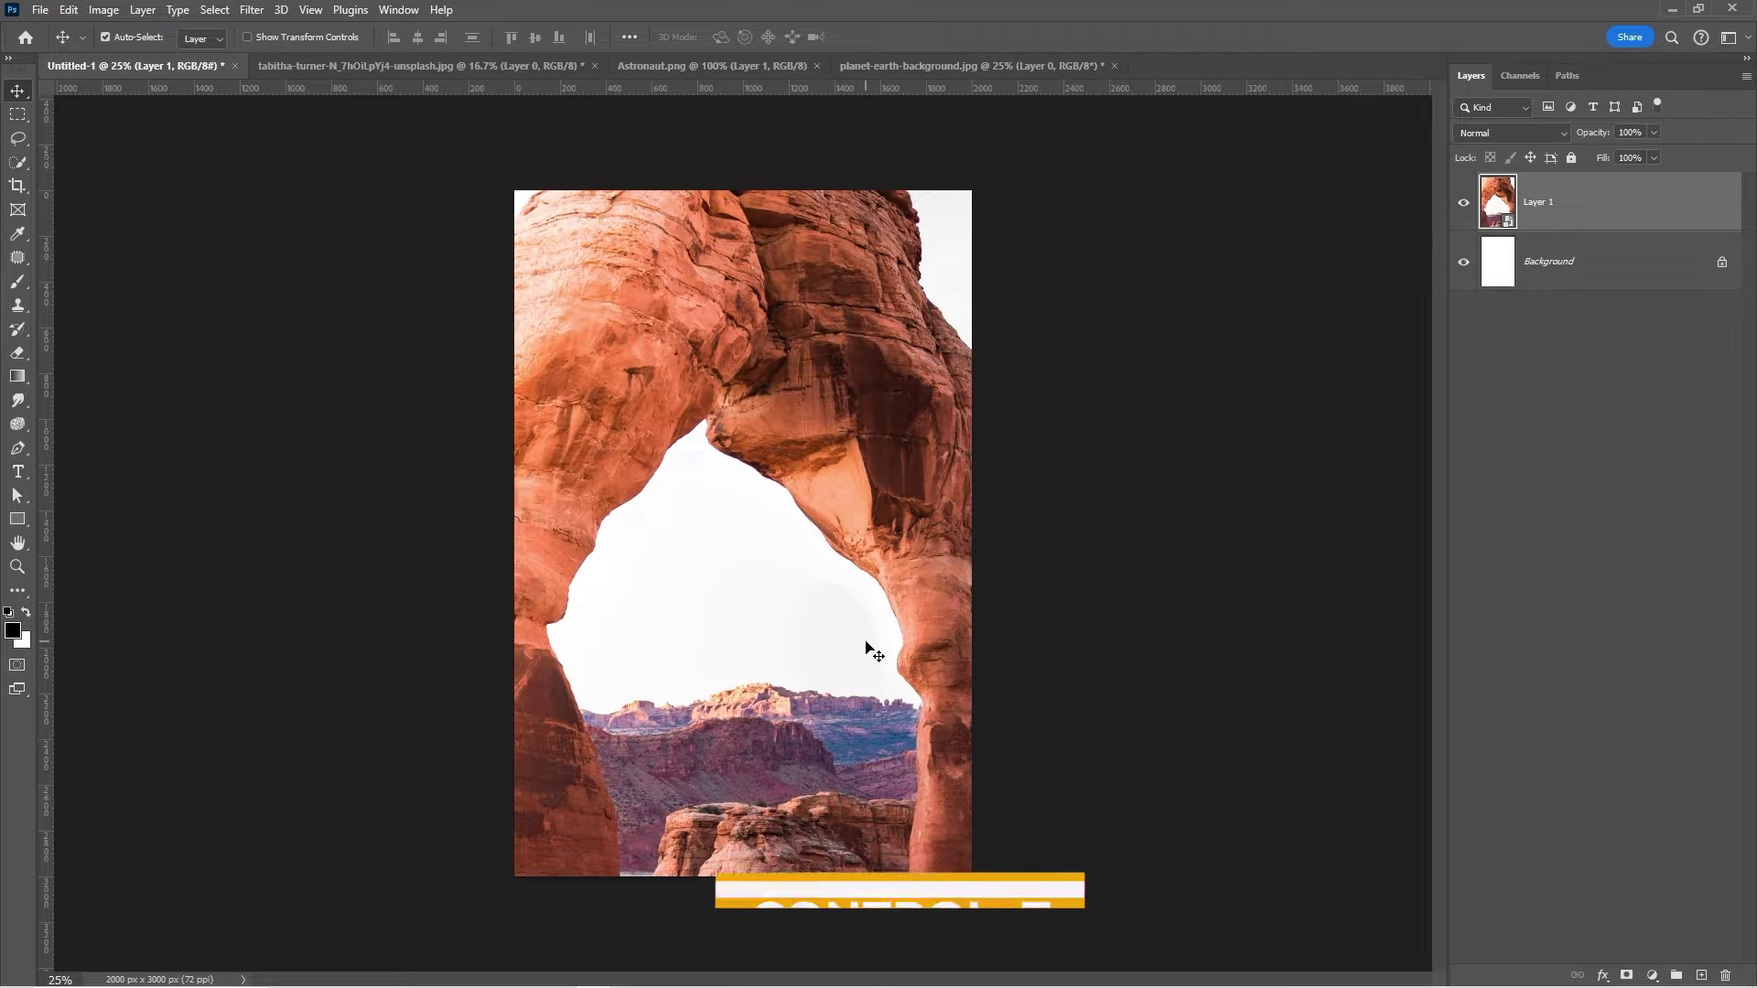
Scale down and reposition the rock arch with Free Transform so its opening and rocky ground fill the canvas.
key("ctrl+t")
key("ctrl+minus")
left_click_drag(976, 541, 917, 509)
left_click_drag(738, 313, 984, 212)
mouse_move(835, 412)
left_mouse_down()
mouse_move(815, 422)
mouse_move(838, 426)
left_mouse_up()
left_click_drag(980, 457, 994, 461)
key("Return")
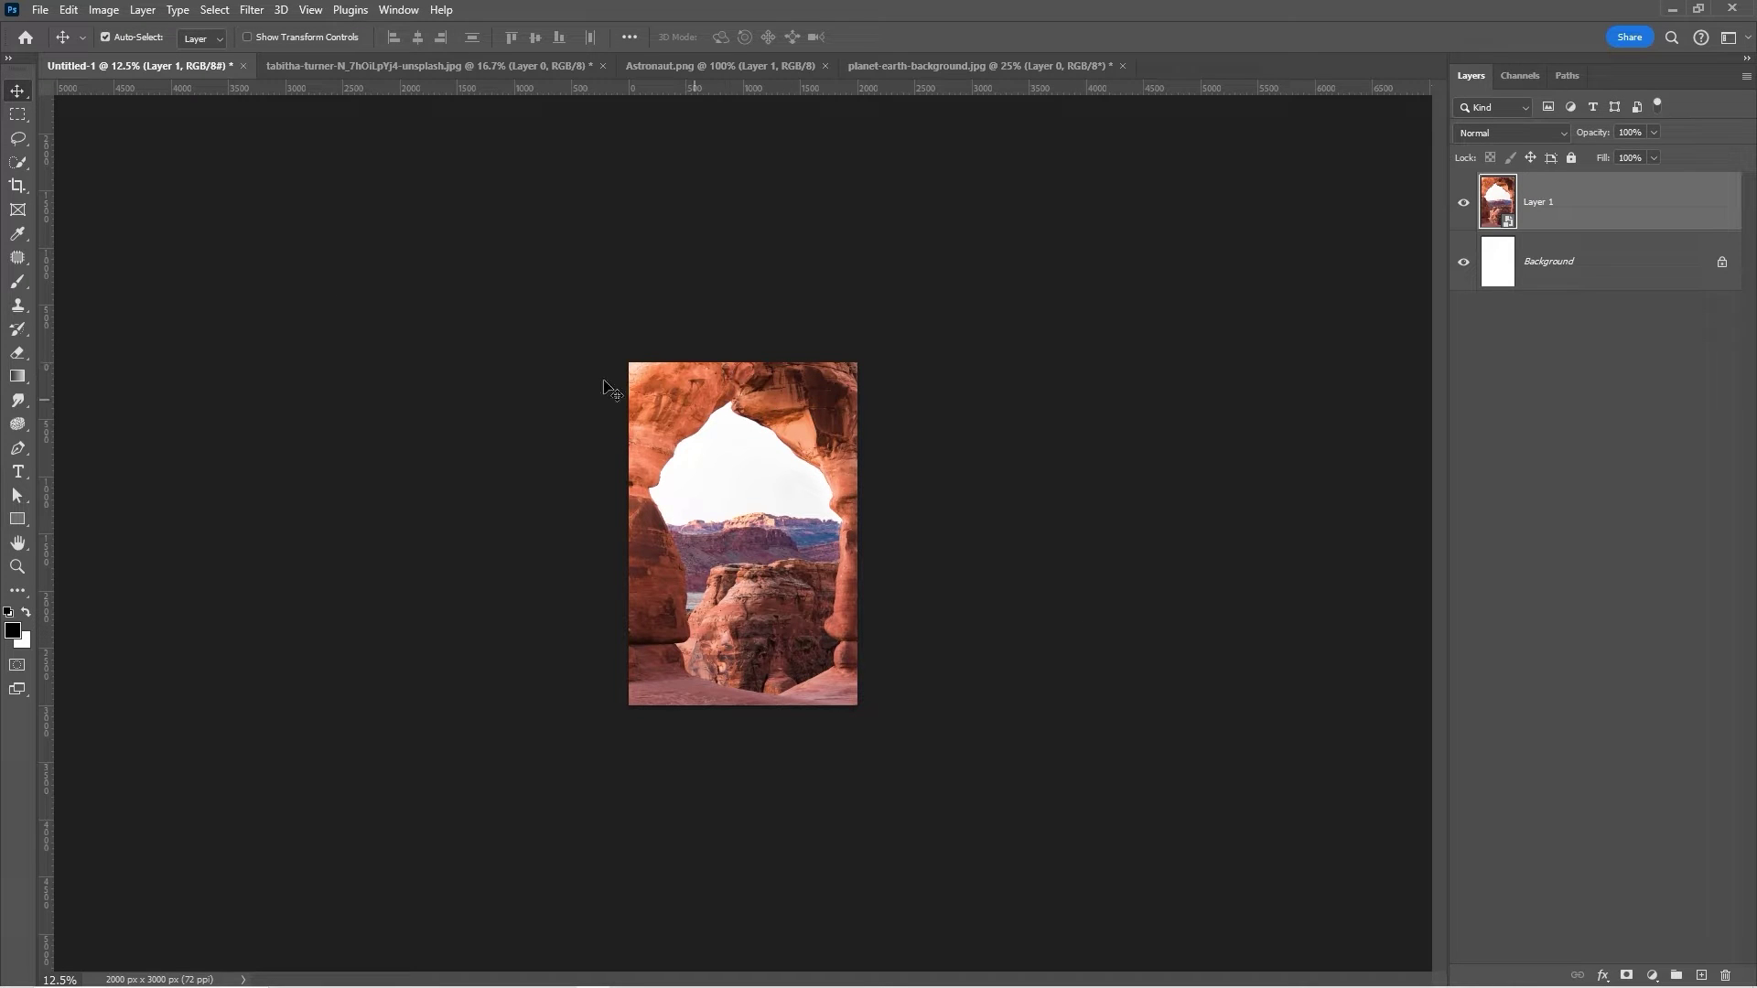
Select the arch opening with the Quick Selection tool and hide everything inside it with an inverted layer mask.
right_click(20, 162)
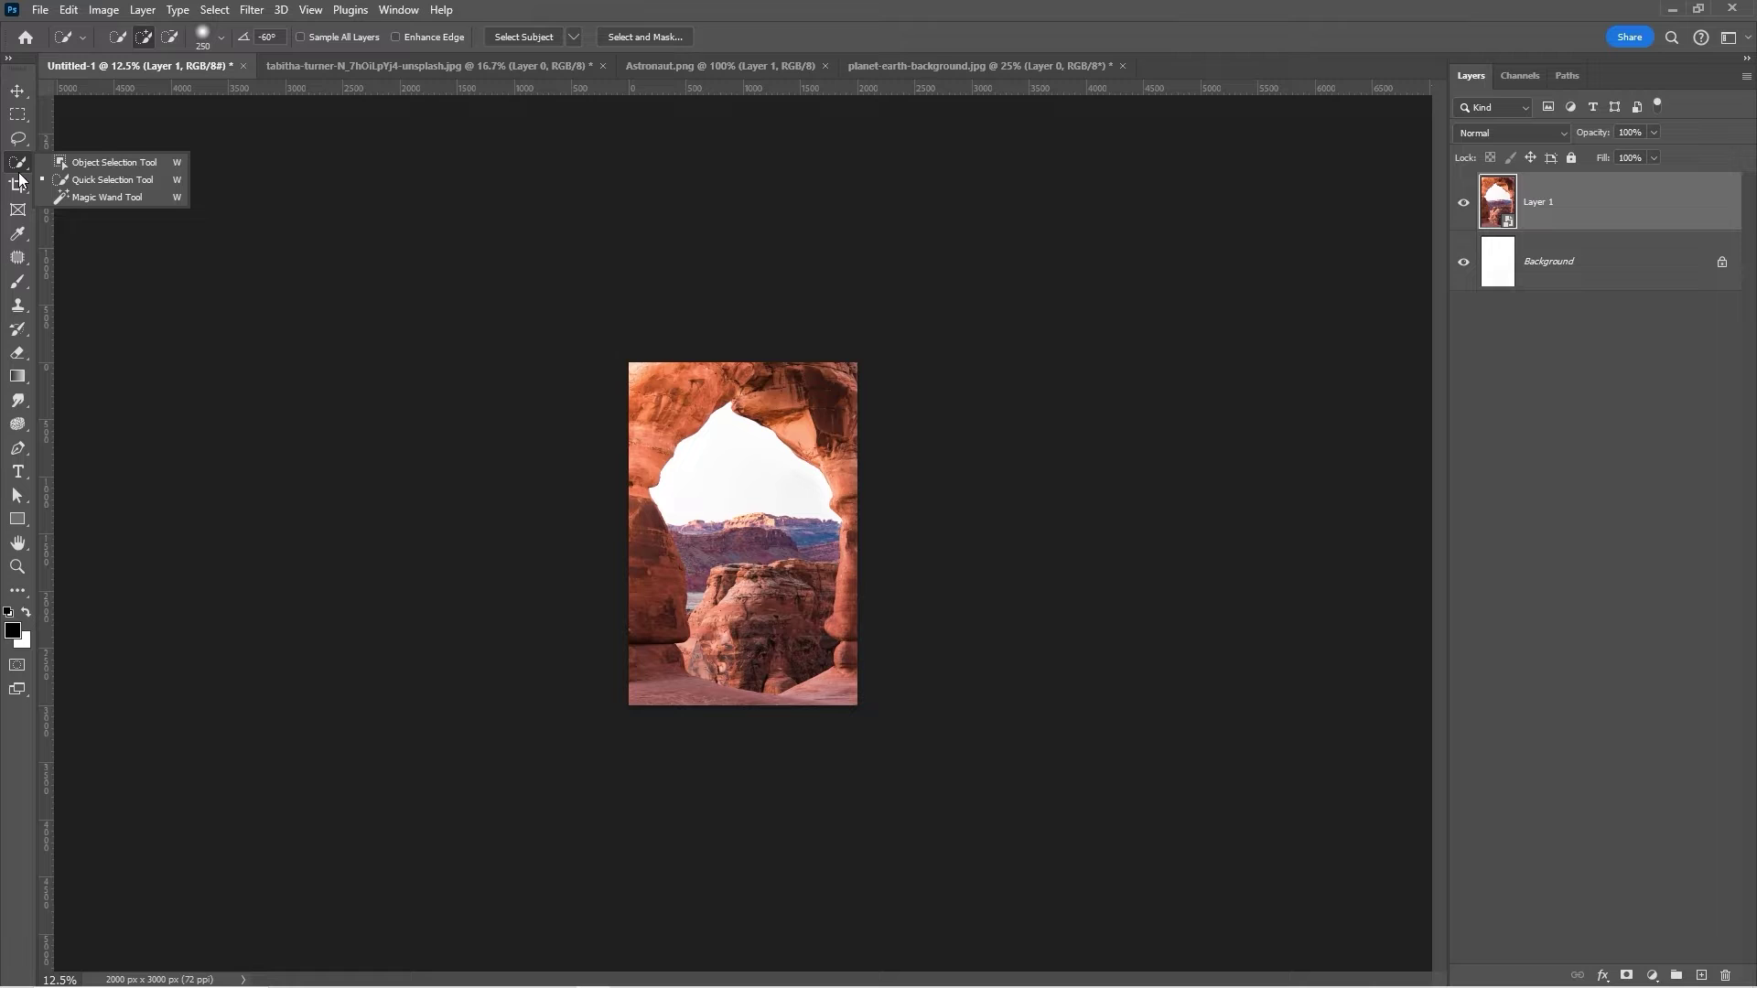
left_click(101, 181)
scroll(693, 423, "up", 4)
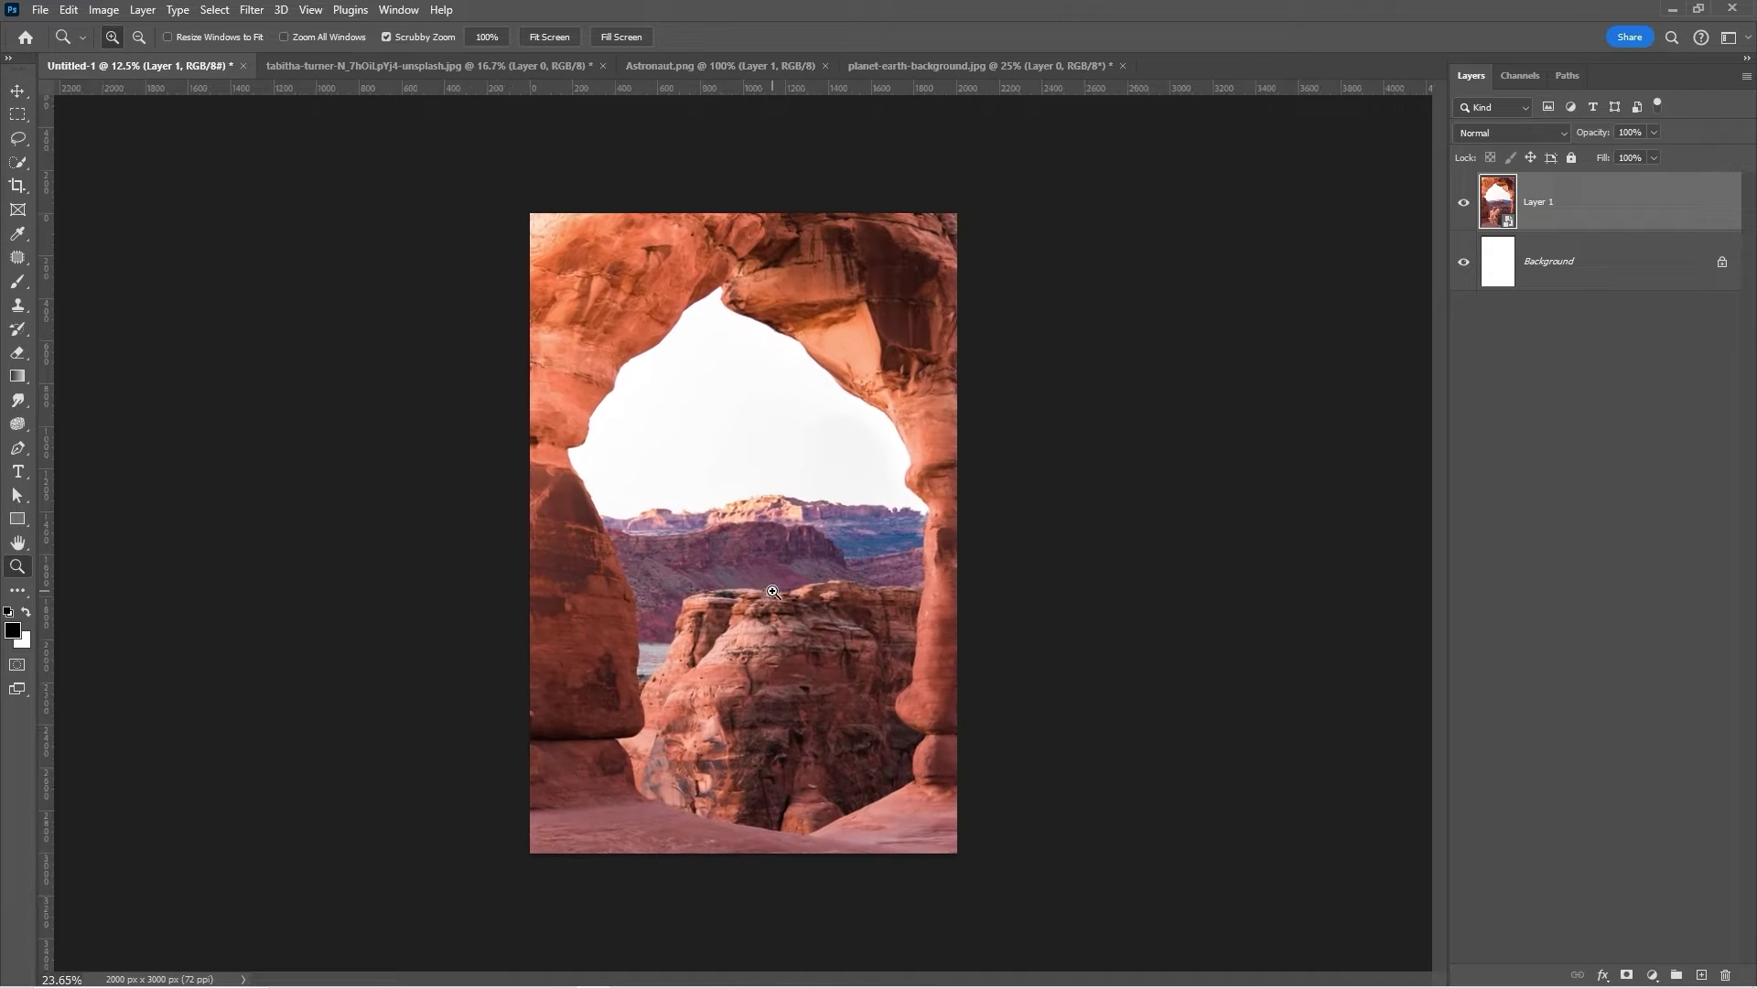
mouse_move(693, 423)
left_mouse_down()
mouse_move(878, 485)
mouse_move(805, 631)
mouse_move(796, 805)
mouse_move(666, 780)
mouse_move(637, 704)
mouse_move(704, 622)
mouse_move(677, 563)
left_mouse_up()
left_click(1626, 976)
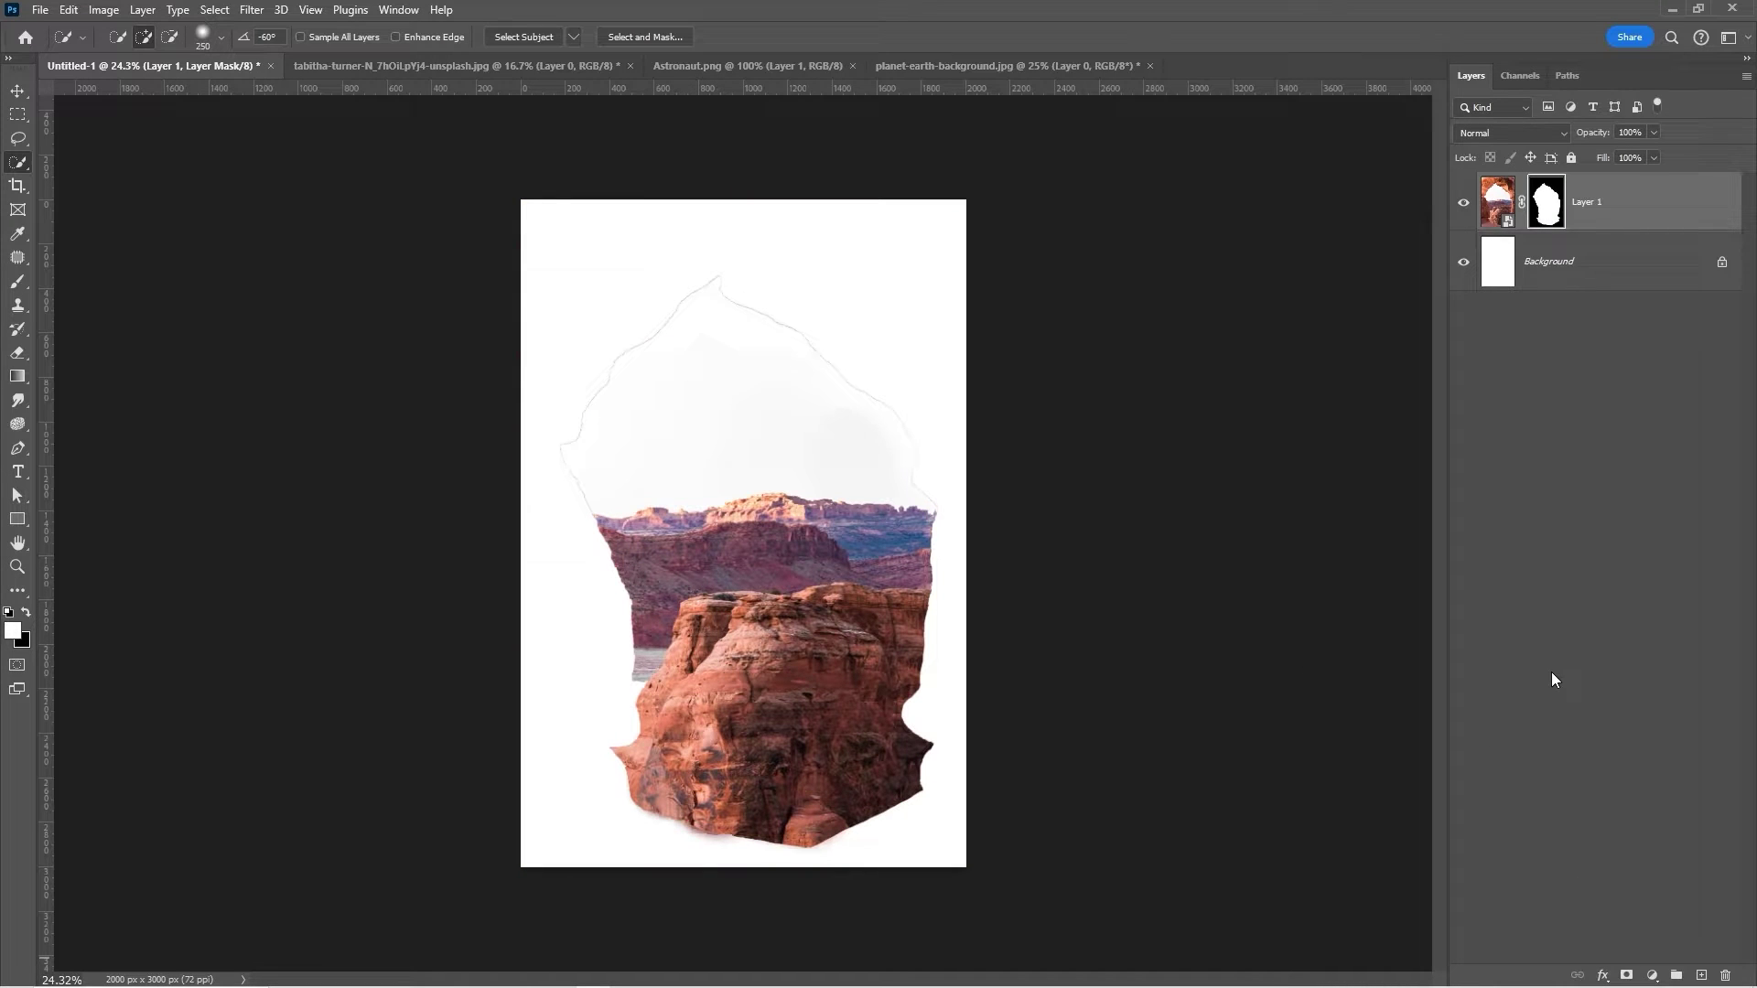
key("ctrl+i")
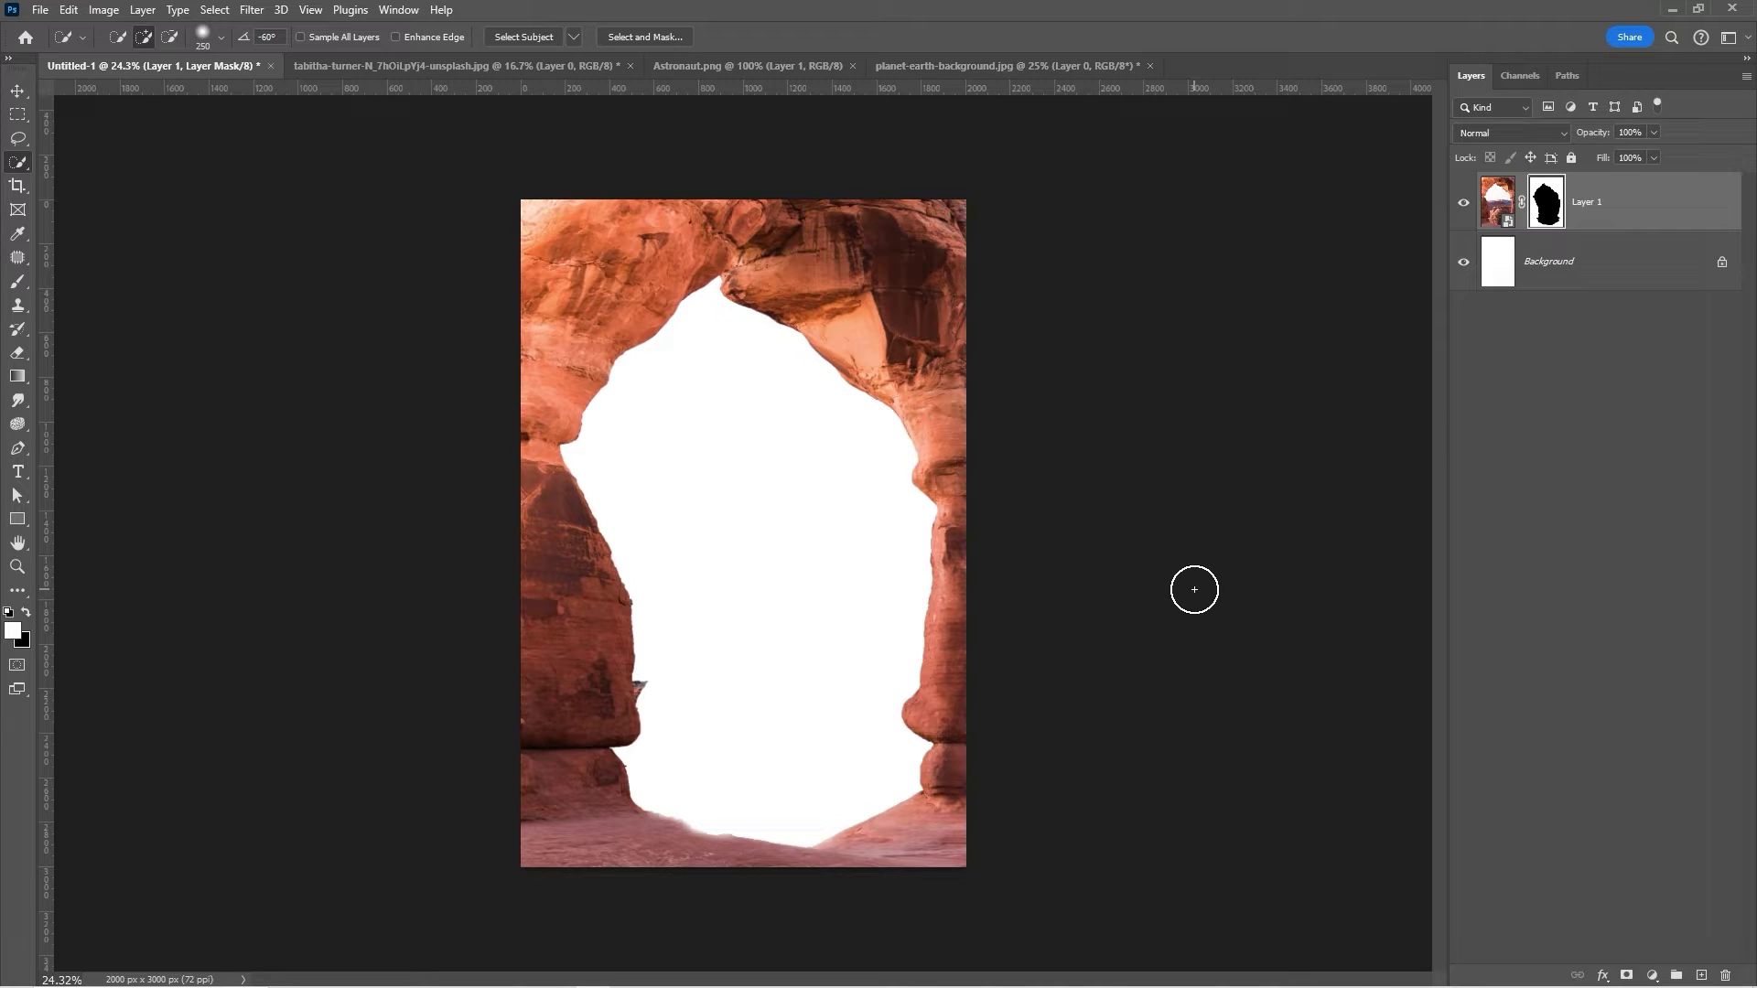
Bring the planet-earth-background image into Untitled-1 and place its layer beneath the masked arch layer.
key("v")
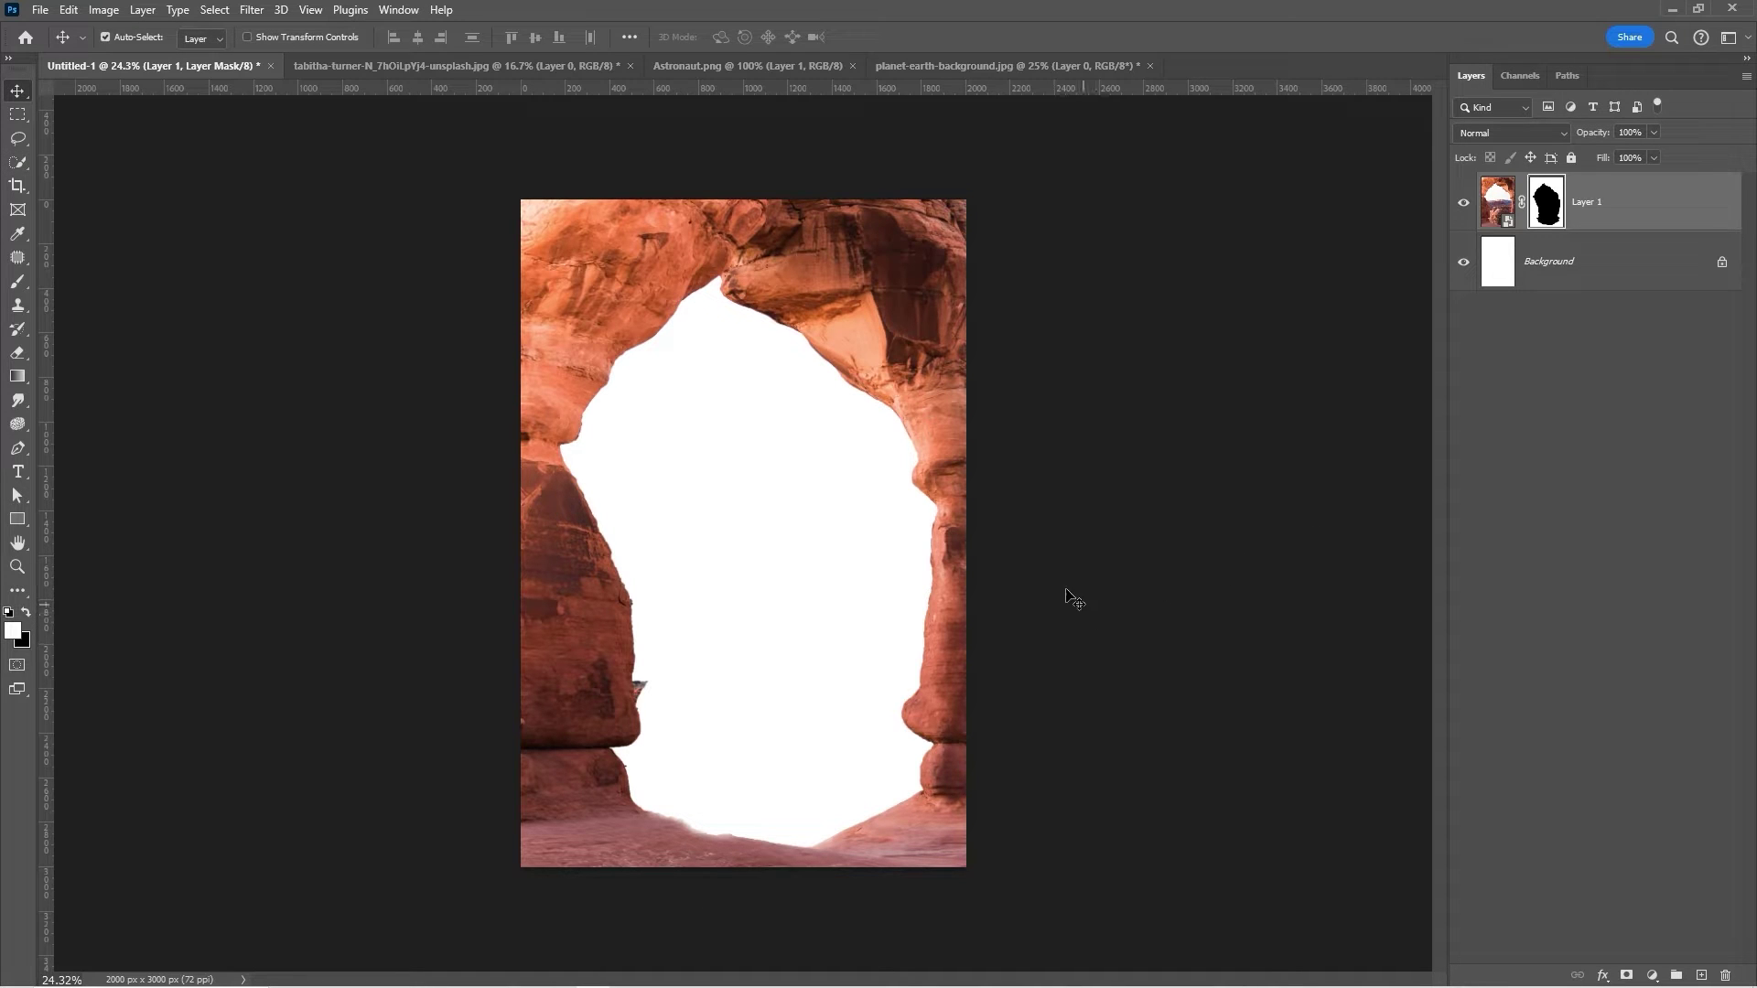
left_click(913, 68)
left_click(1720, 197)
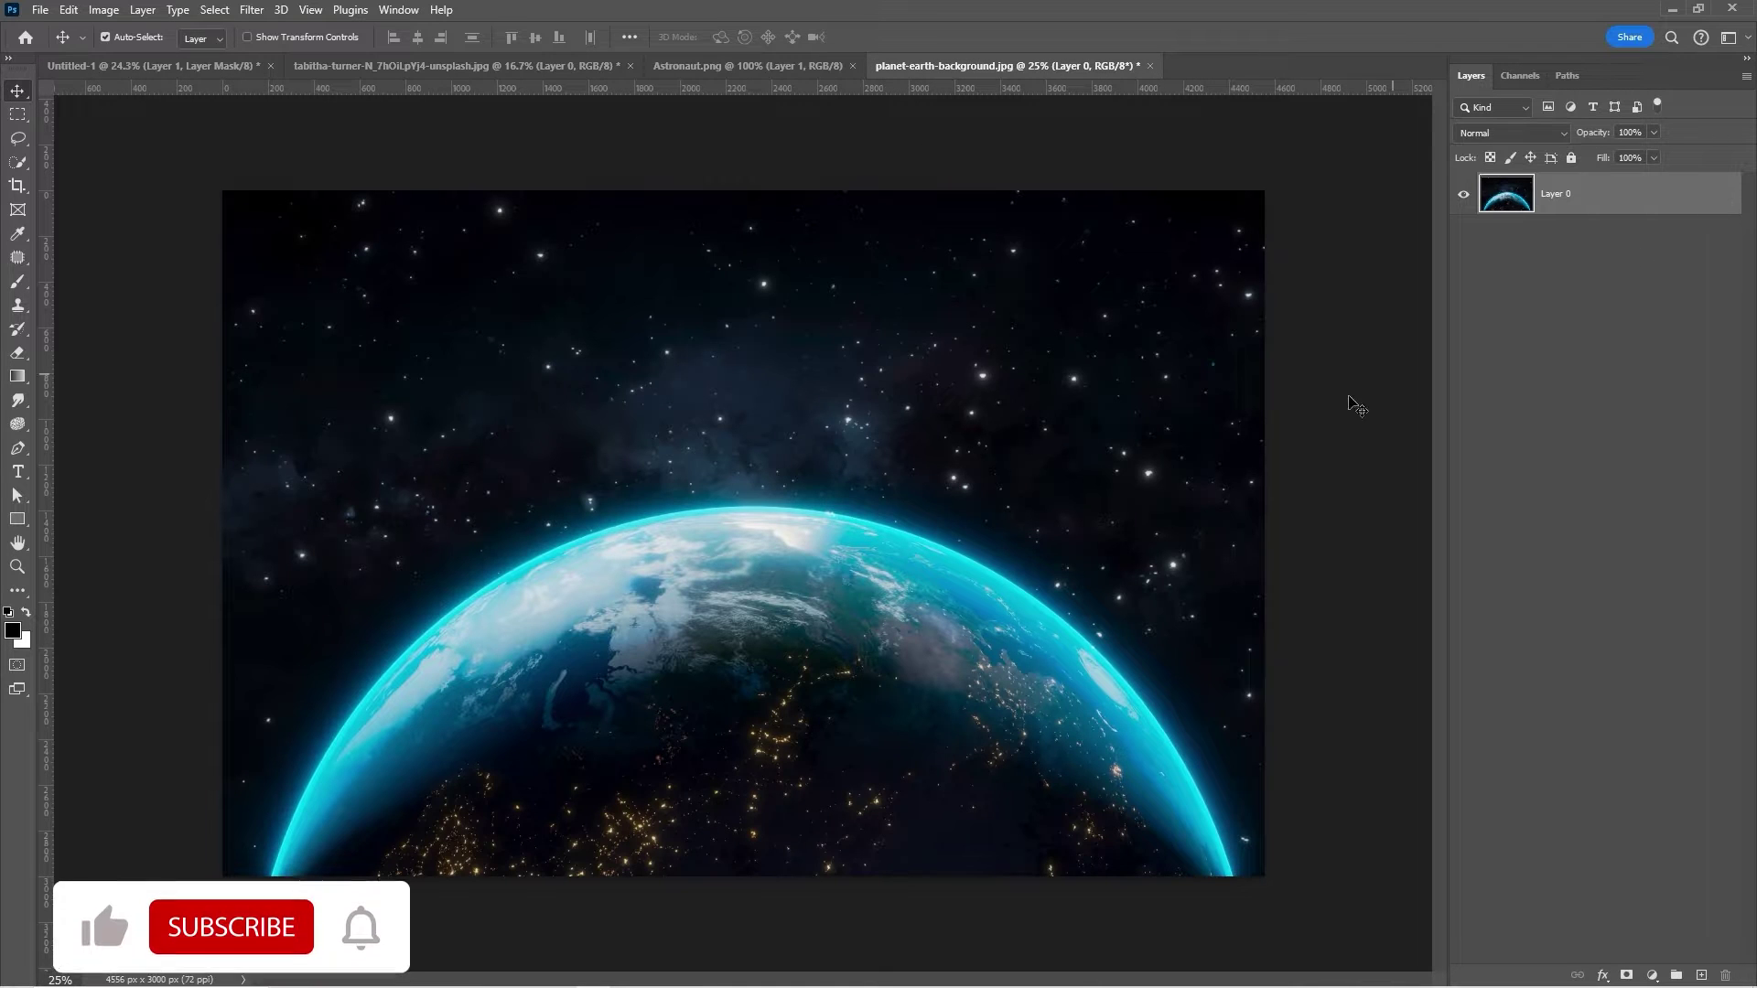
left_click_drag(767, 661, 631, 531)
left_click_drag(1599, 217, 1603, 274)
Rotate, scale and position the planet image so the glowing planet edge runs diagonally through the upper part of the arch opening.
key("ctrl+t")
left_click_drag(1135, 695, 457, 759)
left_click_drag(699, 463, 778, 494)
left_click_drag(976, 652, 1063, 682)
key("Return")
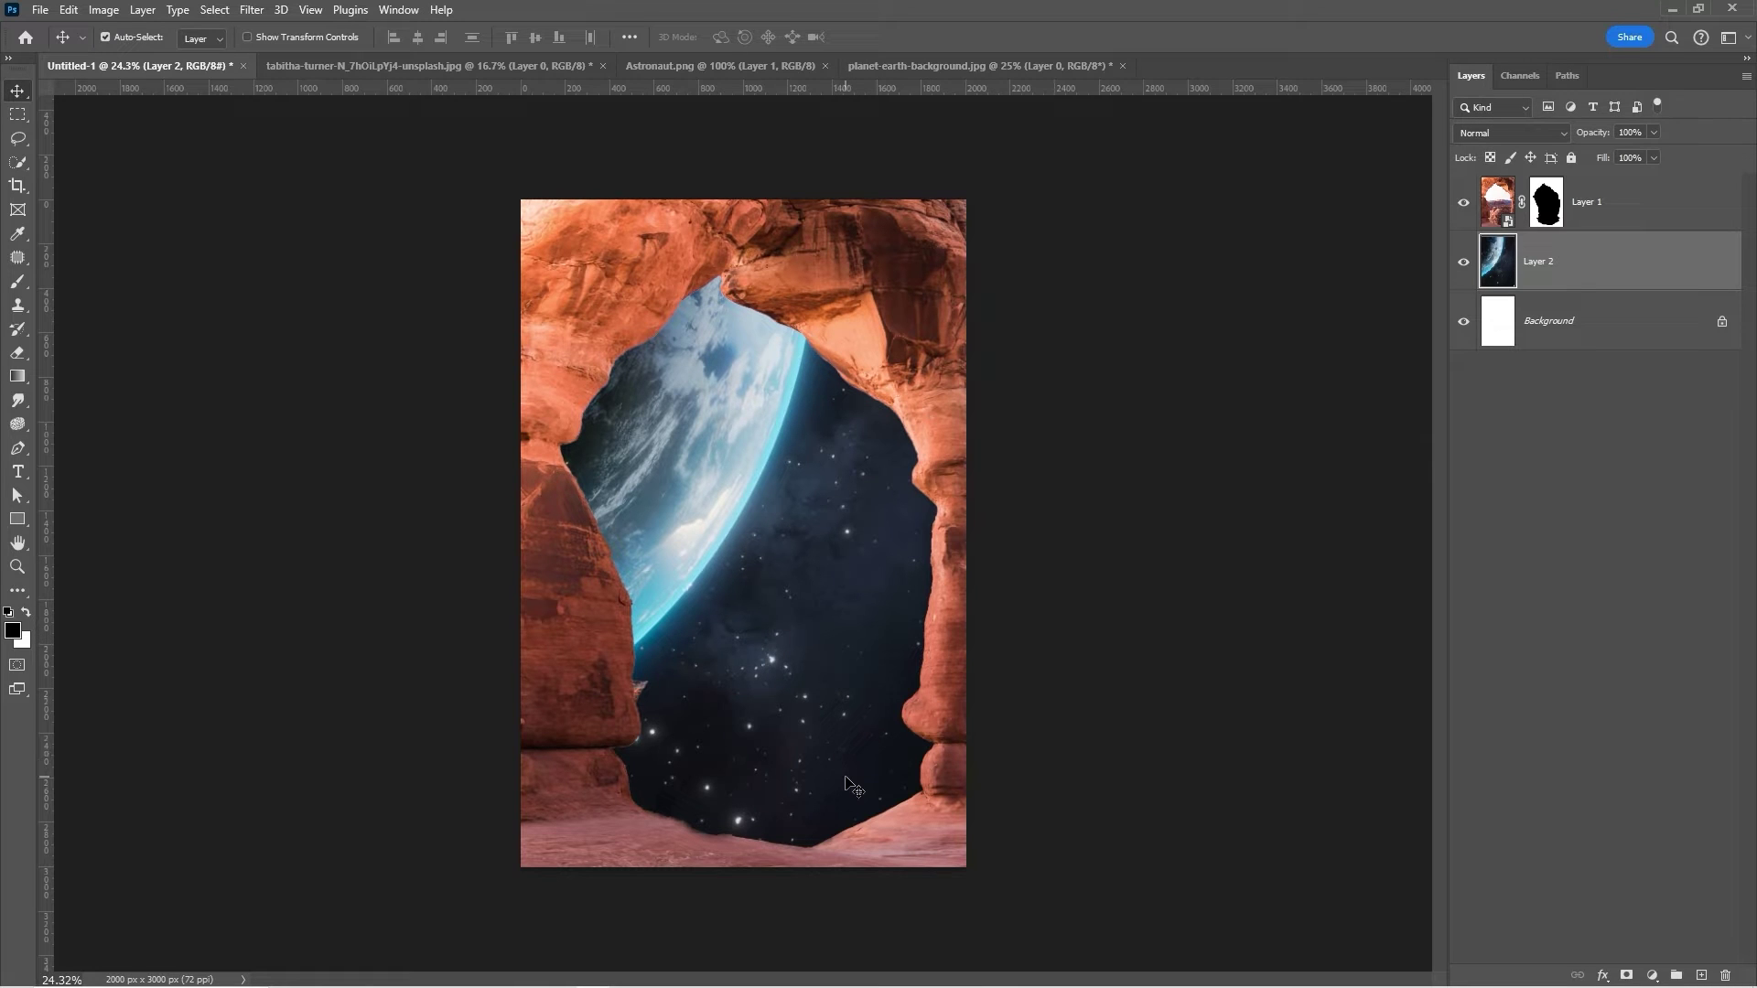
Convert the planet layer to a Smart Object and apply a Gaussian Blur with a 6.2 pixel radius.
right_click(1561, 274)
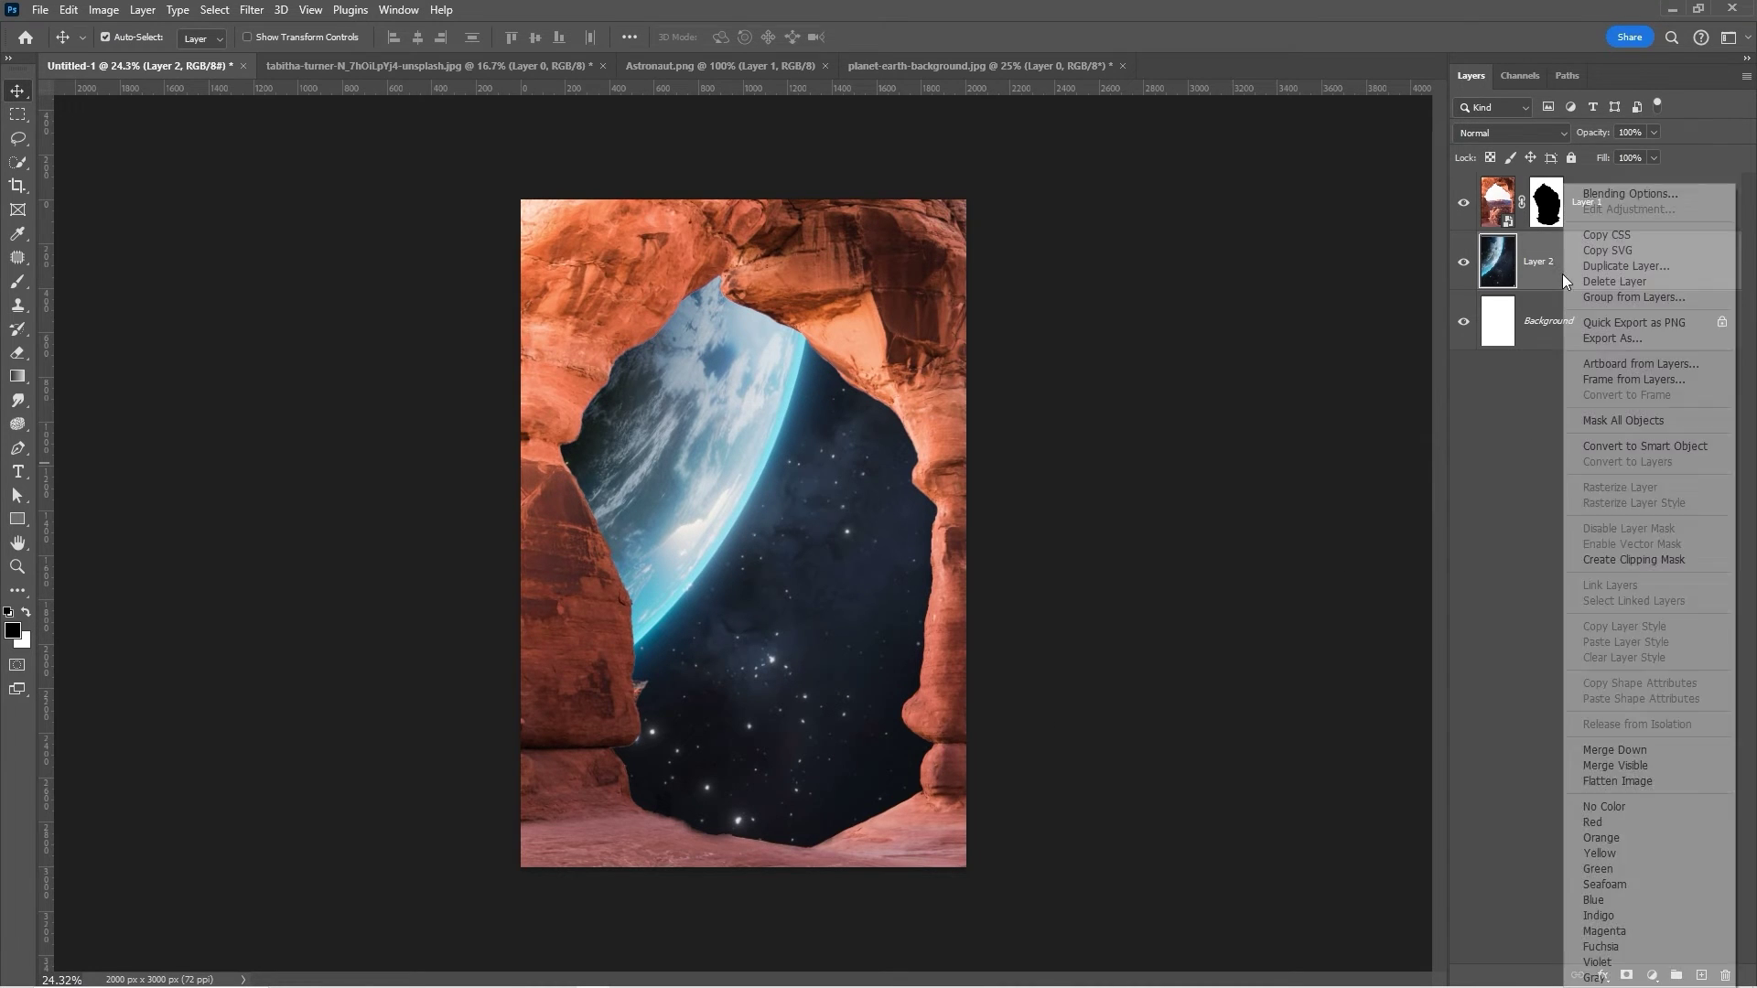
left_click(1615, 445)
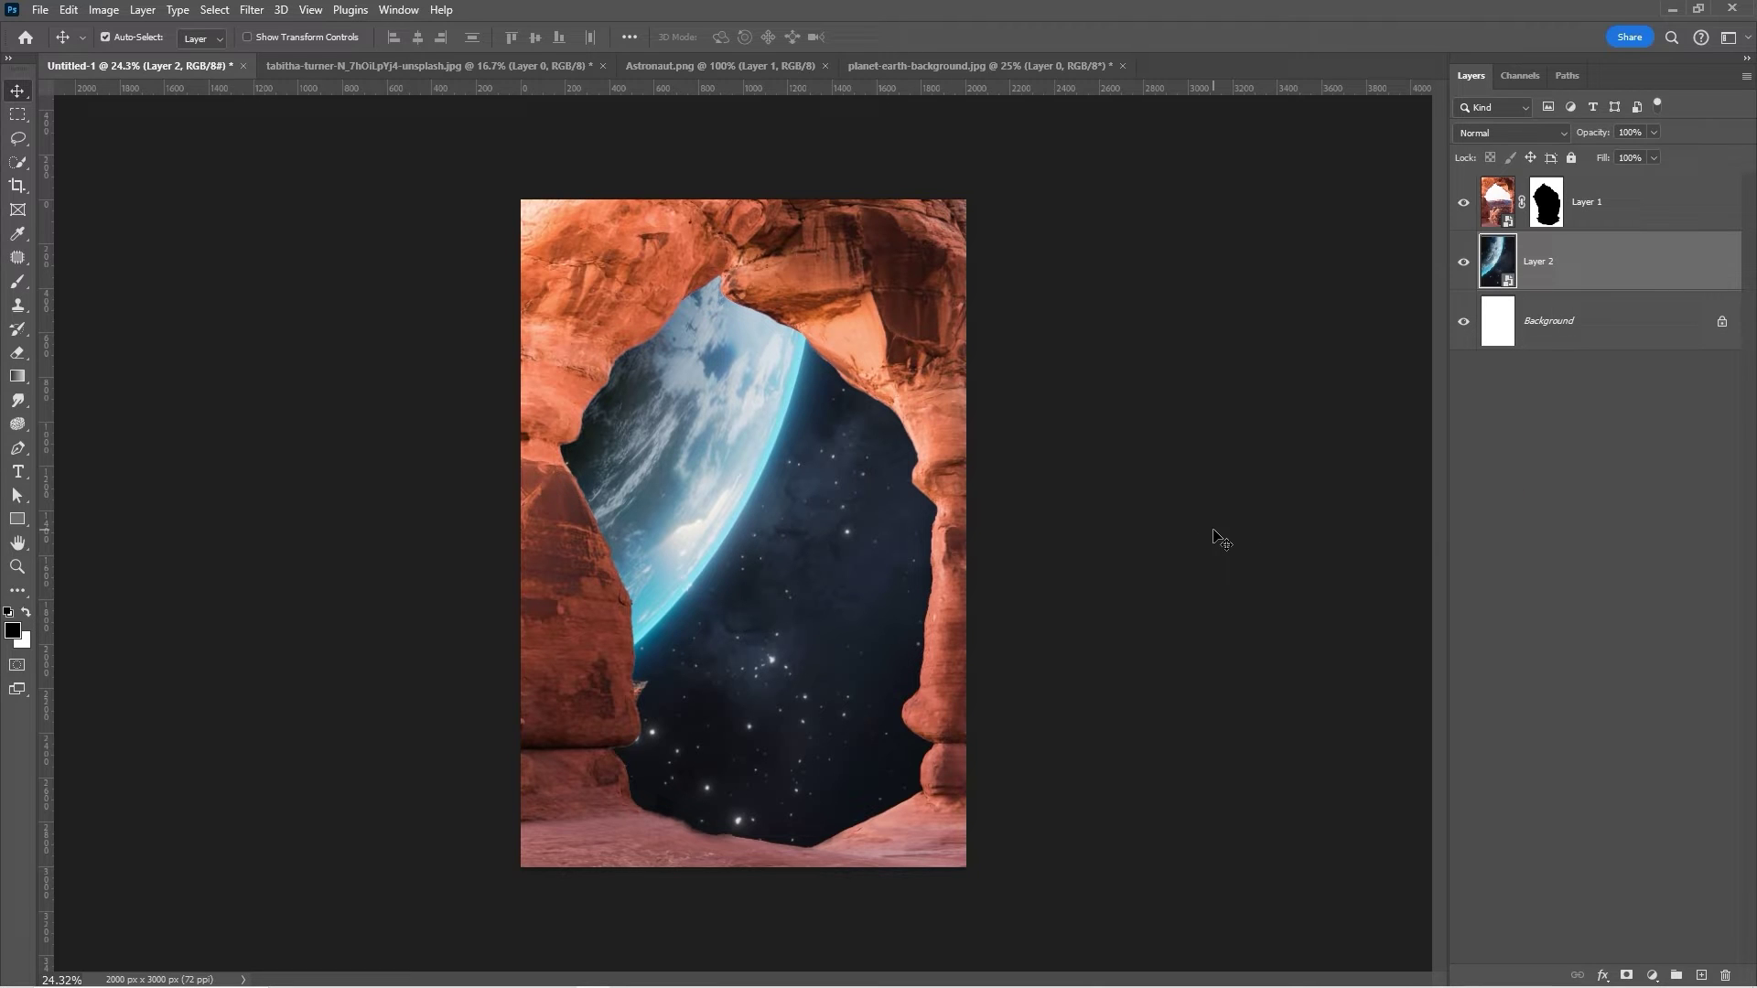
left_click(255, 12)
mouse_move(292, 243)
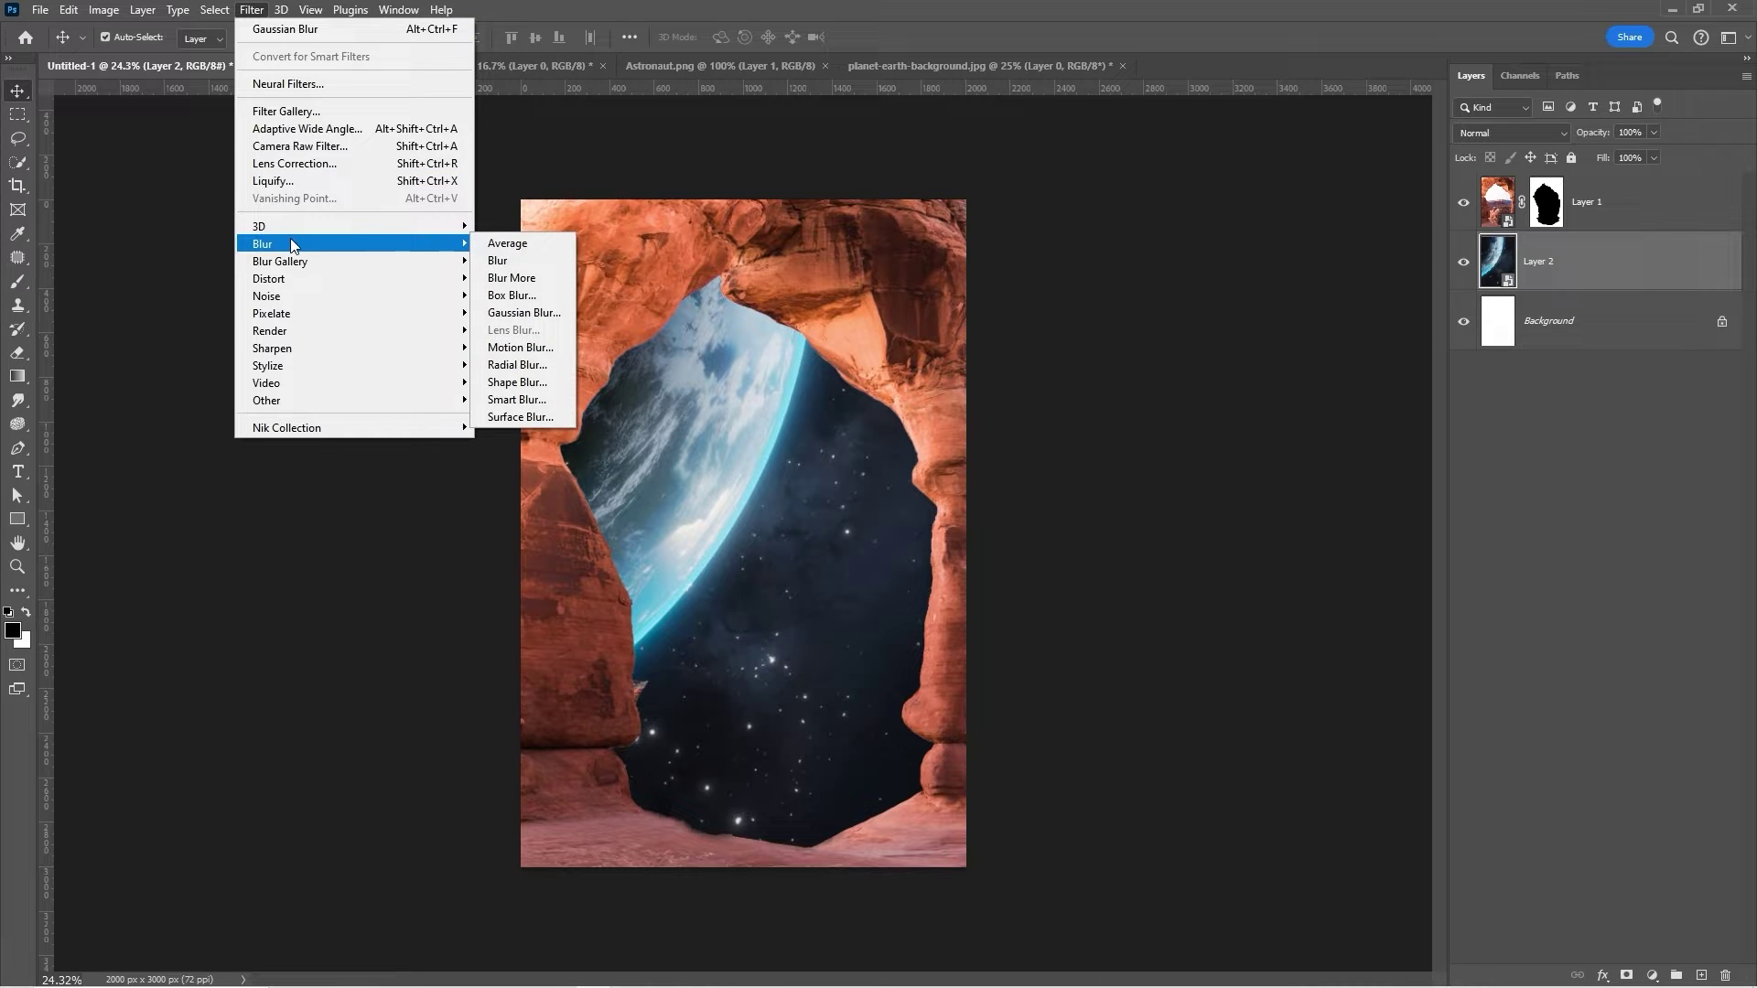
left_click(540, 312)
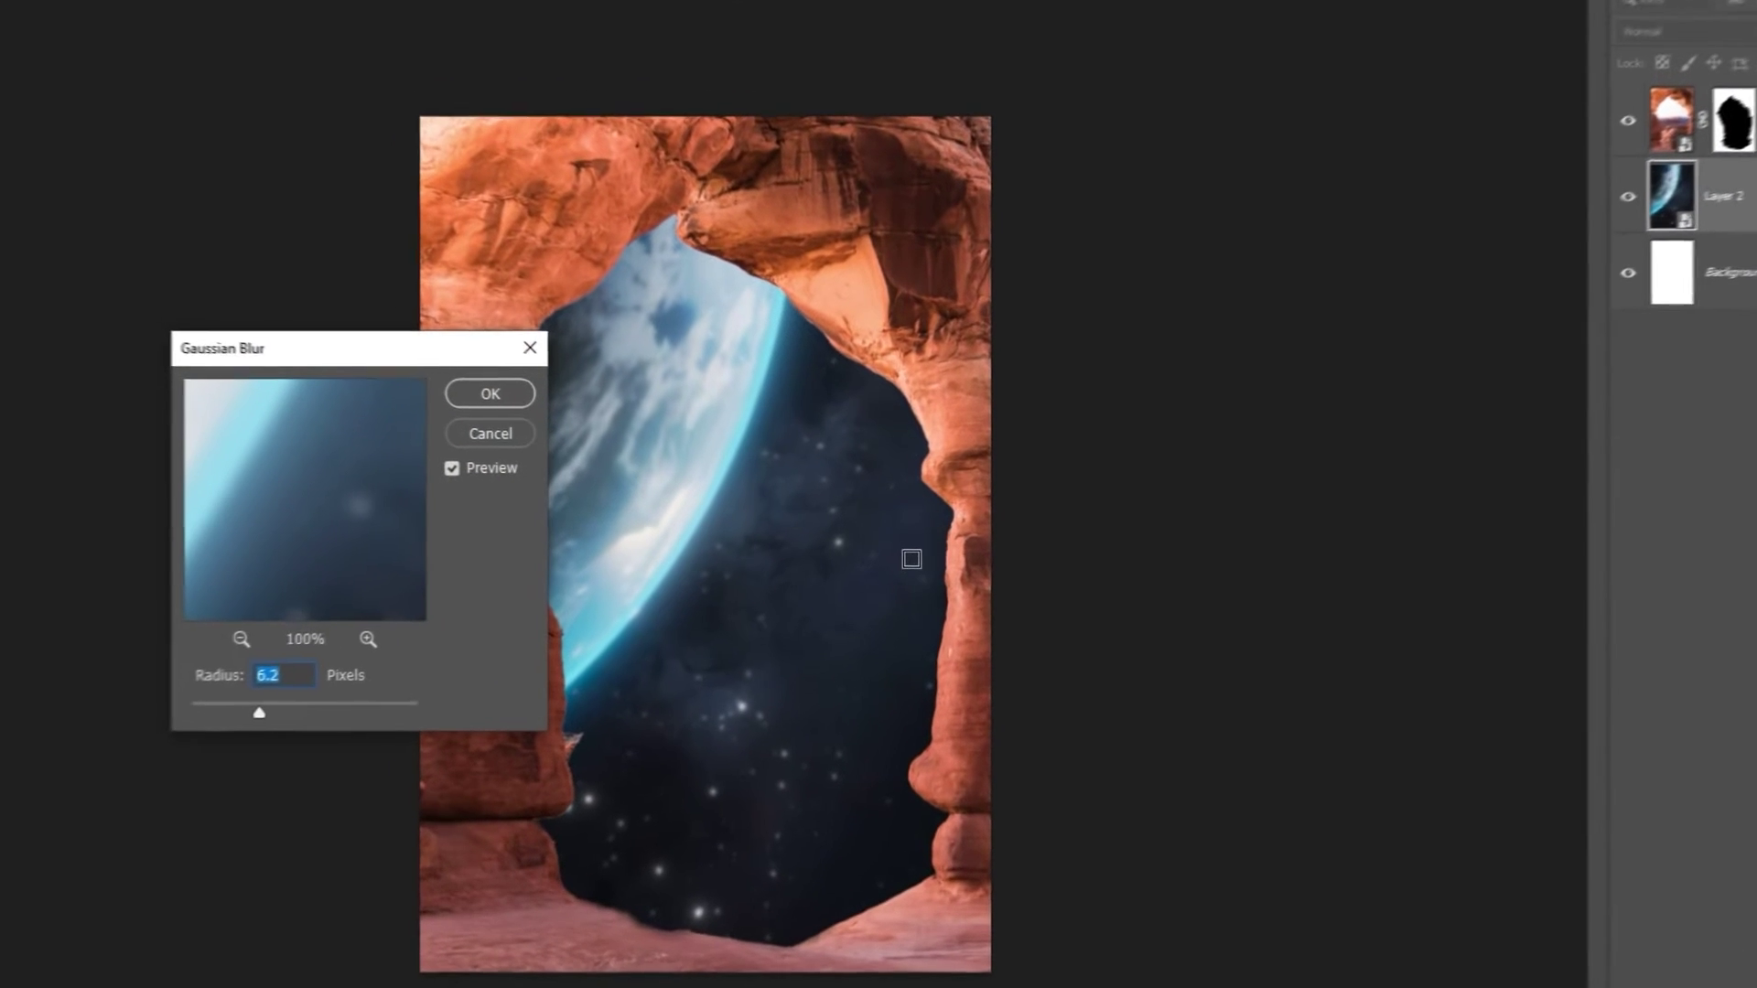
left_click(485, 394)
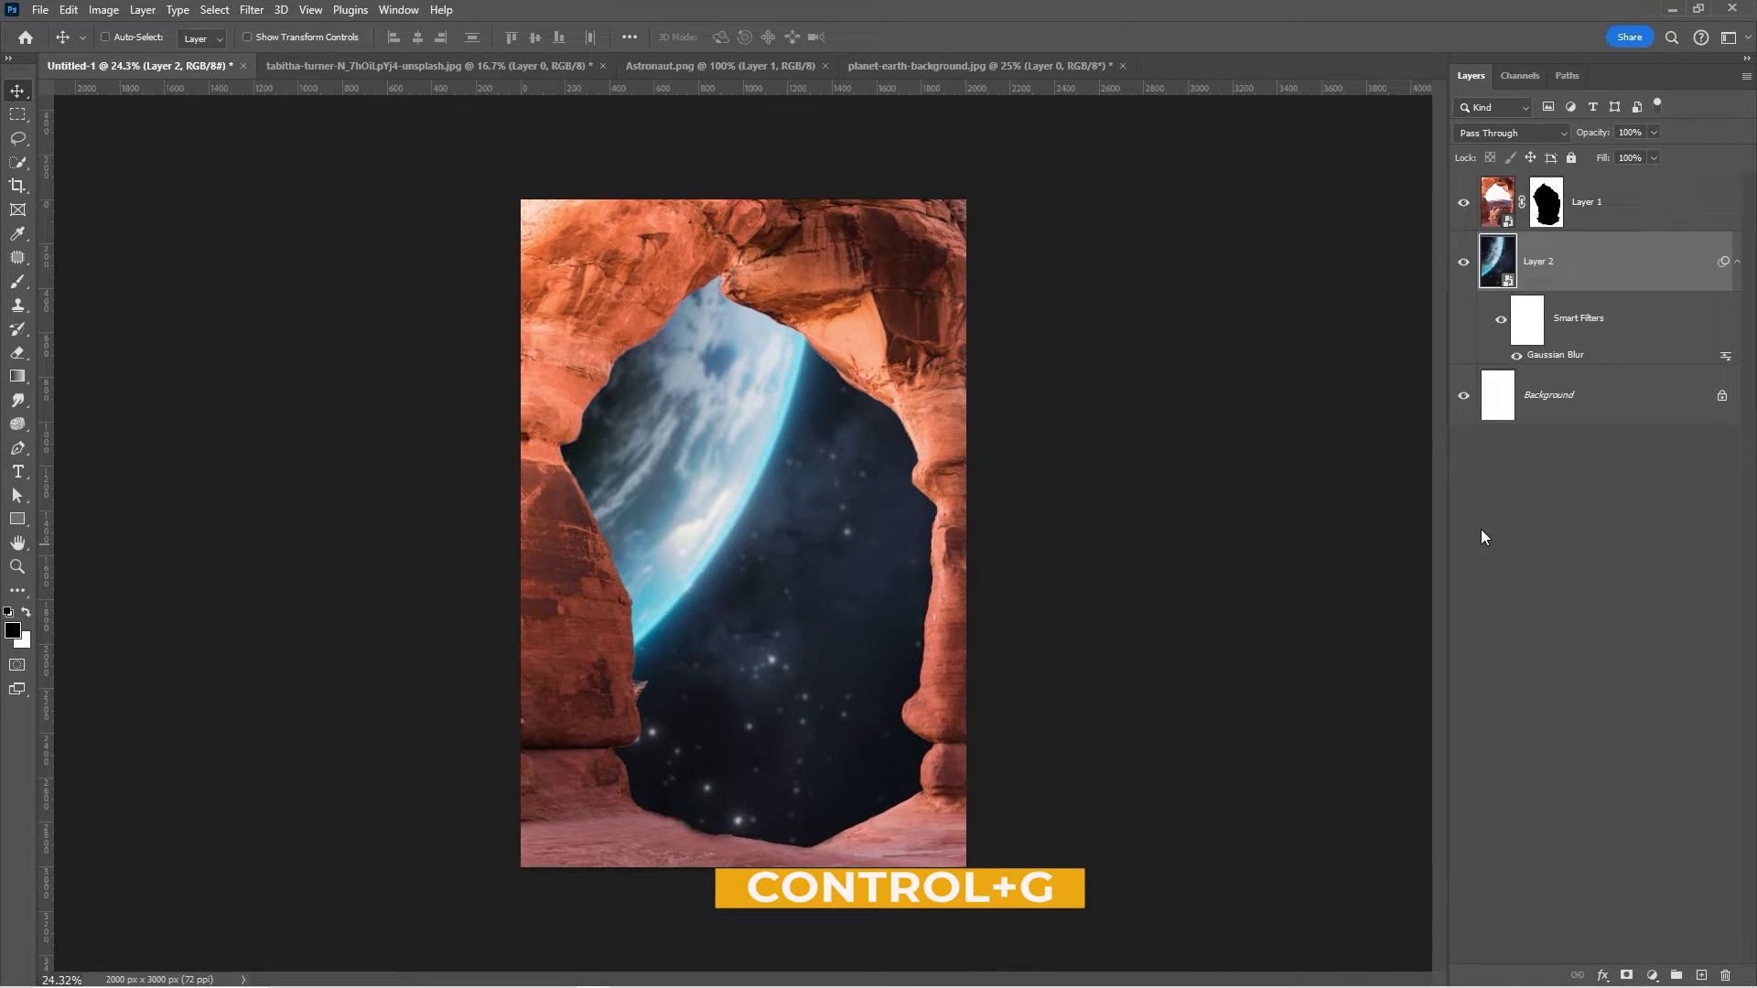
Put the planet layer in a group named PLANET and collapse the group.
key("ctrl+g")
double_click(1531, 243)
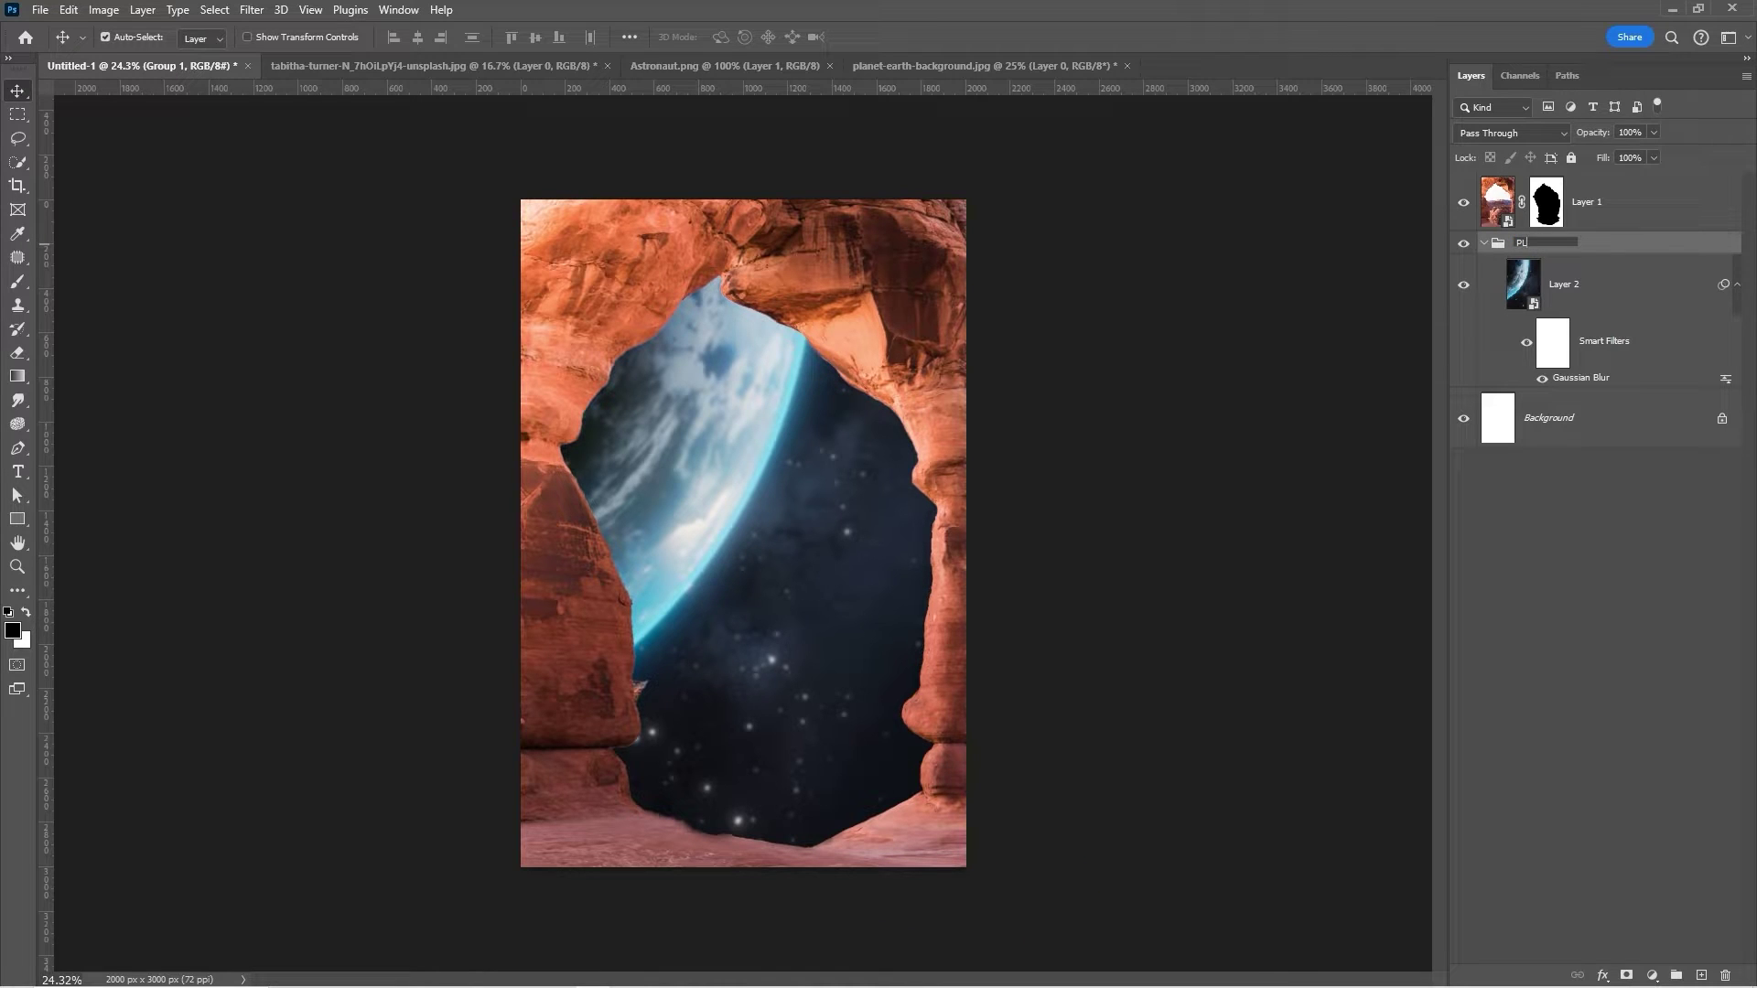
key("Return")
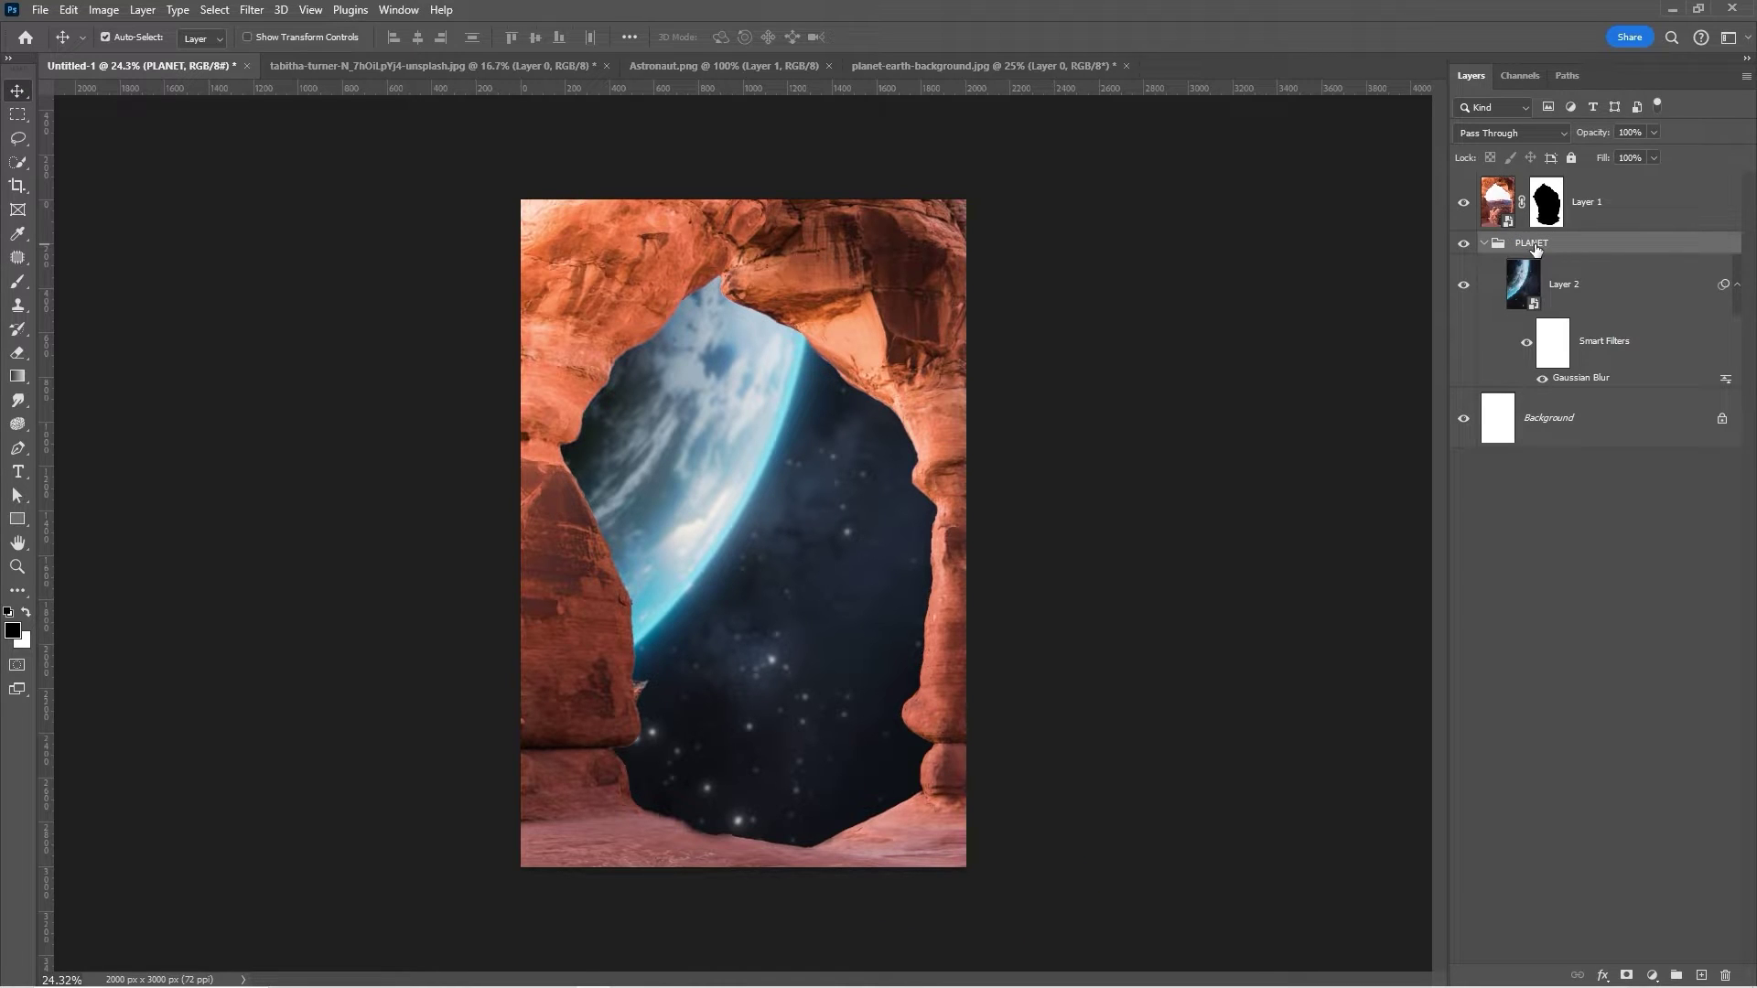
left_click(1485, 243)
Move the masked rock arch layer up by about 50 px with Free Transform.
left_click(1496, 204)
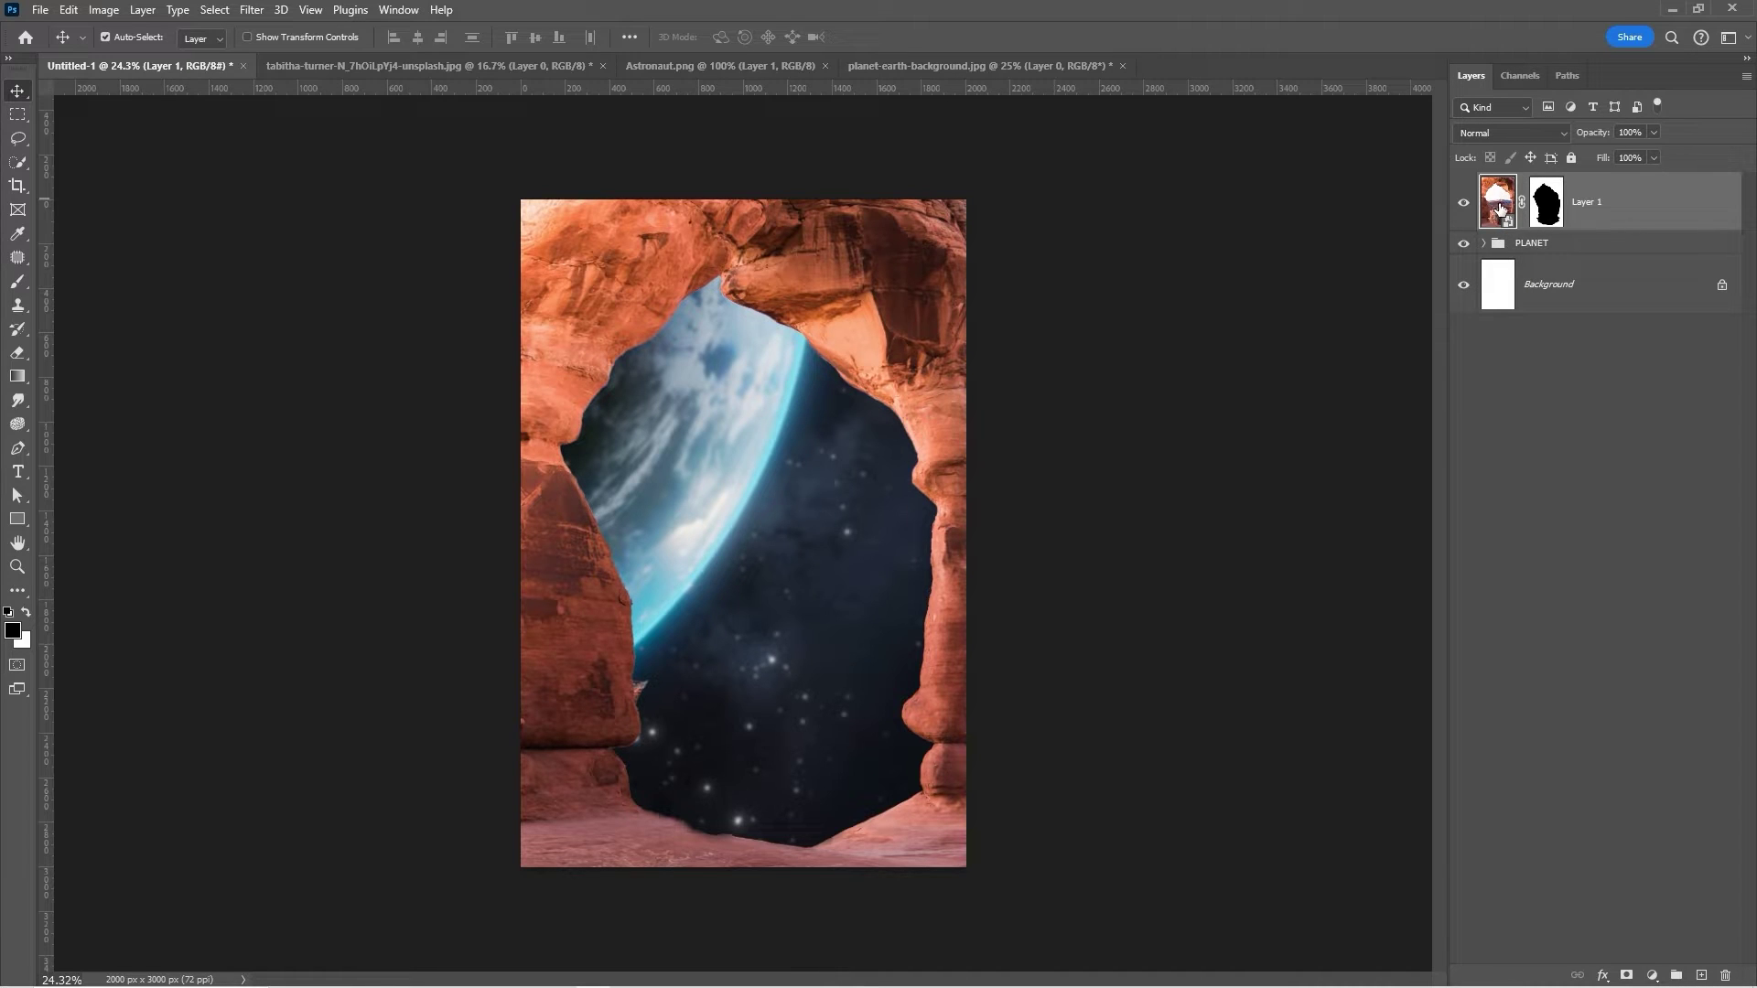
key("ctrl+t")
key("shift+Up")
key("shift+Up")
key("shift+Up")
key("shift+Up")
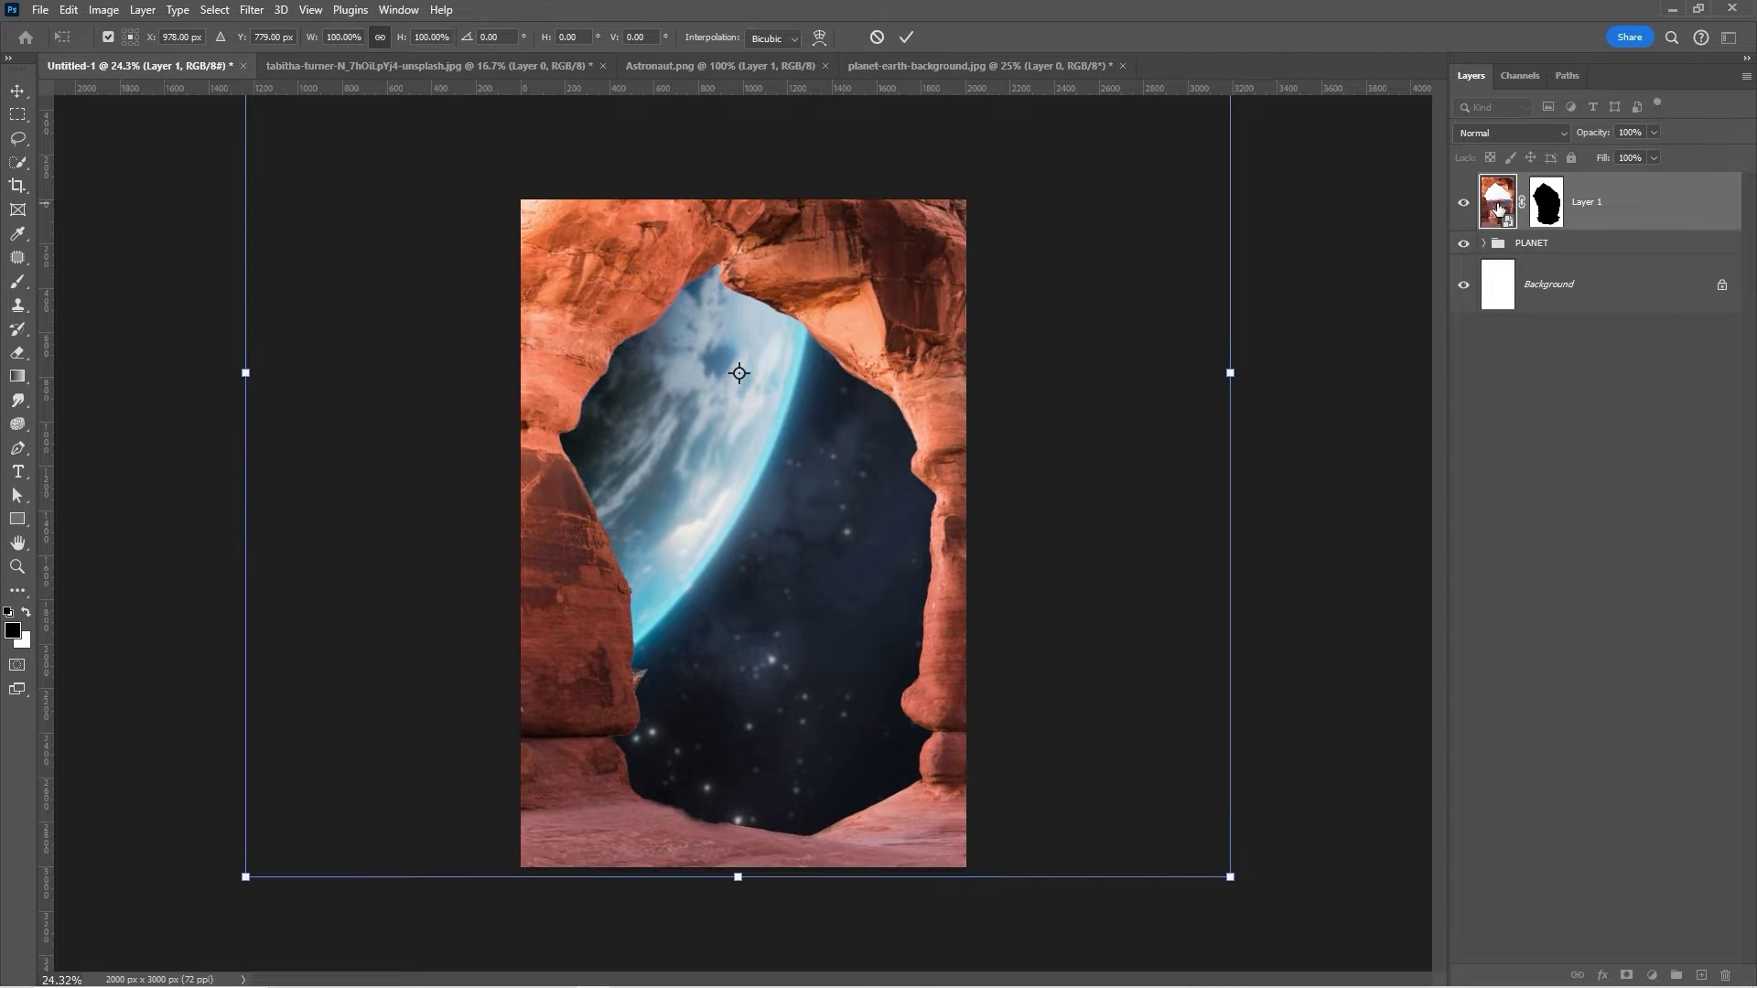
key("shift+Up")
key("Return")
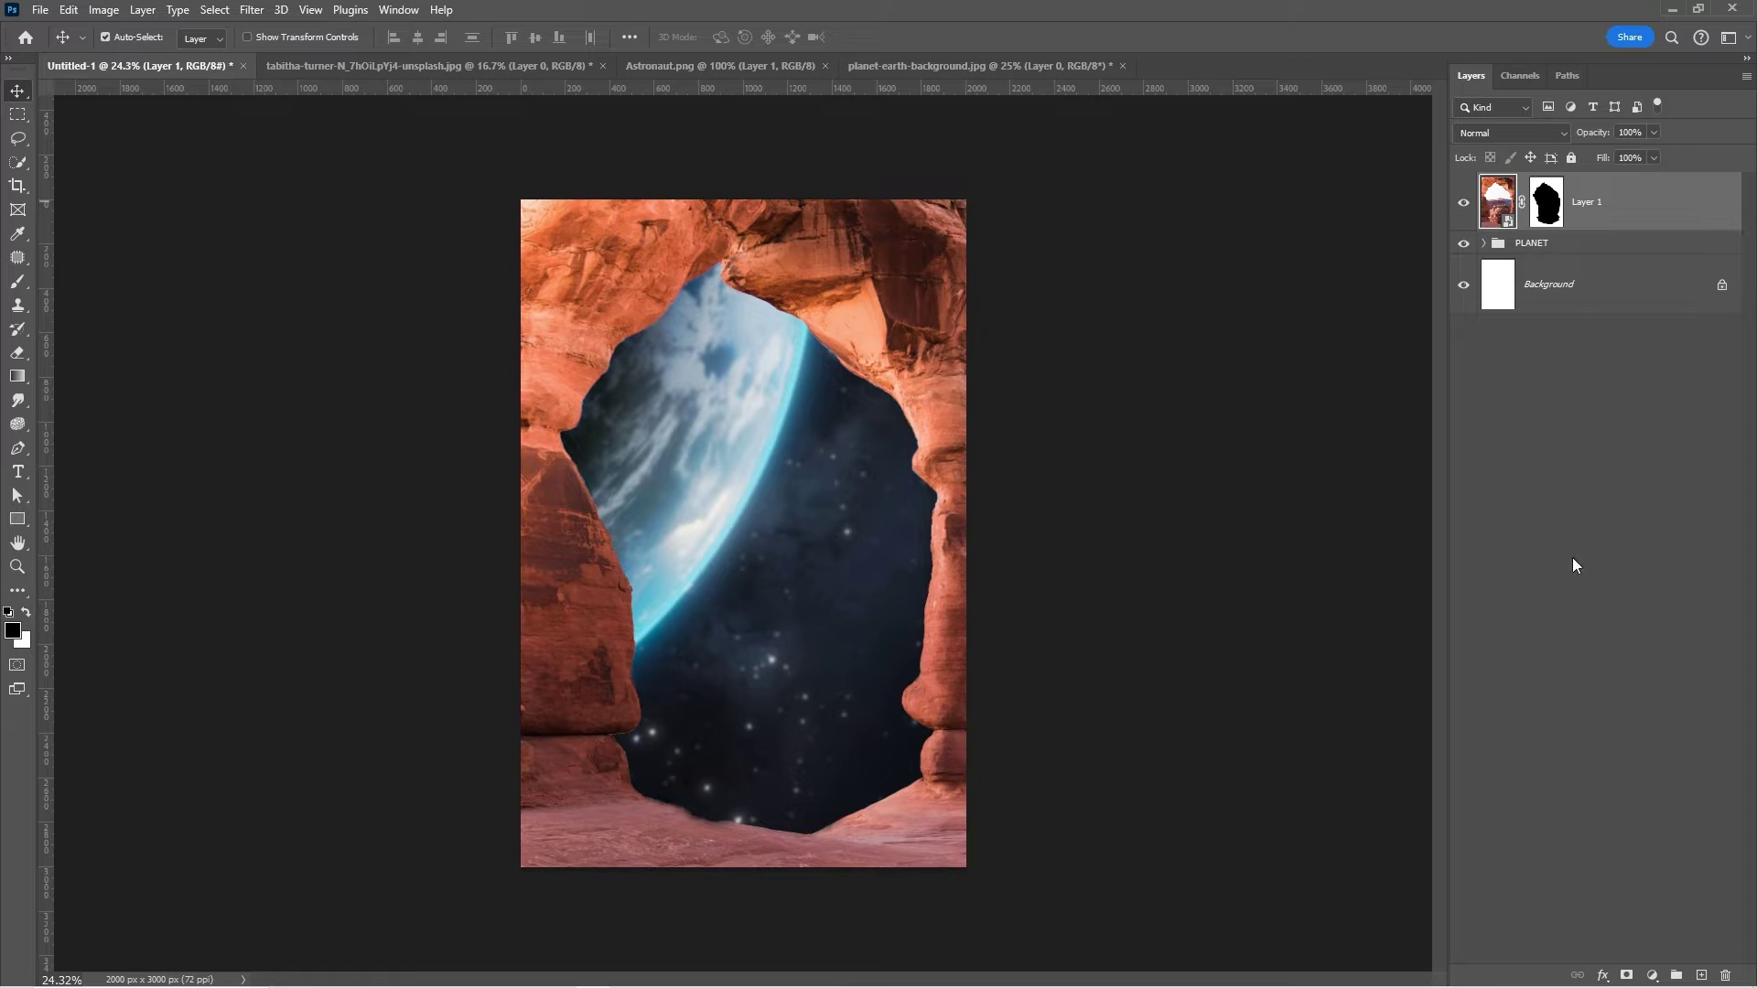
Darken the arch with a clipped Curves adjustment, lowering the white point's output to 40.
left_click(1650, 974)
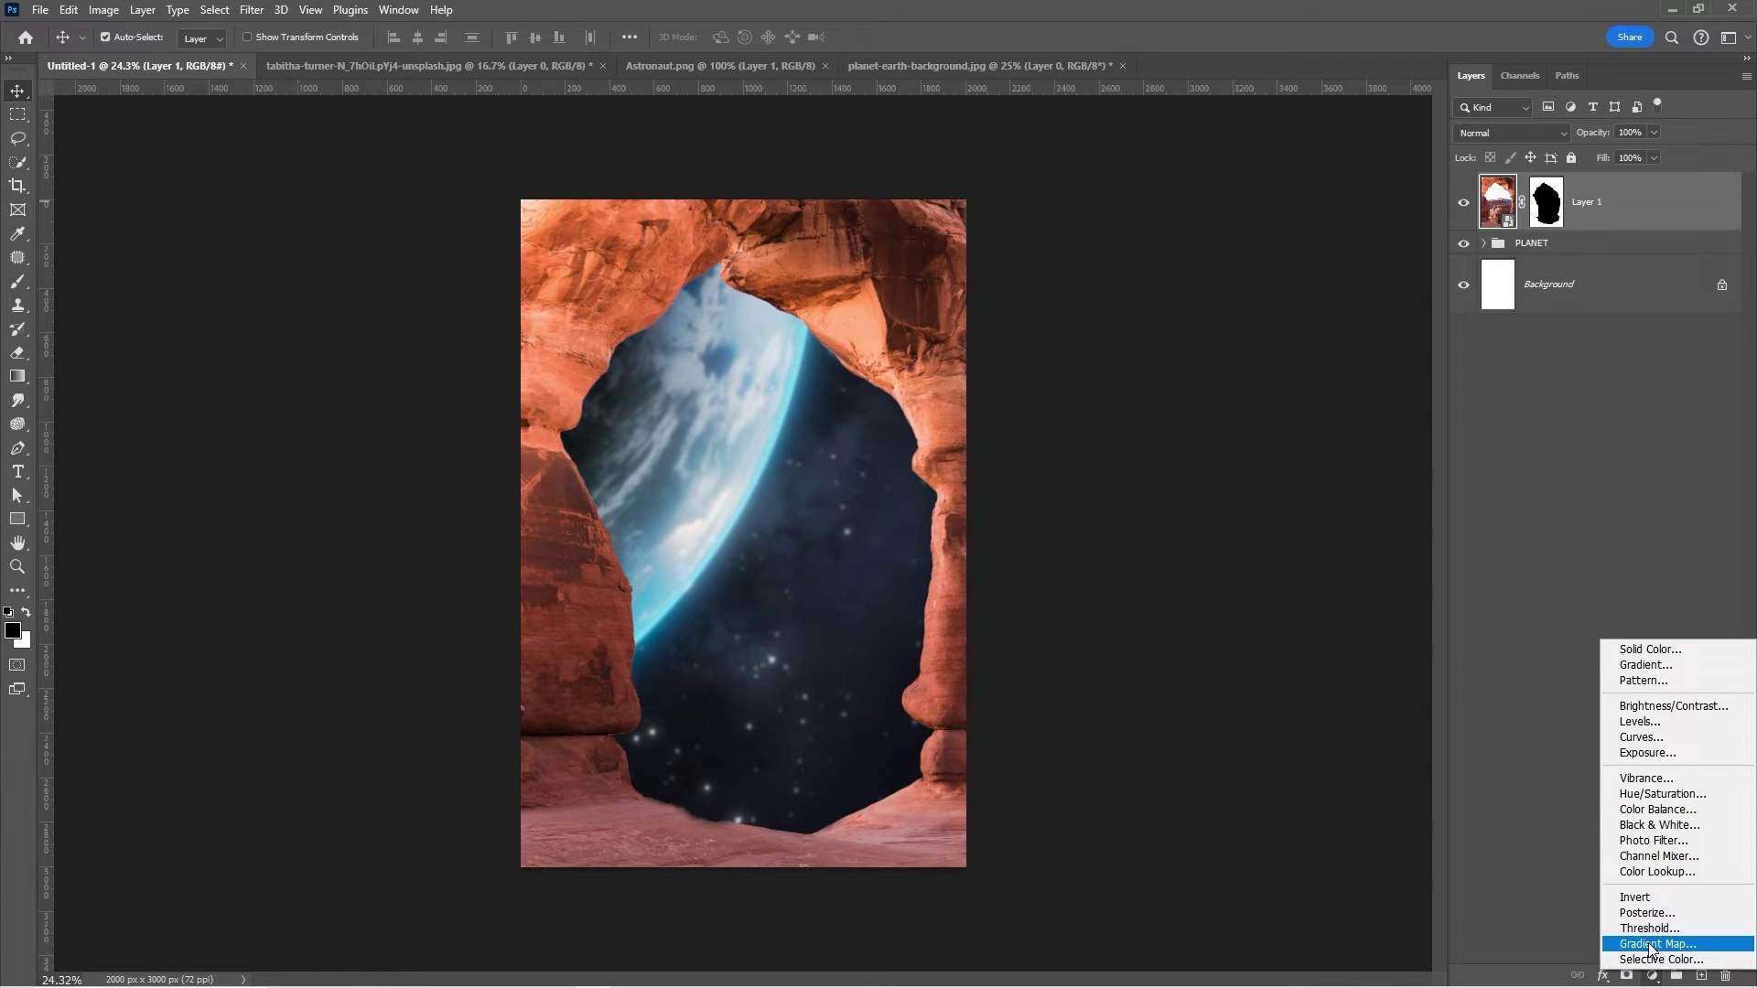
left_click(1643, 738)
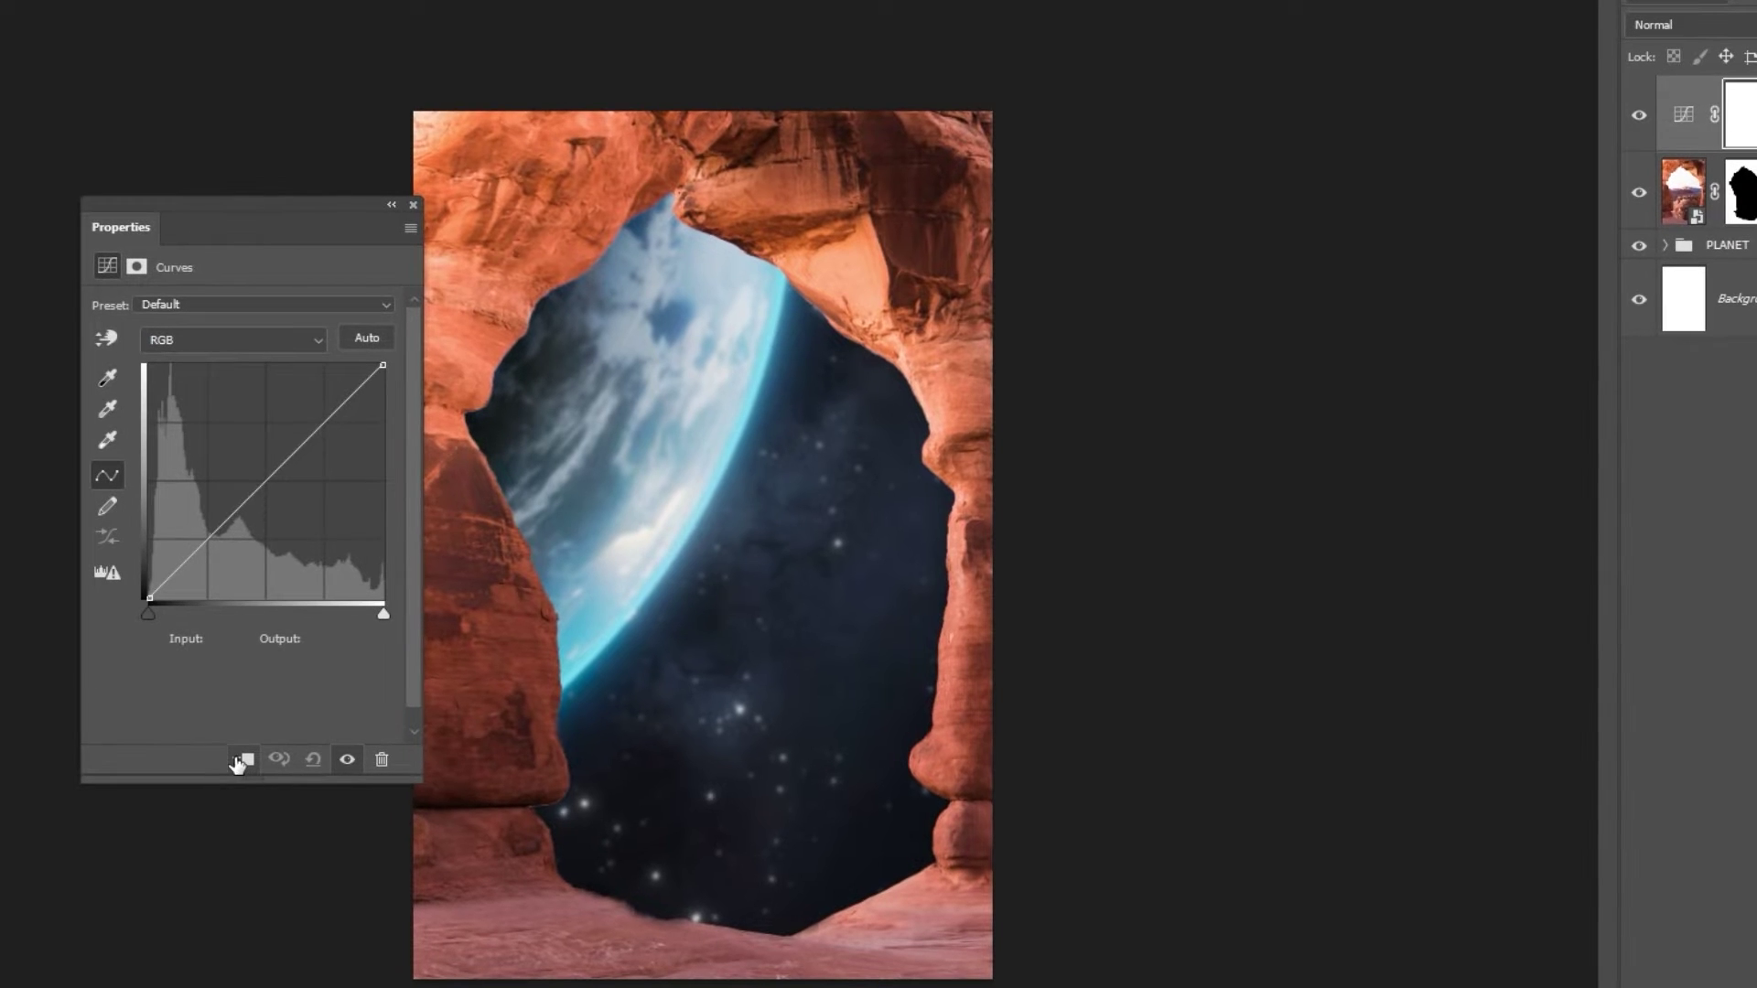
left_click(242, 760)
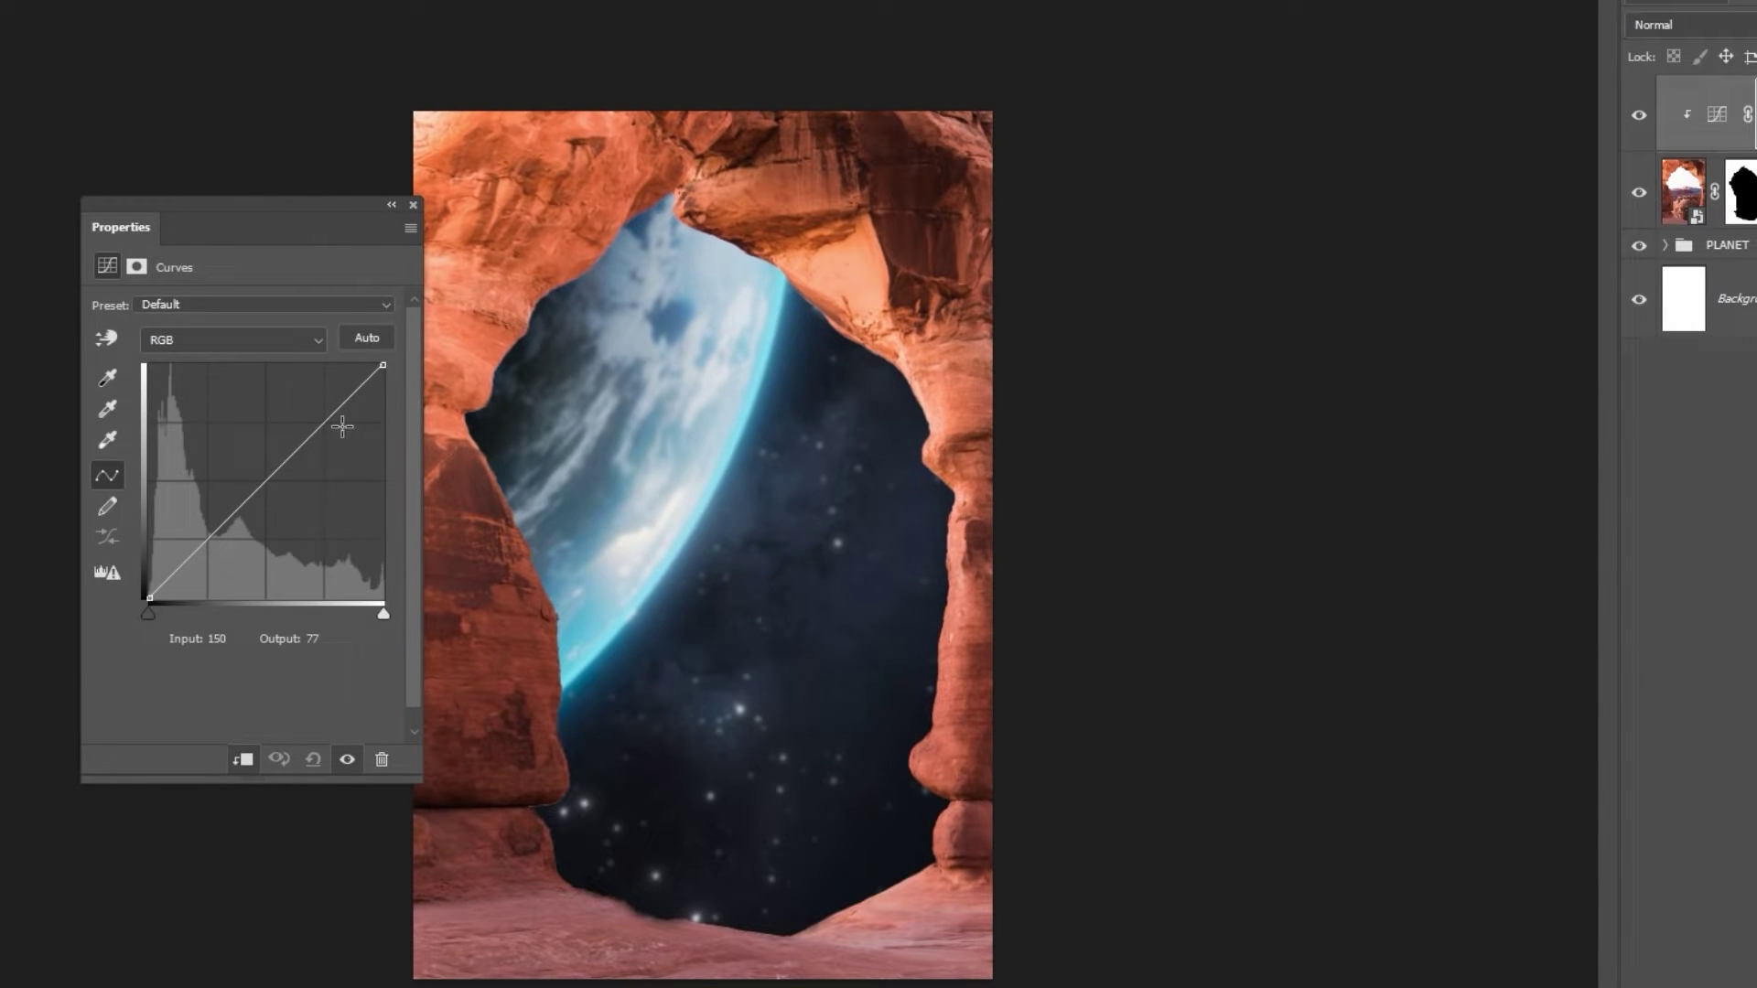
left_click_drag(380, 366, 408, 562)
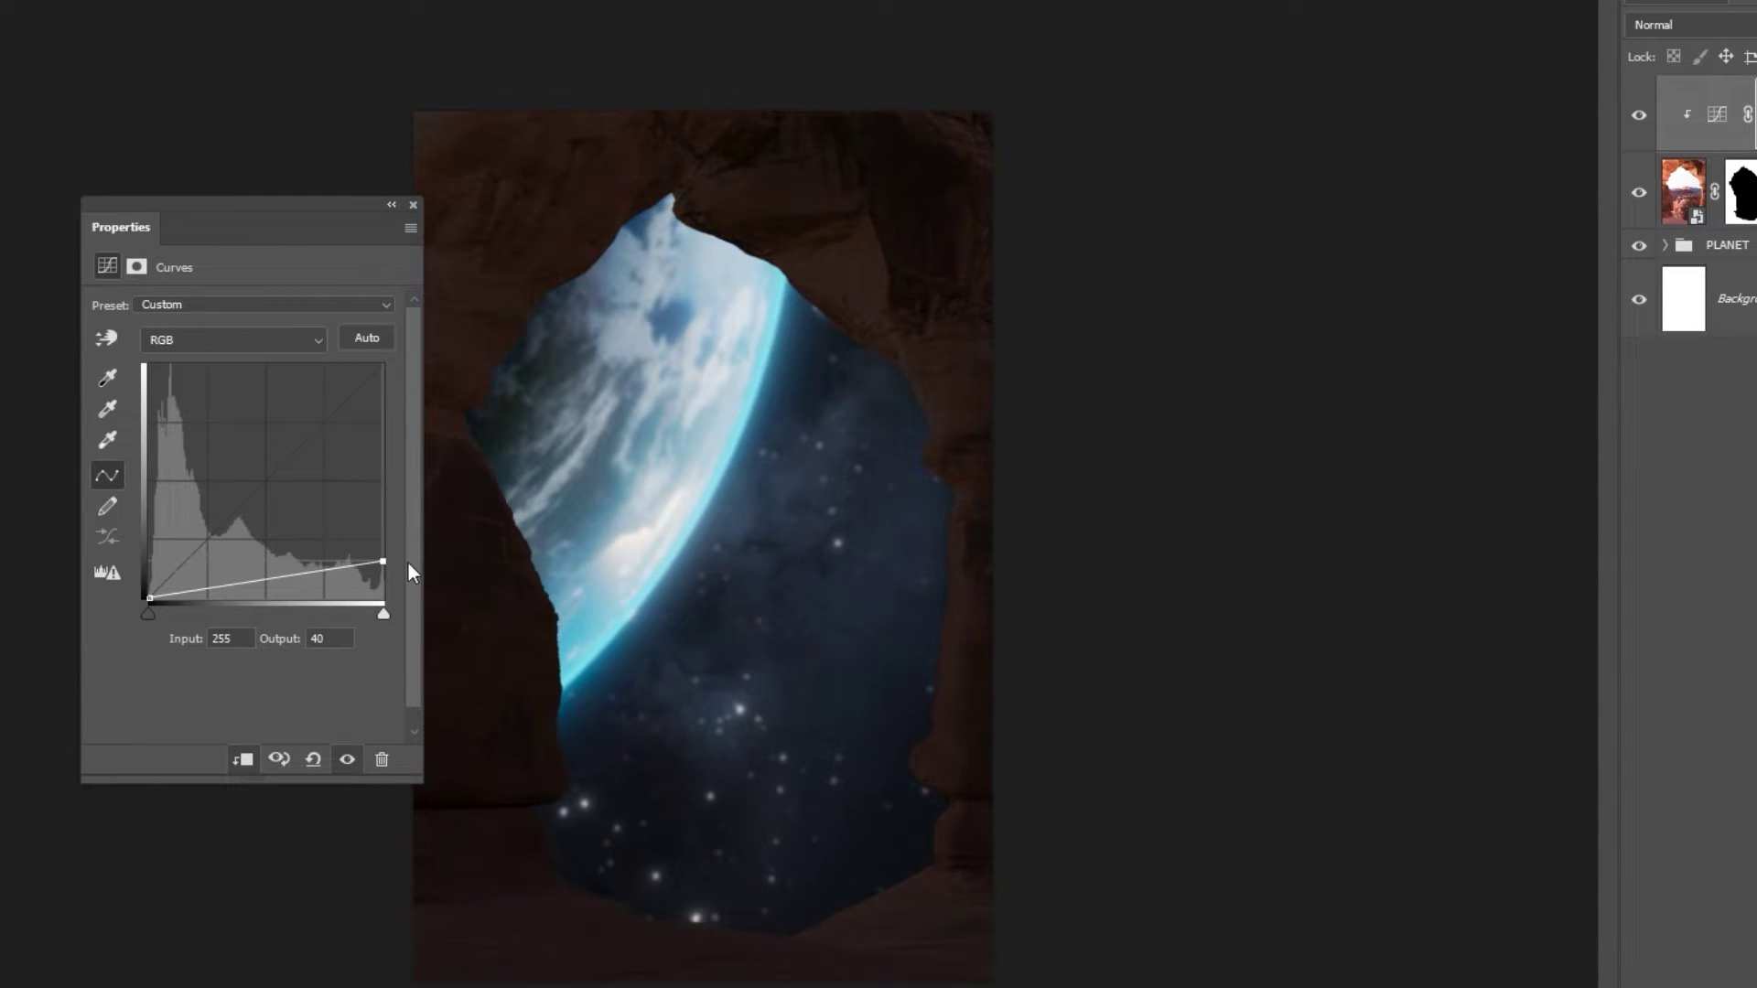
left_click(413, 206)
Add a clipped Color Balance adjustment to the arch, setting midtones Cyan-Red to -38 and shifting them slightly toward blue.
left_click(1652, 976)
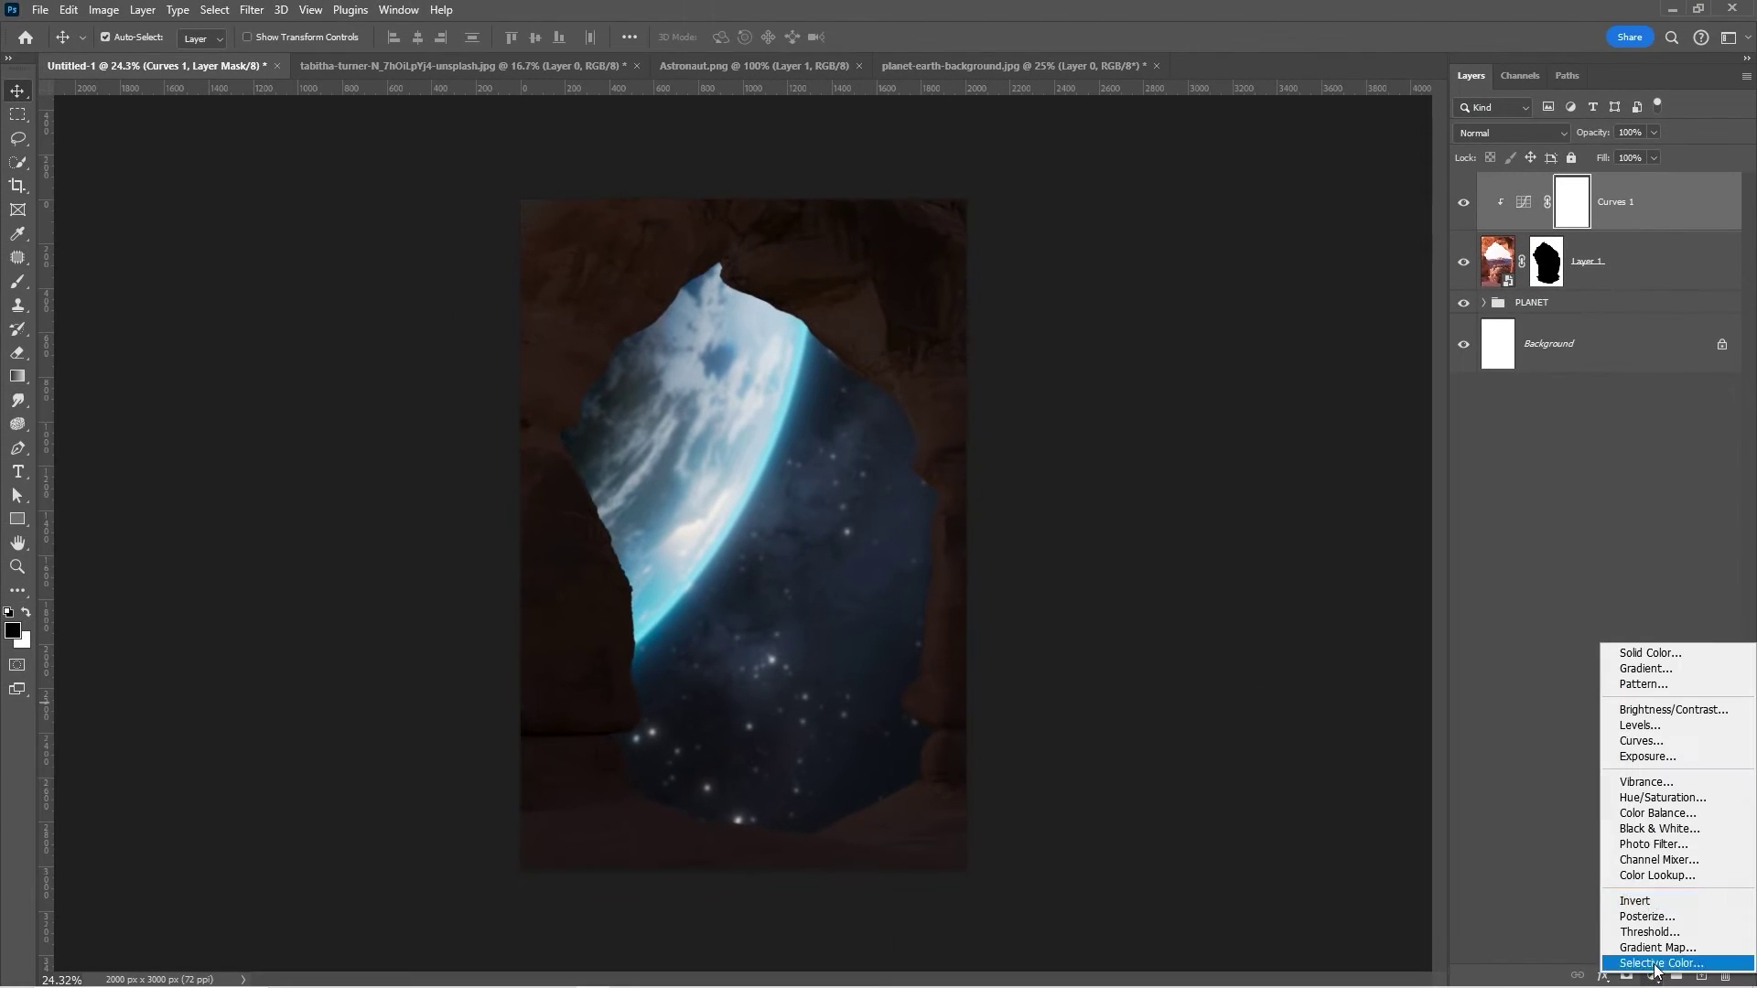
left_click(1656, 813)
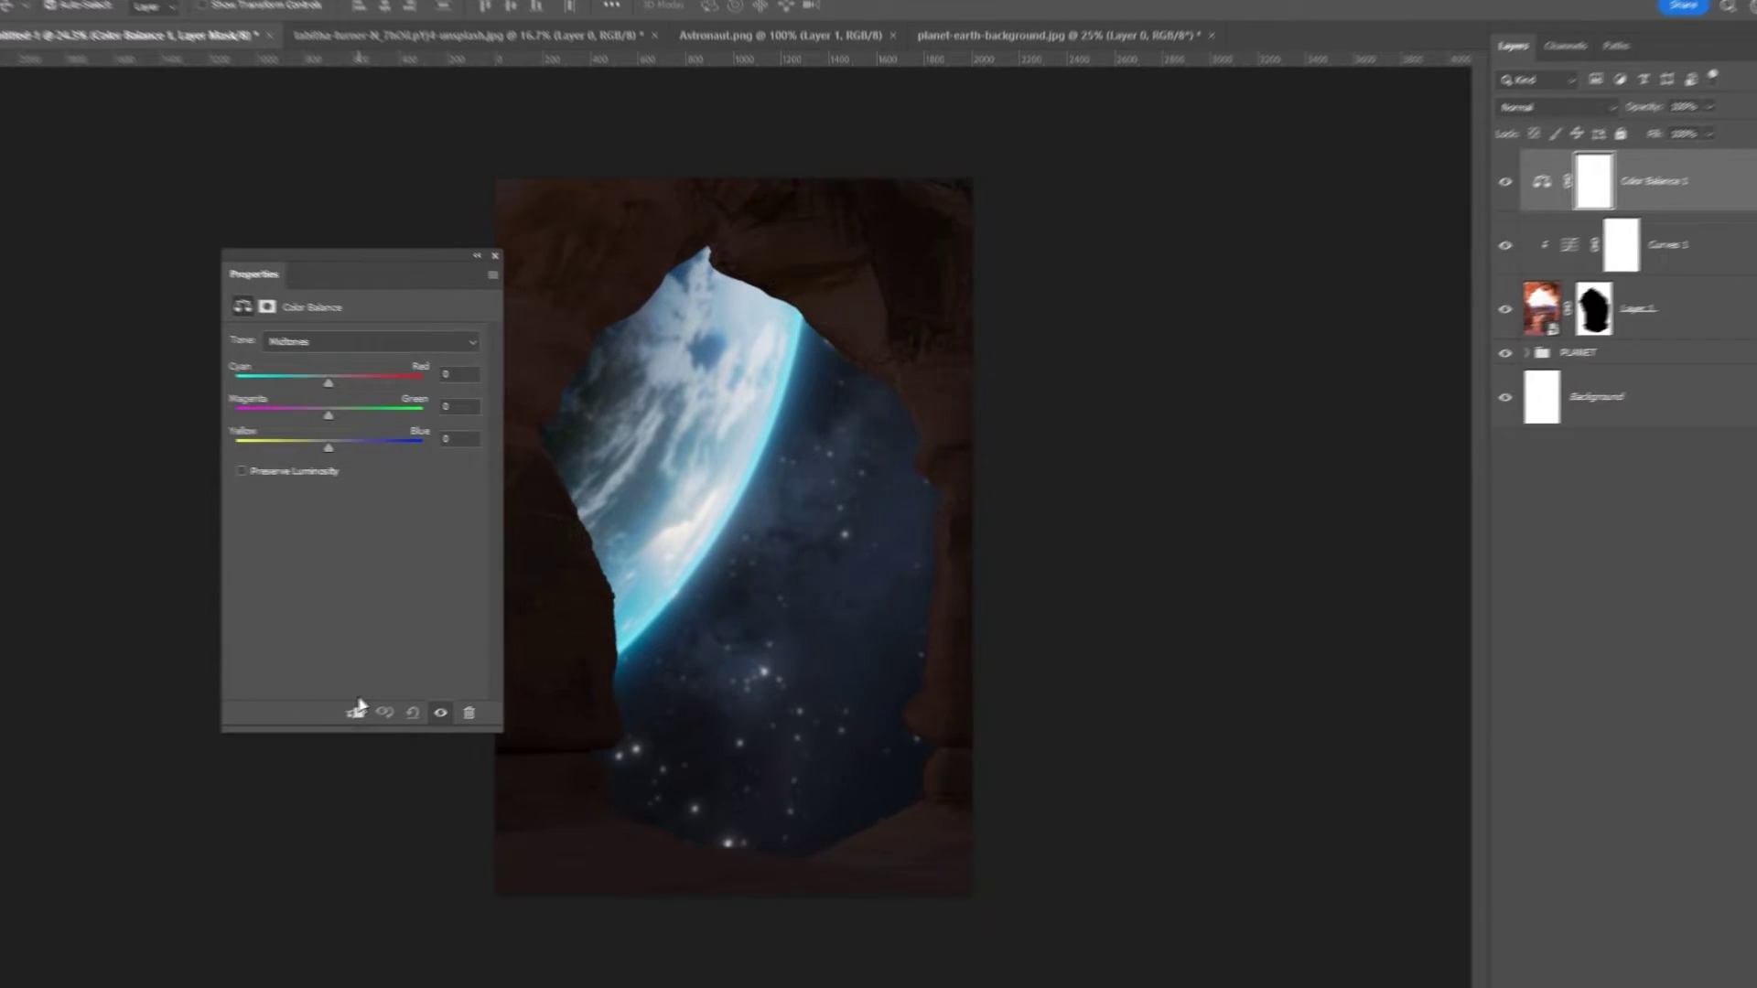
left_click_drag(207, 364, 168, 359)
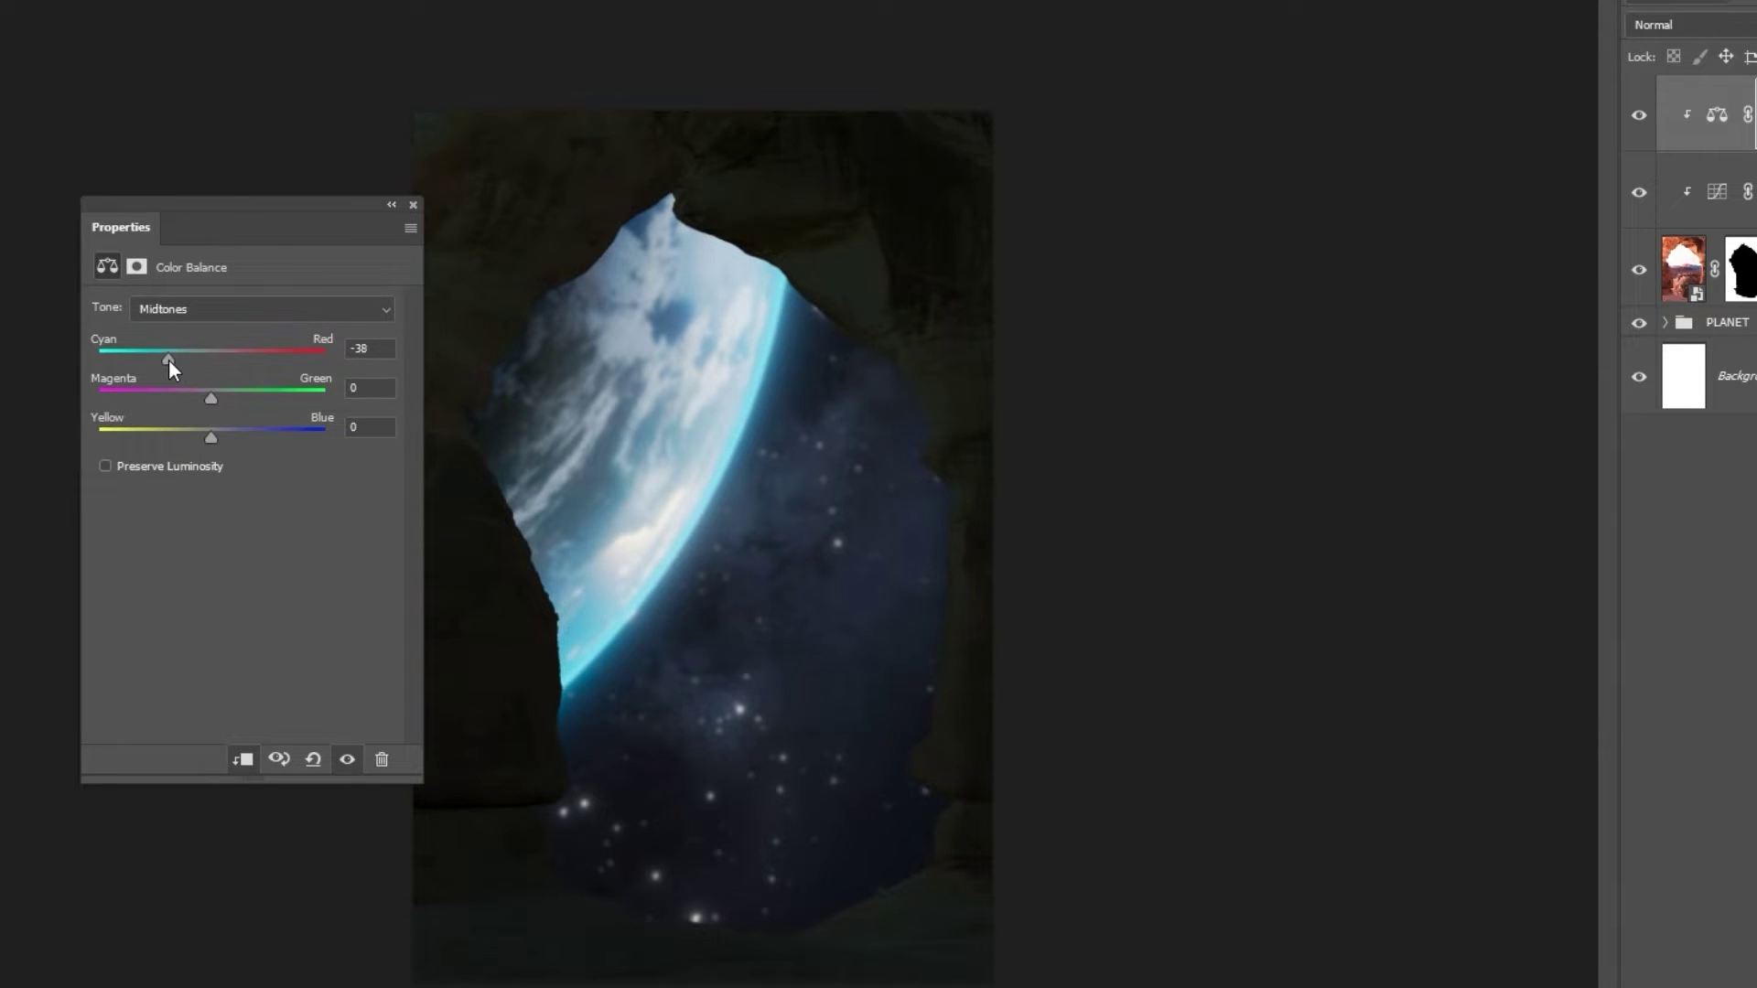
left_click_drag(214, 440, 227, 438)
Set the Color Balance shadows to -23 for Cyan-Red and +9 for Yellow-Blue.
left_click(311, 308)
left_click(200, 326)
left_click_drag(200, 355, 185, 353)
left_click_drag(208, 436, 222, 439)
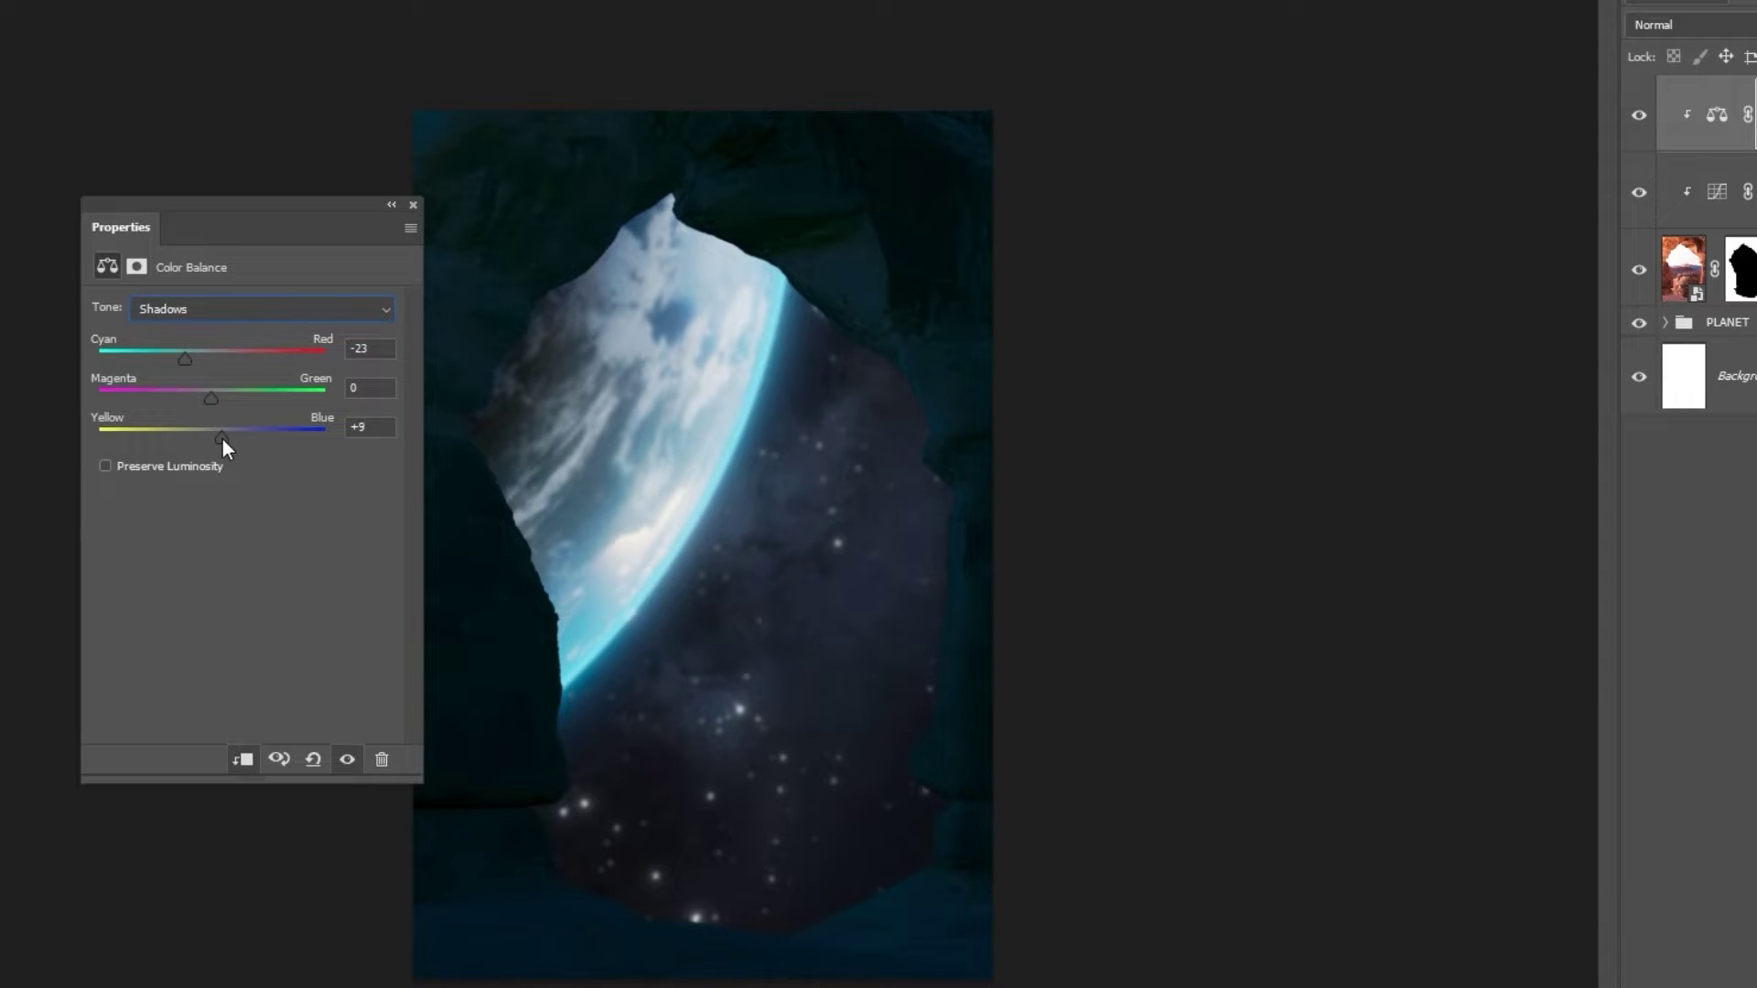
Shift the Color Balance highlights slightly toward cyan and blue, and compare the arch with and without the adjustment.
left_click(251, 311)
left_click(203, 369)
left_click_drag(201, 357, 200, 357)
left_click_drag(211, 437, 224, 437)
left_click(413, 205)
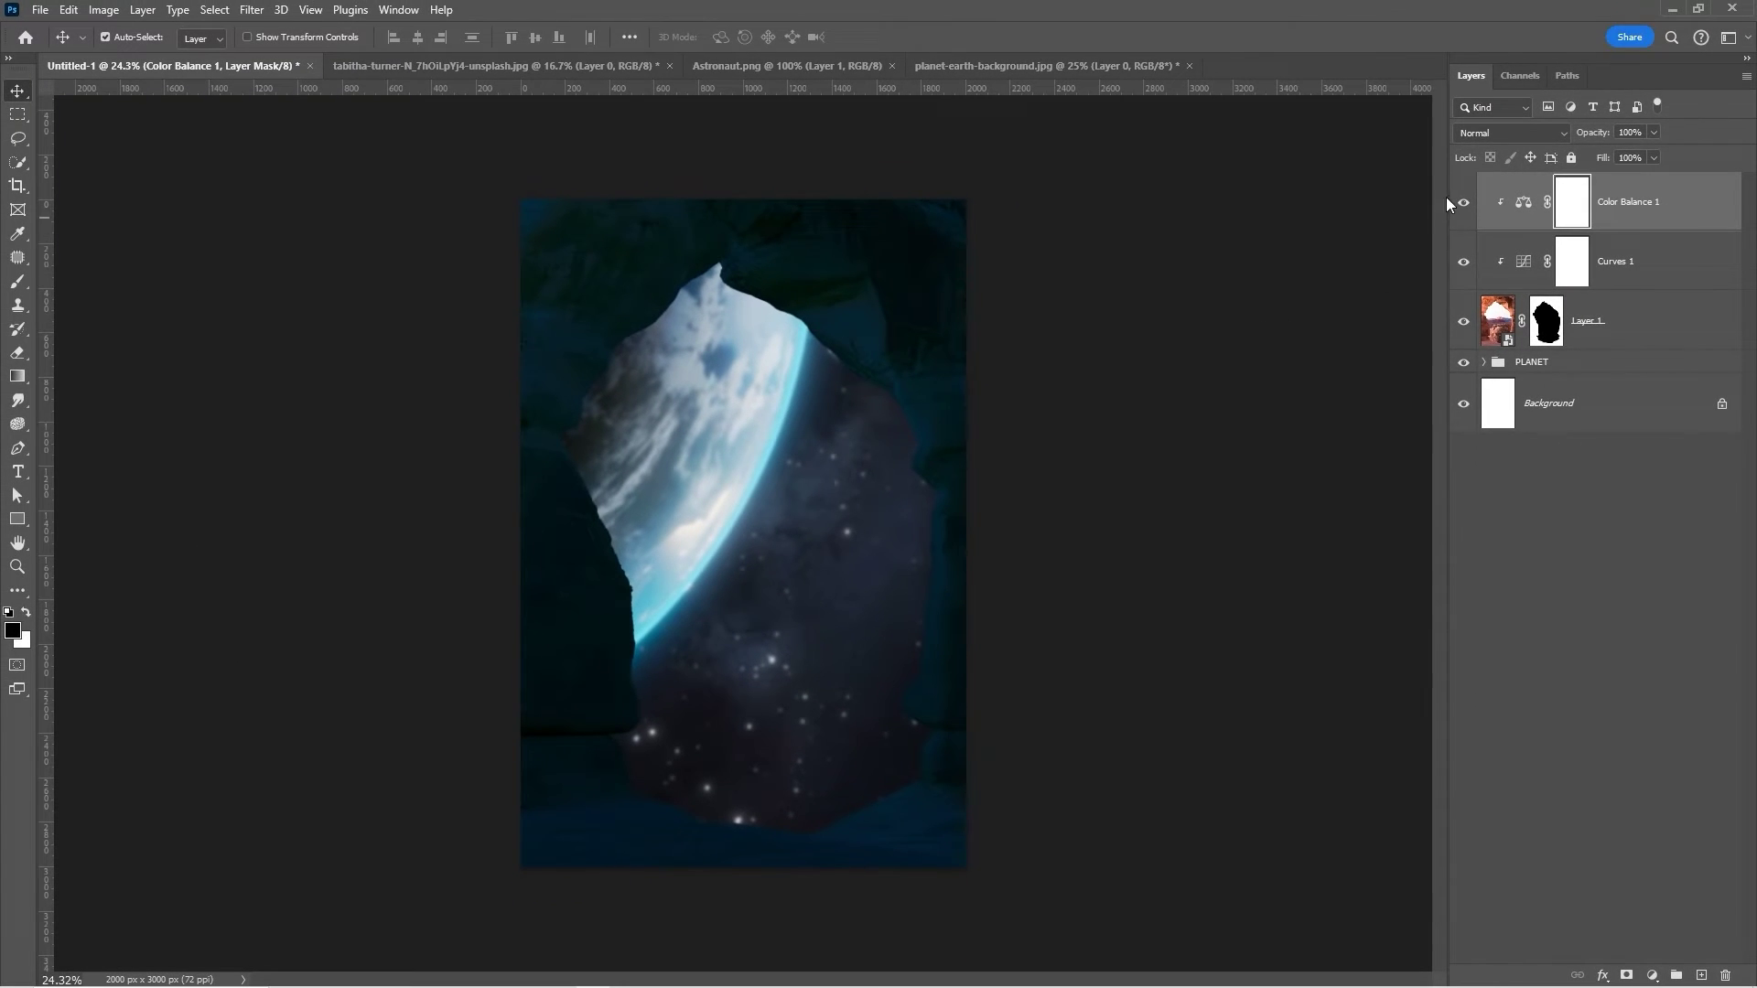
left_click(1463, 202)
left_click(1464, 203)
Add a clipped Hue/Saturation adjustment to the arch and set the saturation to -39.
left_click(1652, 978)
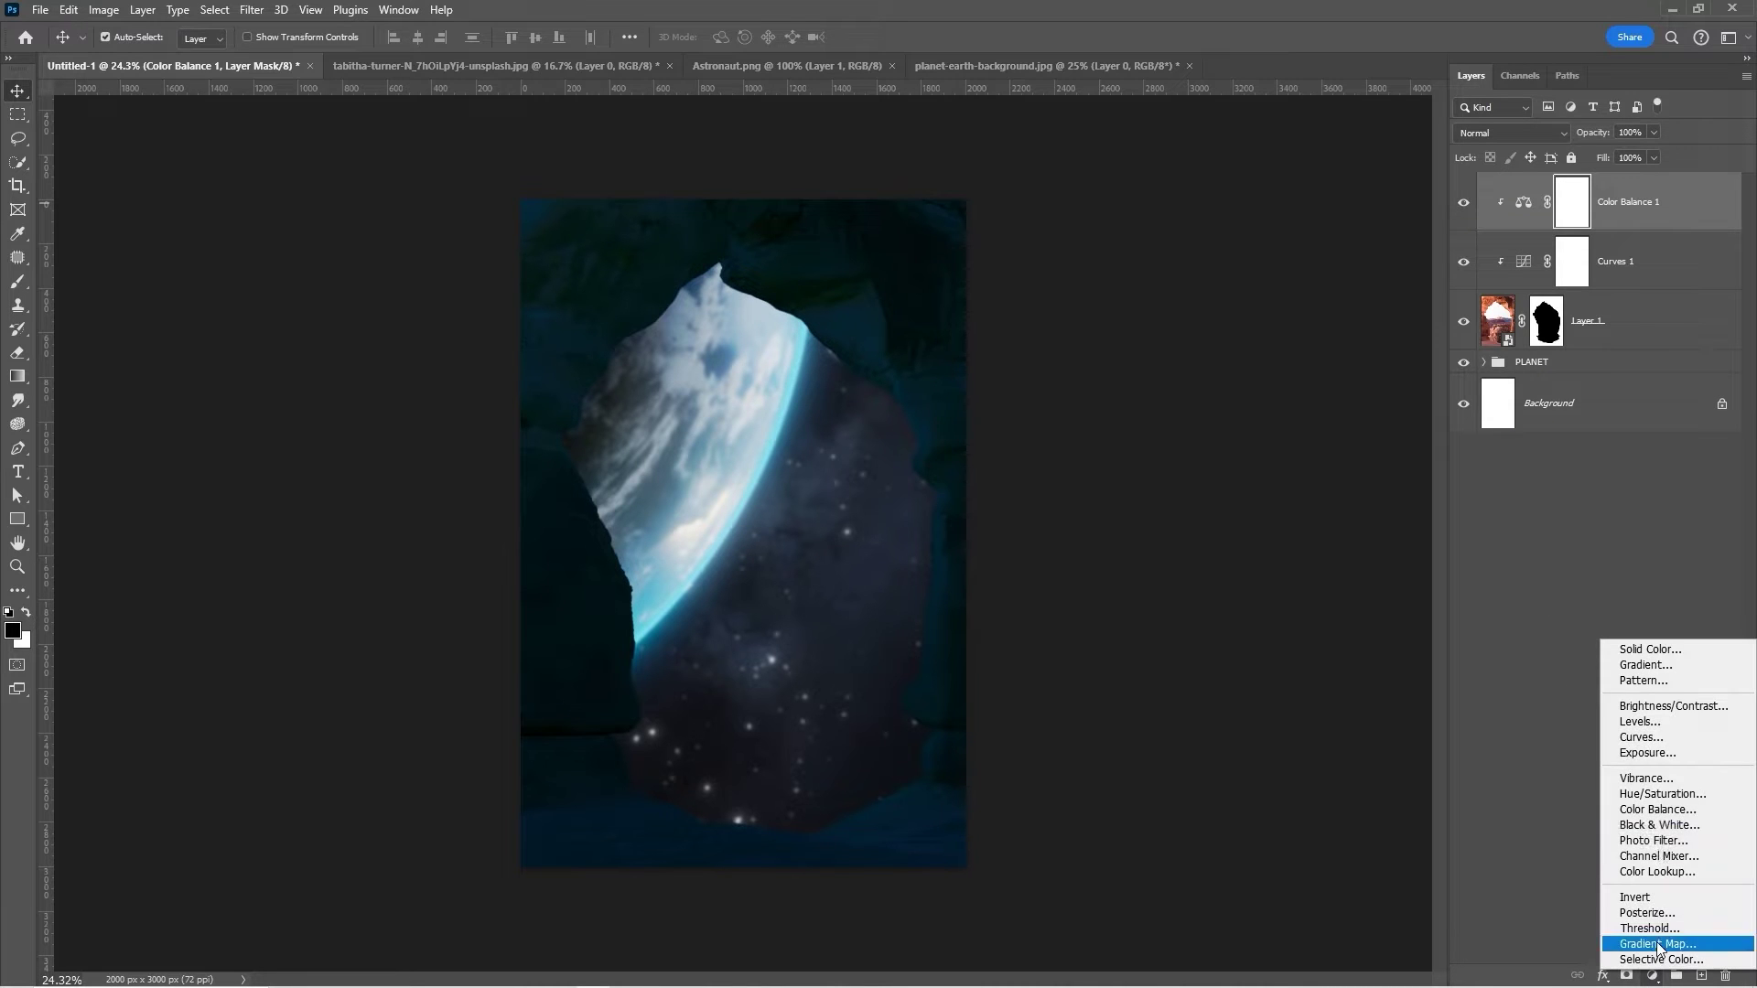
left_click(1647, 798)
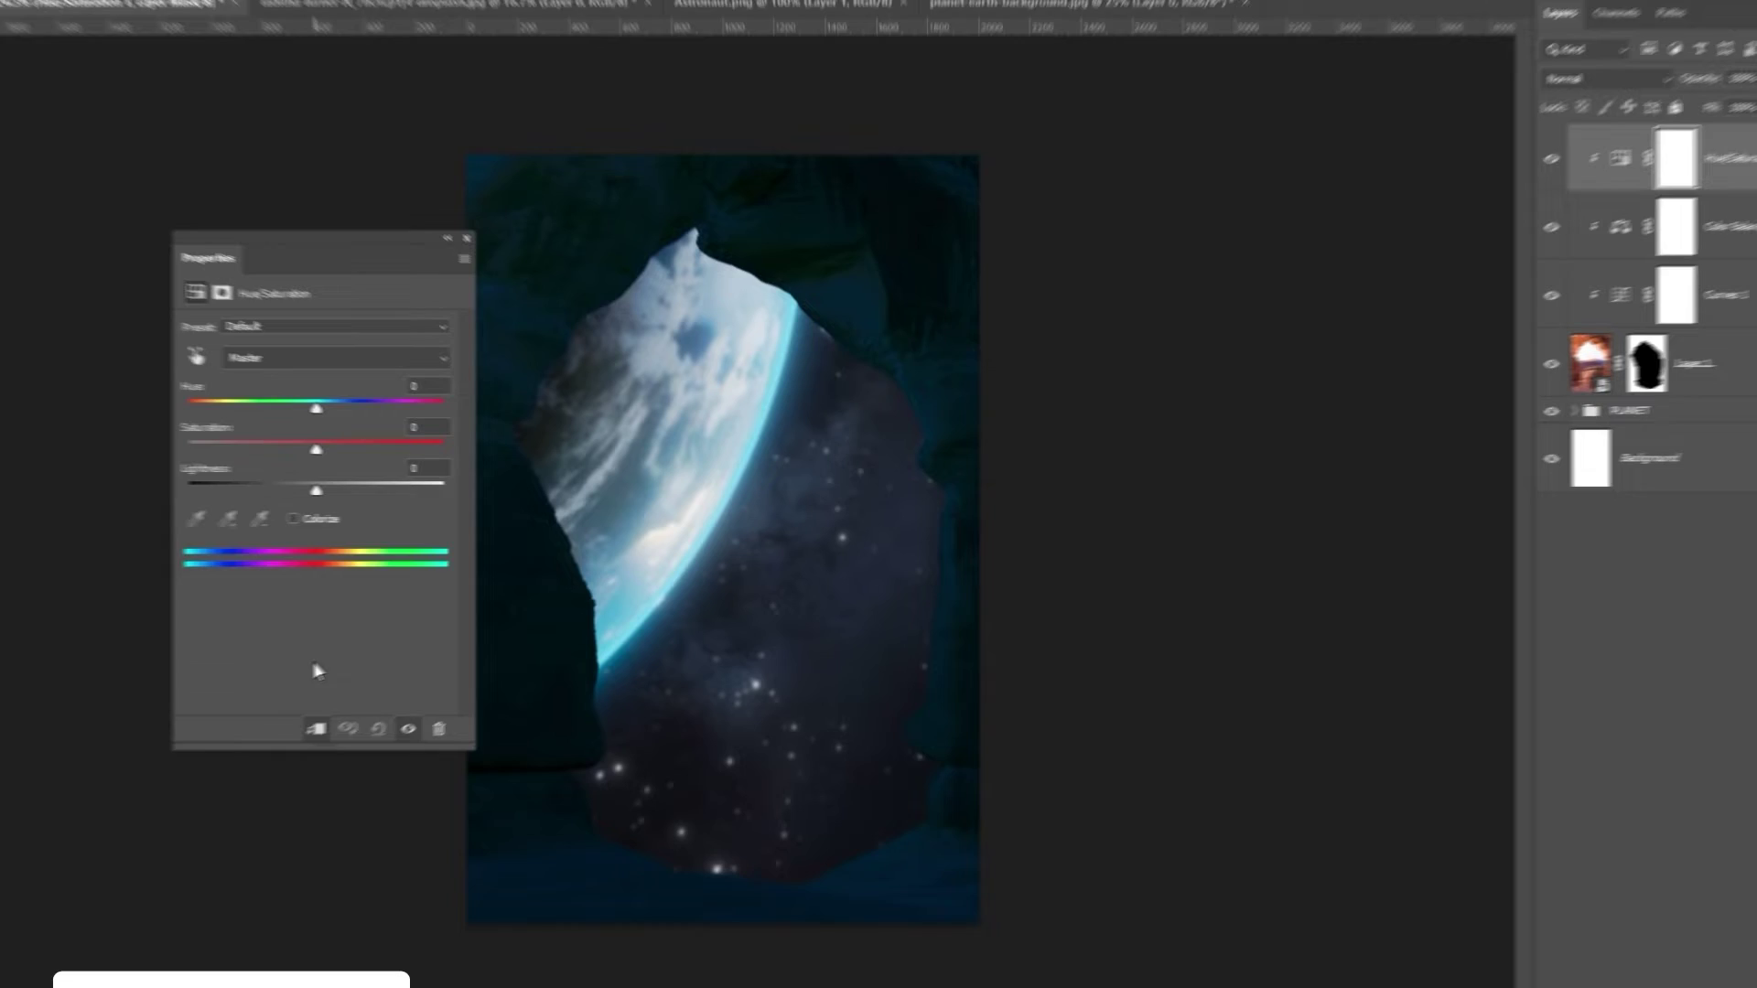
left_click_drag(386, 455, 343, 458)
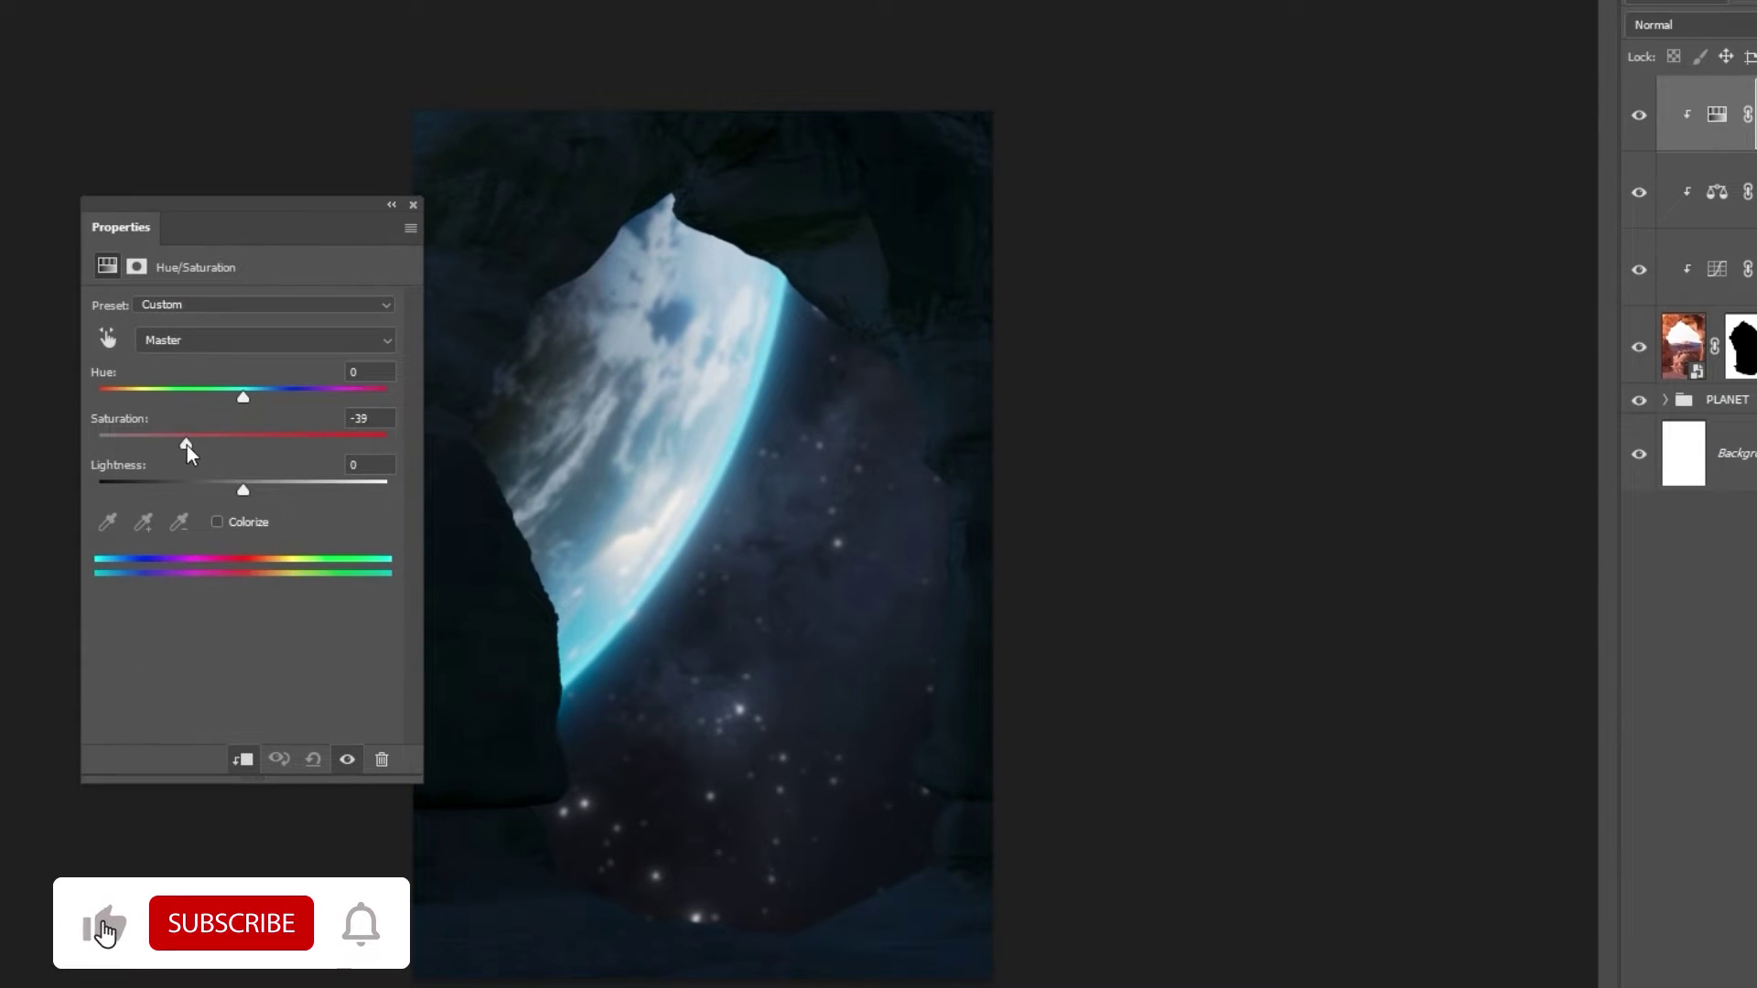
Set the saturation of the arch's Hue/Saturation adjustment to -50 and close its settings.
left_click_drag(187, 447, 173, 446)
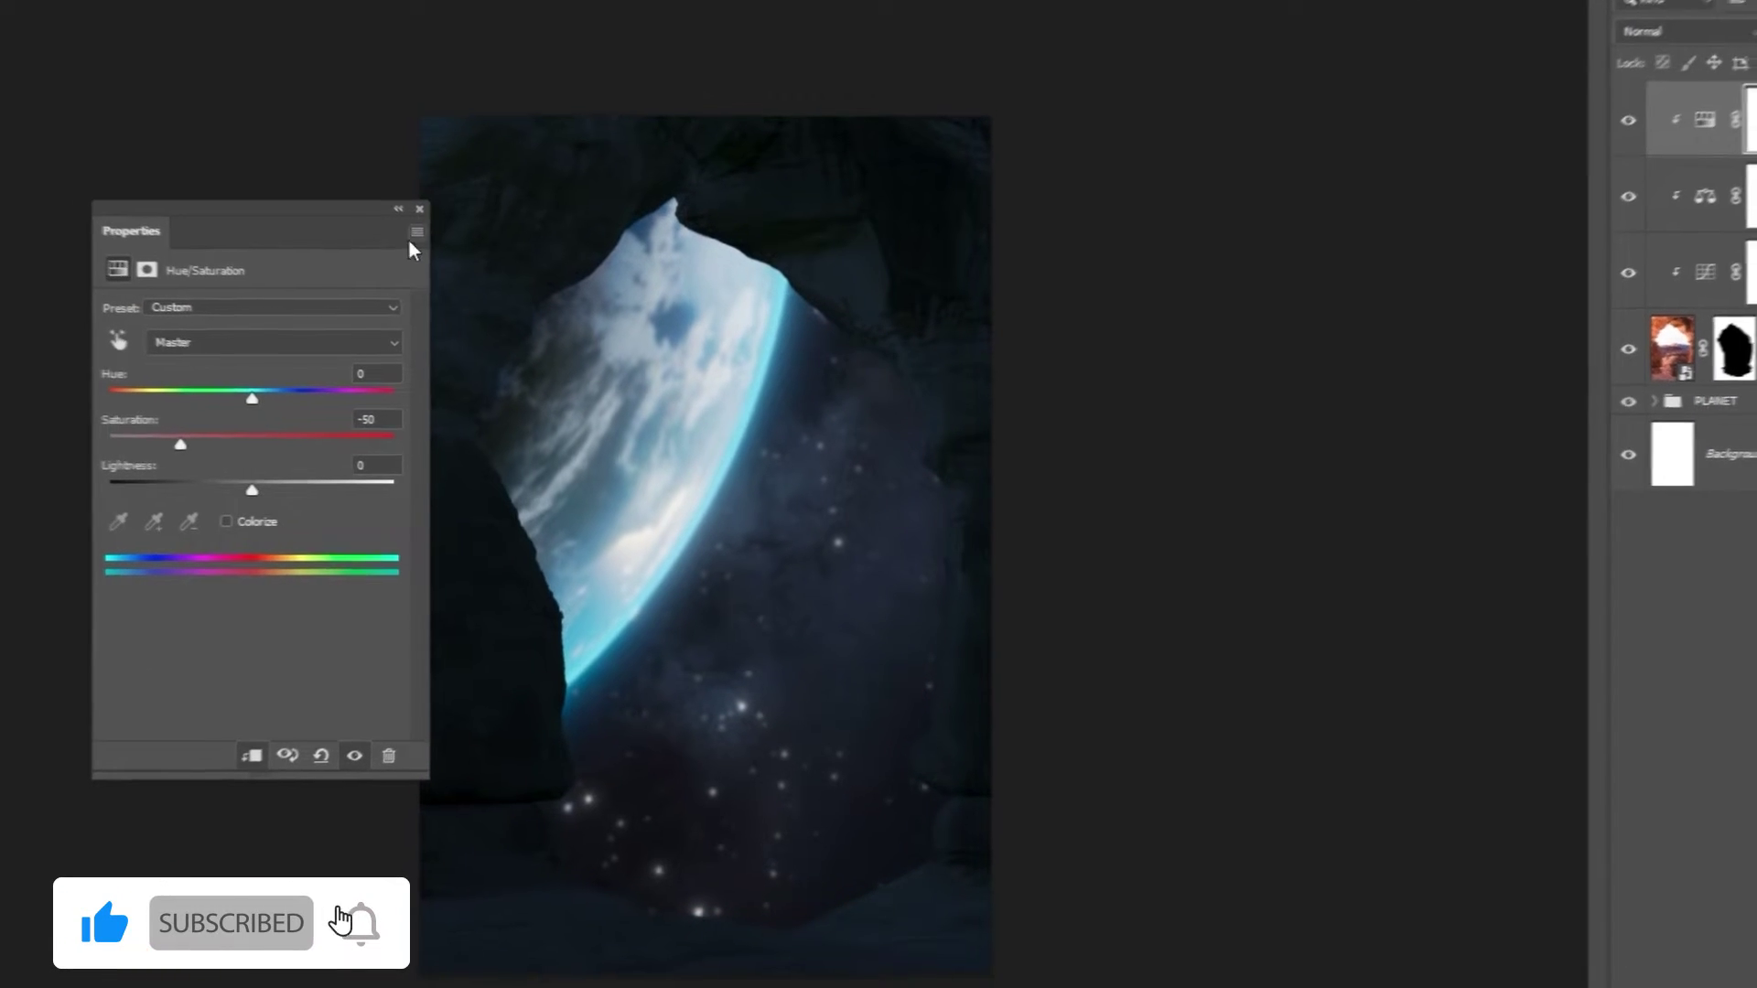
left_click(419, 209)
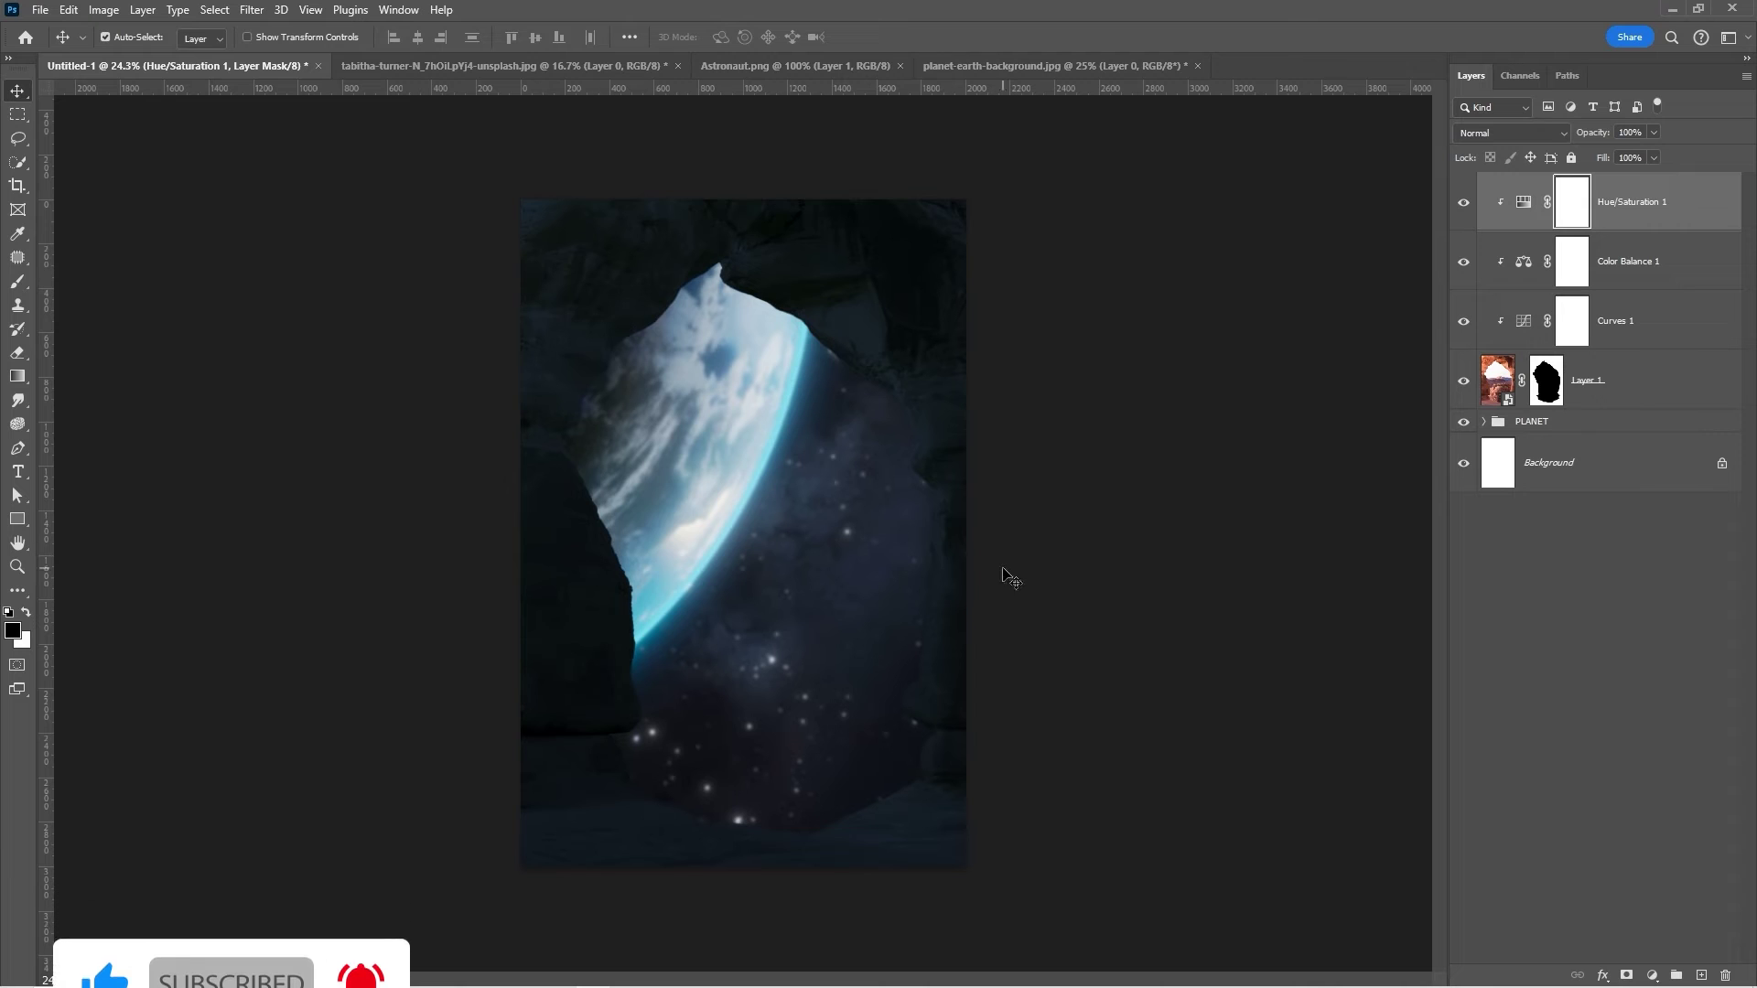
Add a Solid Color fill layer above the arch adjustments using the light blue #96d5ed.
left_click(1654, 976)
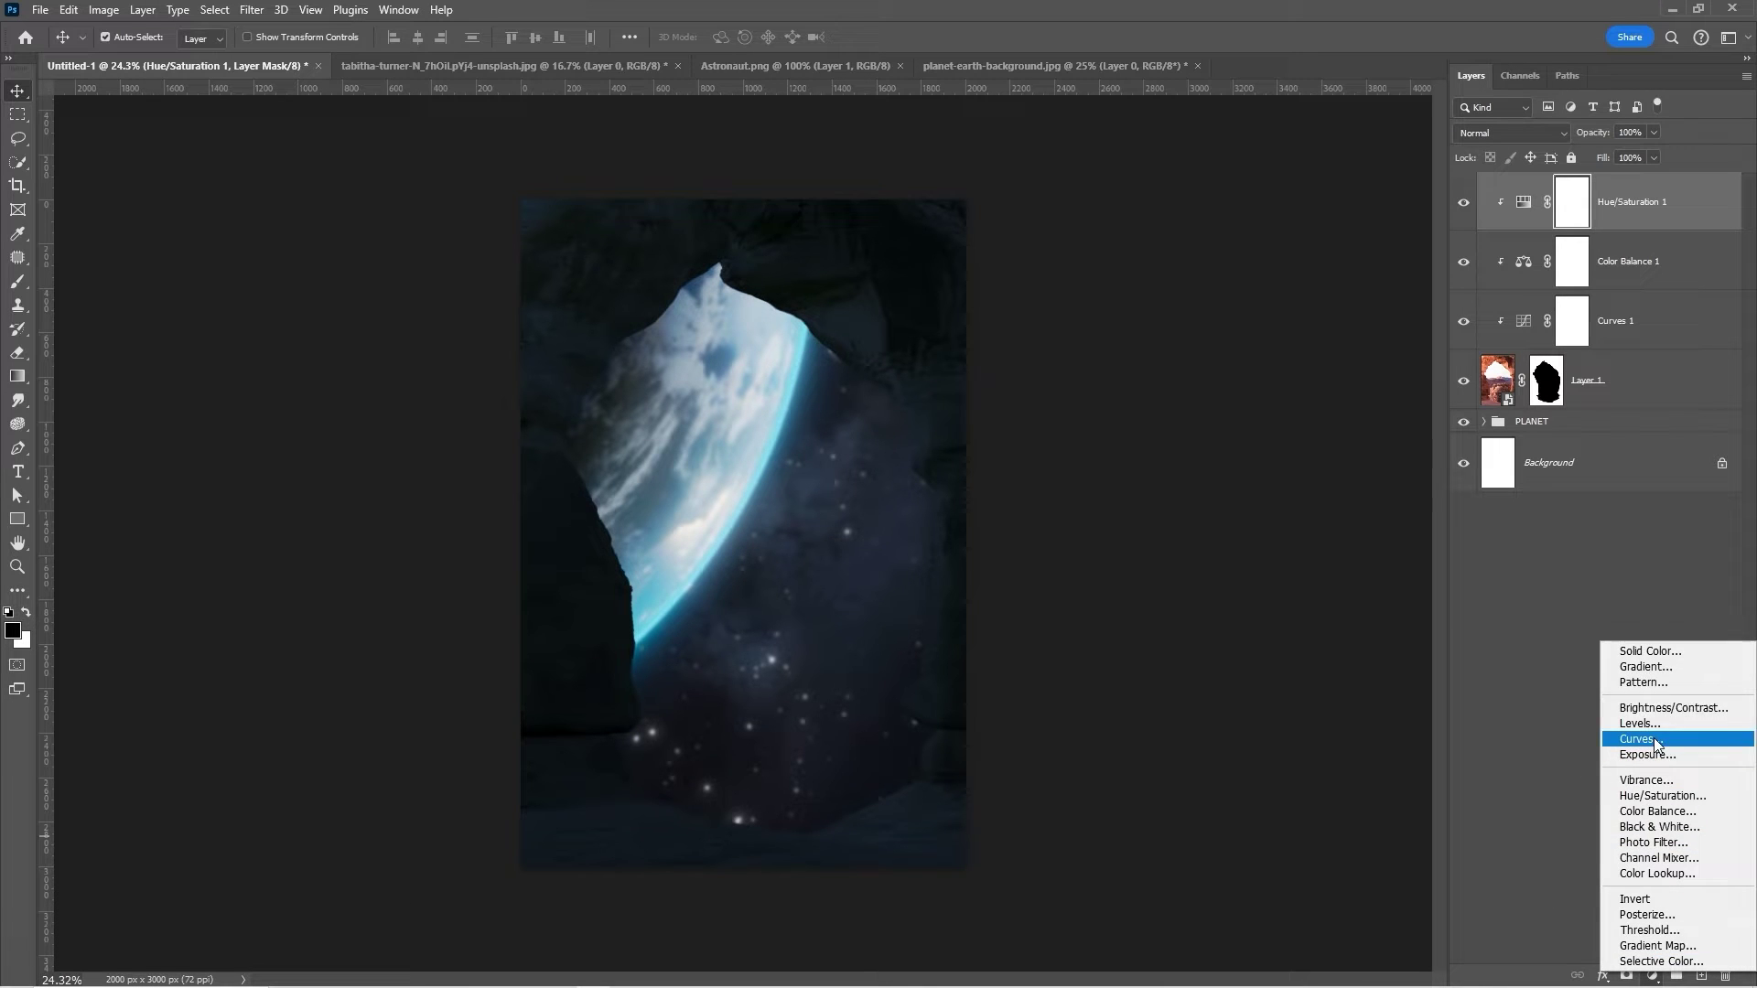
left_click(1638, 653)
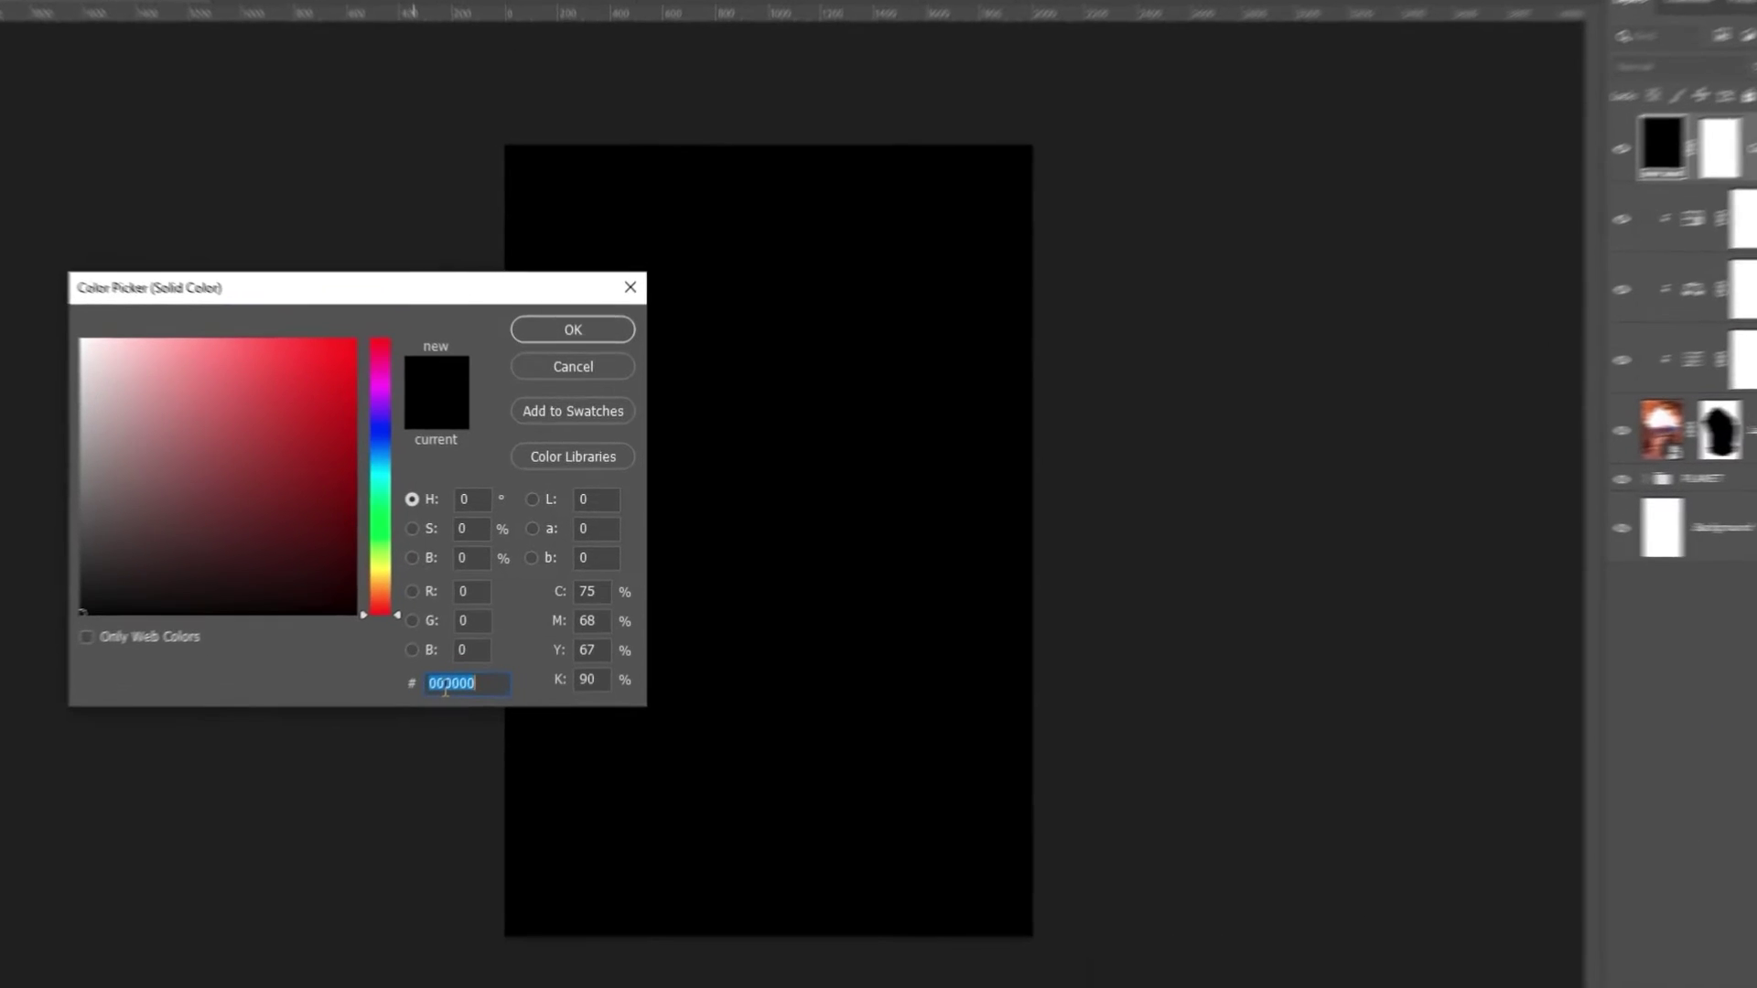
type("96de")
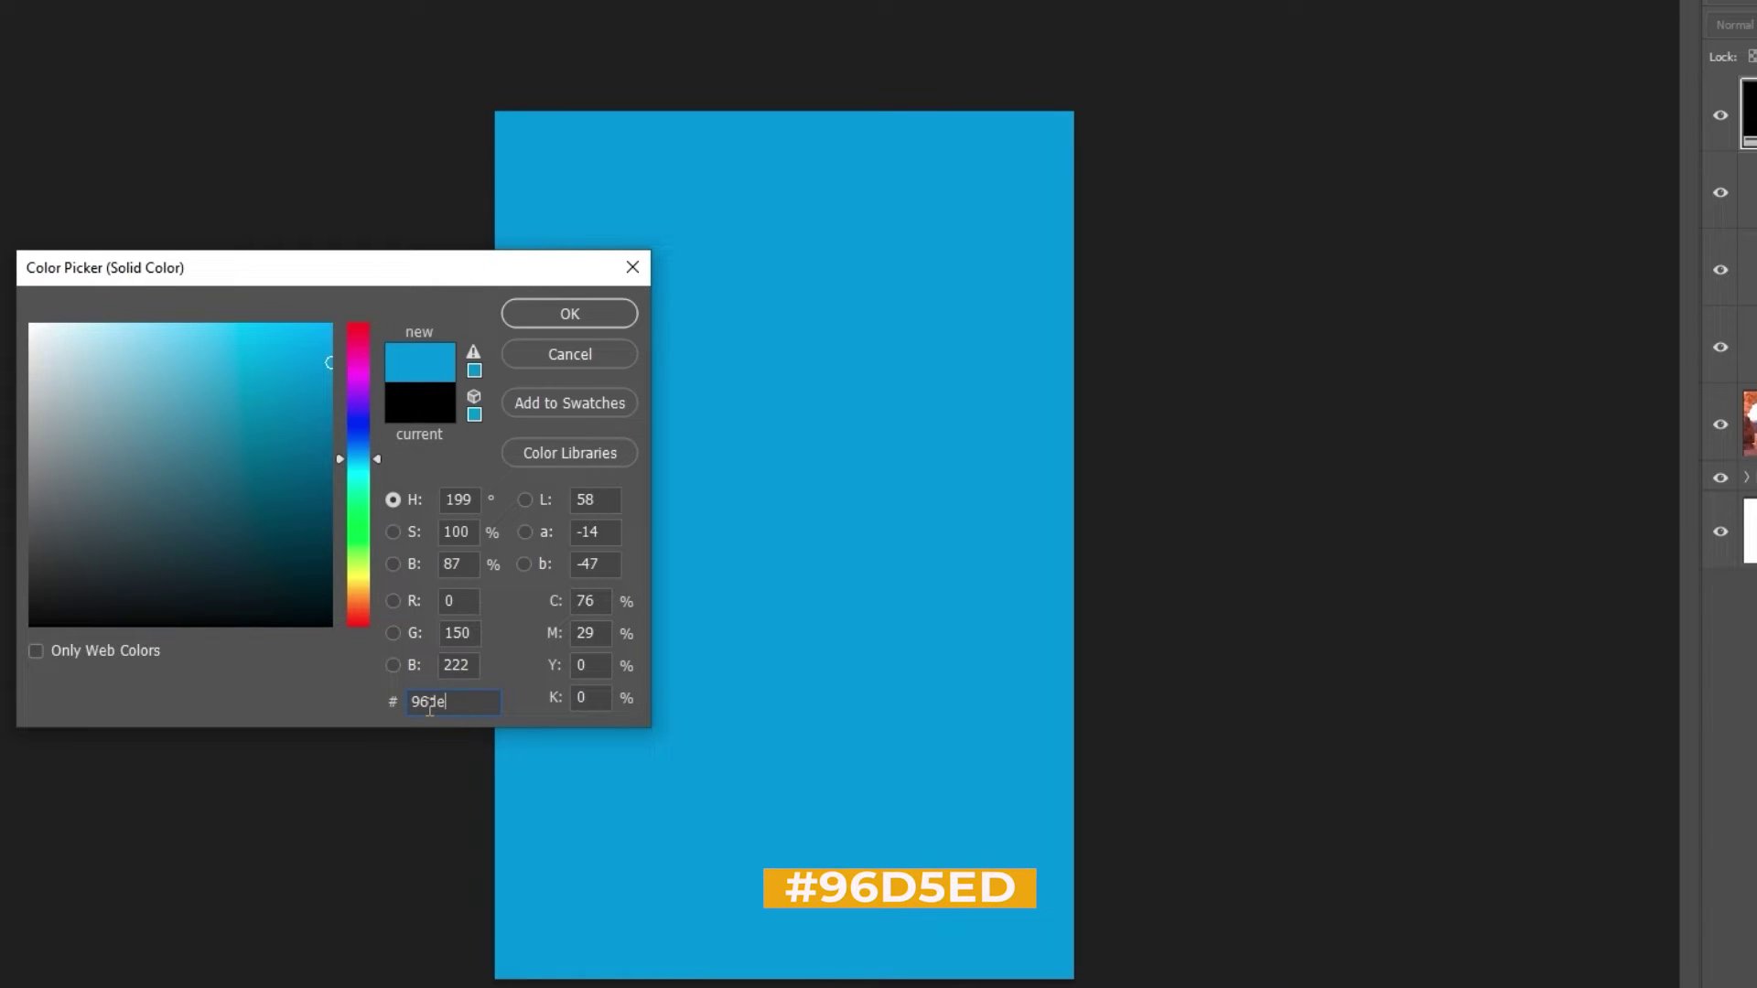
type("ed")
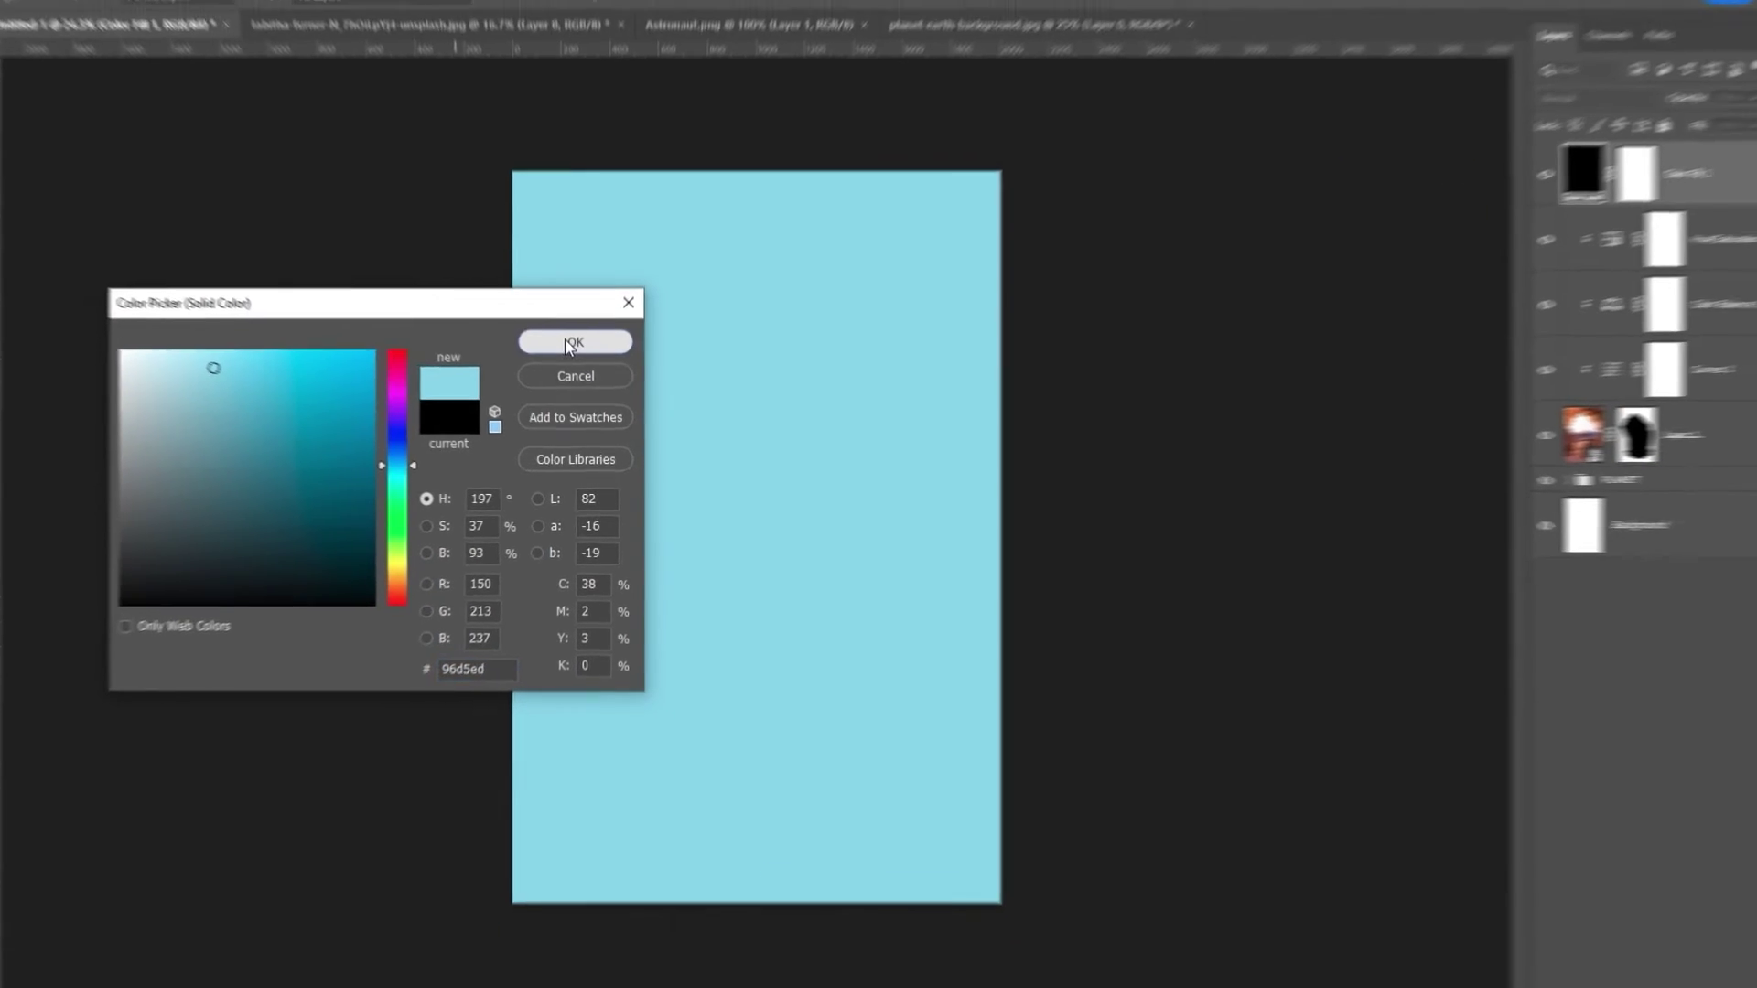
key("Return")
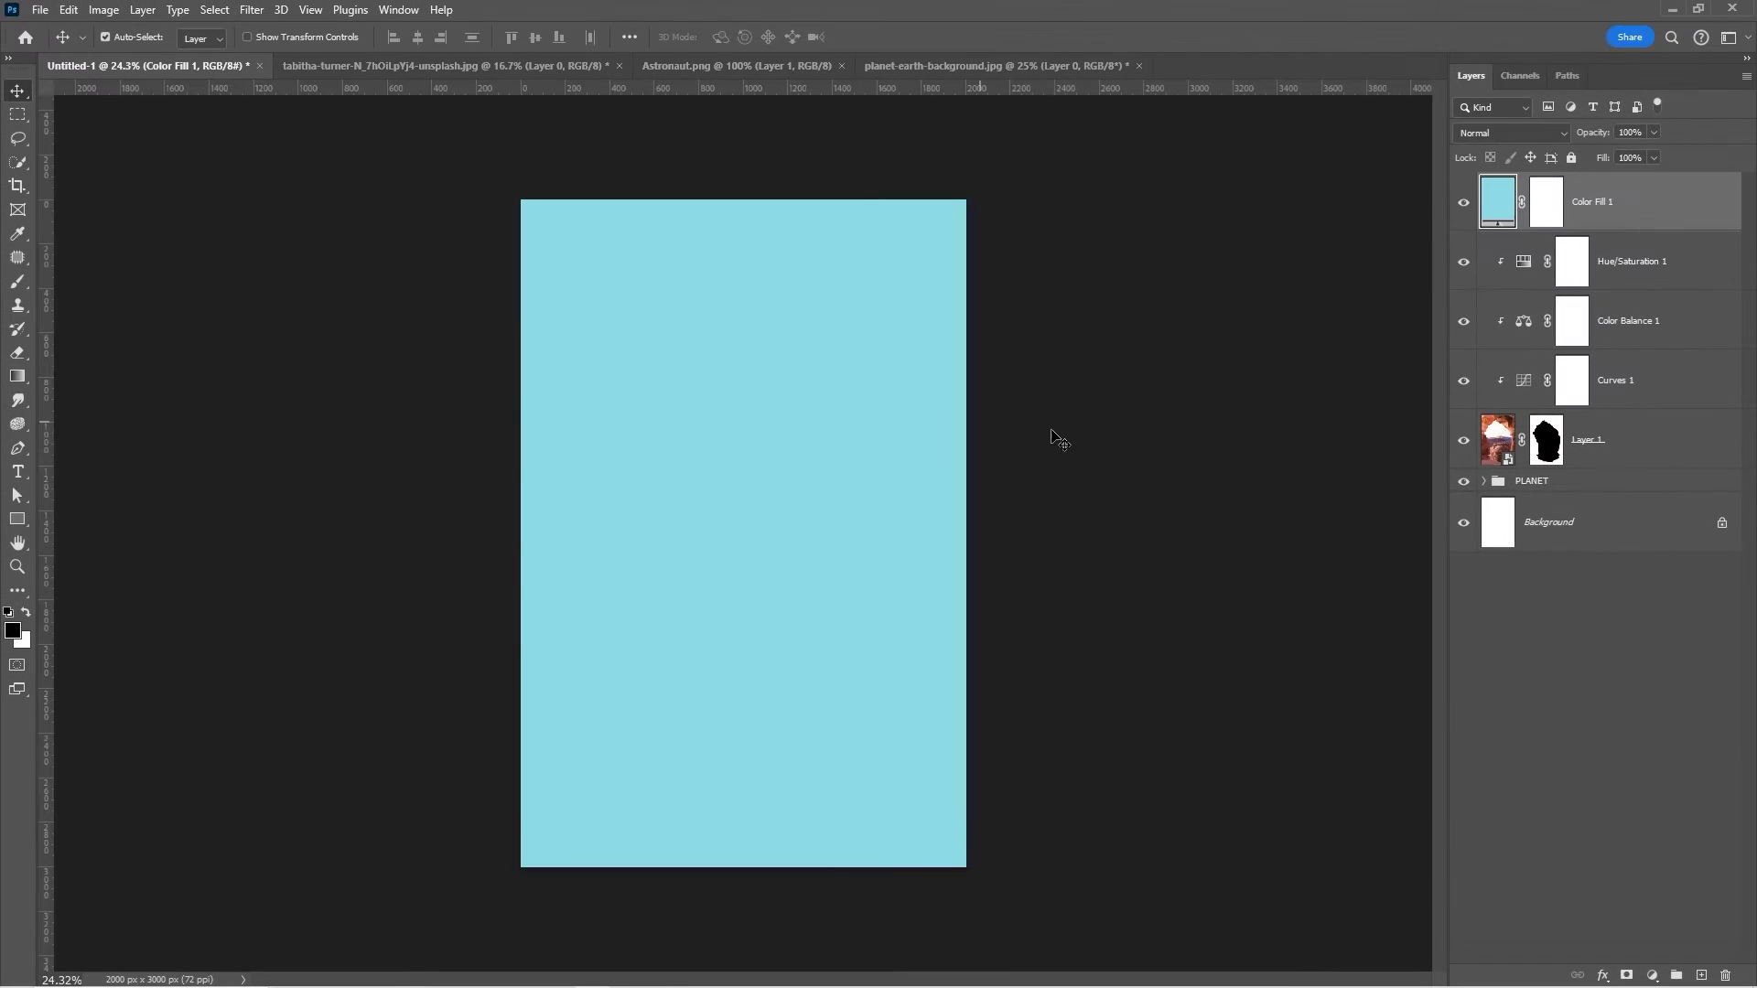
Clip the light blue fill layer to the arch and invert its mask to black.
right_click(1589, 216)
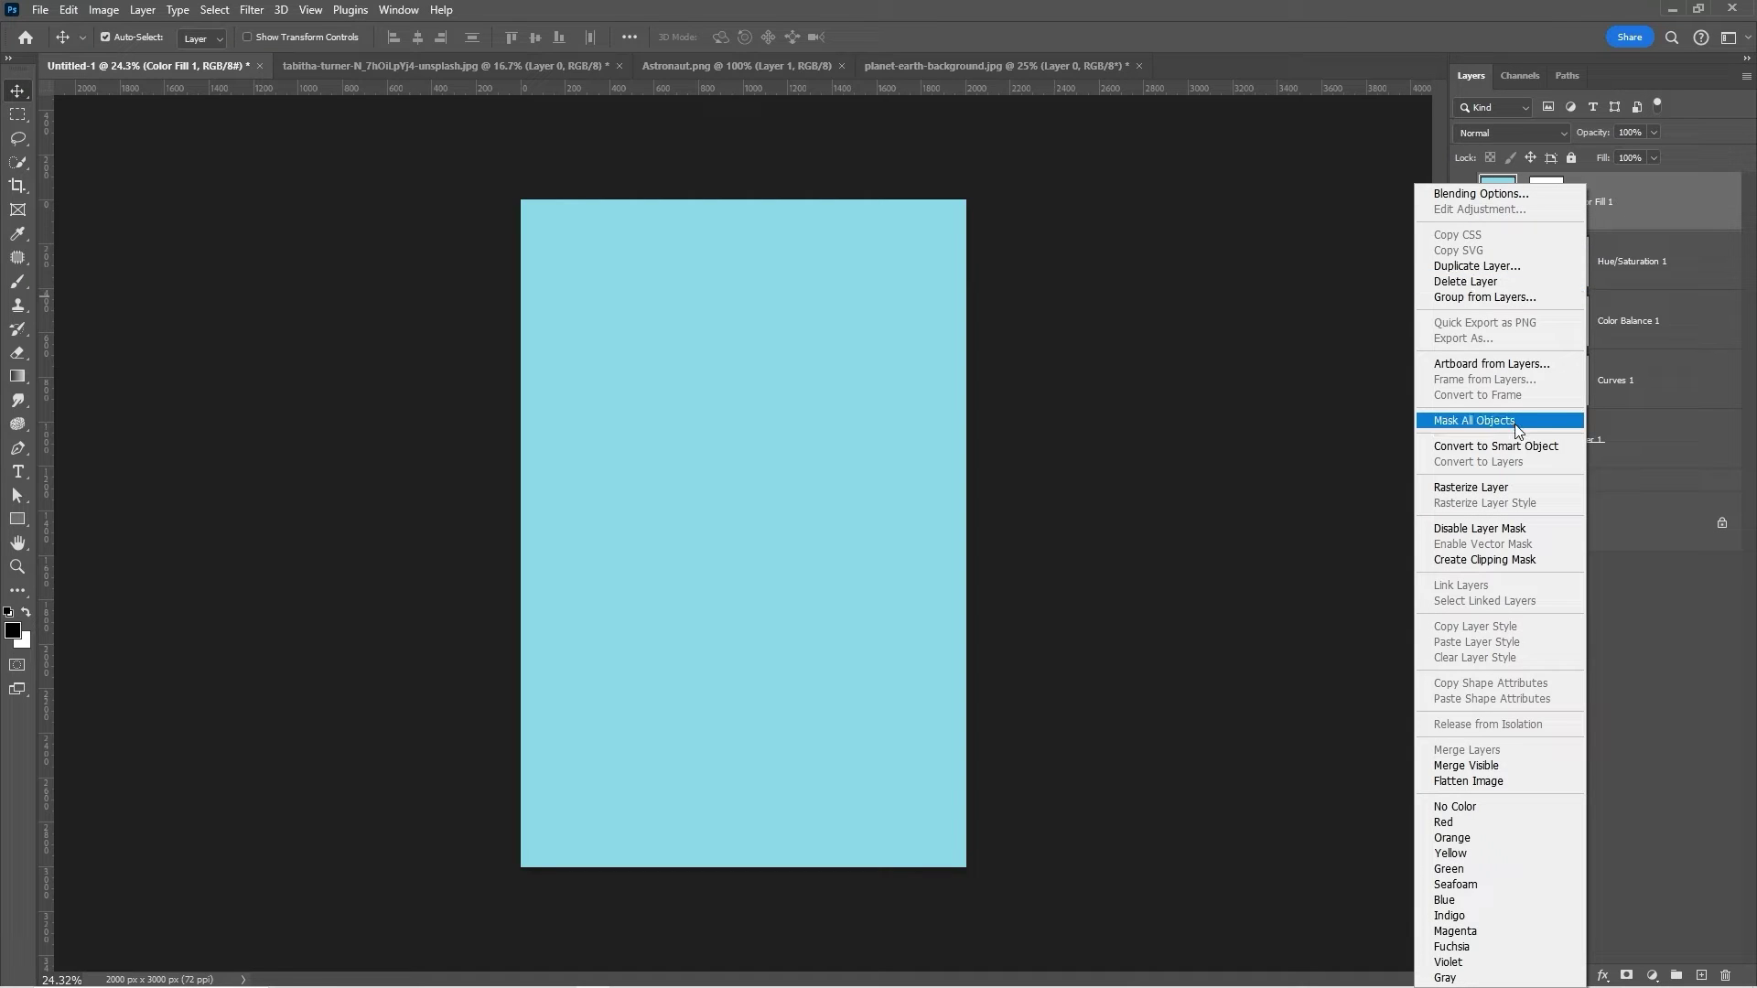
left_click(1491, 559)
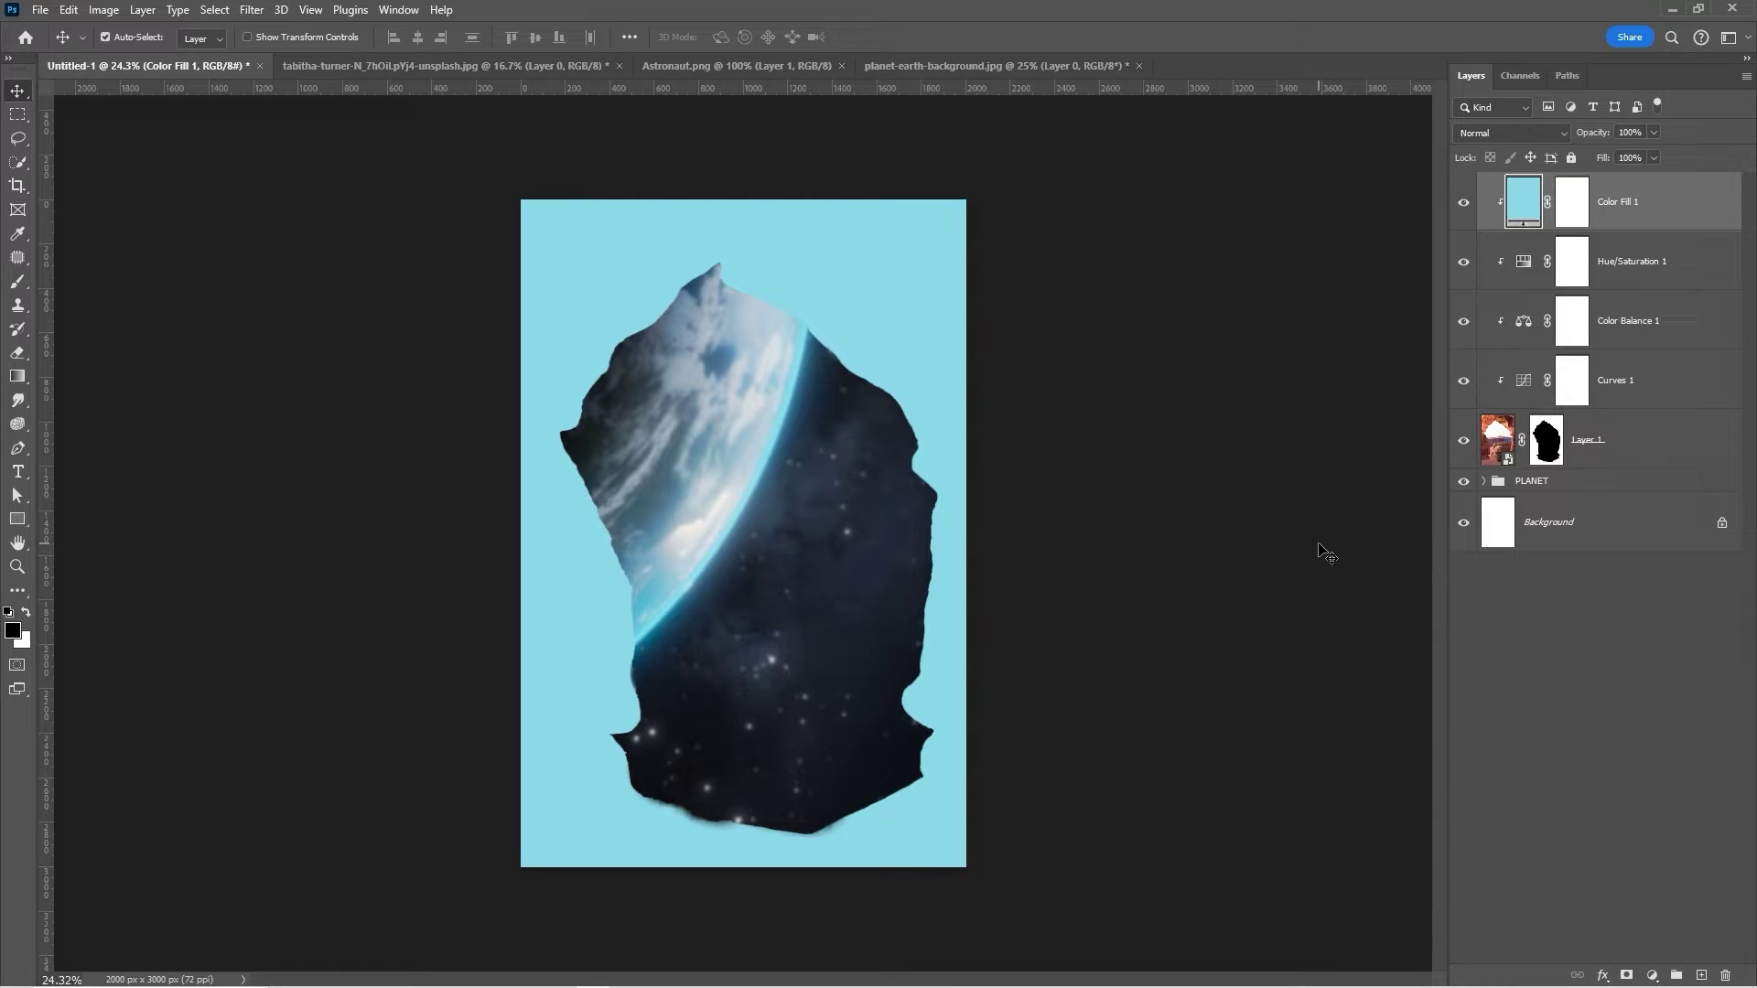
left_click(1571, 218)
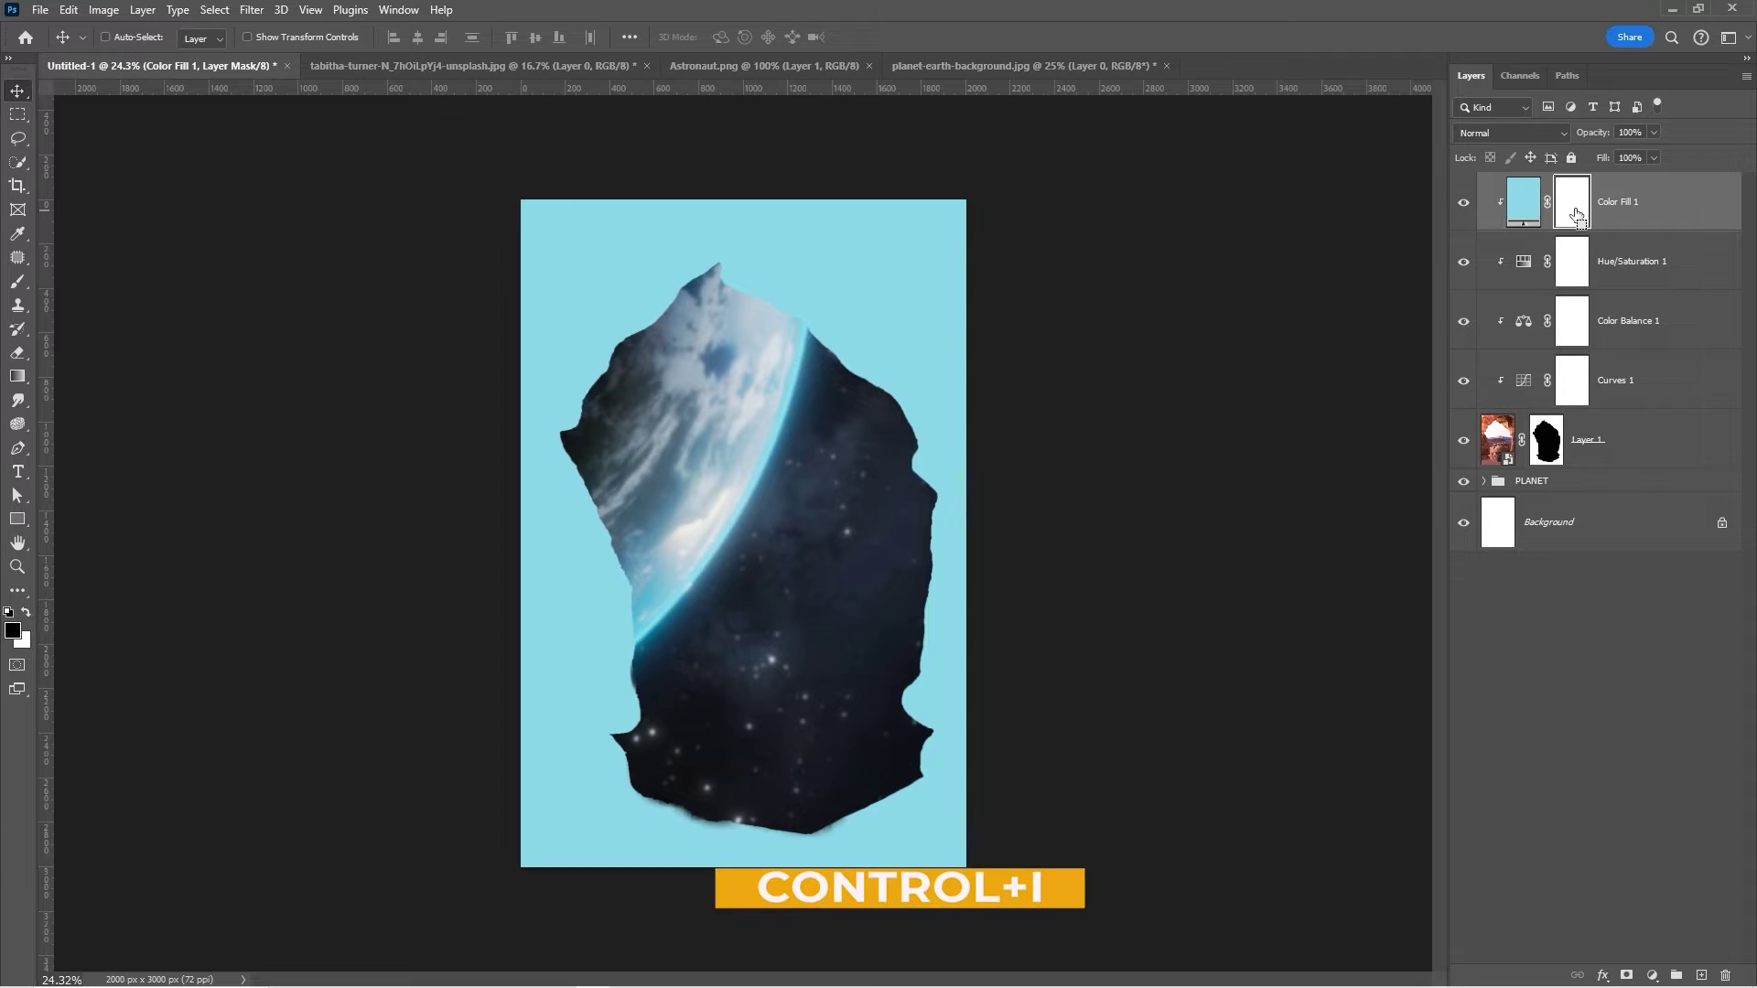
key("ctrl+i")
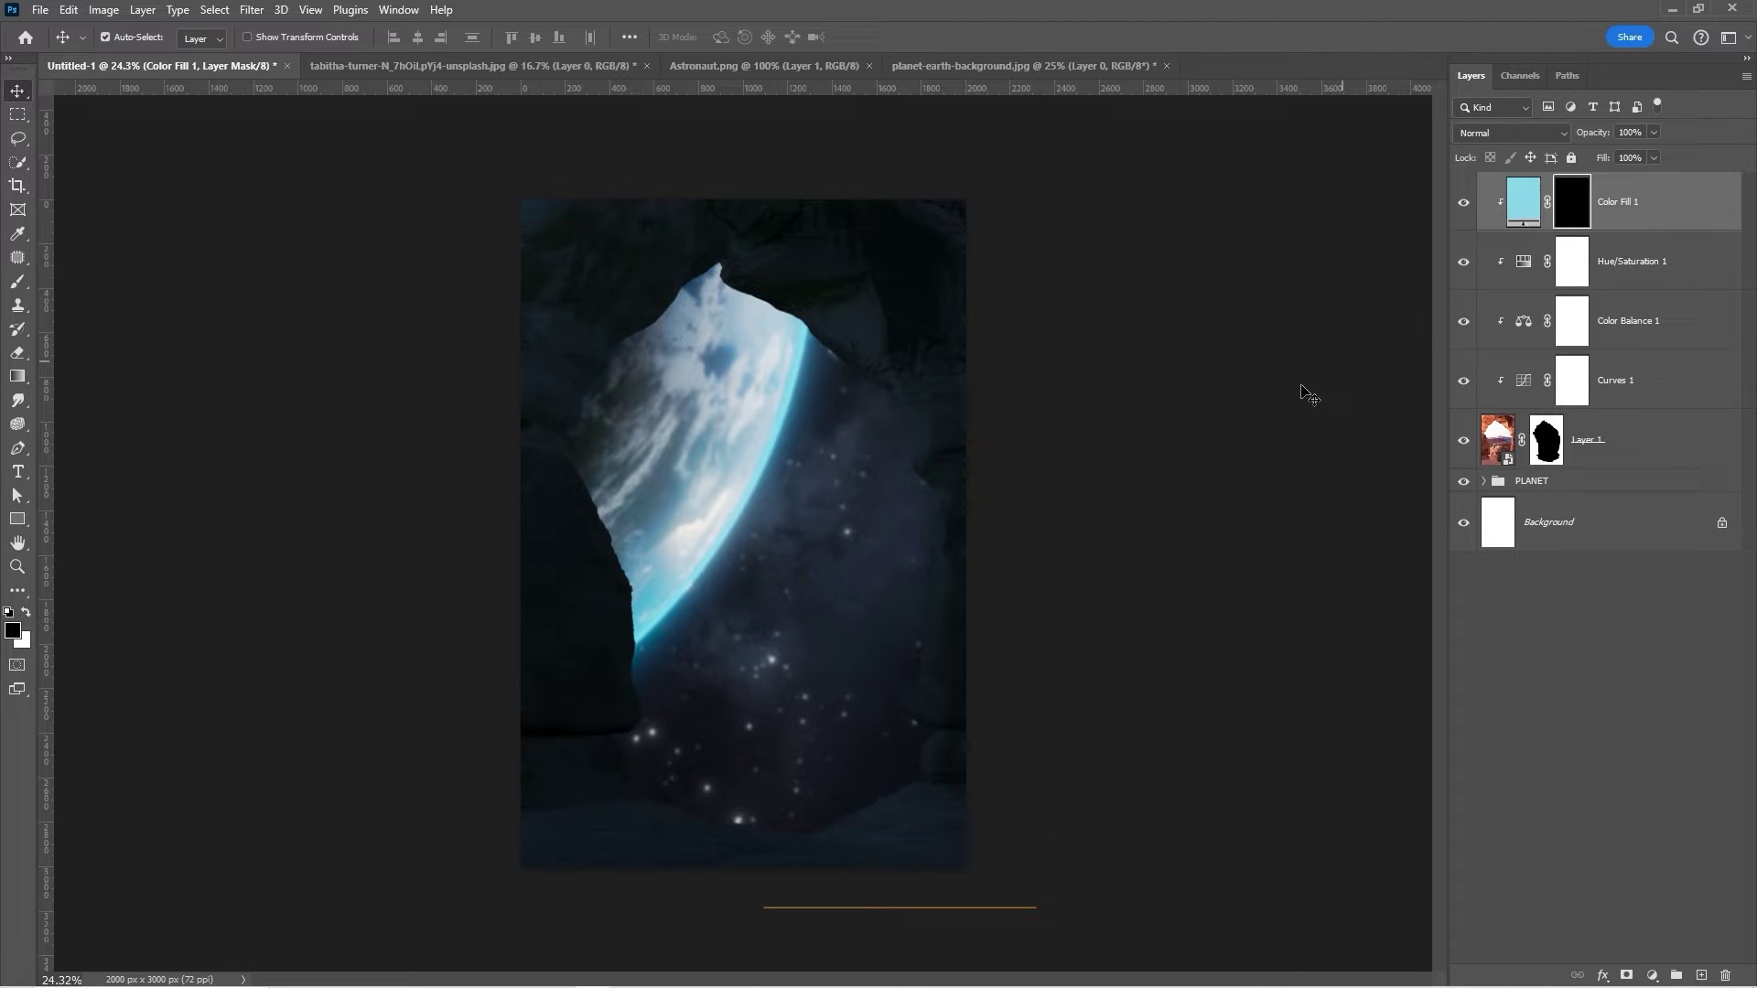
Paint white on the fill's mask along the arch opening's edges, using a 300 px Soft Round Pressure Size brush at 16% flow.
key("b")
right_click(880, 408)
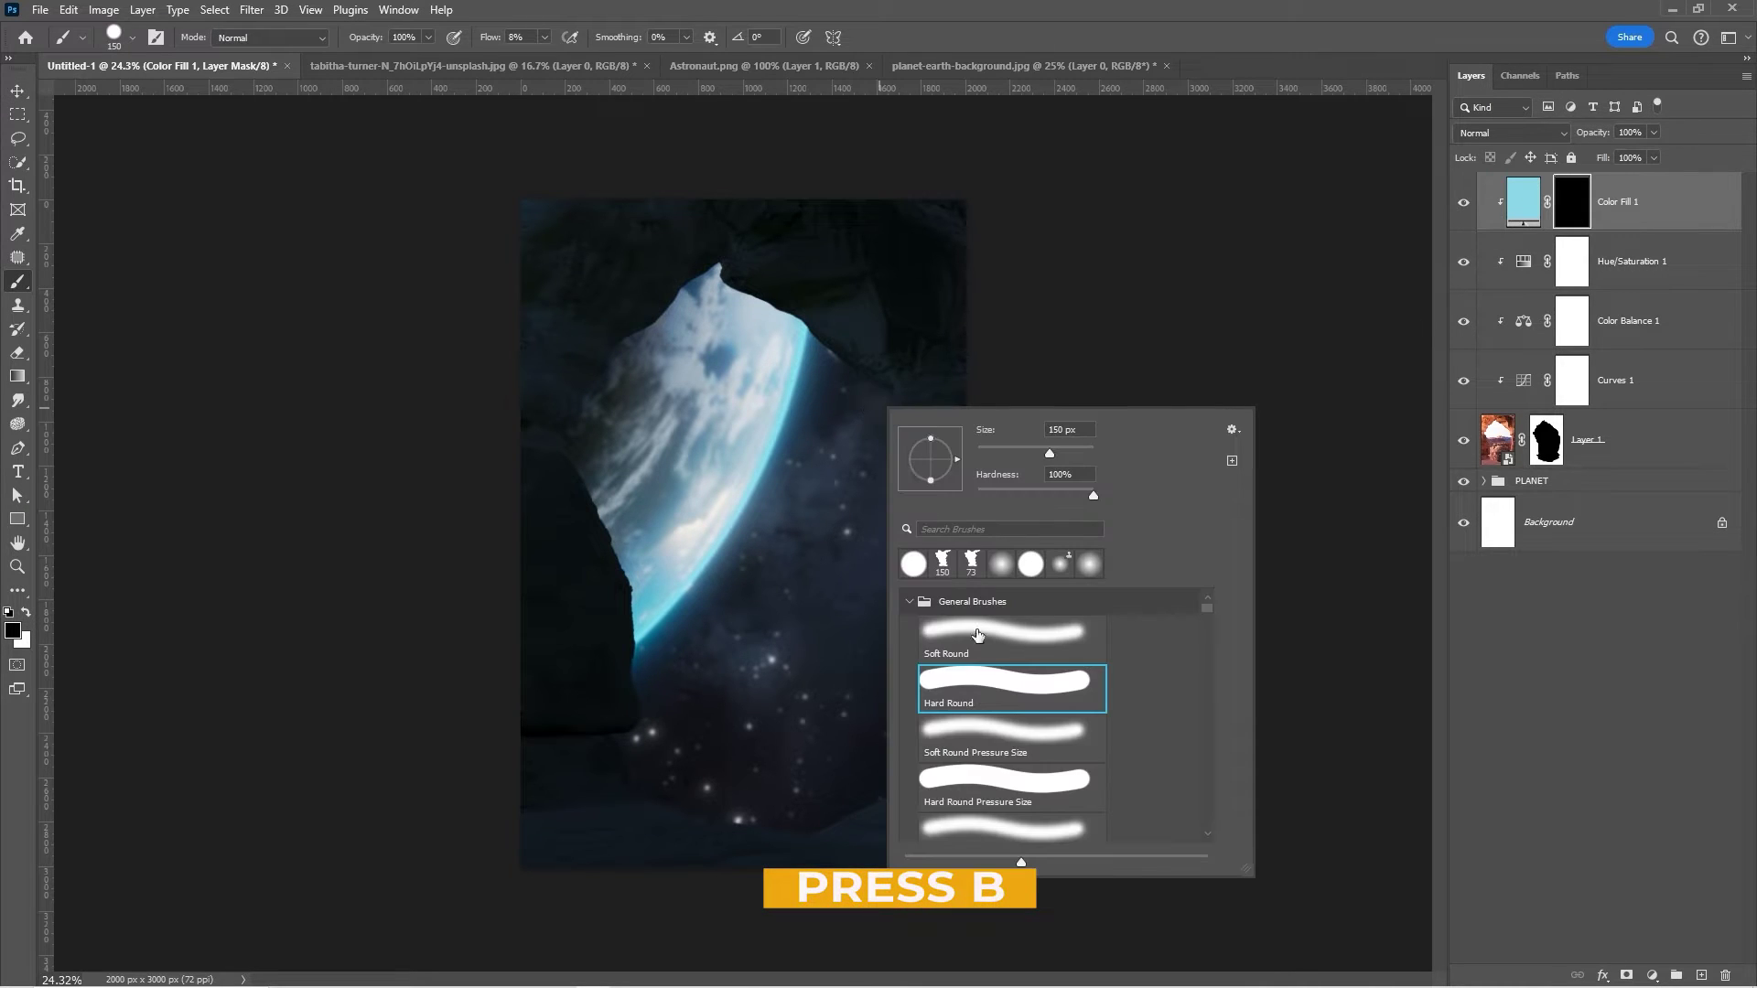
left_click(1008, 740)
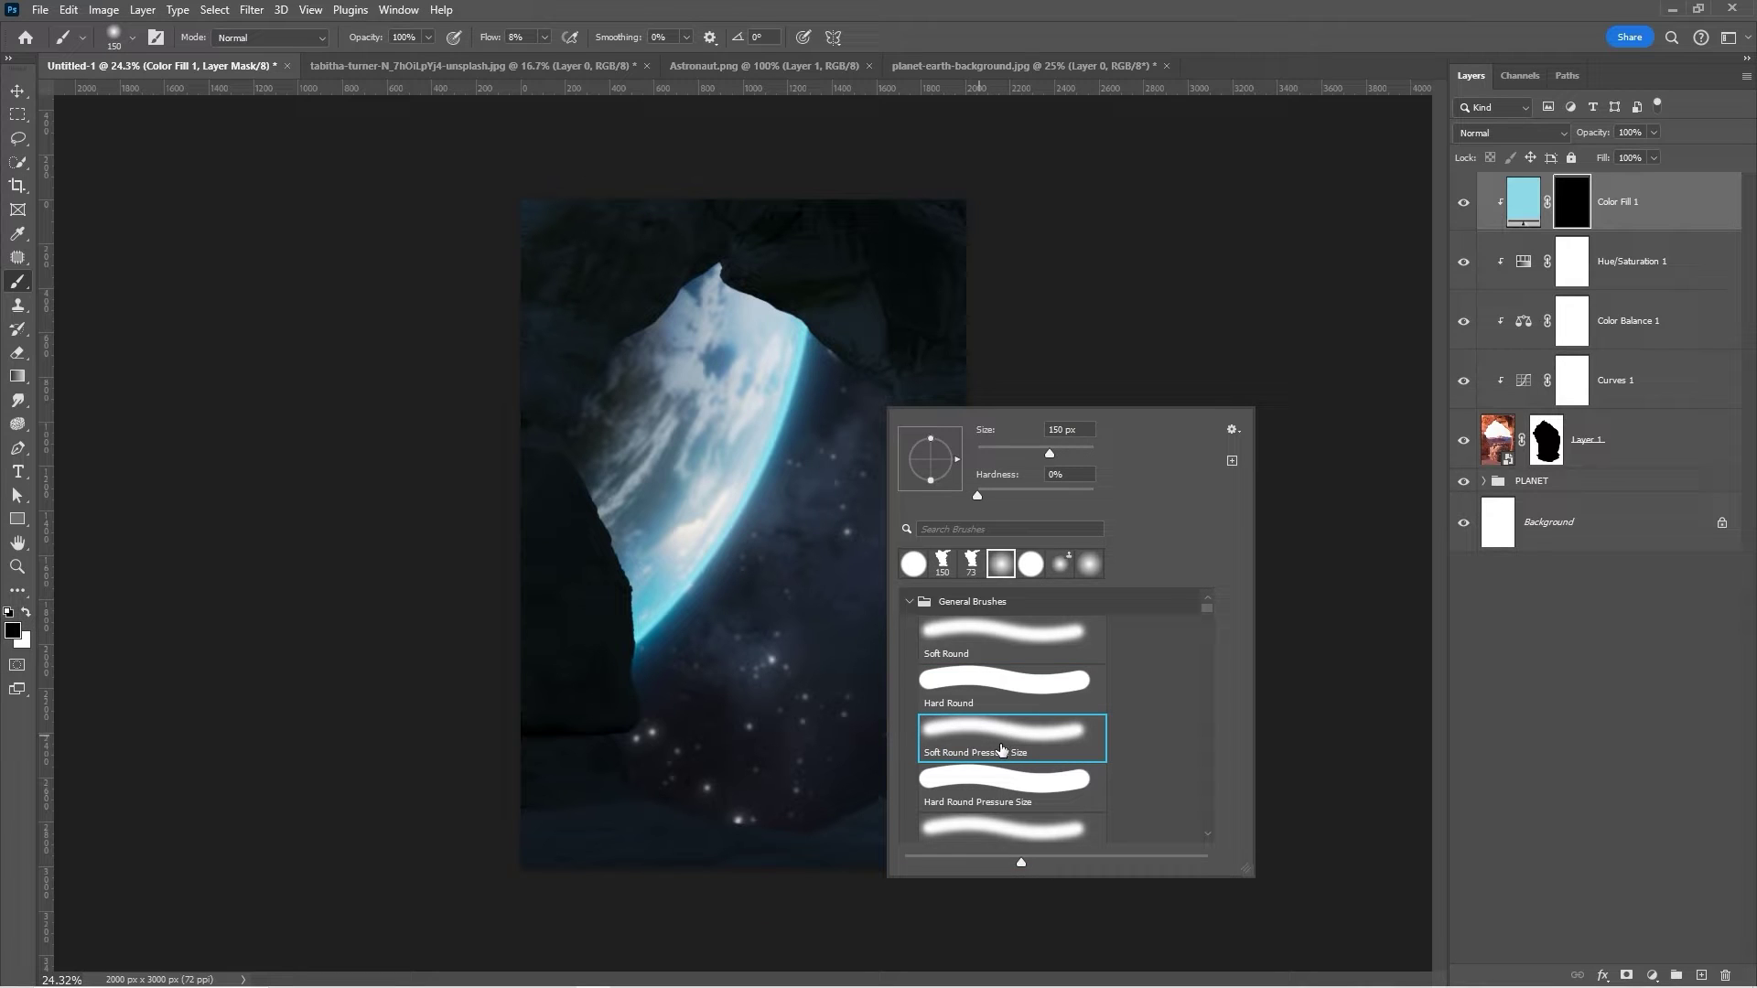
left_click(544, 40)
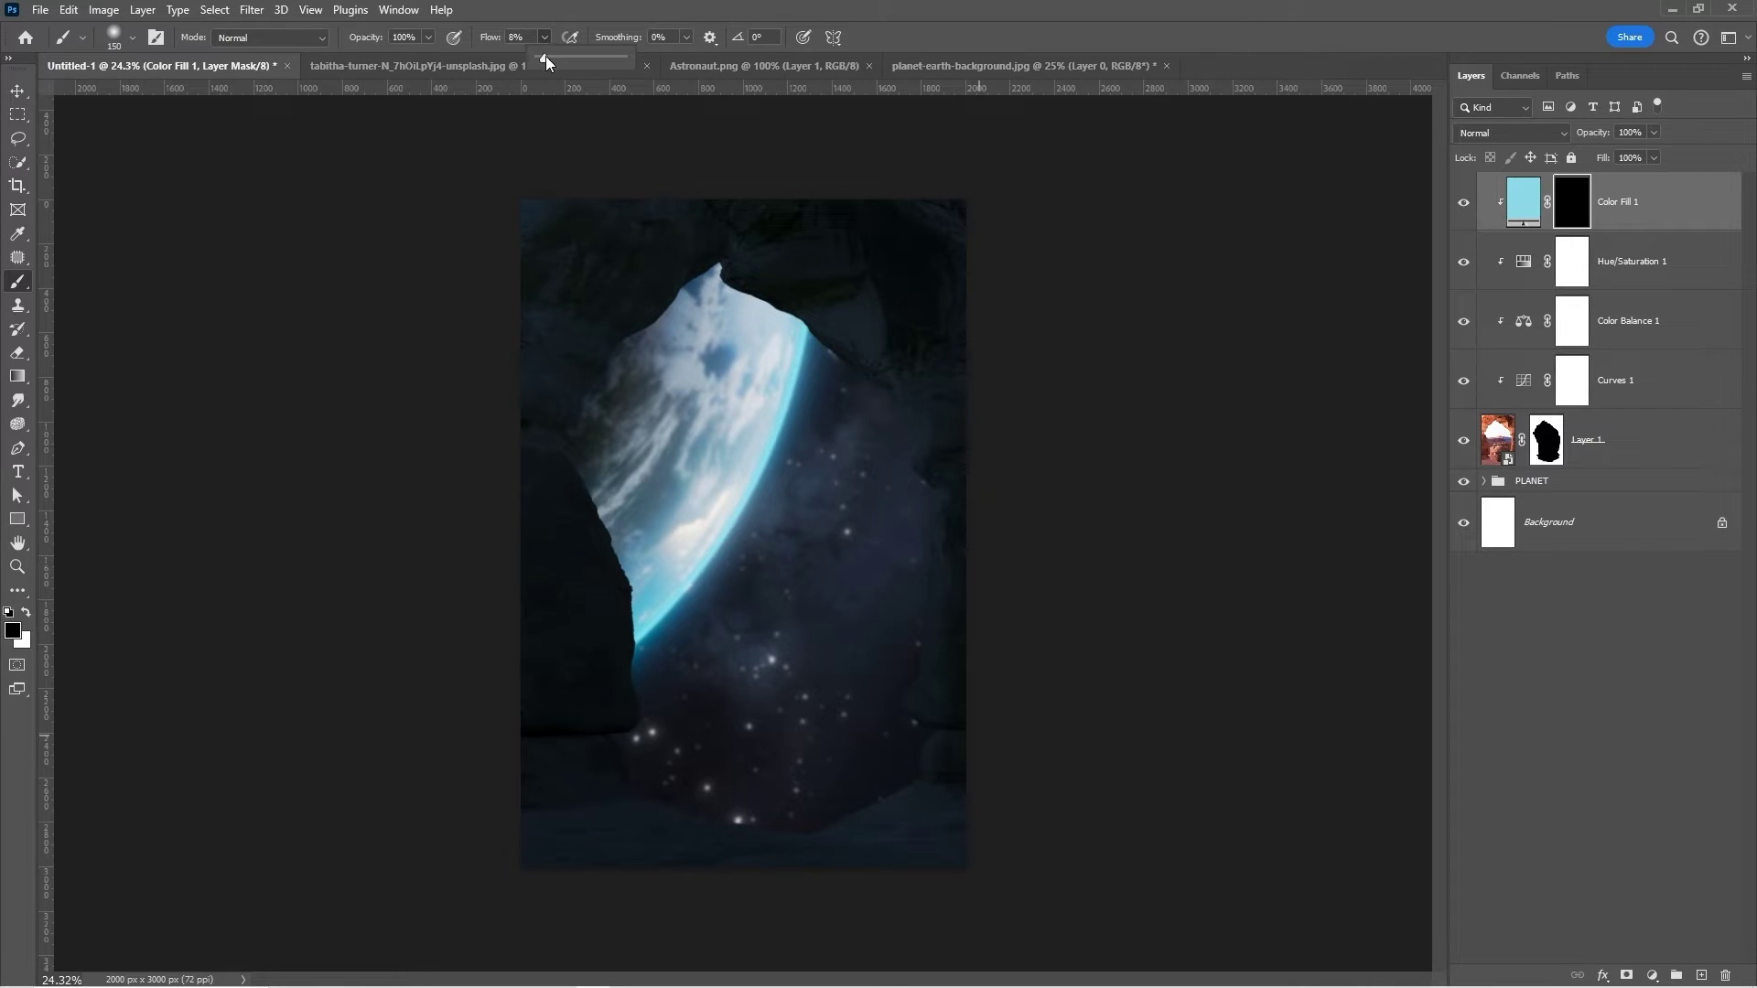
left_click(1019, 37)
key("bracketright")
key("x")
mouse_move(827, 333)
left_mouse_down()
mouse_move(739, 269)
mouse_move(884, 402)
mouse_move(886, 374)
mouse_move(953, 505)
mouse_move(931, 763)
mouse_move(784, 804)
left_mouse_up()
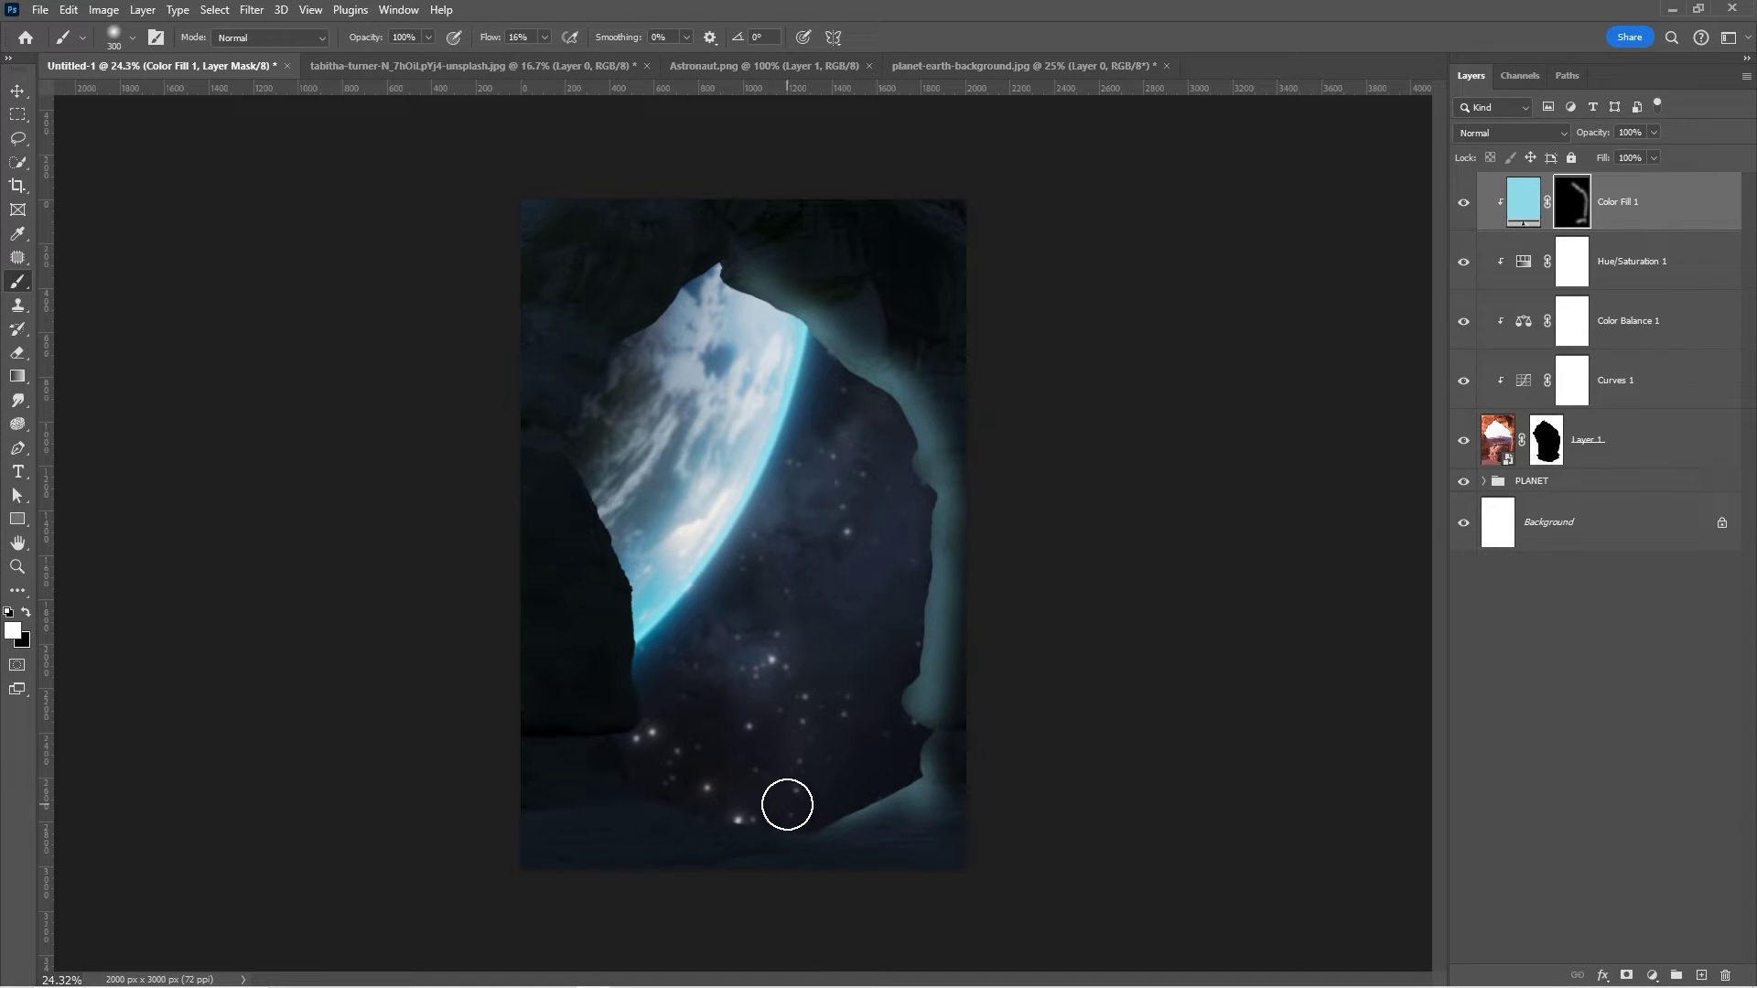
mouse_move(647, 393)
left_mouse_down()
mouse_move(596, 462)
mouse_move(645, 604)
left_mouse_up()
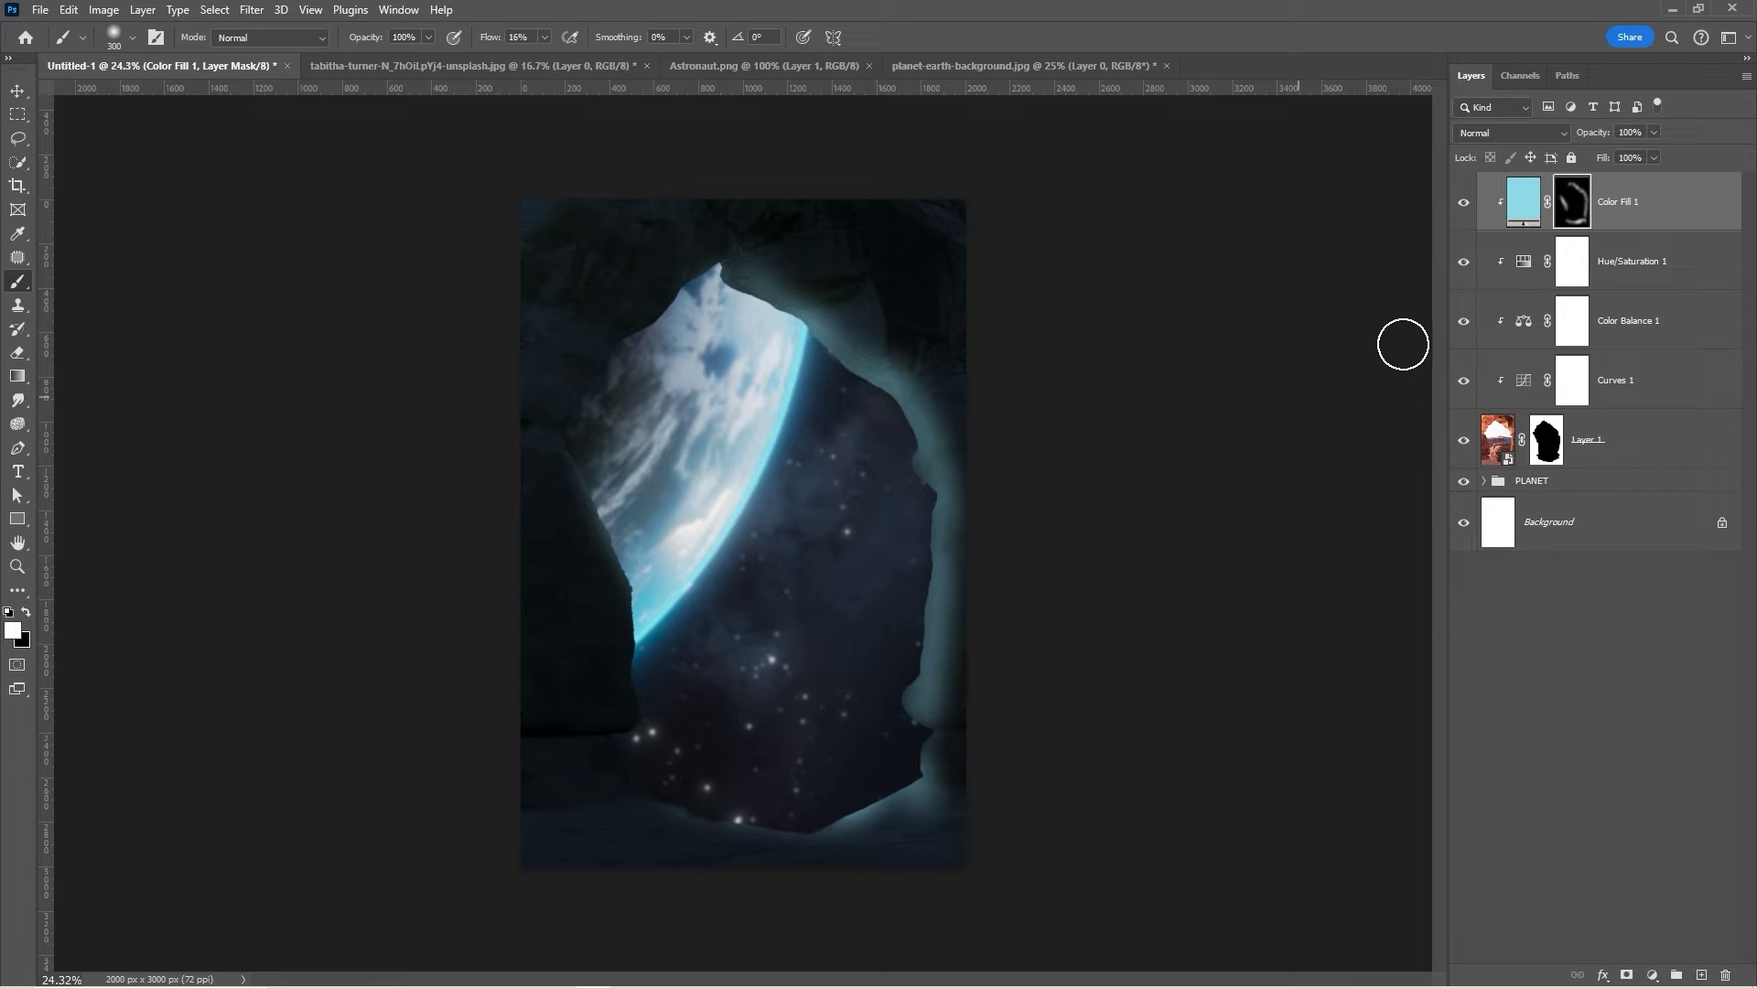
Split the Blend If black slider for the fill's Underlying Layer to 0 / 51.
right_click(1625, 226)
left_click(1584, 195)
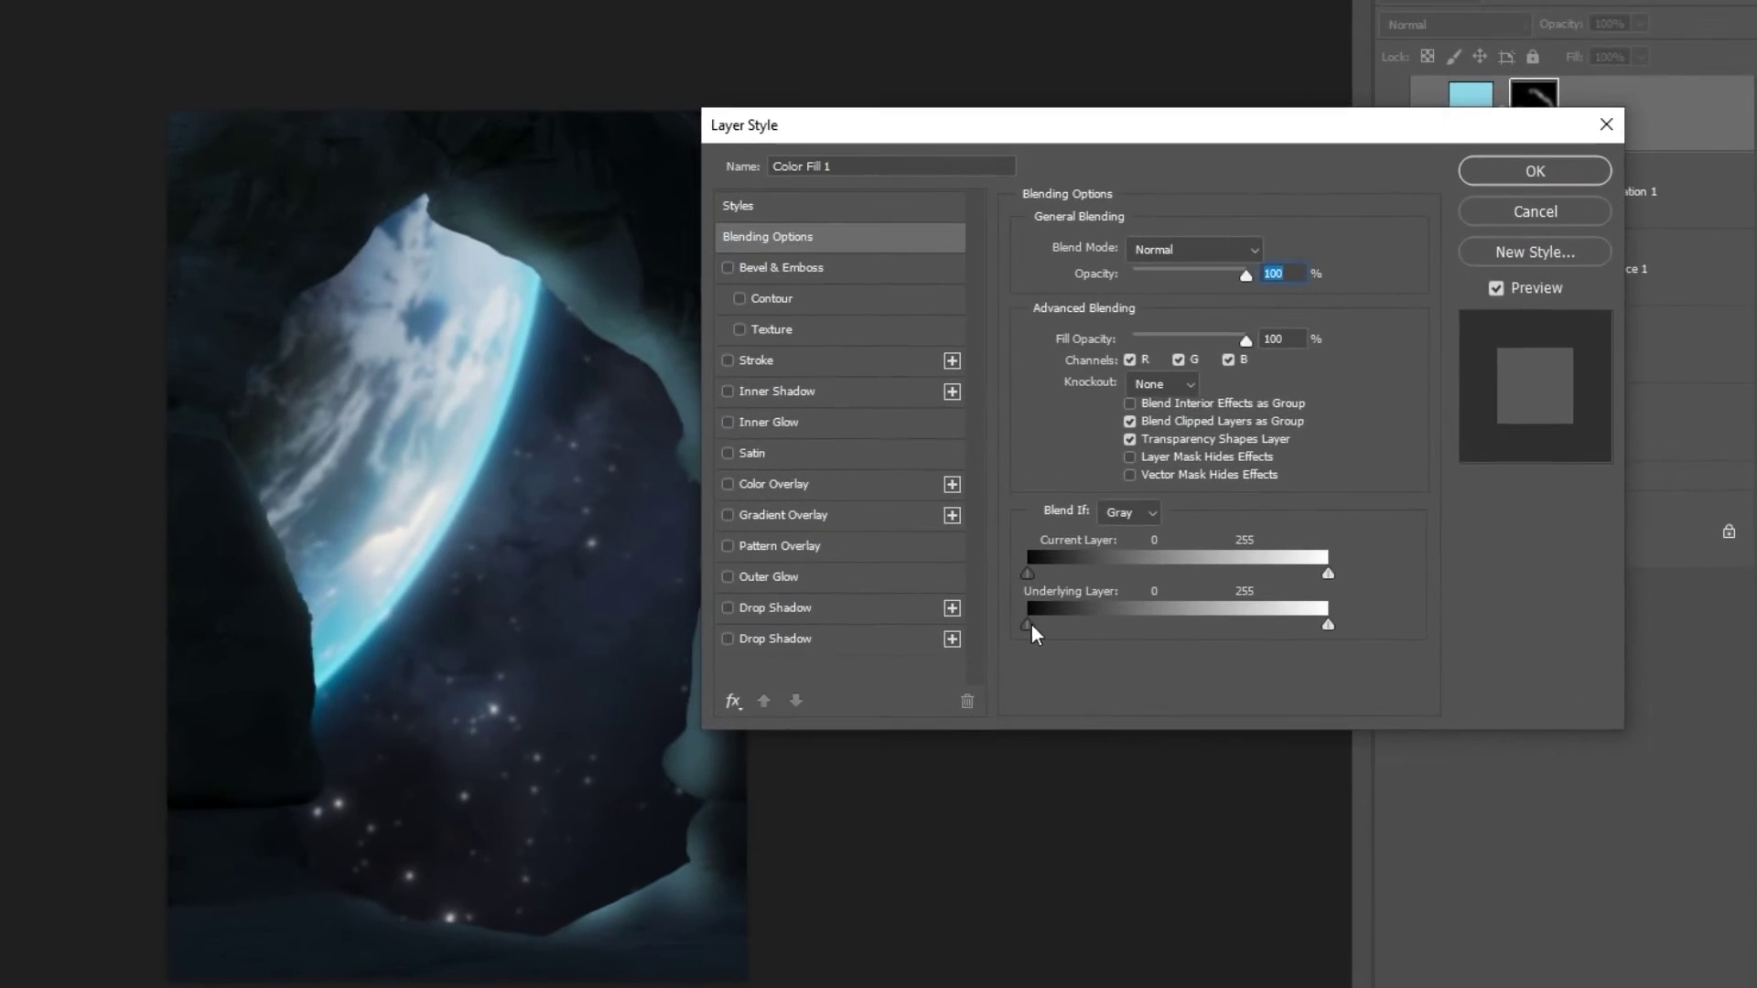
left_click_drag(1182, 594, 1197, 596)
mouse_move(1050, 634)
left_mouse_down()
mouse_move(1099, 638)
mouse_move(1017, 631)
left_mouse_up()
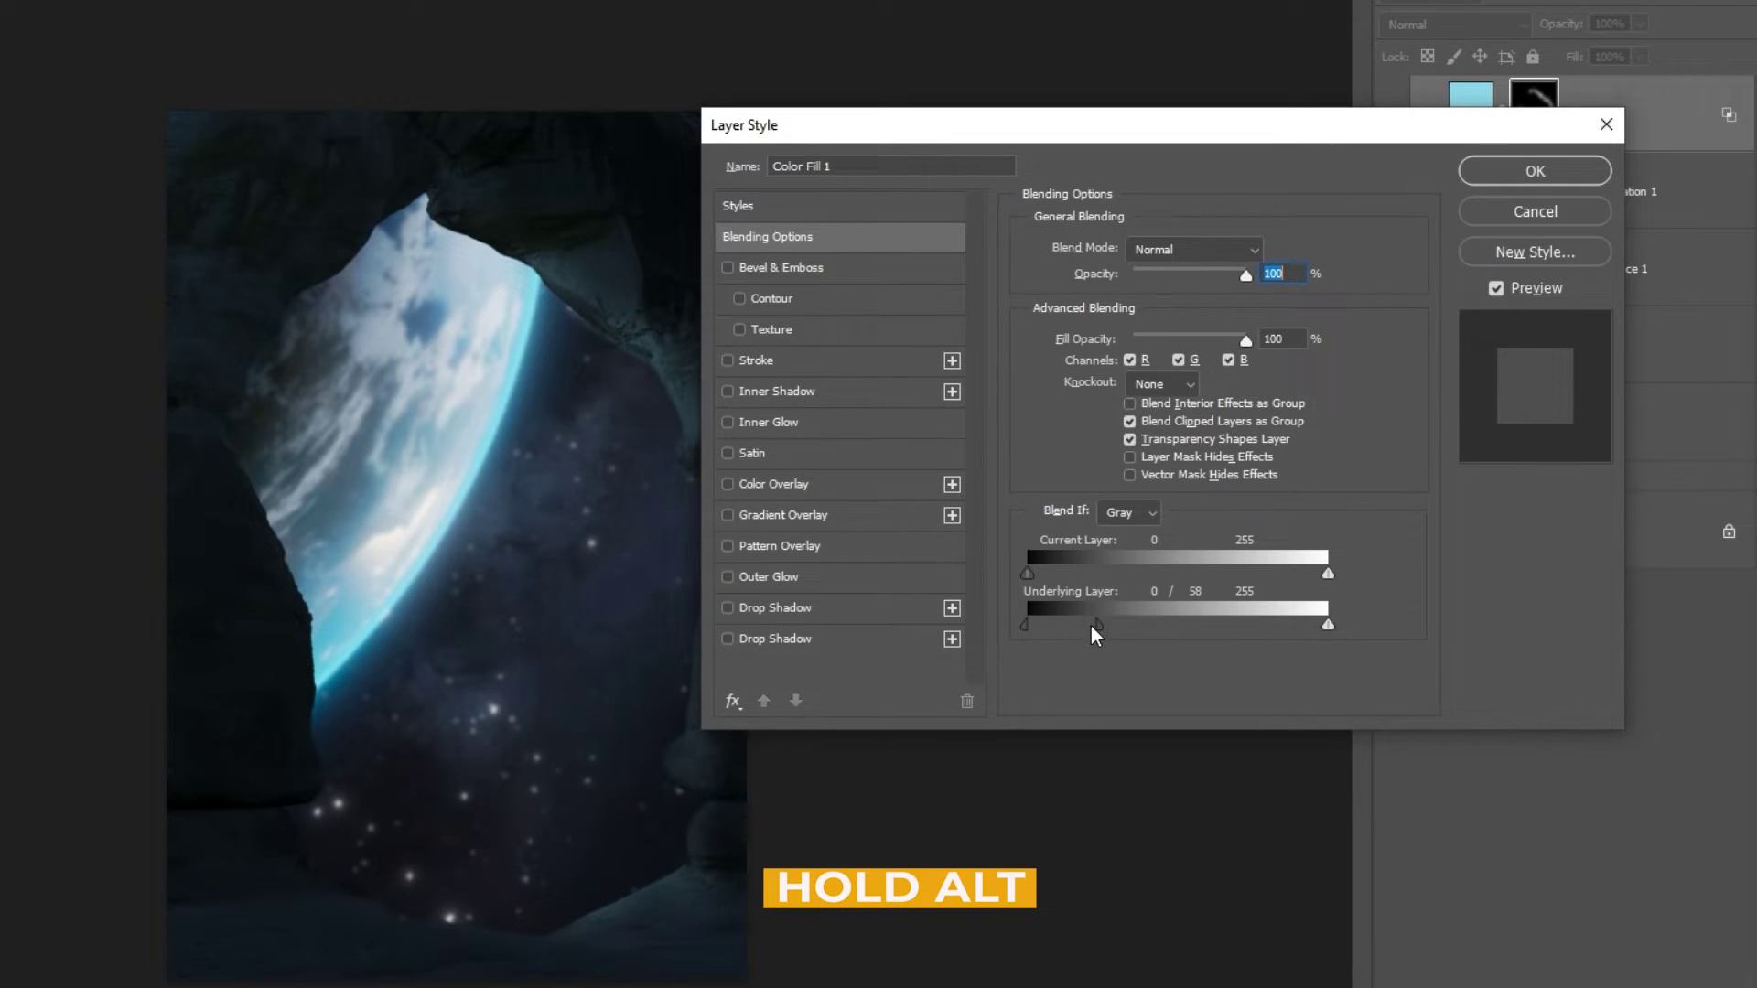
left_click(1535, 171)
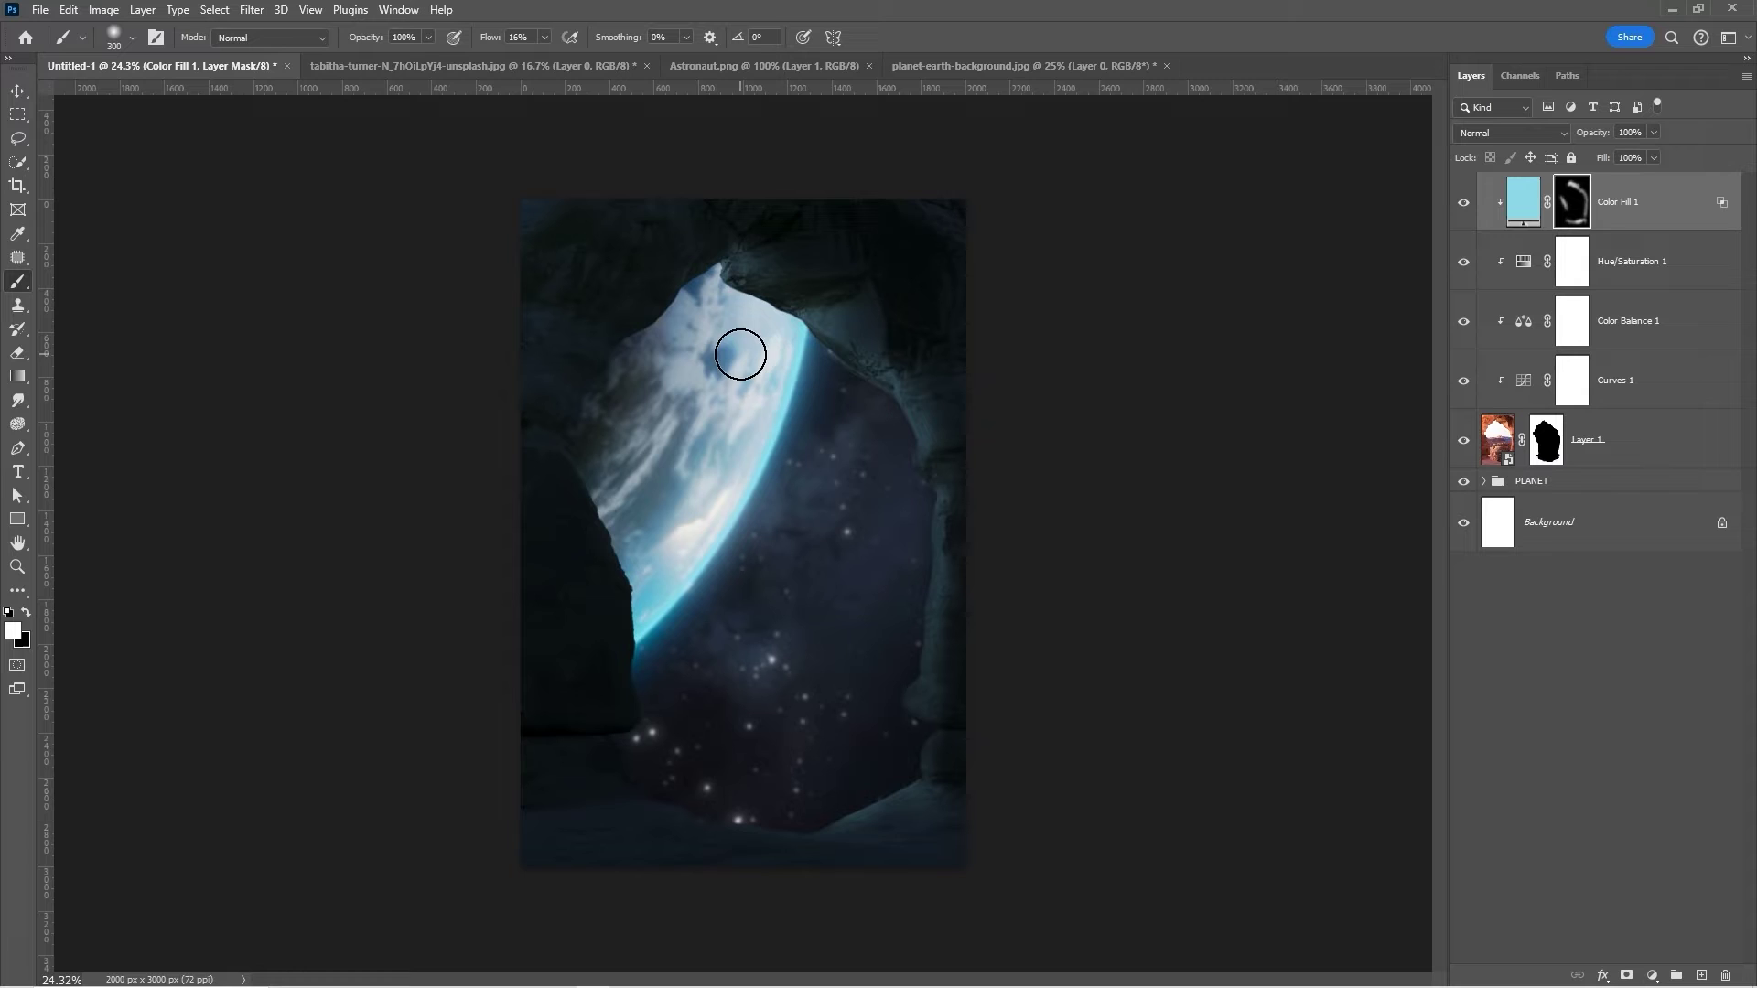
Duplicate the light blue fill layer and clip the copy to the arch.
key("ctrl+j")
key("x")
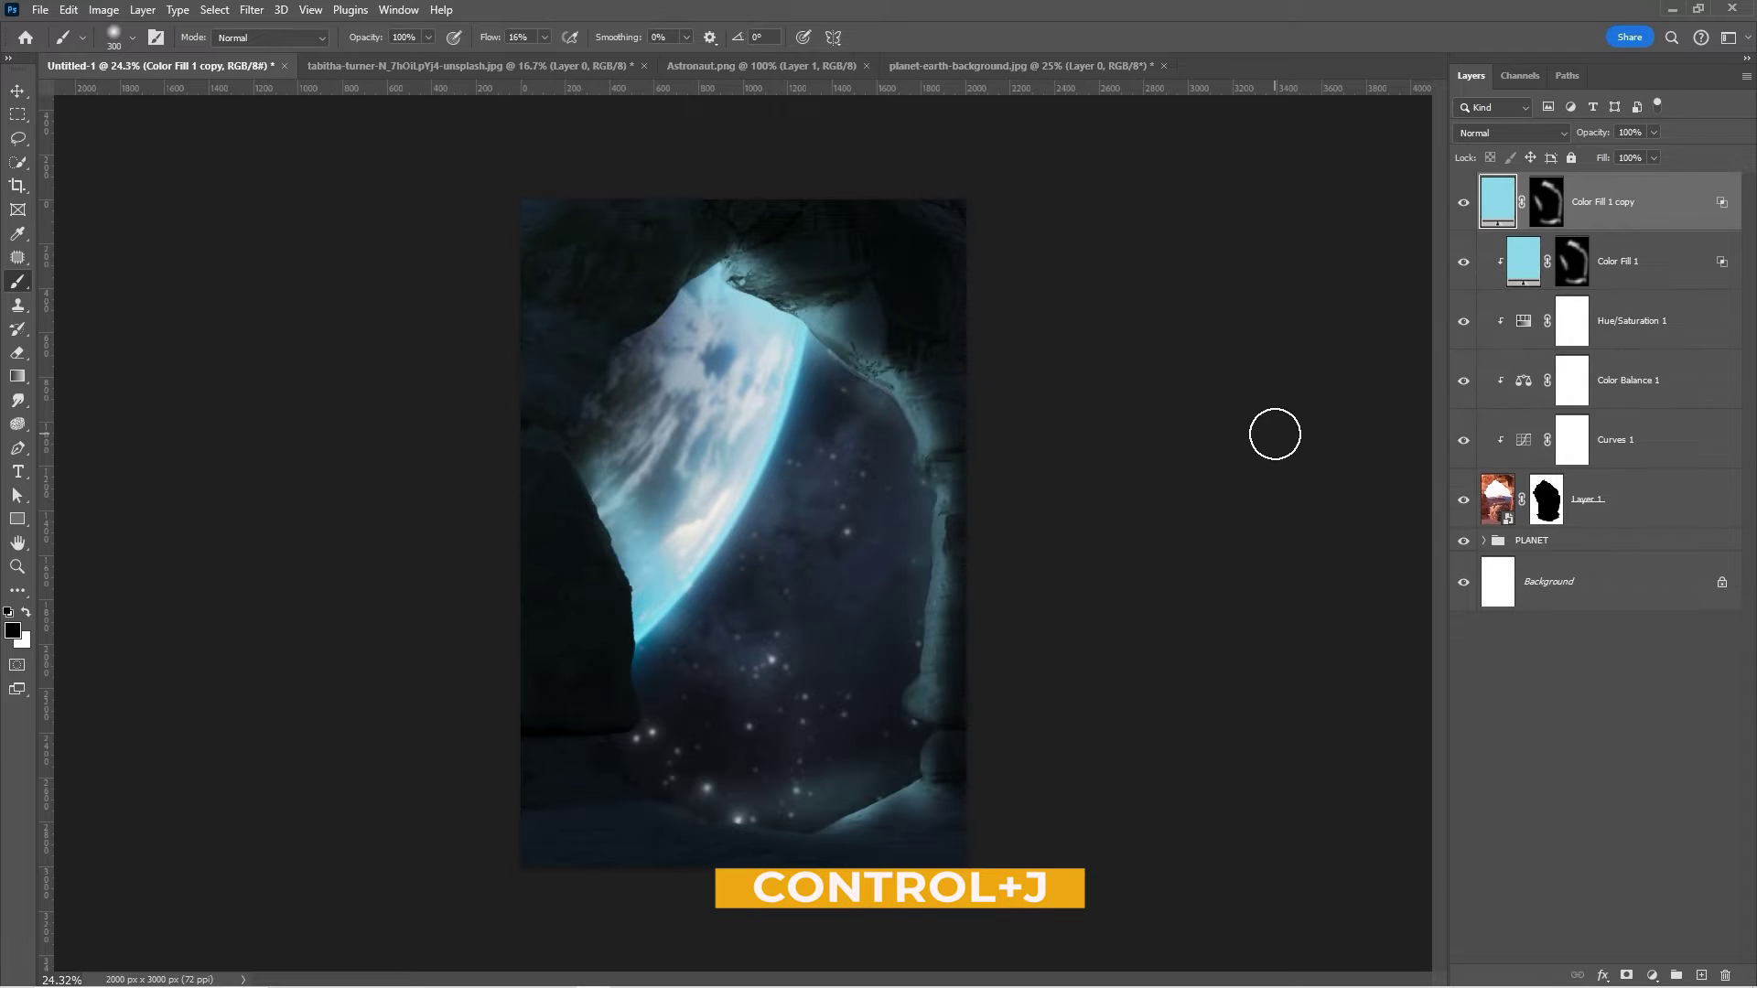
right_click(1603, 223)
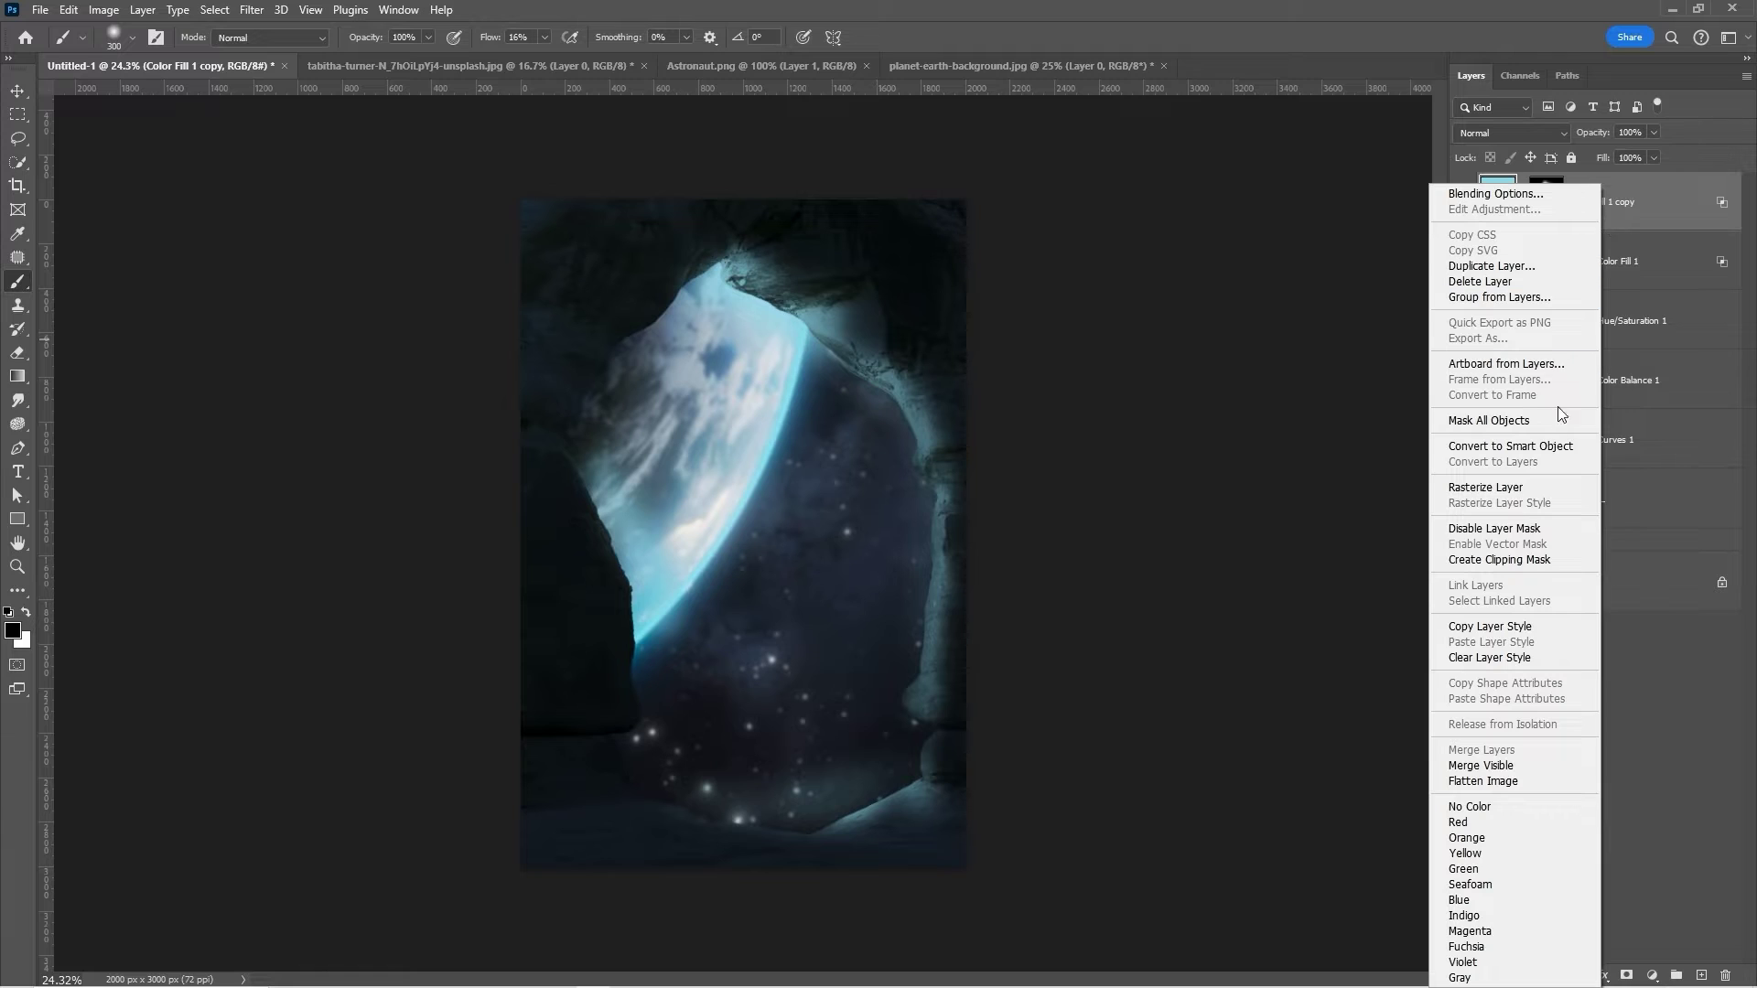
left_click(1531, 559)
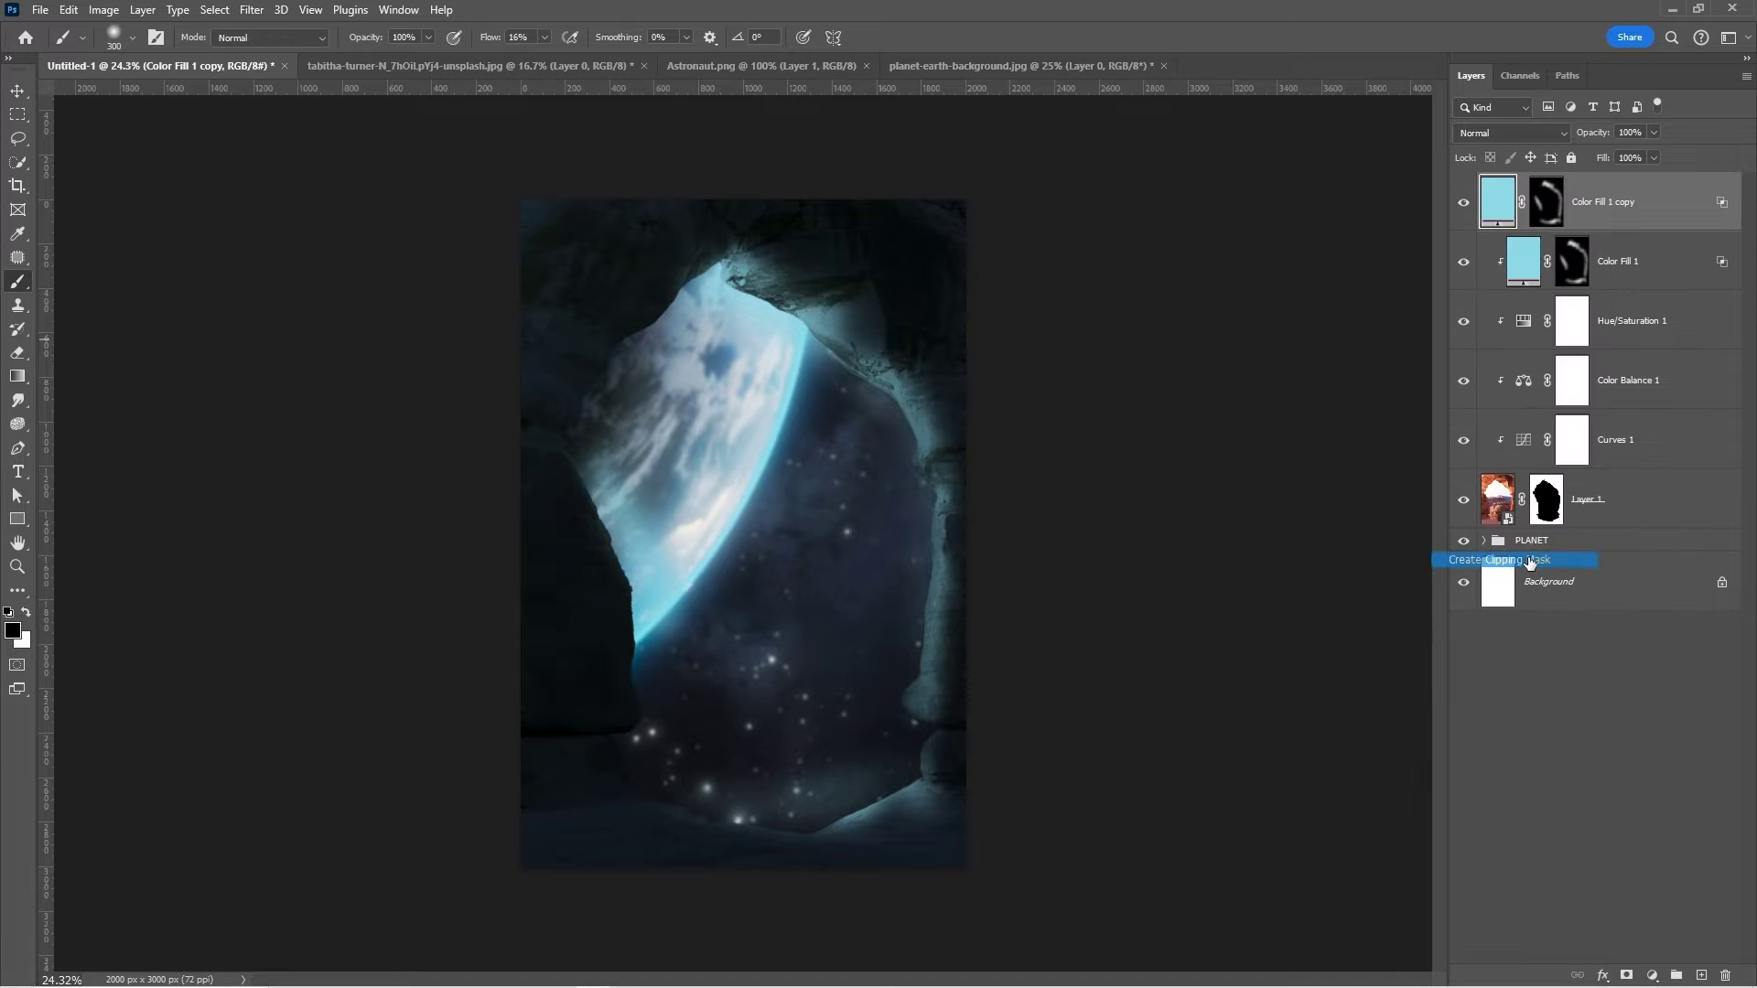
Clear the duplicated fill's mask to solid black and deselect.
left_click(1564, 202)
key("ctrl+a")
key("Delete")
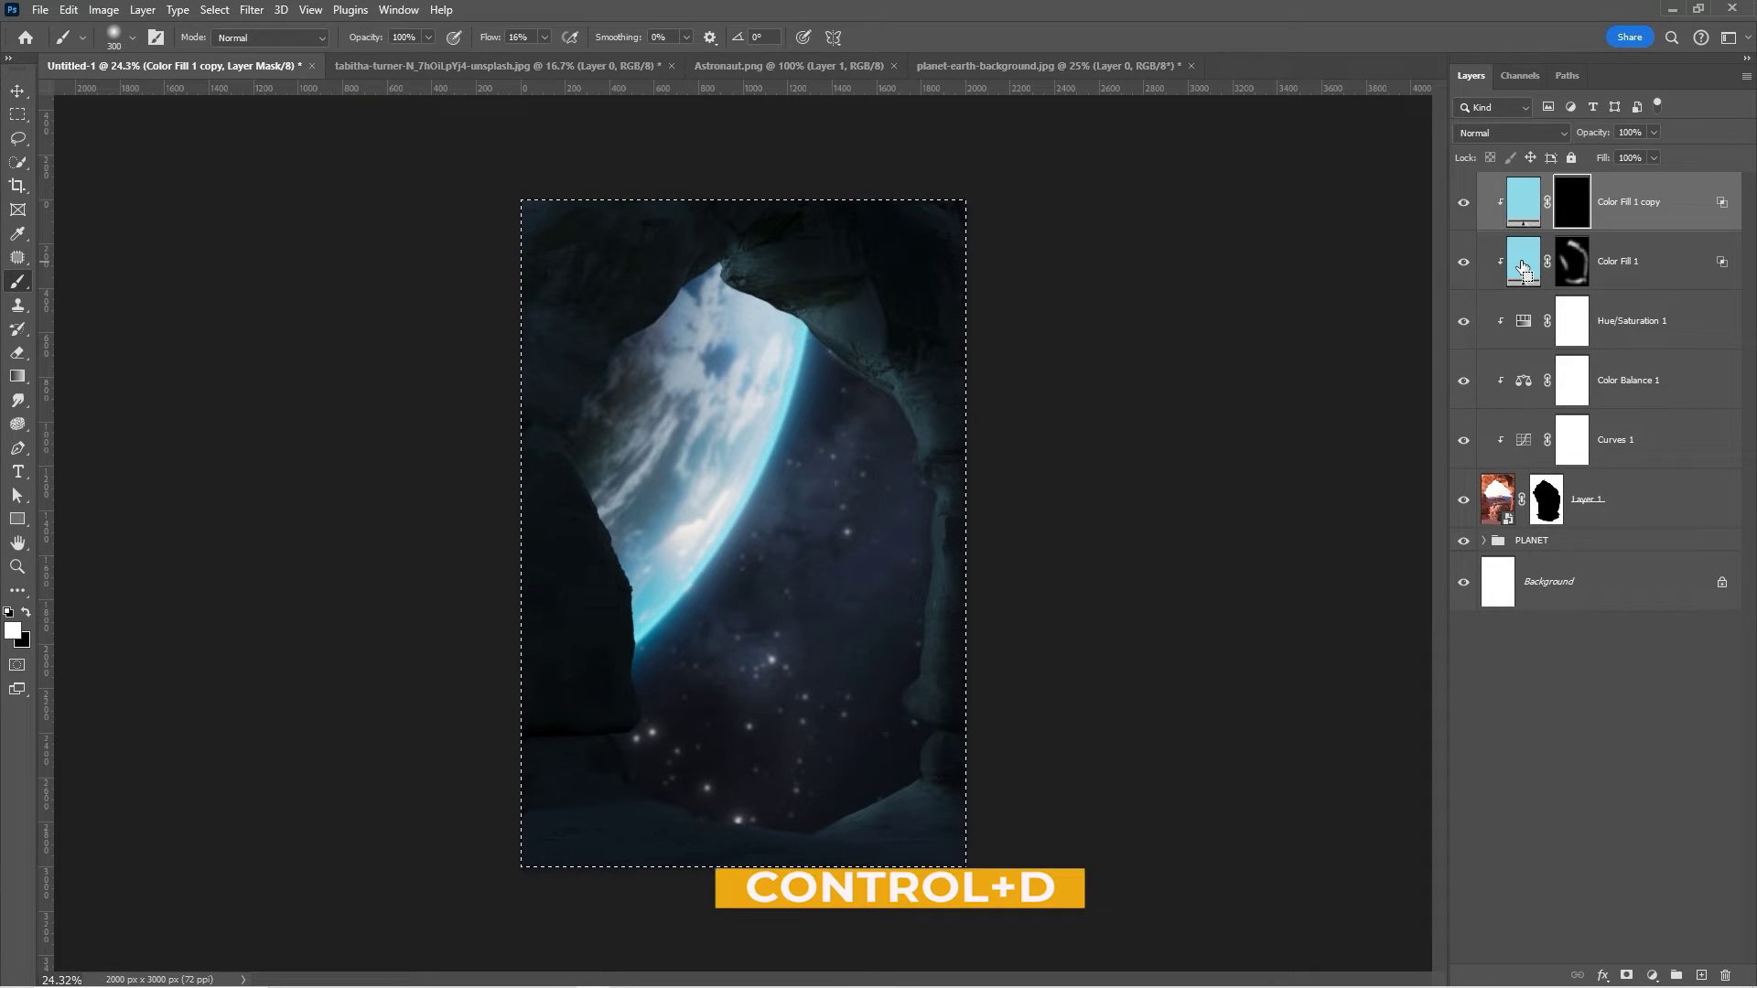
key("ctrl+d")
key("v")
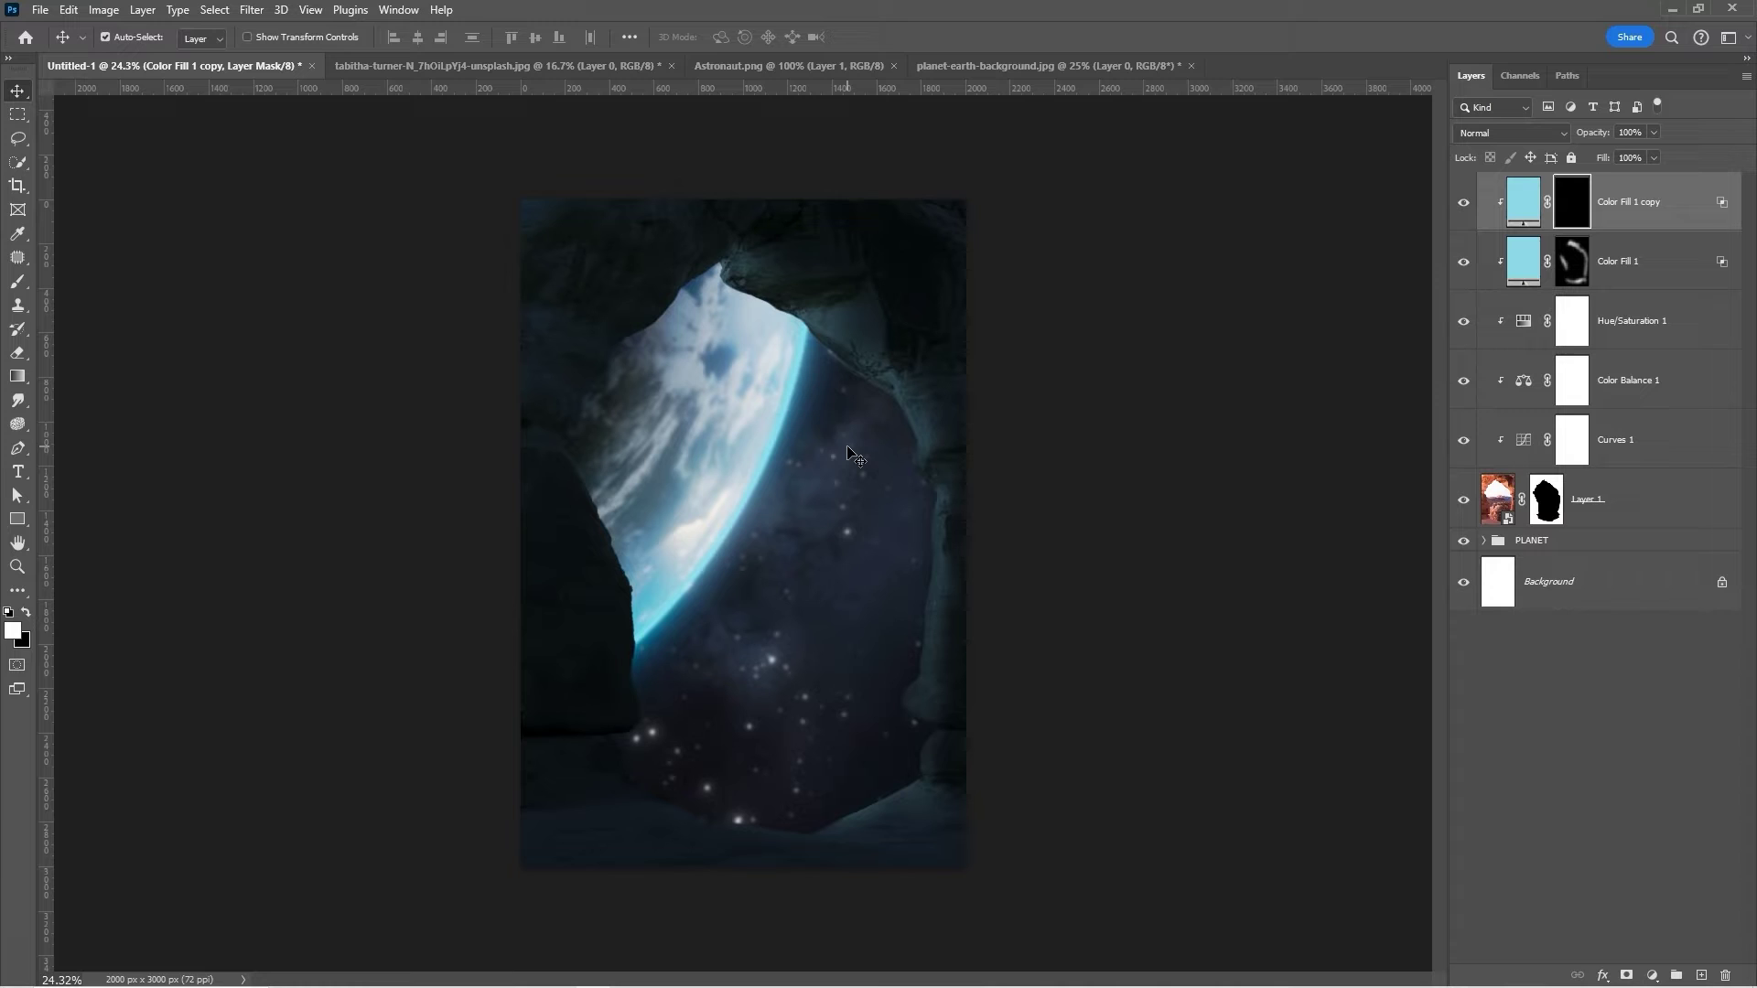
Paint a thin rim light on the copy's mask along the arch's right inner edge, using the rock-shaped brush at 70 px and 6% flow.
key("b")
right_click(843, 446)
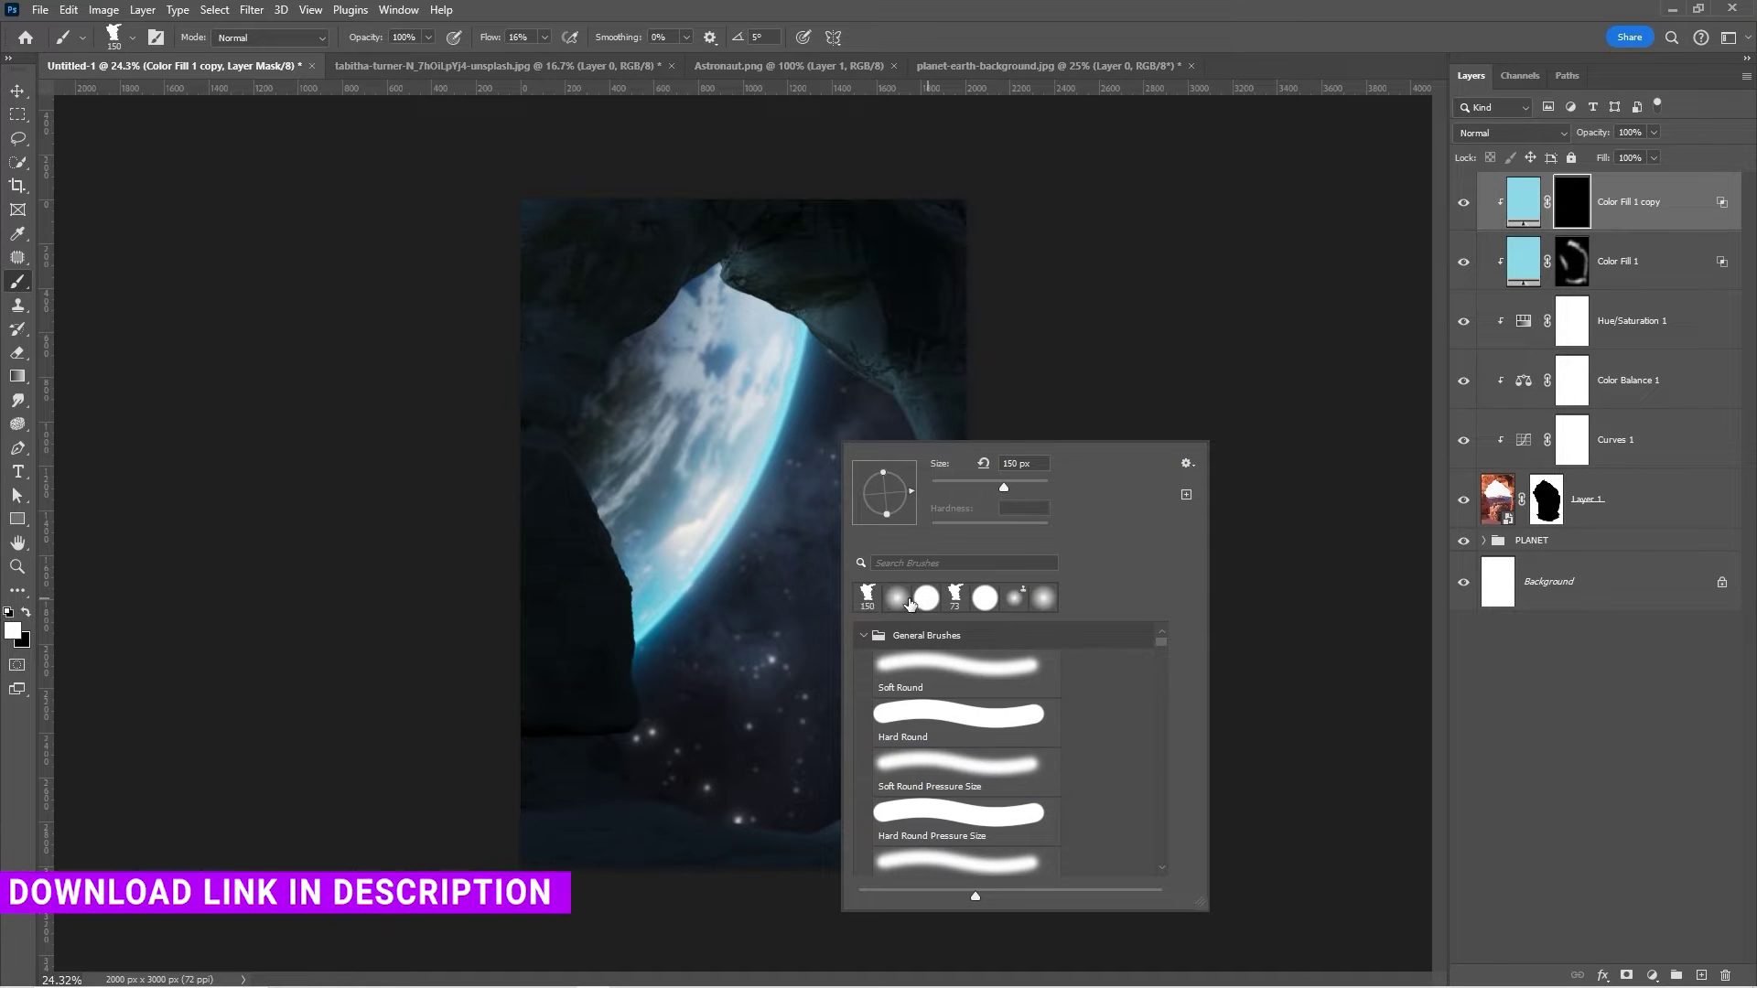
key("Escape")
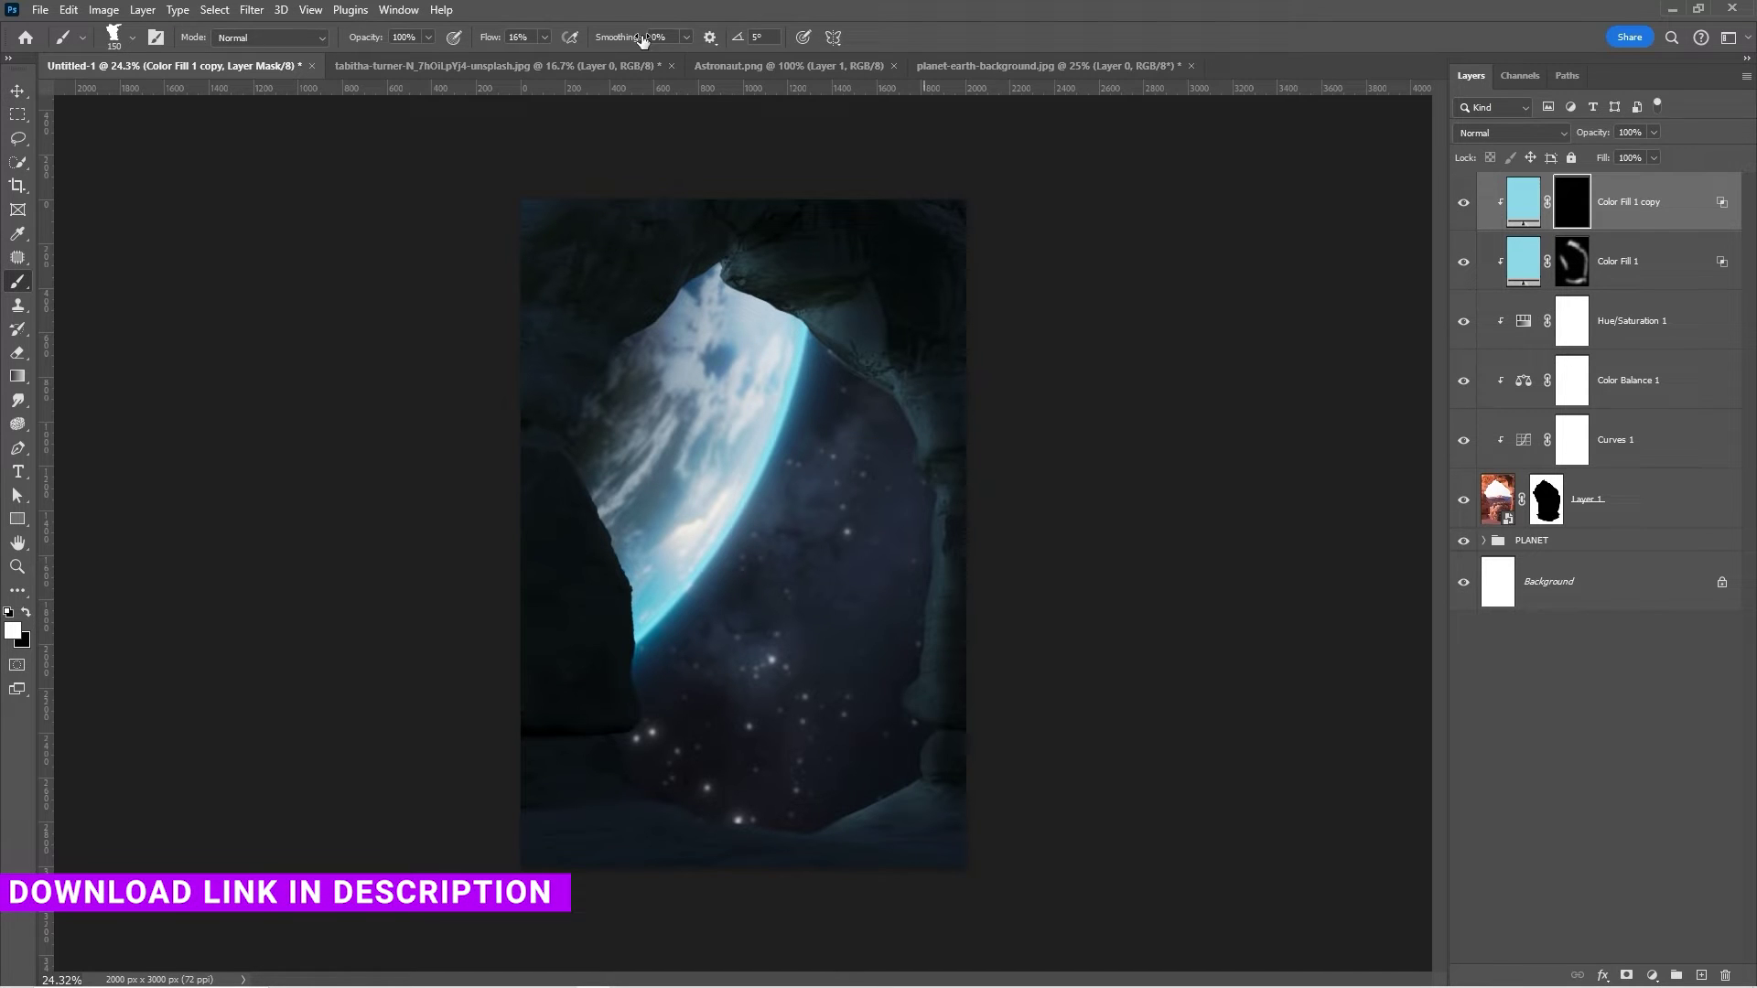
left_click(544, 37)
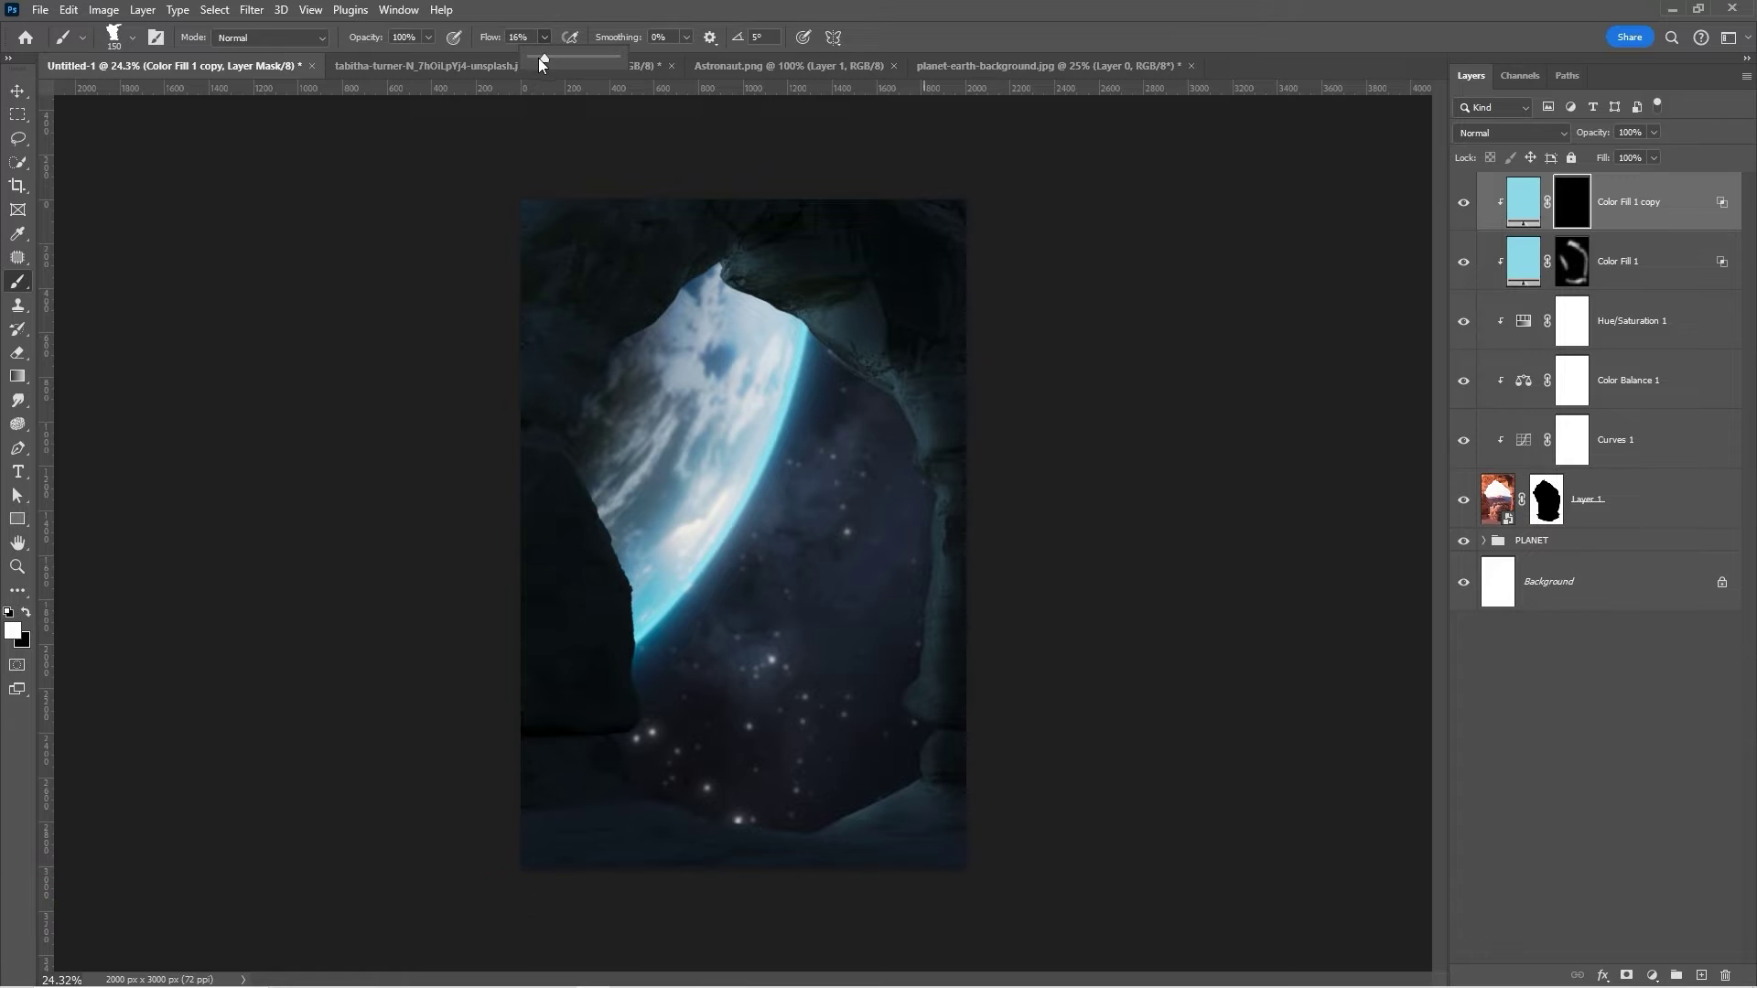
left_click_drag(546, 58, 536, 59)
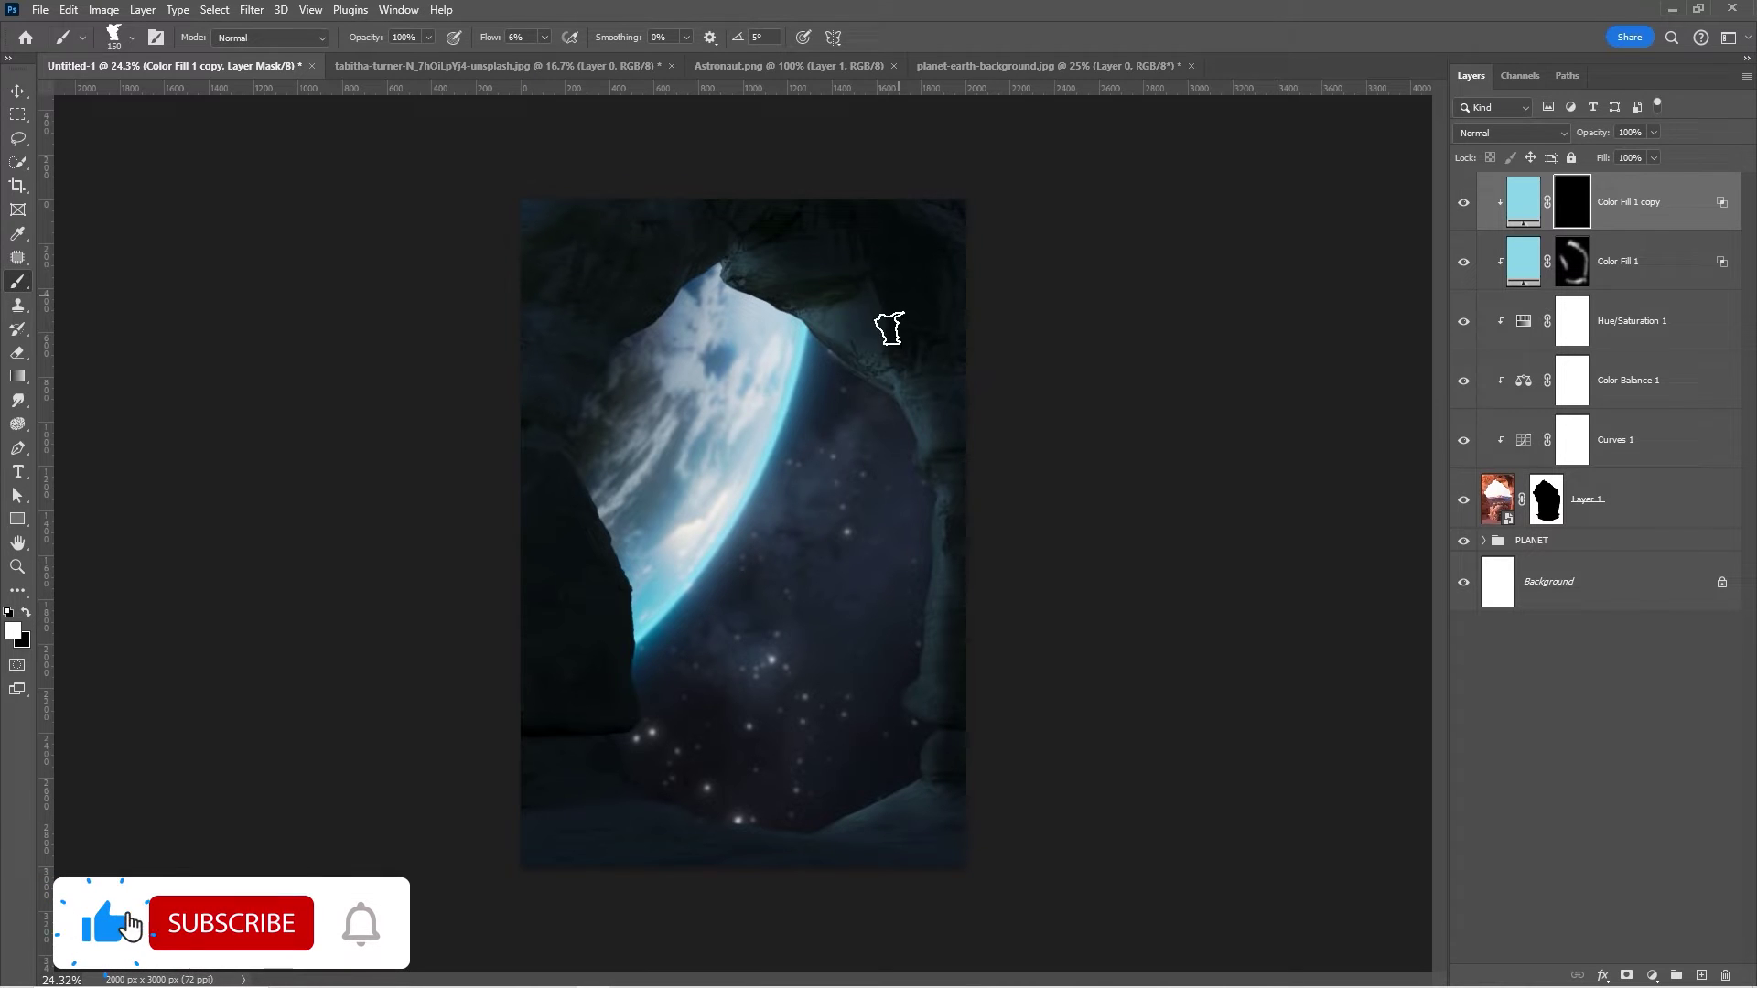
key("z")
mouse_move(742, 289)
left_mouse_down()
mouse_move(799, 323)
mouse_move(724, 342)
mouse_move(707, 280)
mouse_move(764, 322)
mouse_move(722, 308)
mouse_move(869, 356)
mouse_move(849, 355)
mouse_move(933, 437)
mouse_move(878, 424)
mouse_move(938, 449)
mouse_move(1064, 717)
mouse_move(980, 414)
mouse_move(1028, 523)
mouse_move(1009, 775)
mouse_move(1029, 608)
mouse_move(998, 685)
mouse_move(1012, 776)
mouse_move(994, 695)
mouse_move(1005, 752)
mouse_move(868, 853)
mouse_move(723, 892)
mouse_move(998, 778)
mouse_move(999, 632)
left_mouse_up()
key("b")
key("bracketleft")
key("bracketleft")
key("bracketleft")
key("bracketleft")
key("bracketleft")
scroll(1006, 764, "down", 2)
key("x")
Paint a thin rim light along the left rock's inner edge and compare the arch with and without the layer.
scroll(732, 549, "up", 3)
scroll(732, 549, "left", 2)
key("x")
left_click_drag(490, 400, 548, 549)
scroll(549, 549, "down", 3)
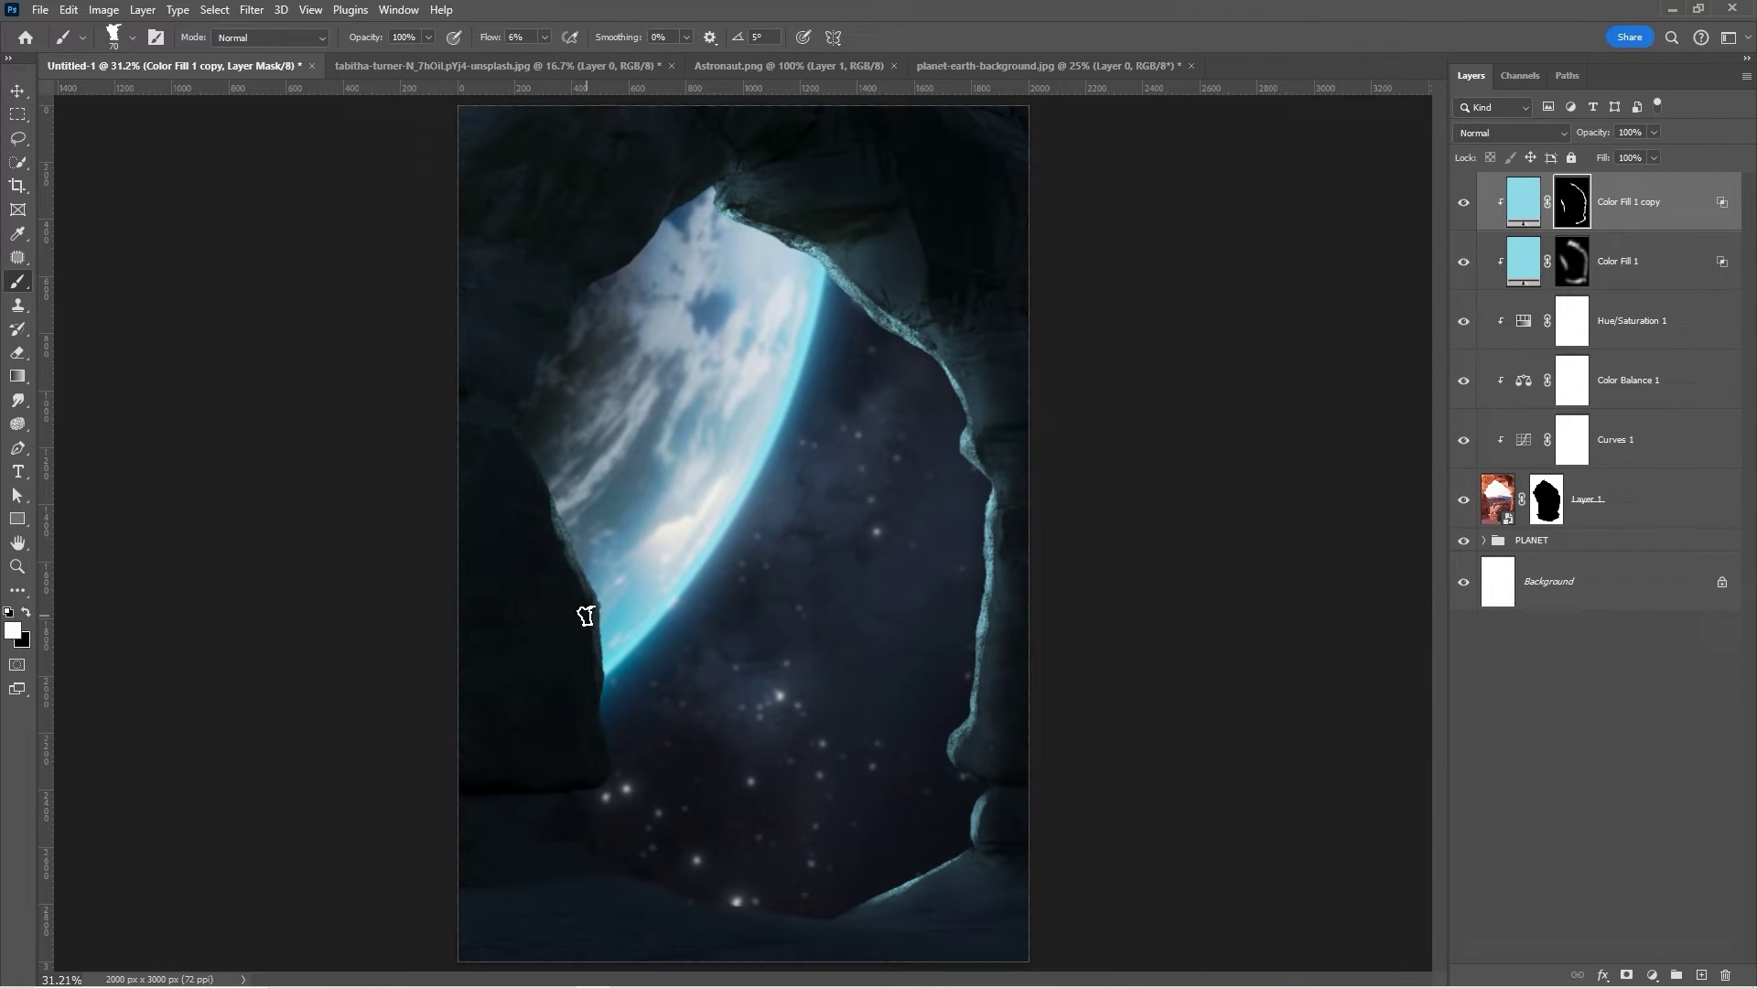
scroll(738, 532, "down", 1)
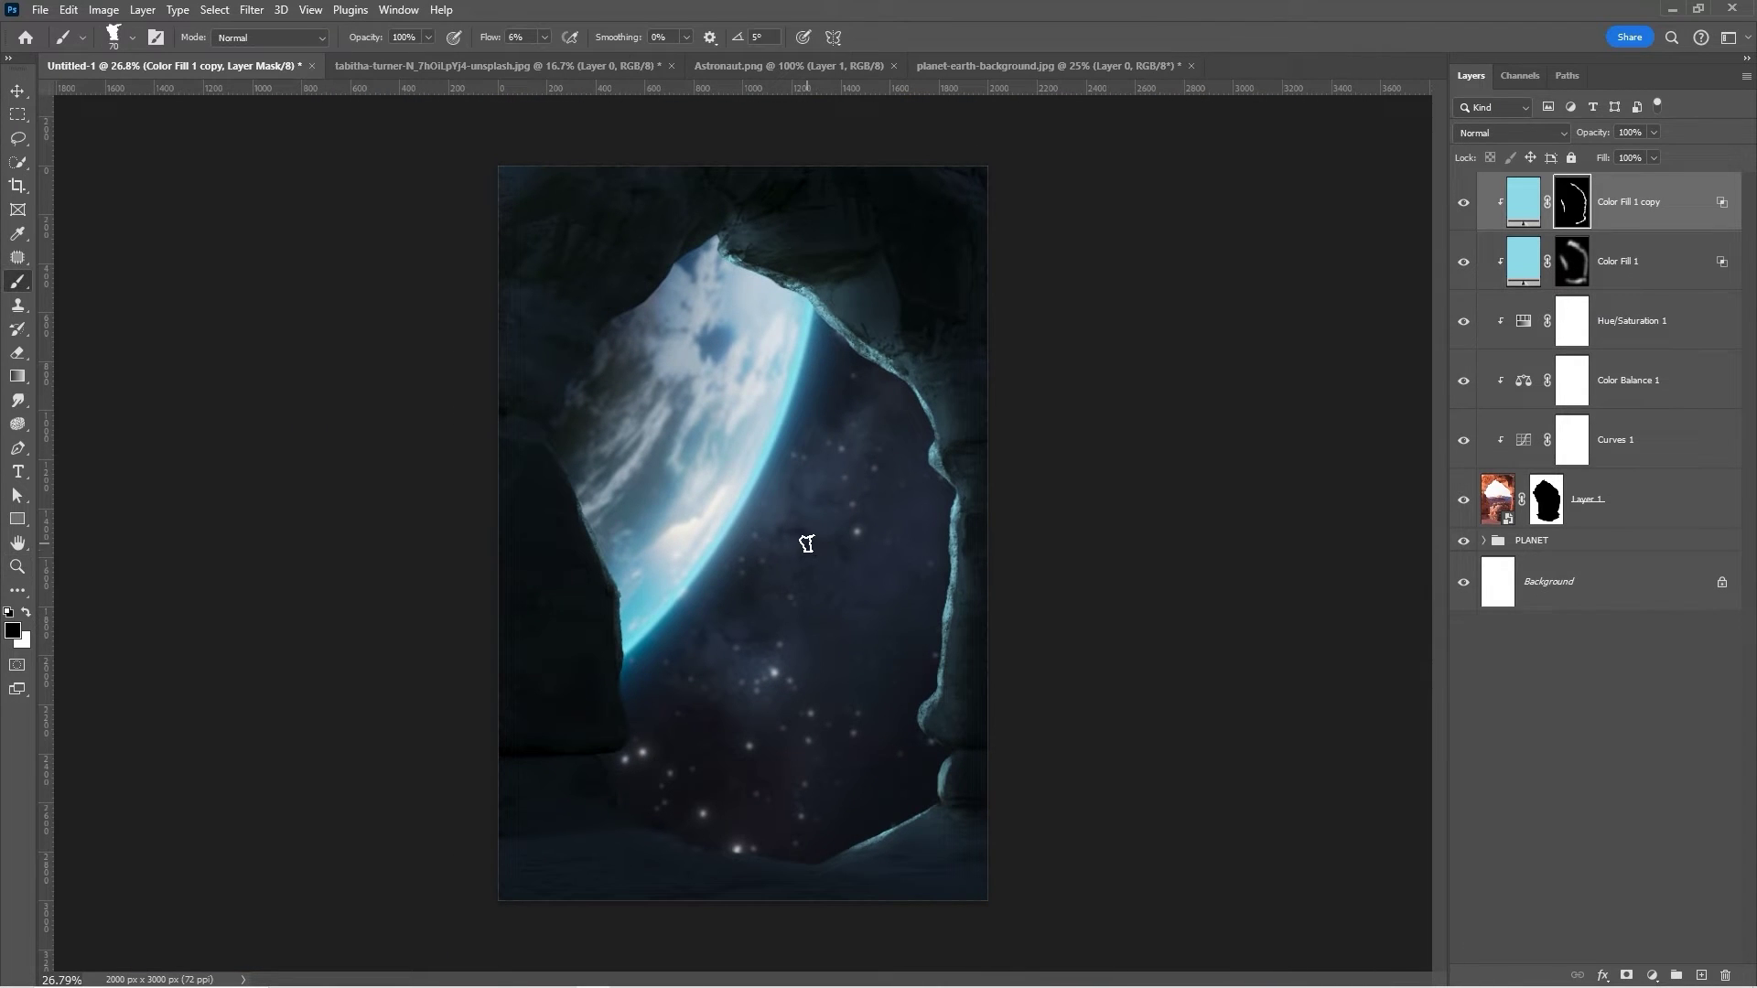
left_click(1464, 202)
left_click(1464, 202)
Set the Blend If black slider for the duplicated fill's Underlying Layer to 17 / 67.
right_click(1687, 206)
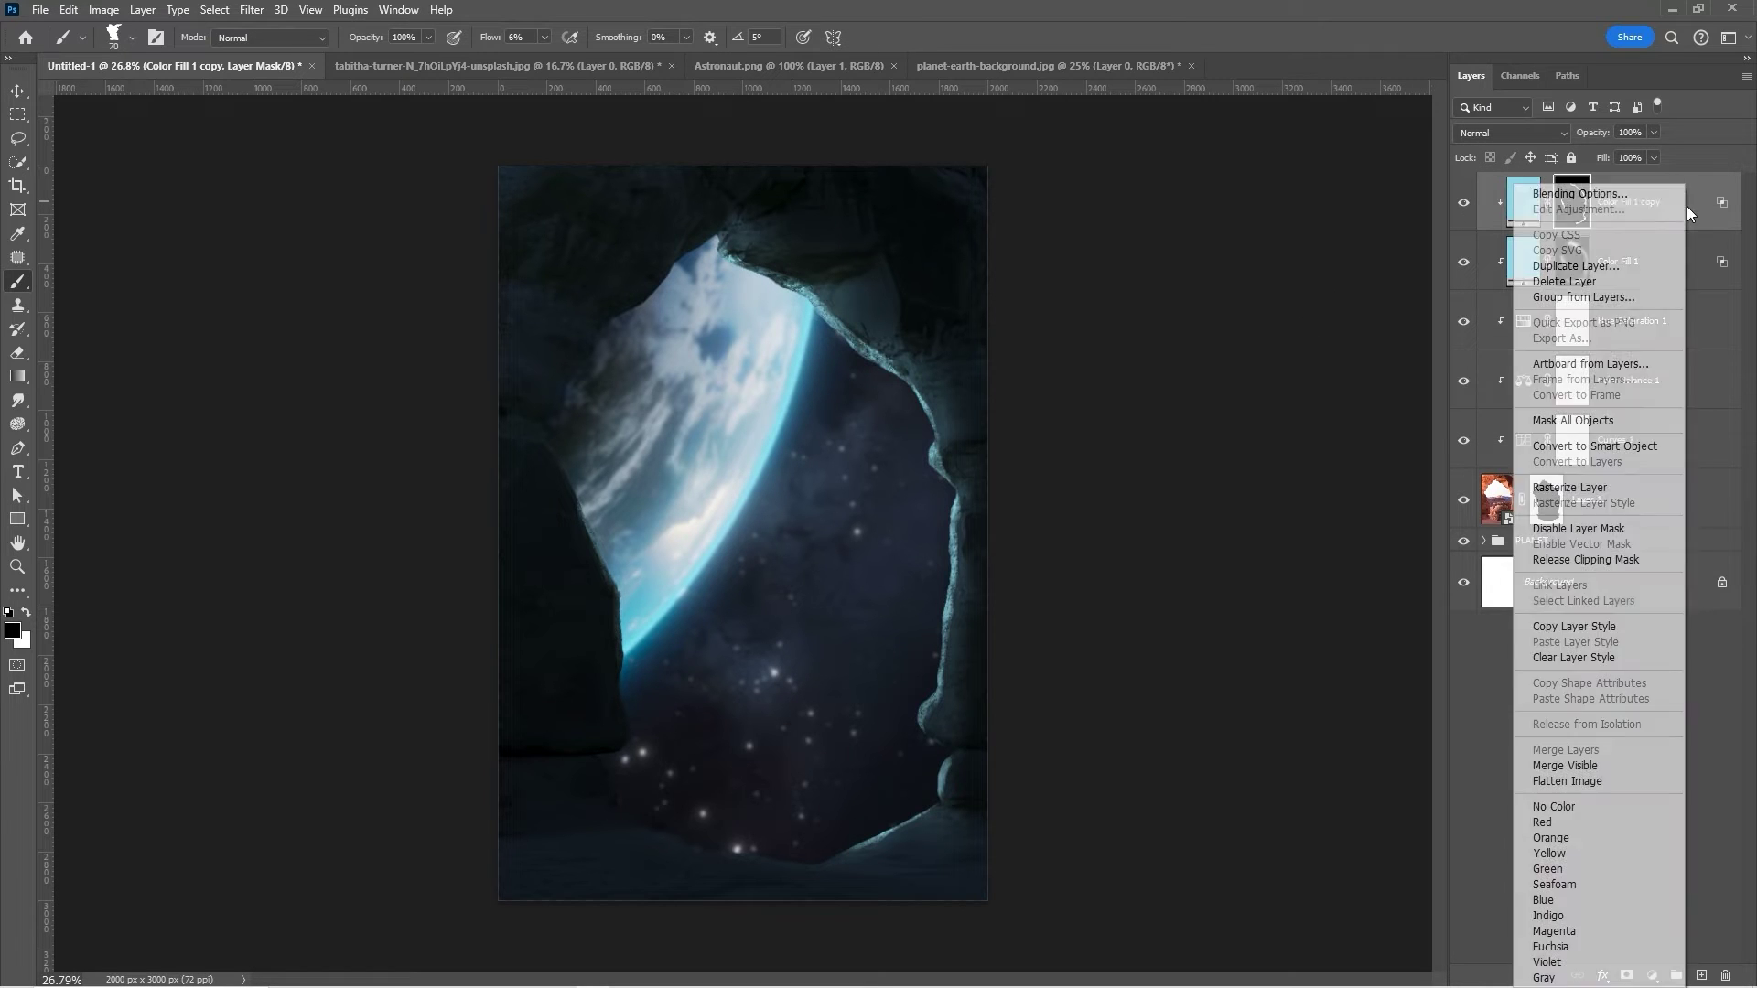
left_click(1656, 199)
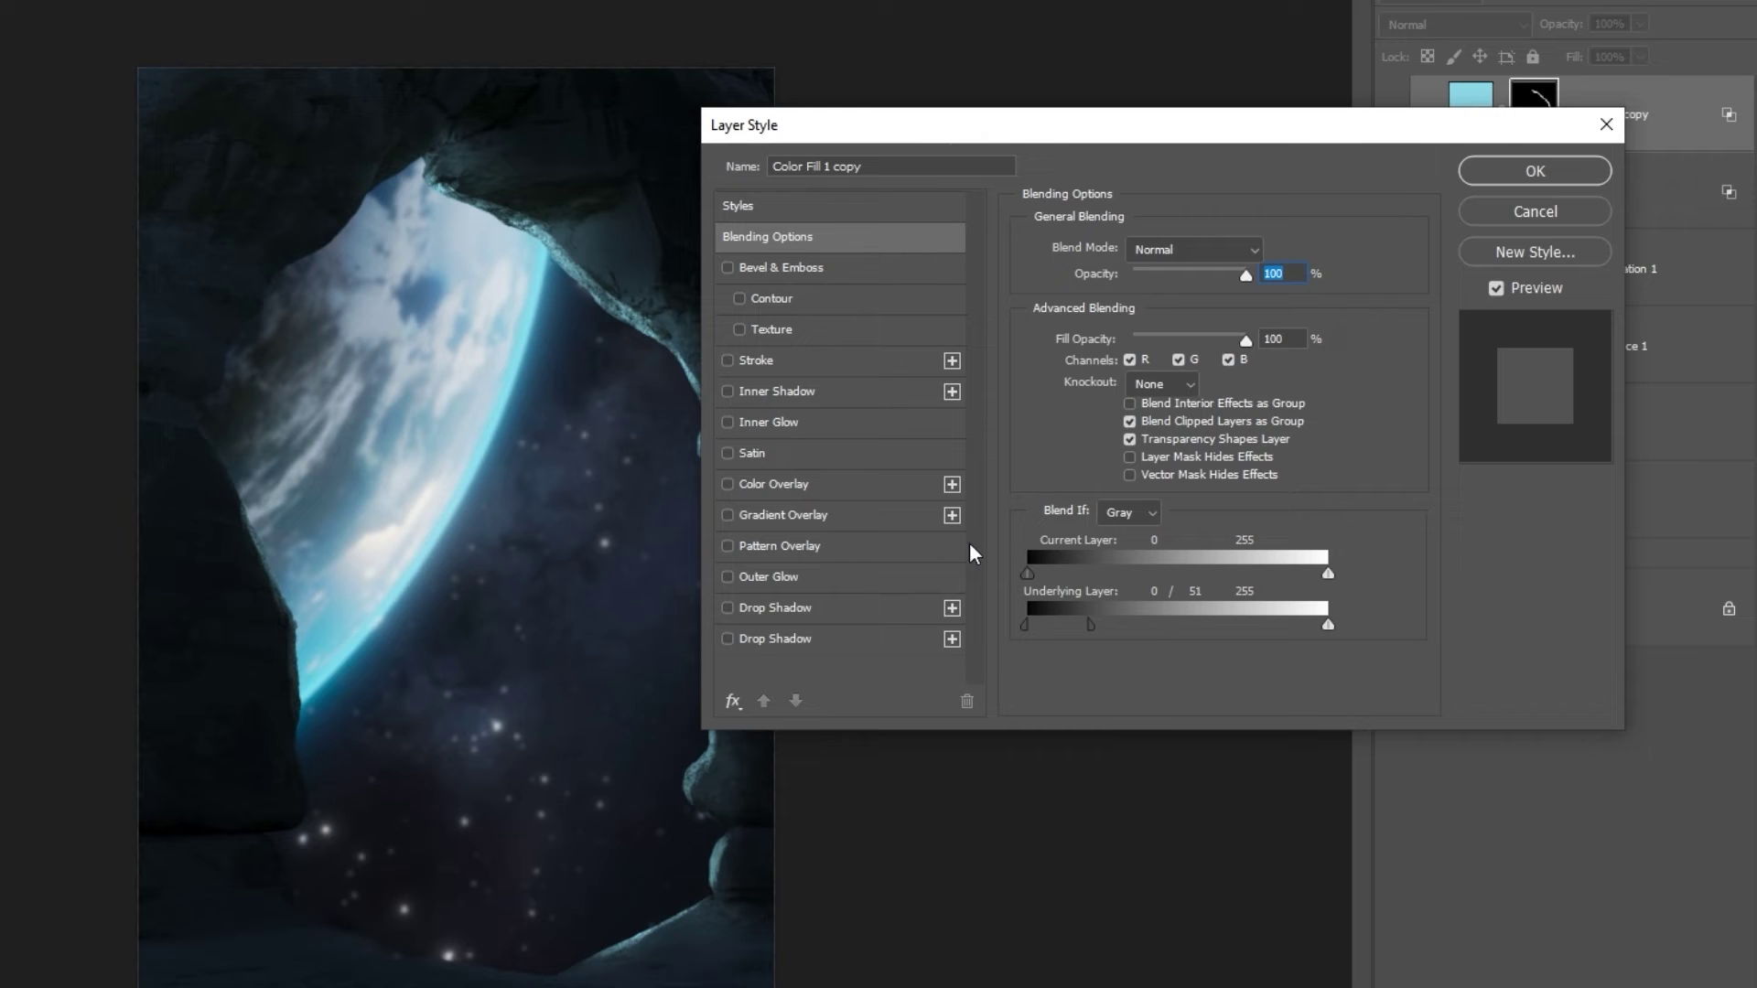
left_click_drag(1027, 633, 1109, 634)
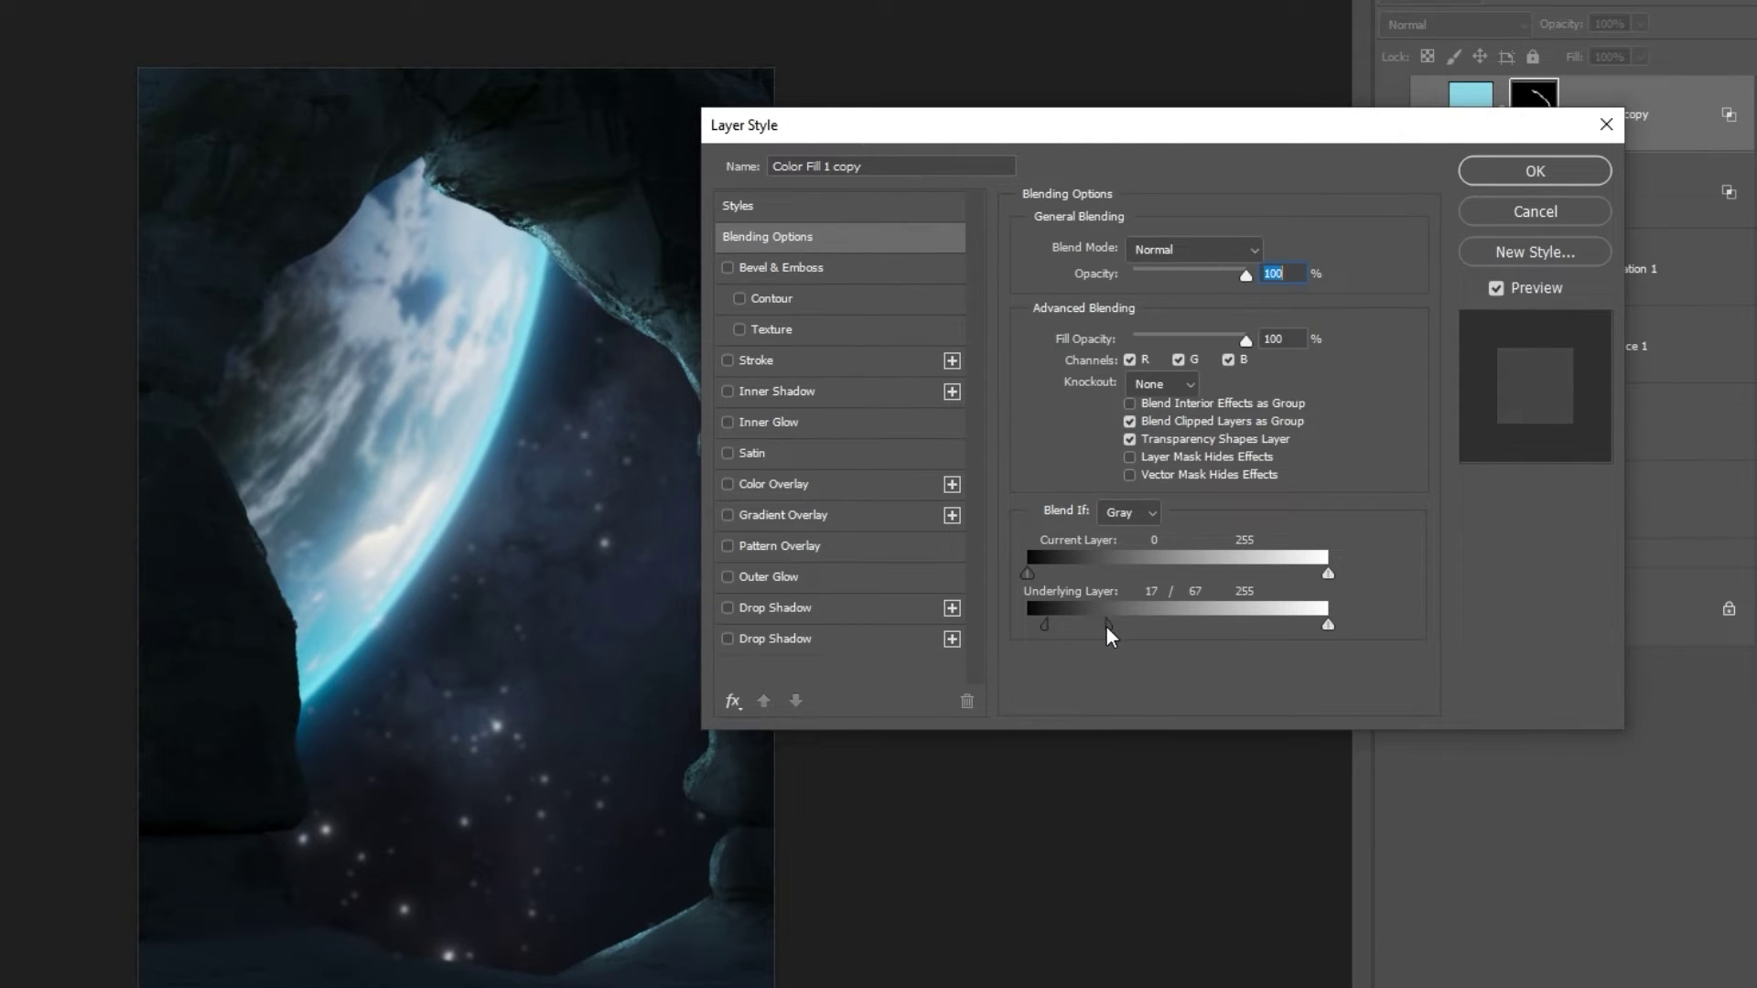
left_click(1600, 176)
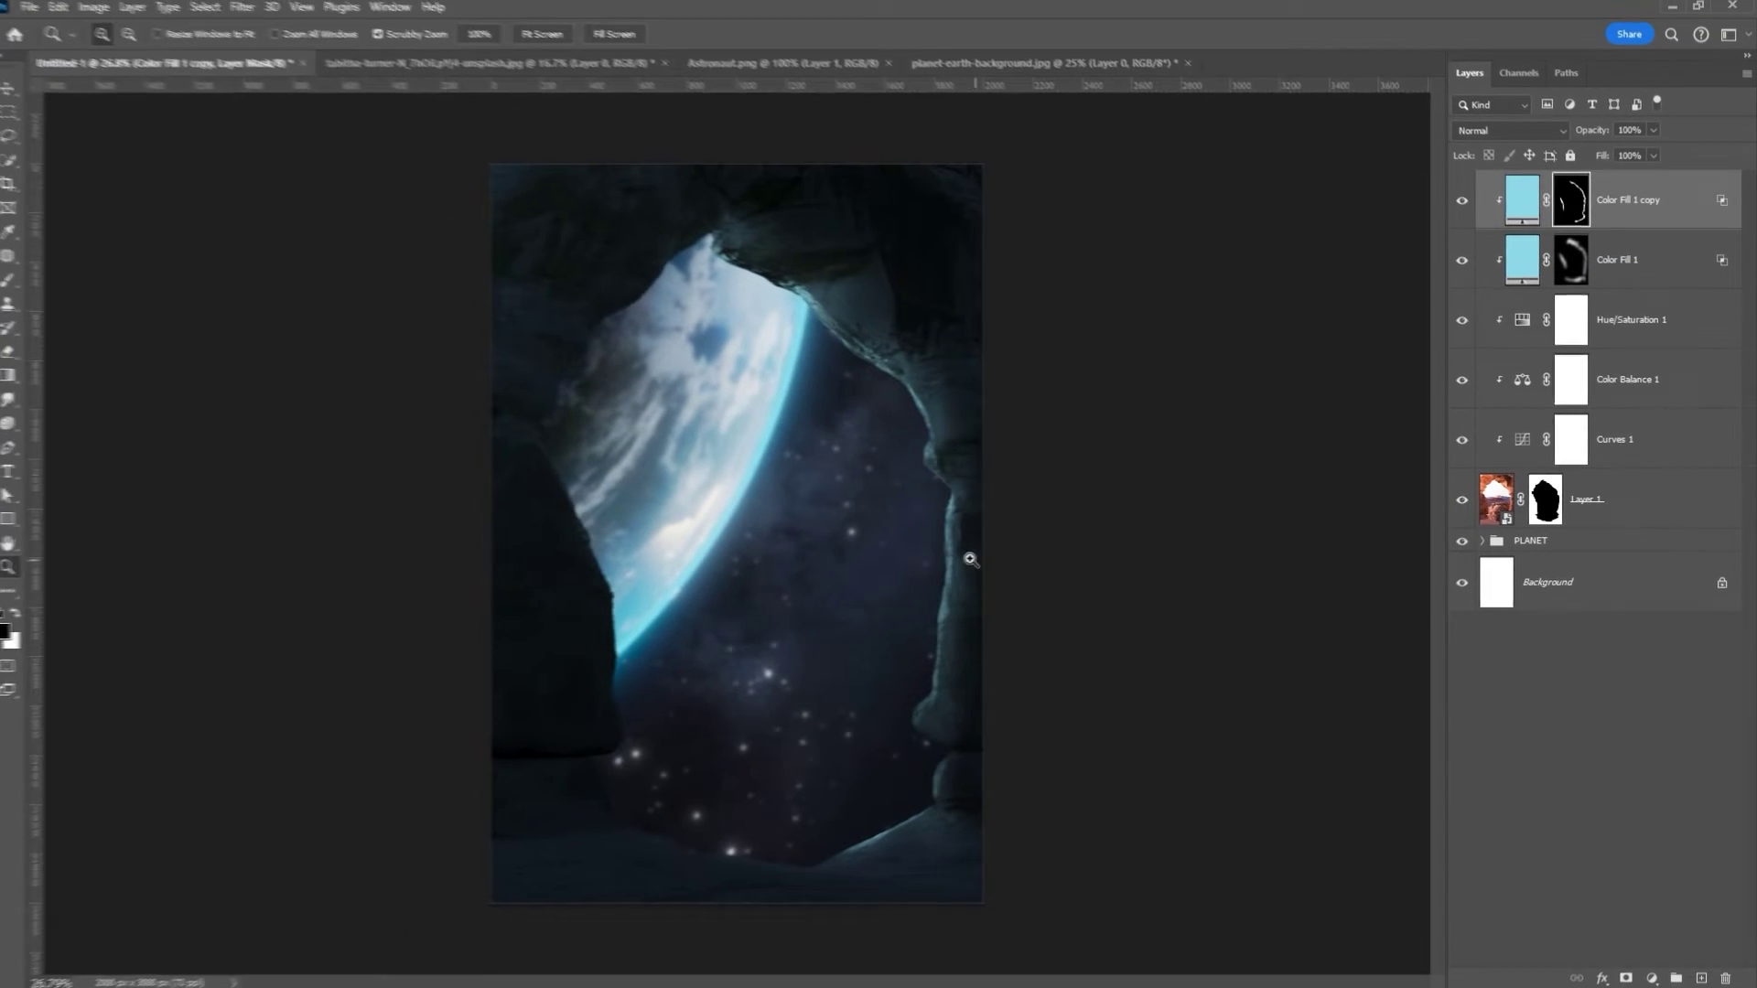
key("b")
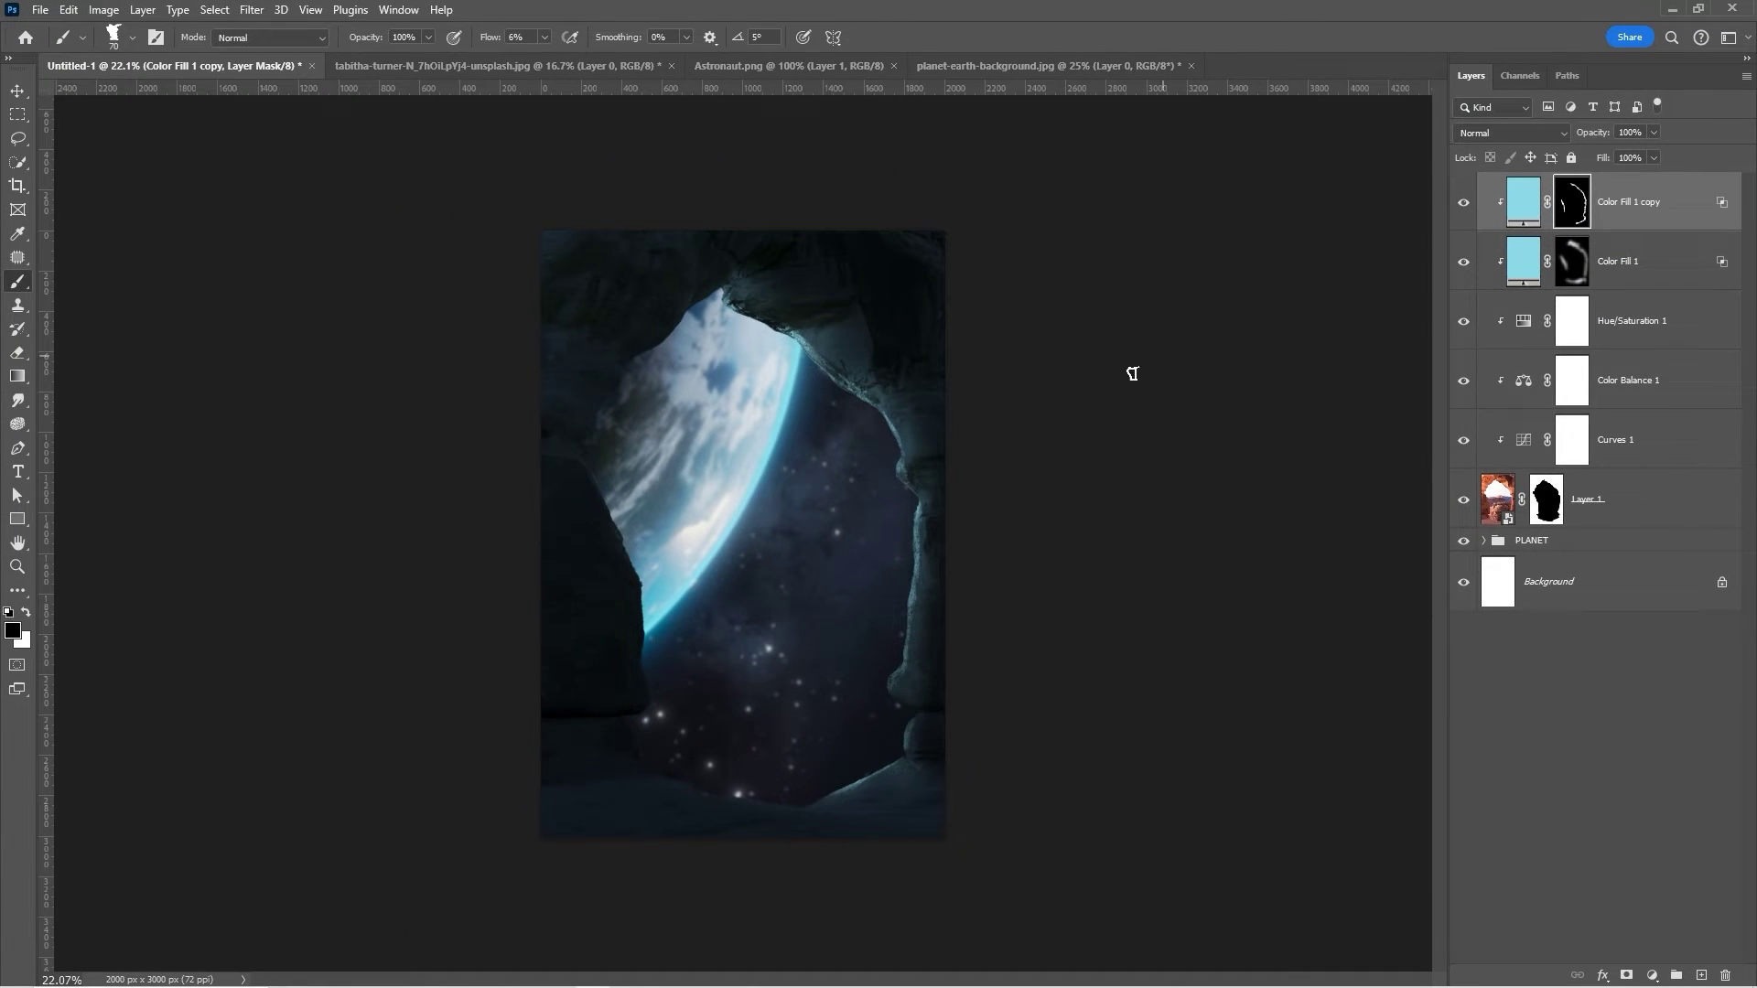
Paint more rim light on the duplicated fill's mask along the lower right rock and ground edge, and switch to Color Fill 1's mask.
scroll(842, 369, "up", 5)
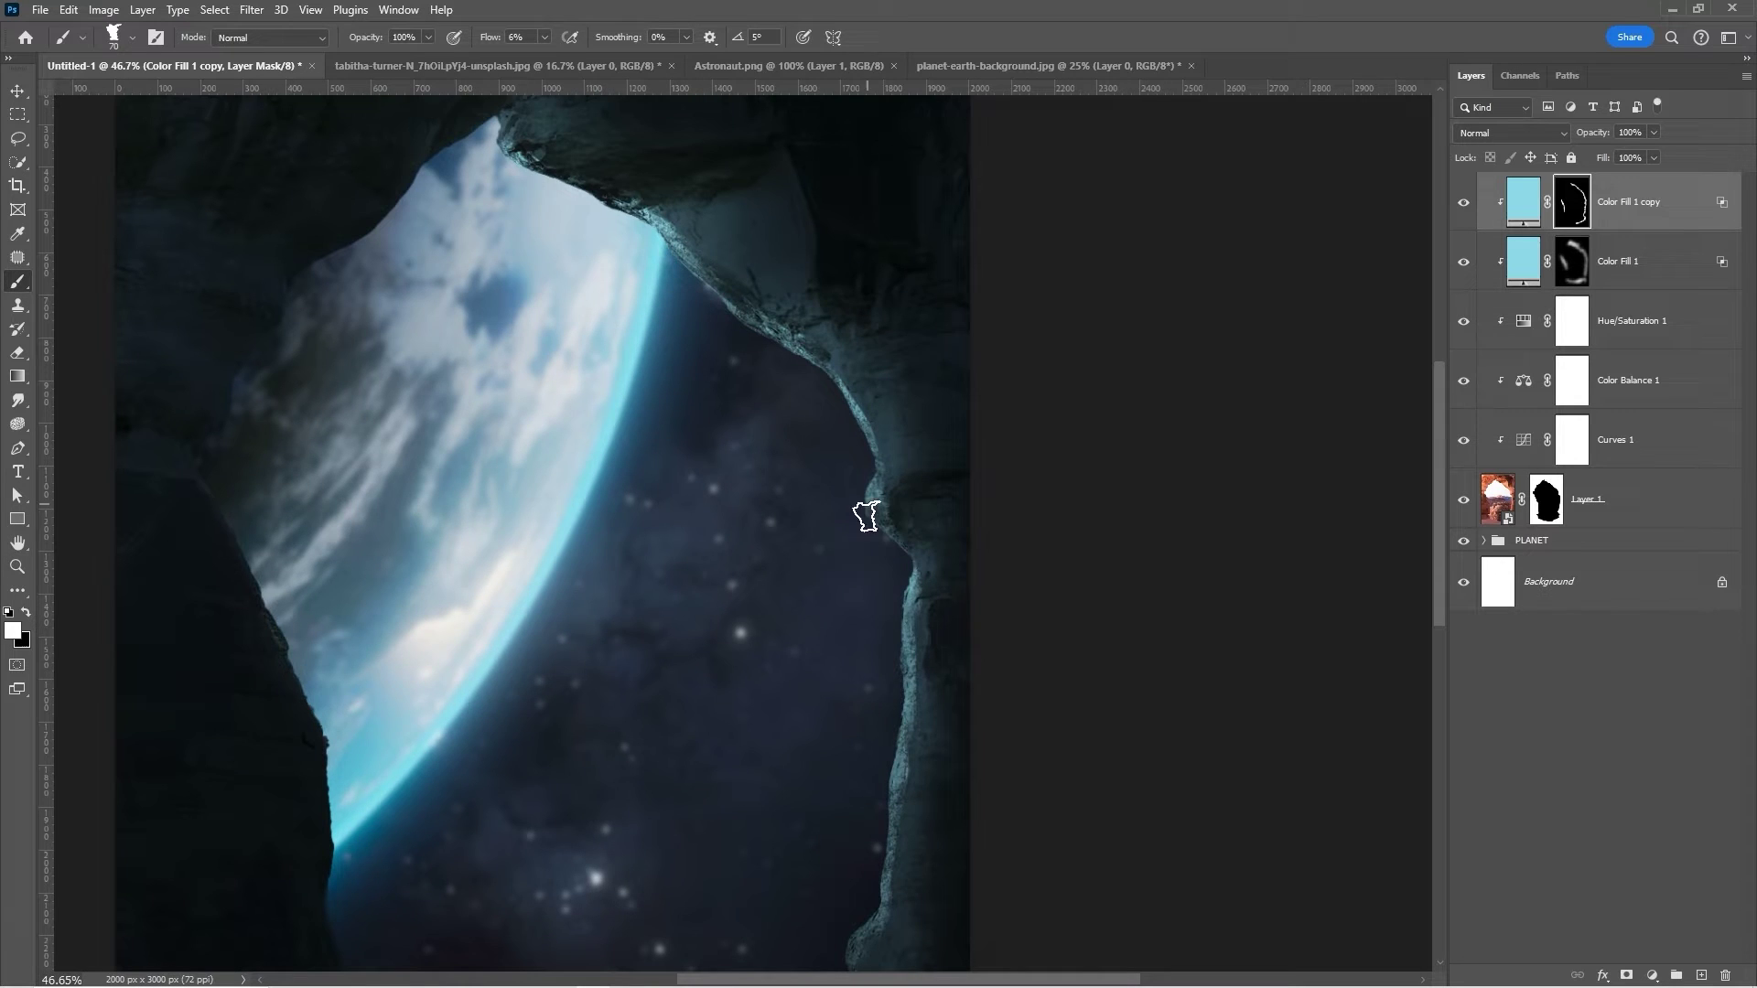
key("x")
left_click_drag(976, 603, 926, 814)
scroll(404, 773, "down", 4)
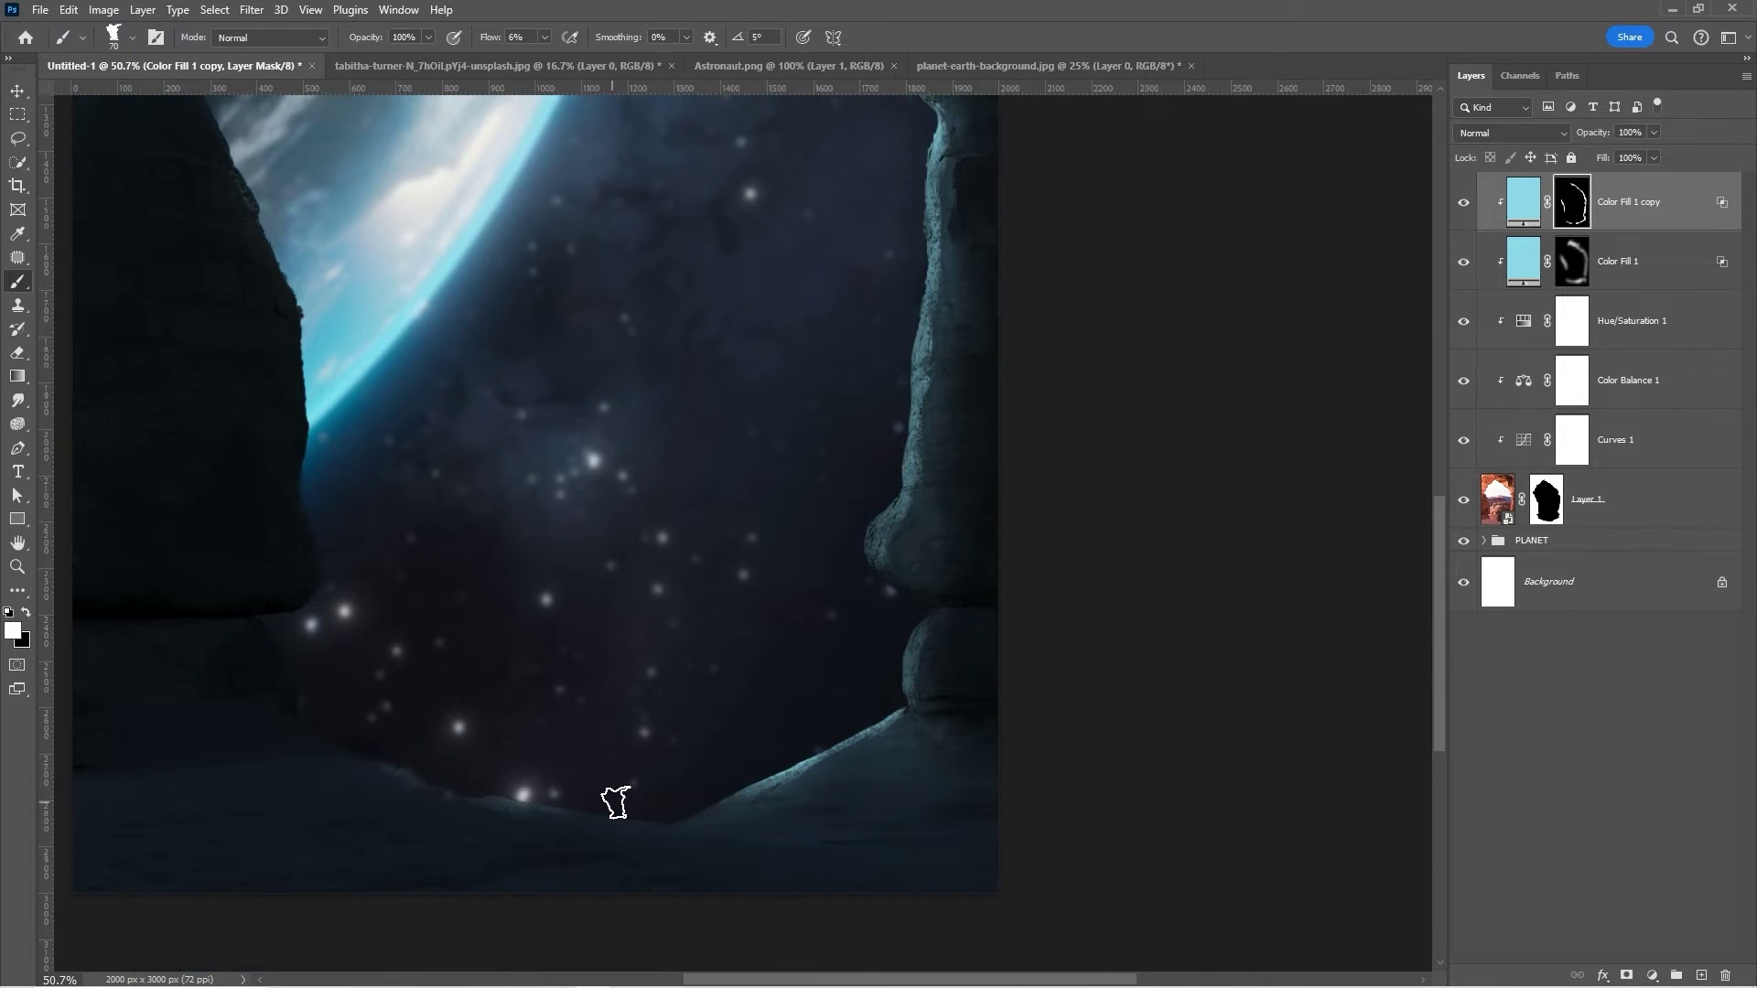
key("alt+bracketleft")
key("comma")
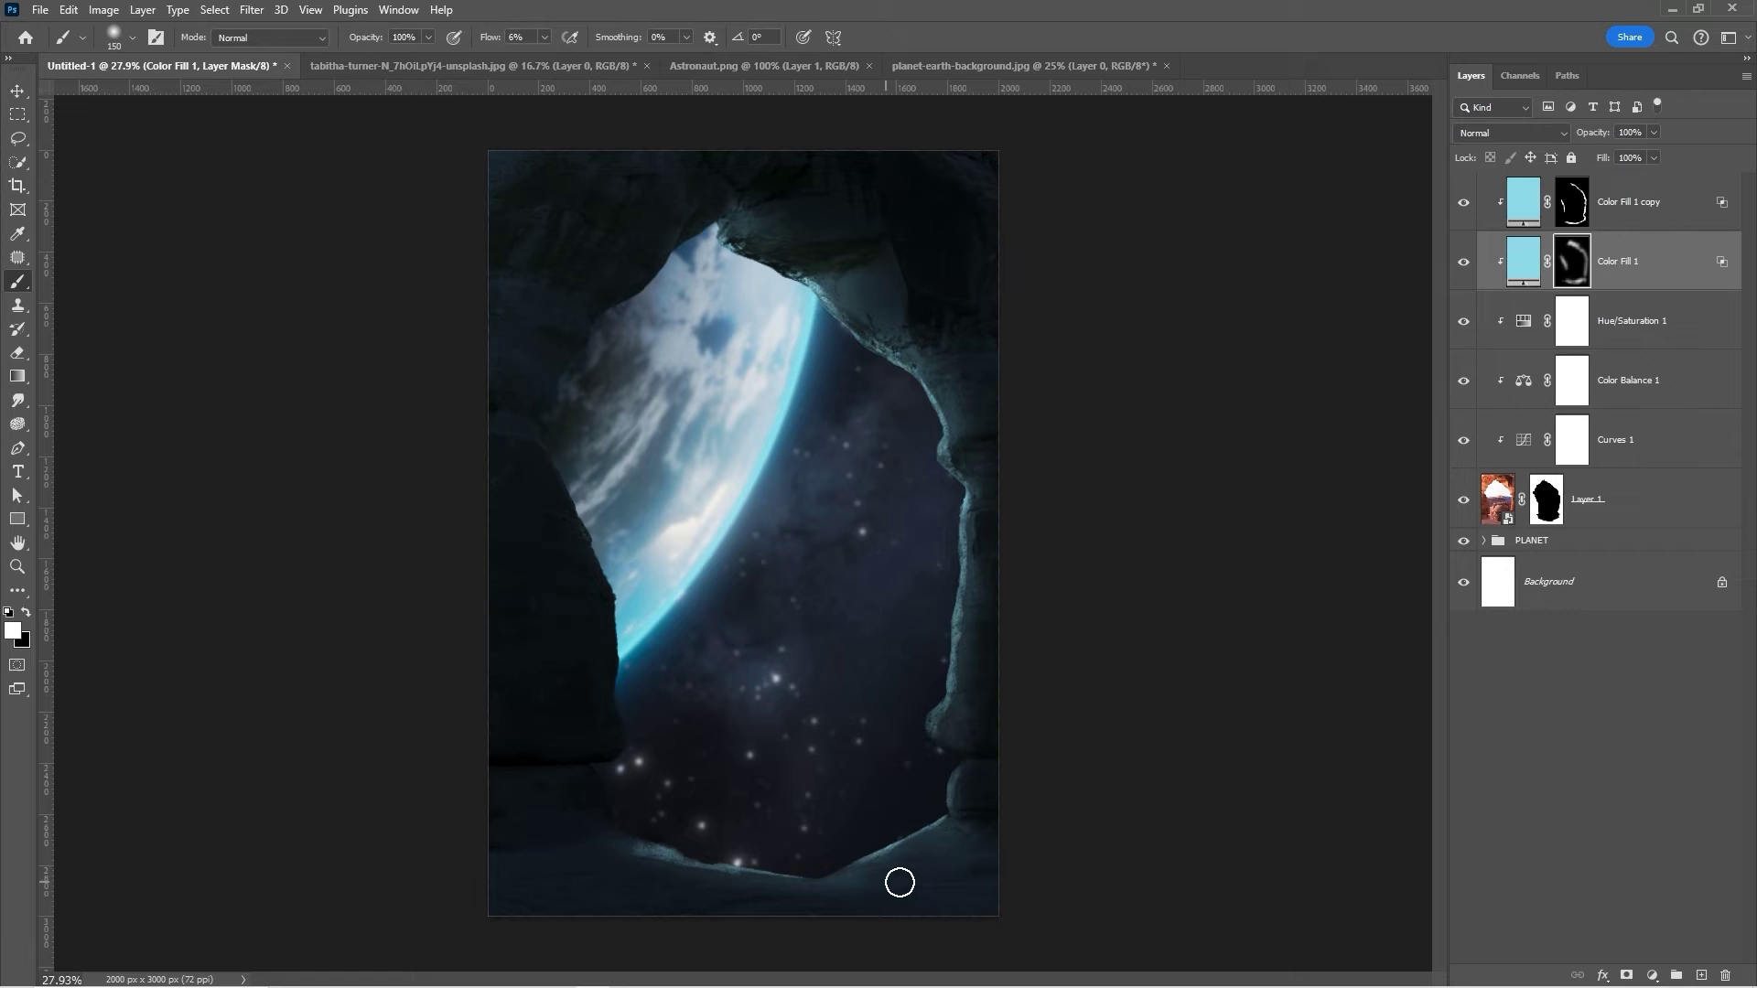
Compare the arch with and without each of the two rim-light fill layers.
key("v")
left_click(1464, 203)
left_click(1464, 203)
left_click(1464, 264)
left_click(1464, 264)
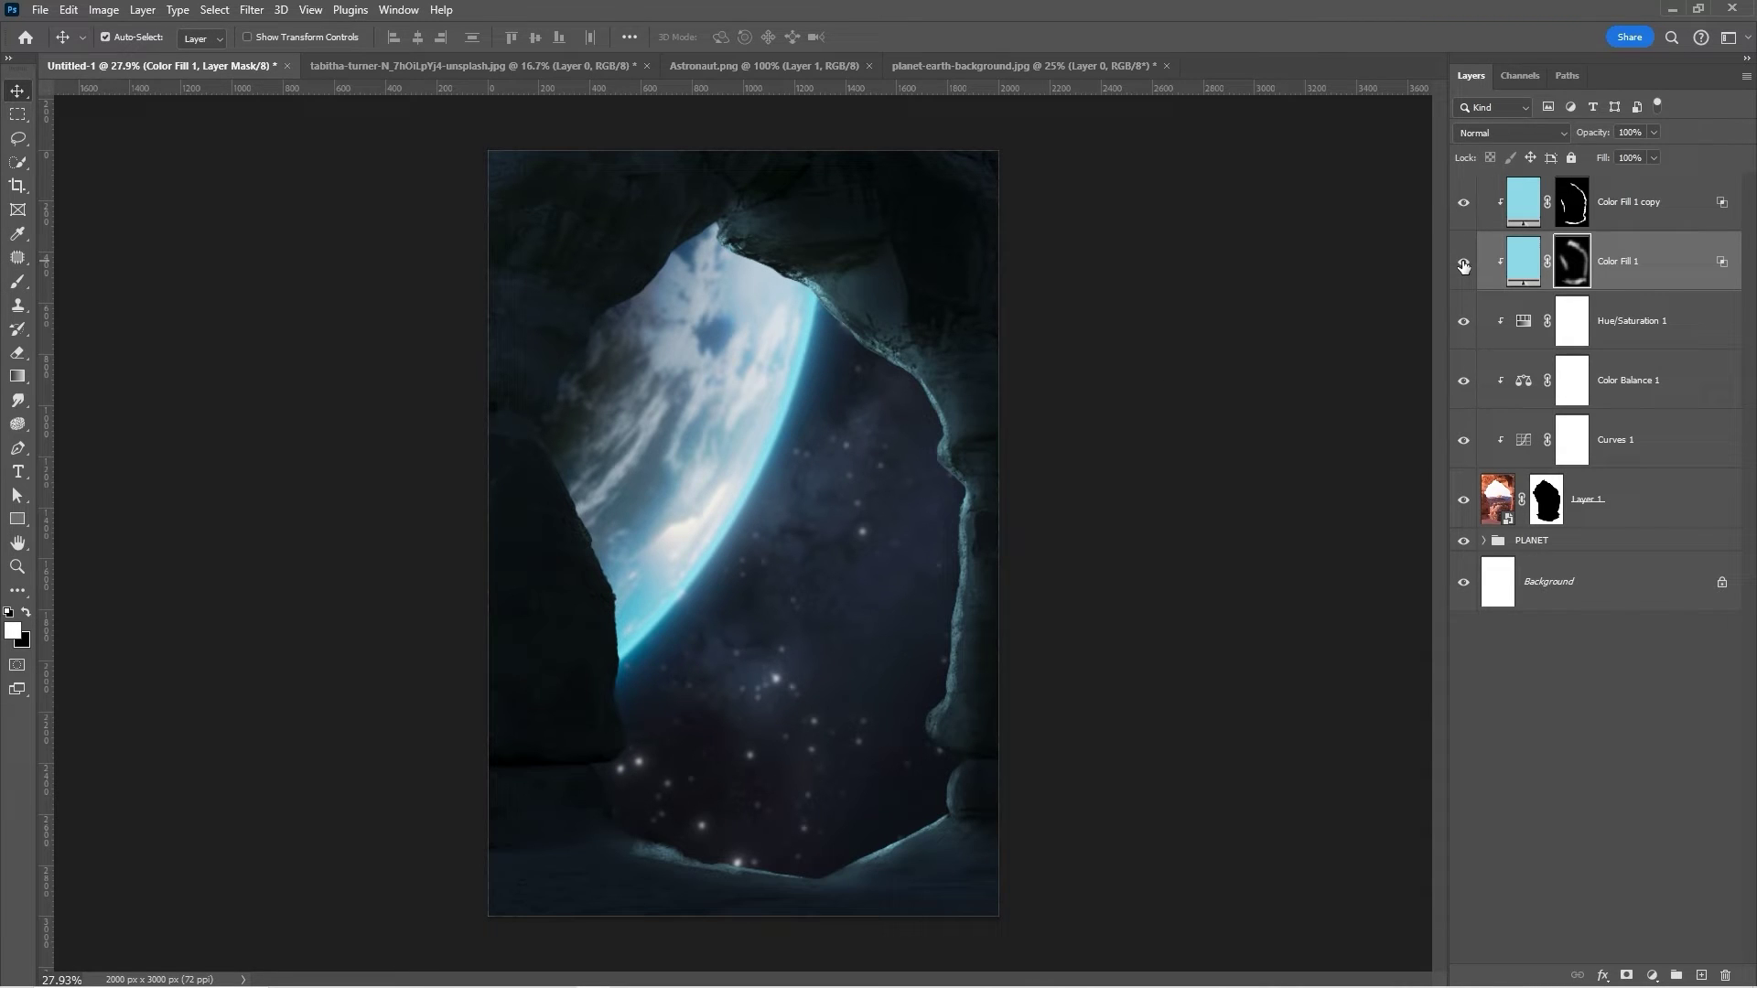
Add a Levels adjustment clipped to the rock above Color Fill 1 copy, set its black input to 48, and invert its mask.
left_click(1633, 222)
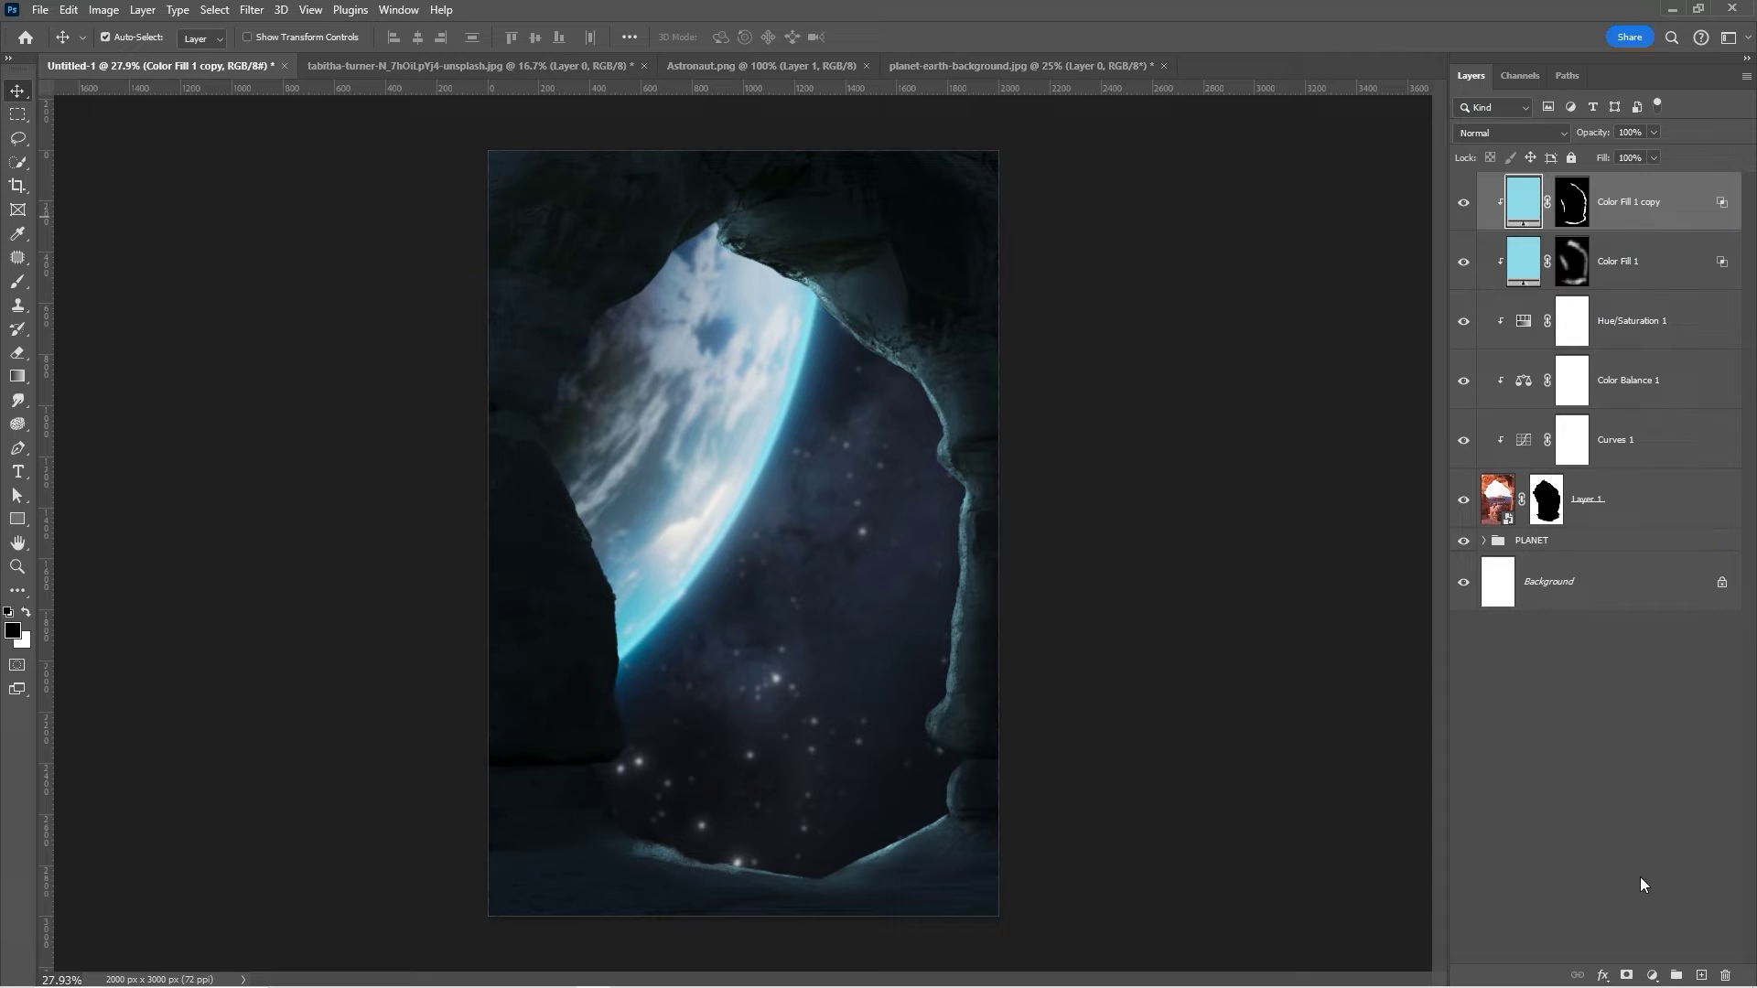
left_click(1651, 977)
left_click(1647, 725)
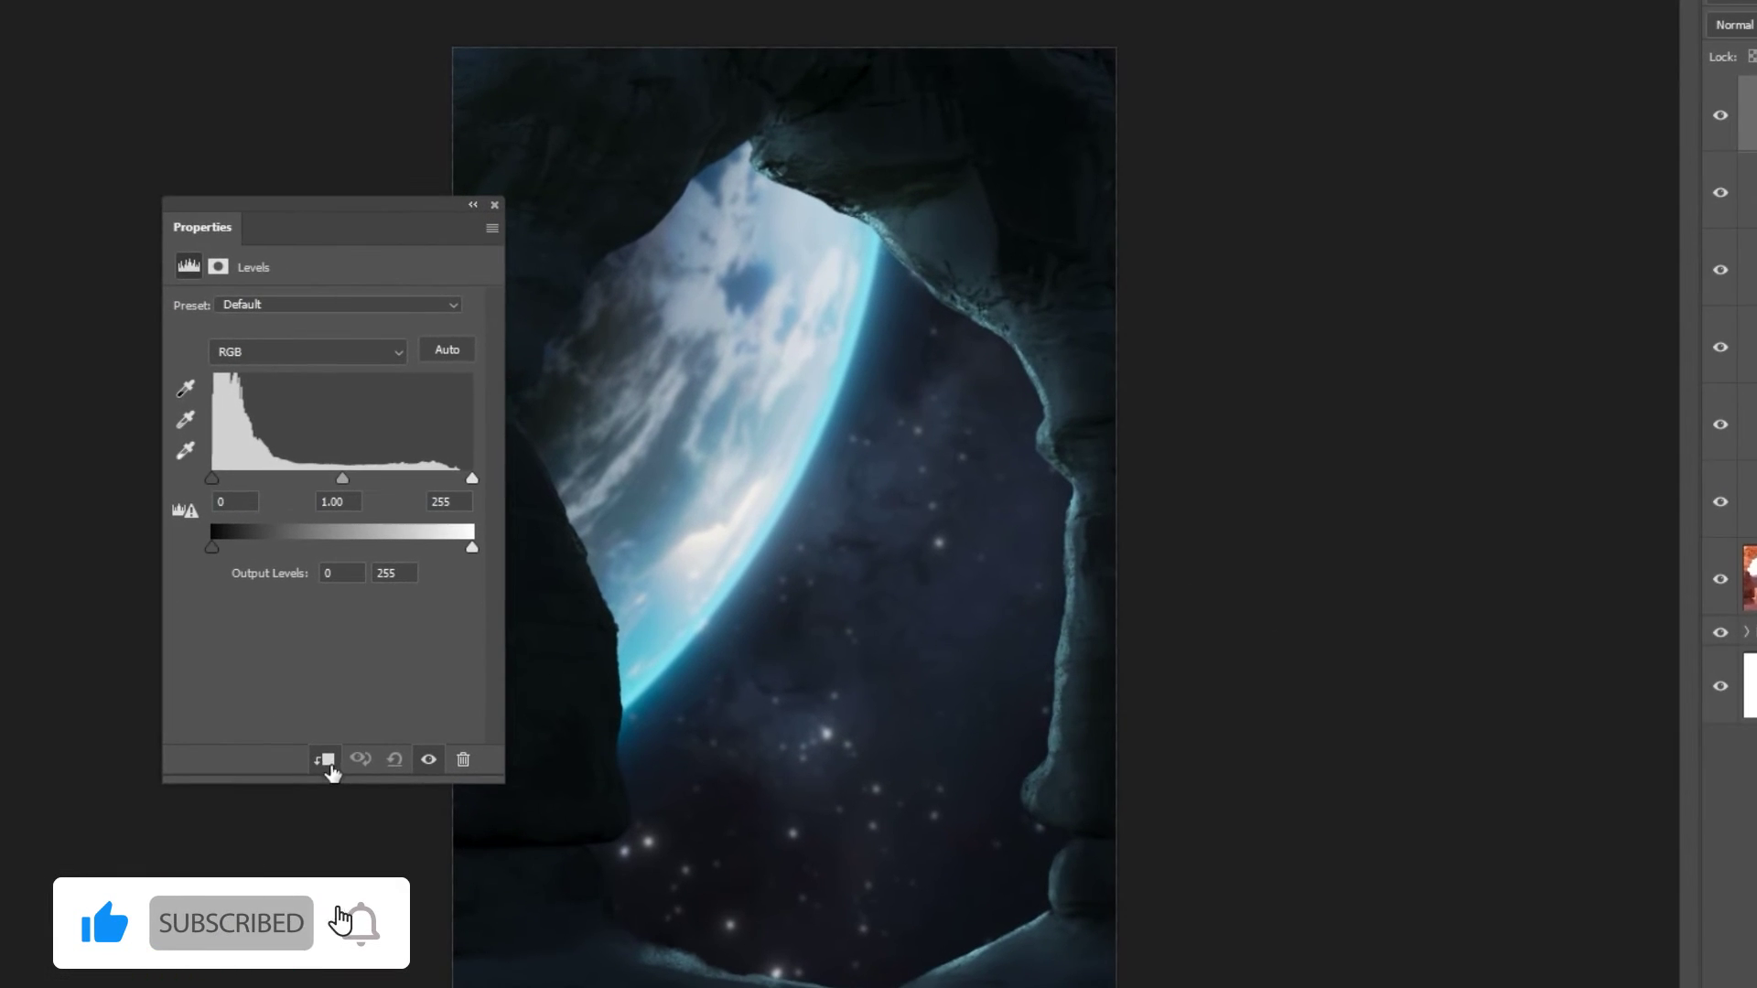
left_click_drag(211, 478, 260, 479)
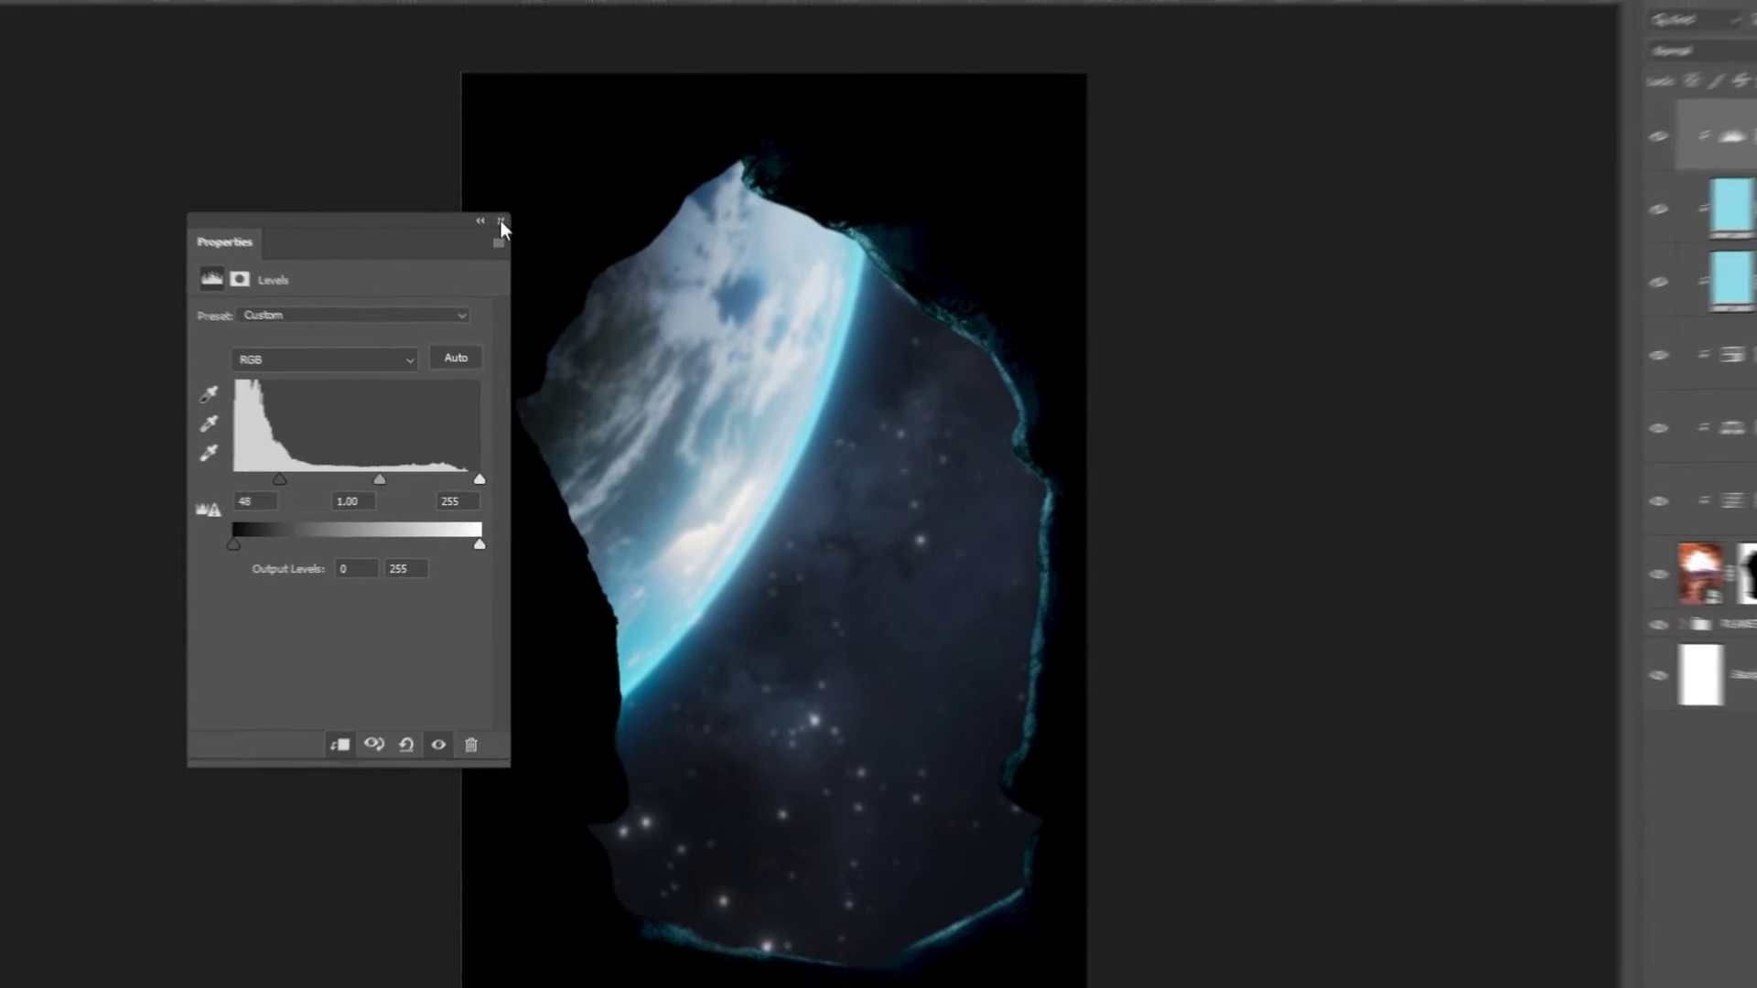
left_click(494, 207)
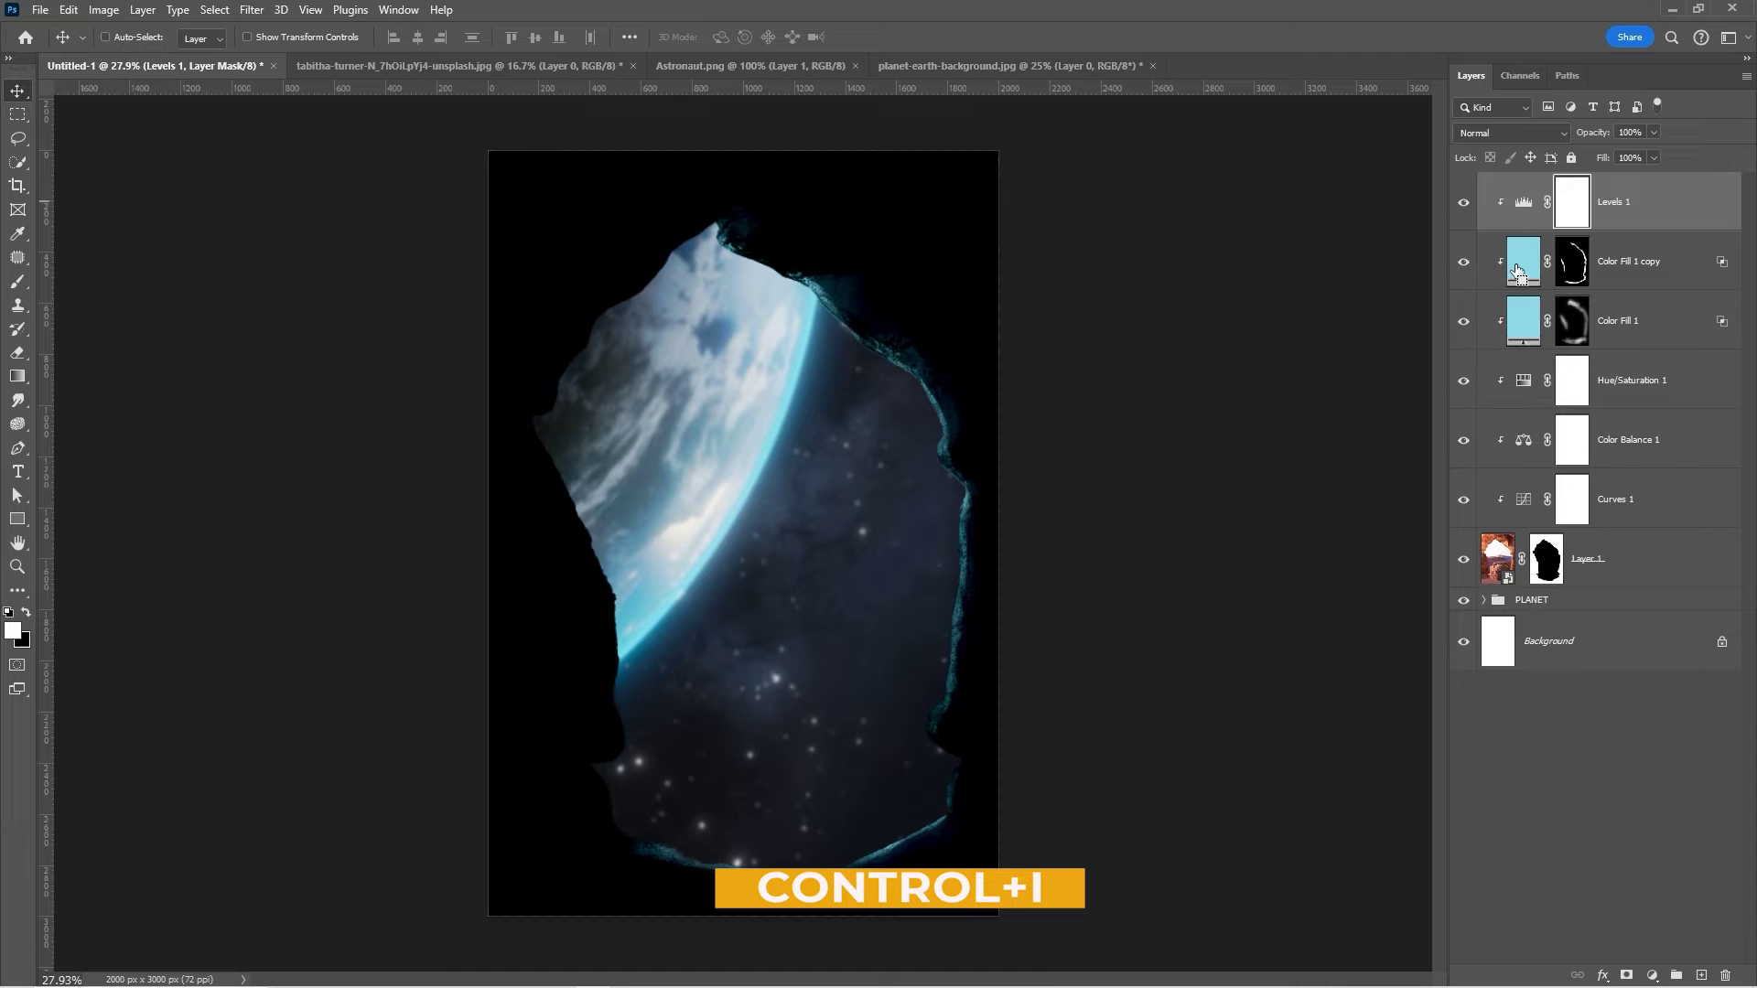
key("ctrl+i")
Paint white on the Levels mask around the arch's outer edges with a soft round brush at 700 px and 33% flow.
key("b")
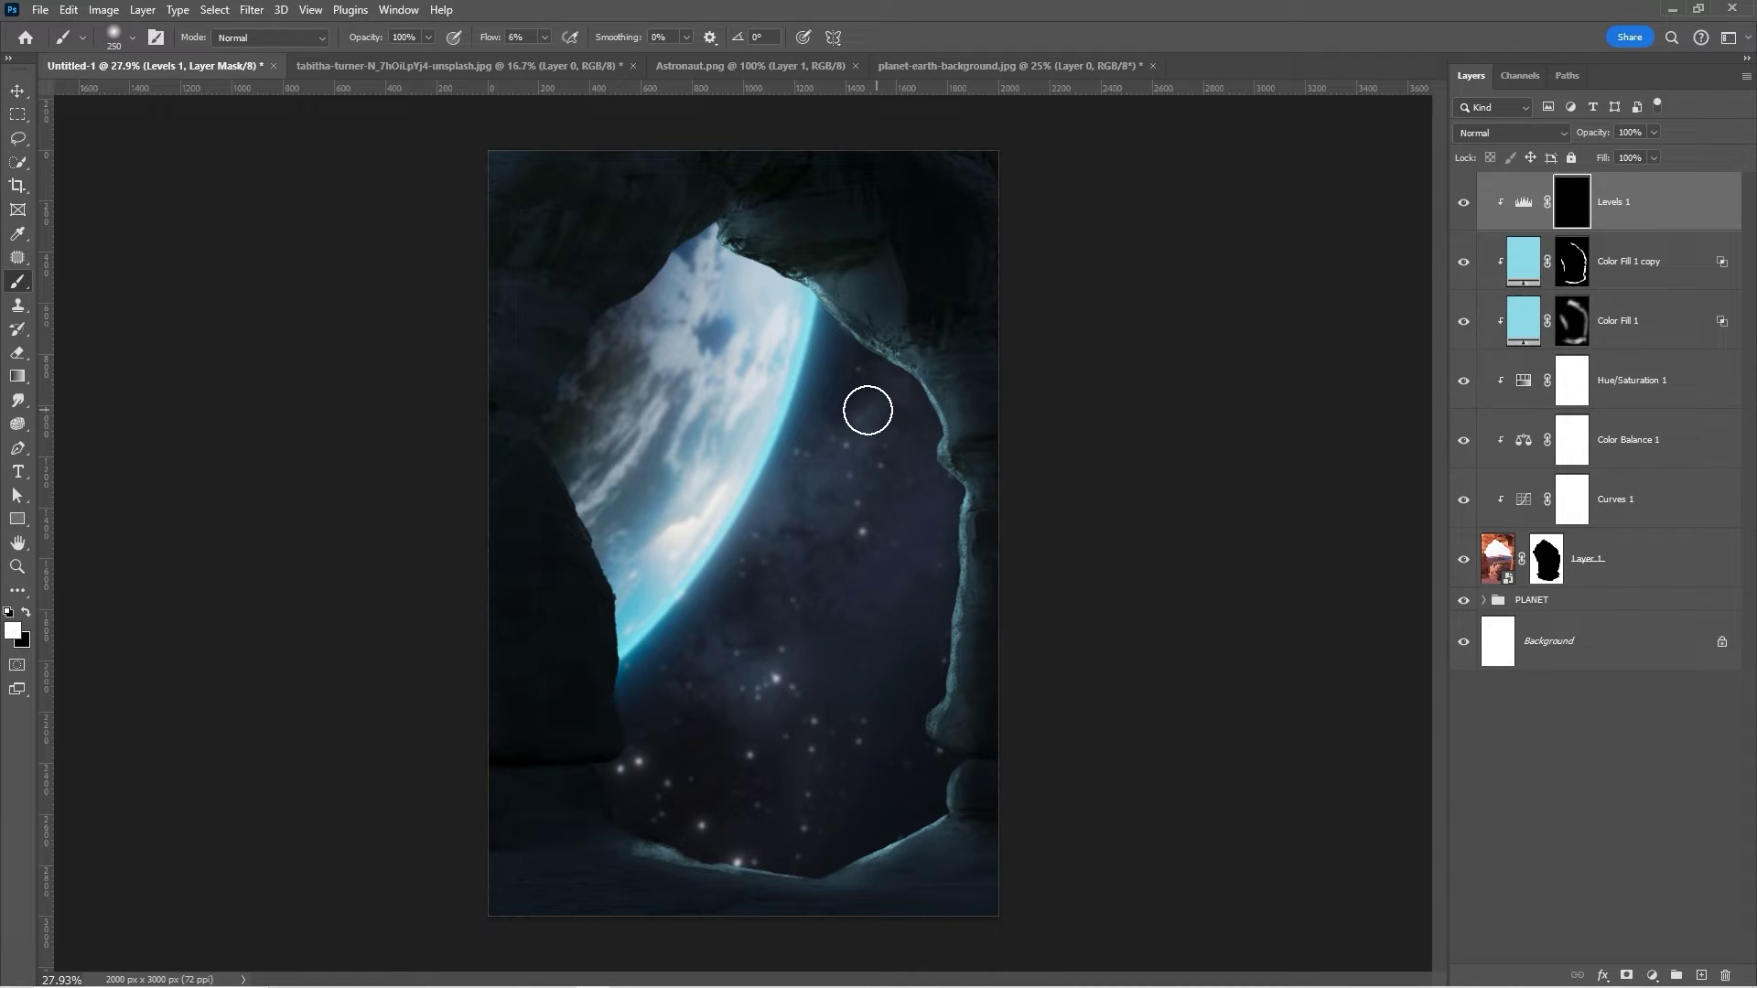
key("bracketright")
key("bracketright")
right_click(810, 391)
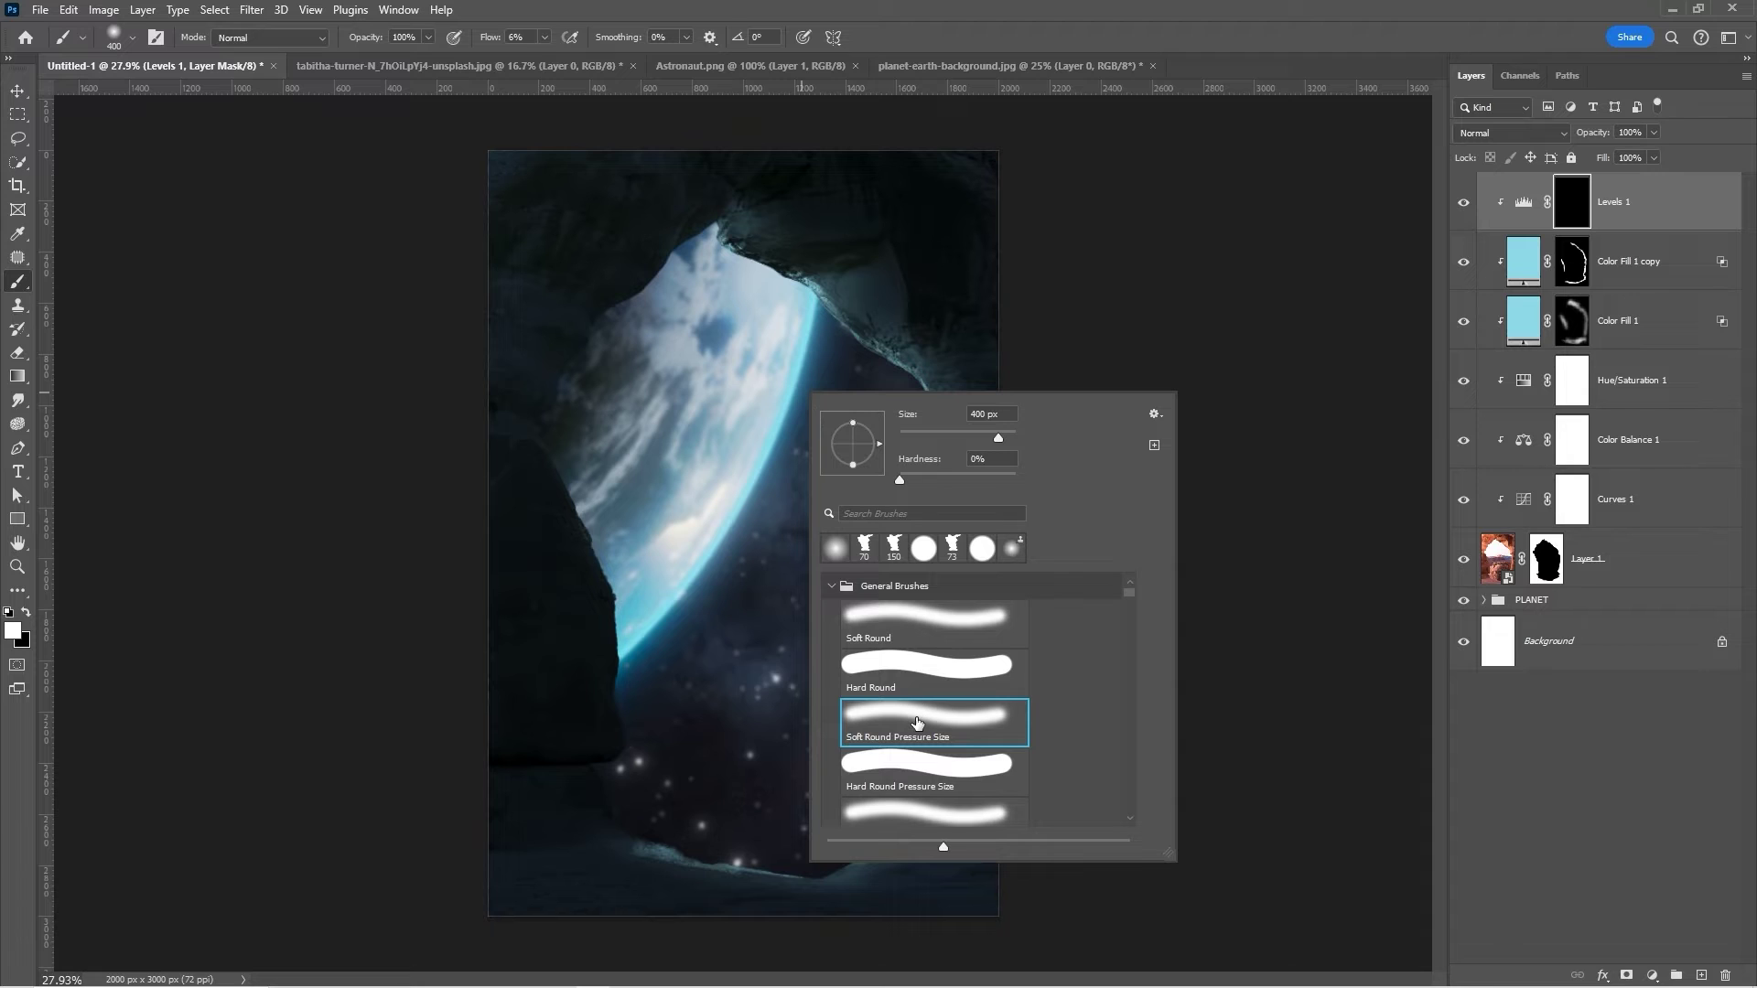
key("Escape")
key("bracketright")
key("bracketright")
left_click_drag(960, 188, 968, 204)
key("bracketright")
left_click_drag(549, 63, 569, 60)
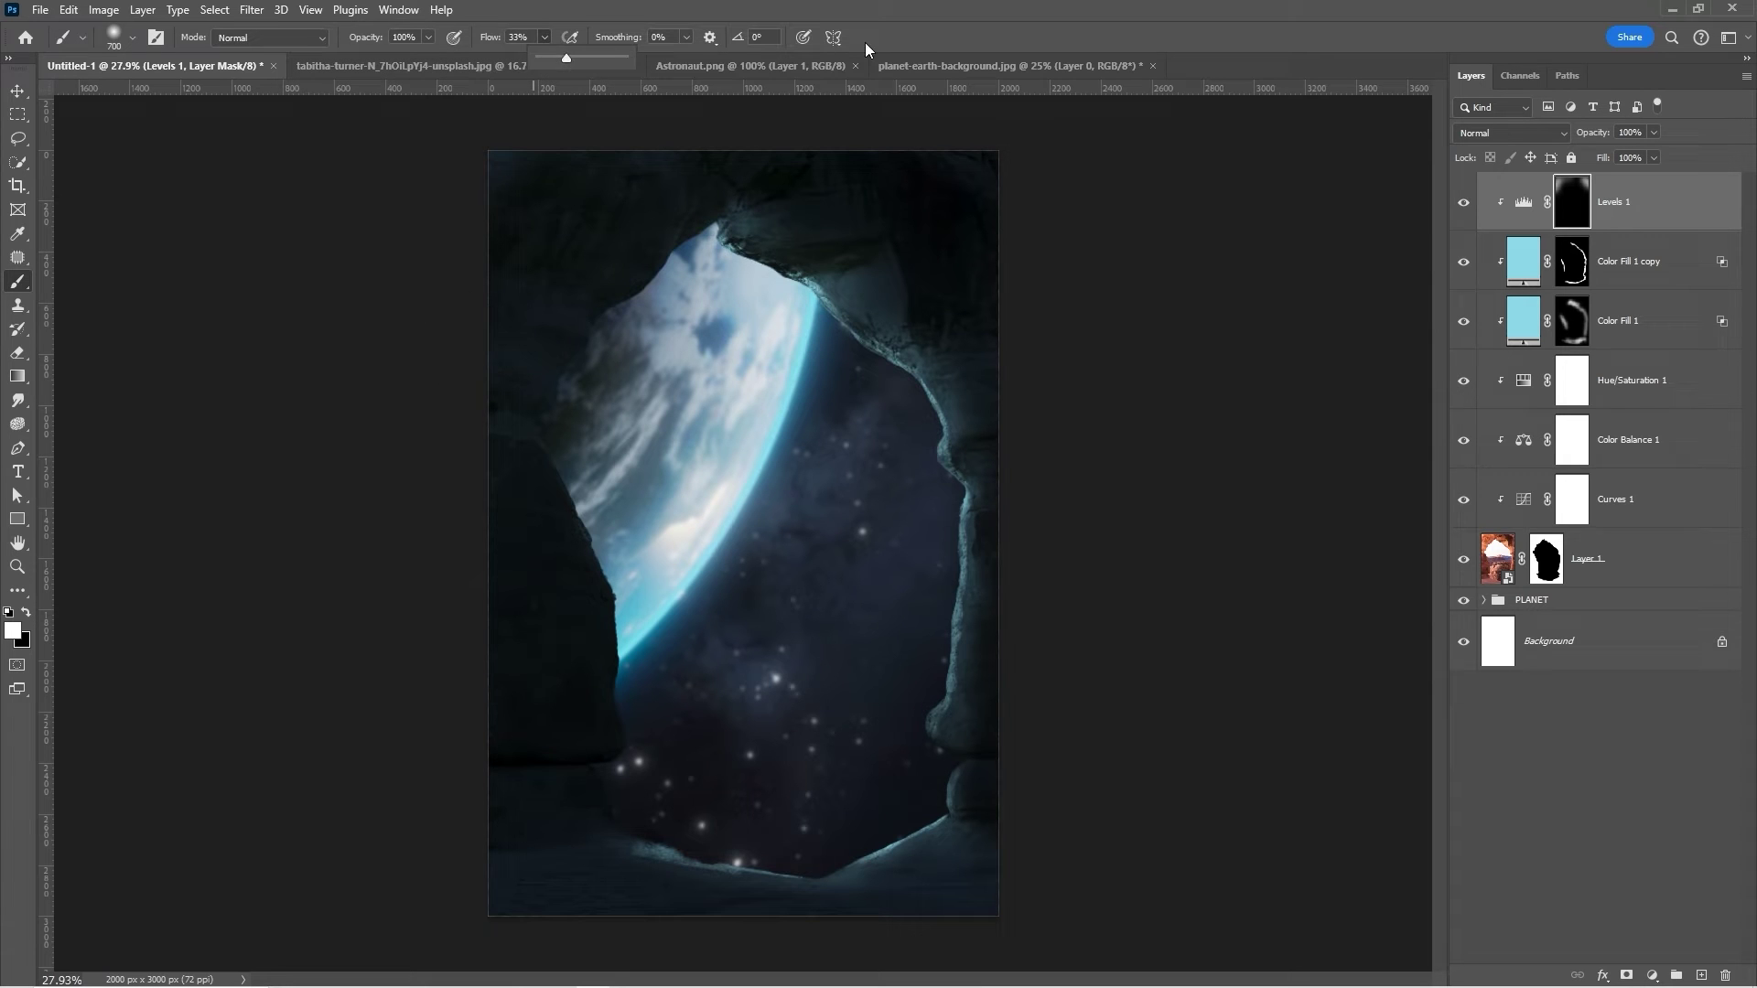
mouse_move(1094, 561)
left_mouse_down()
mouse_move(1040, 823)
mouse_move(1012, 387)
left_mouse_up()
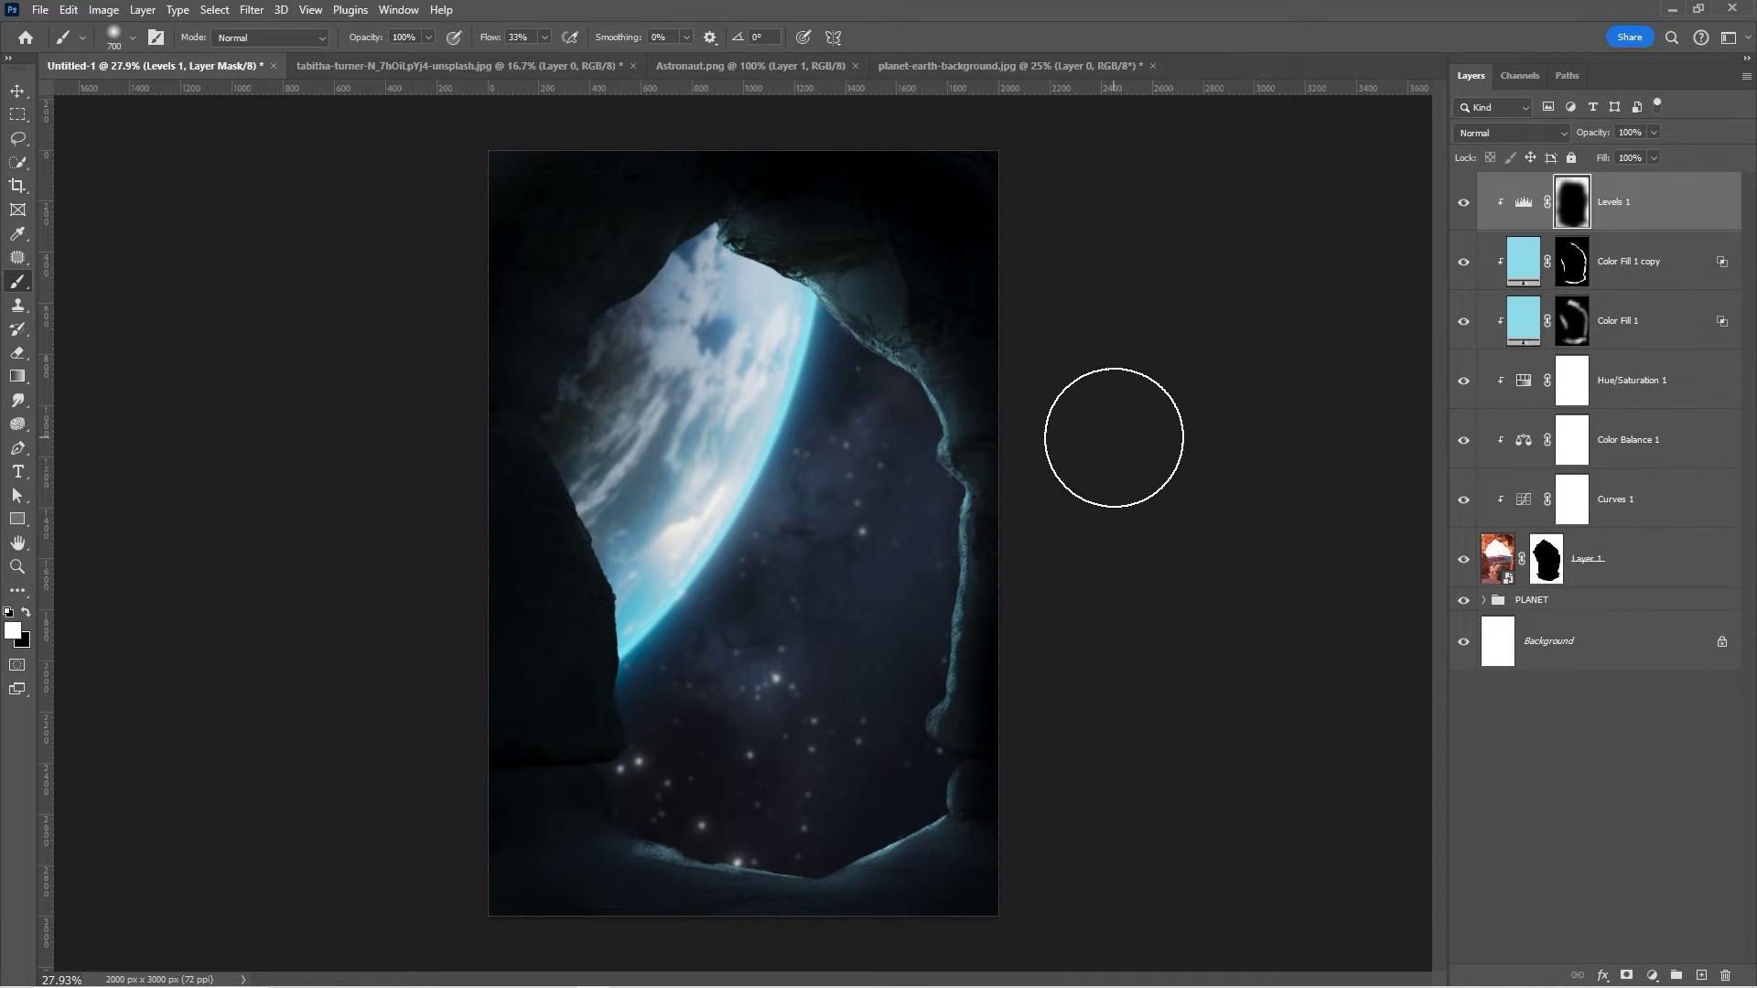
Group the rock layer with all its adjustments, name the group Rock, and compare the image with and without it.
key("v")
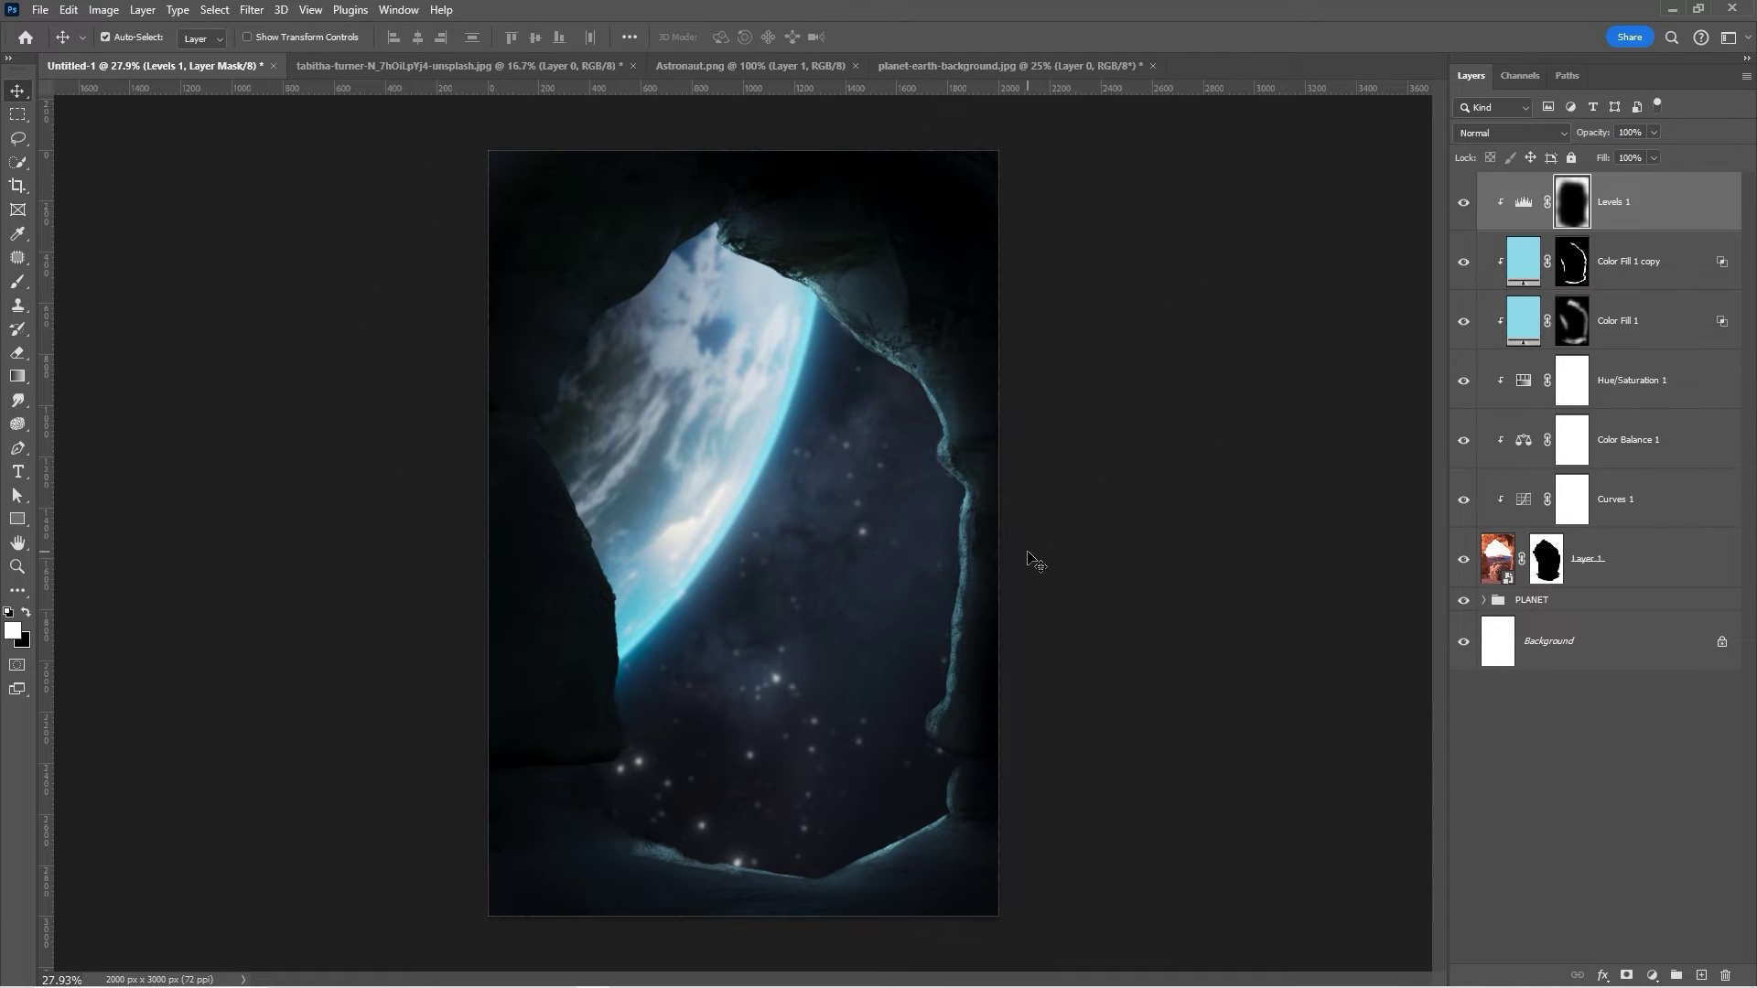
left_click(1638, 562, "shift")
key("ctrl+g")
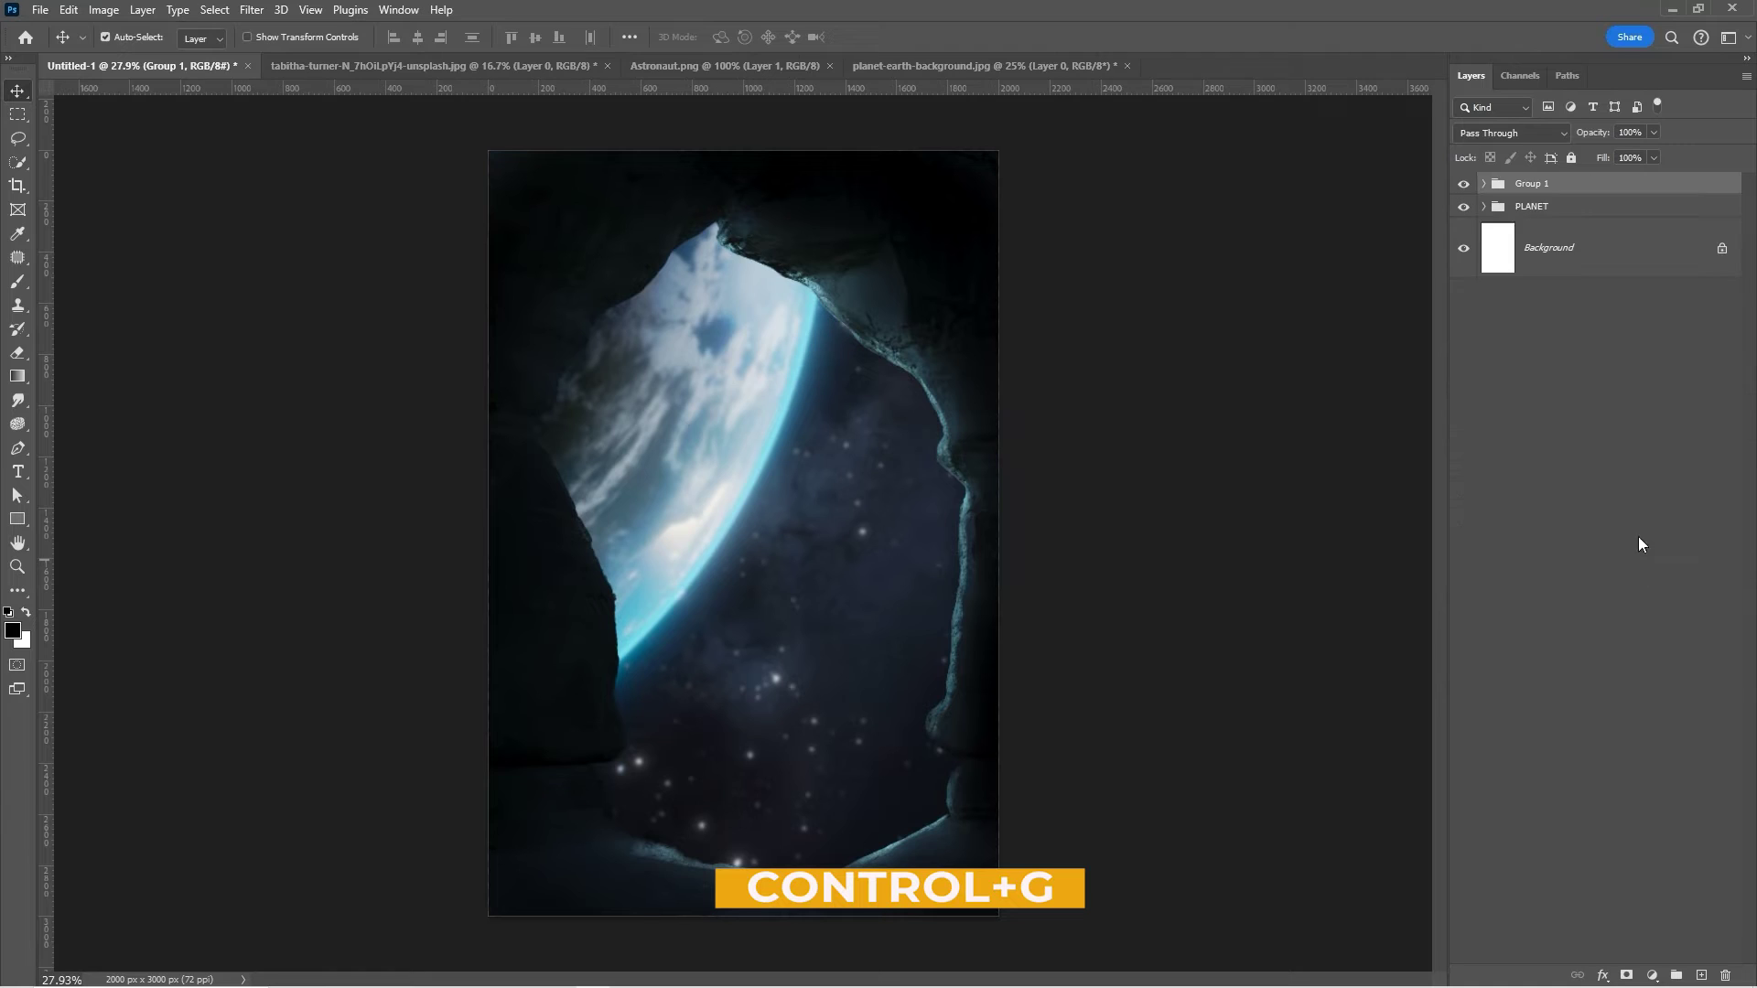
double_click(1540, 183)
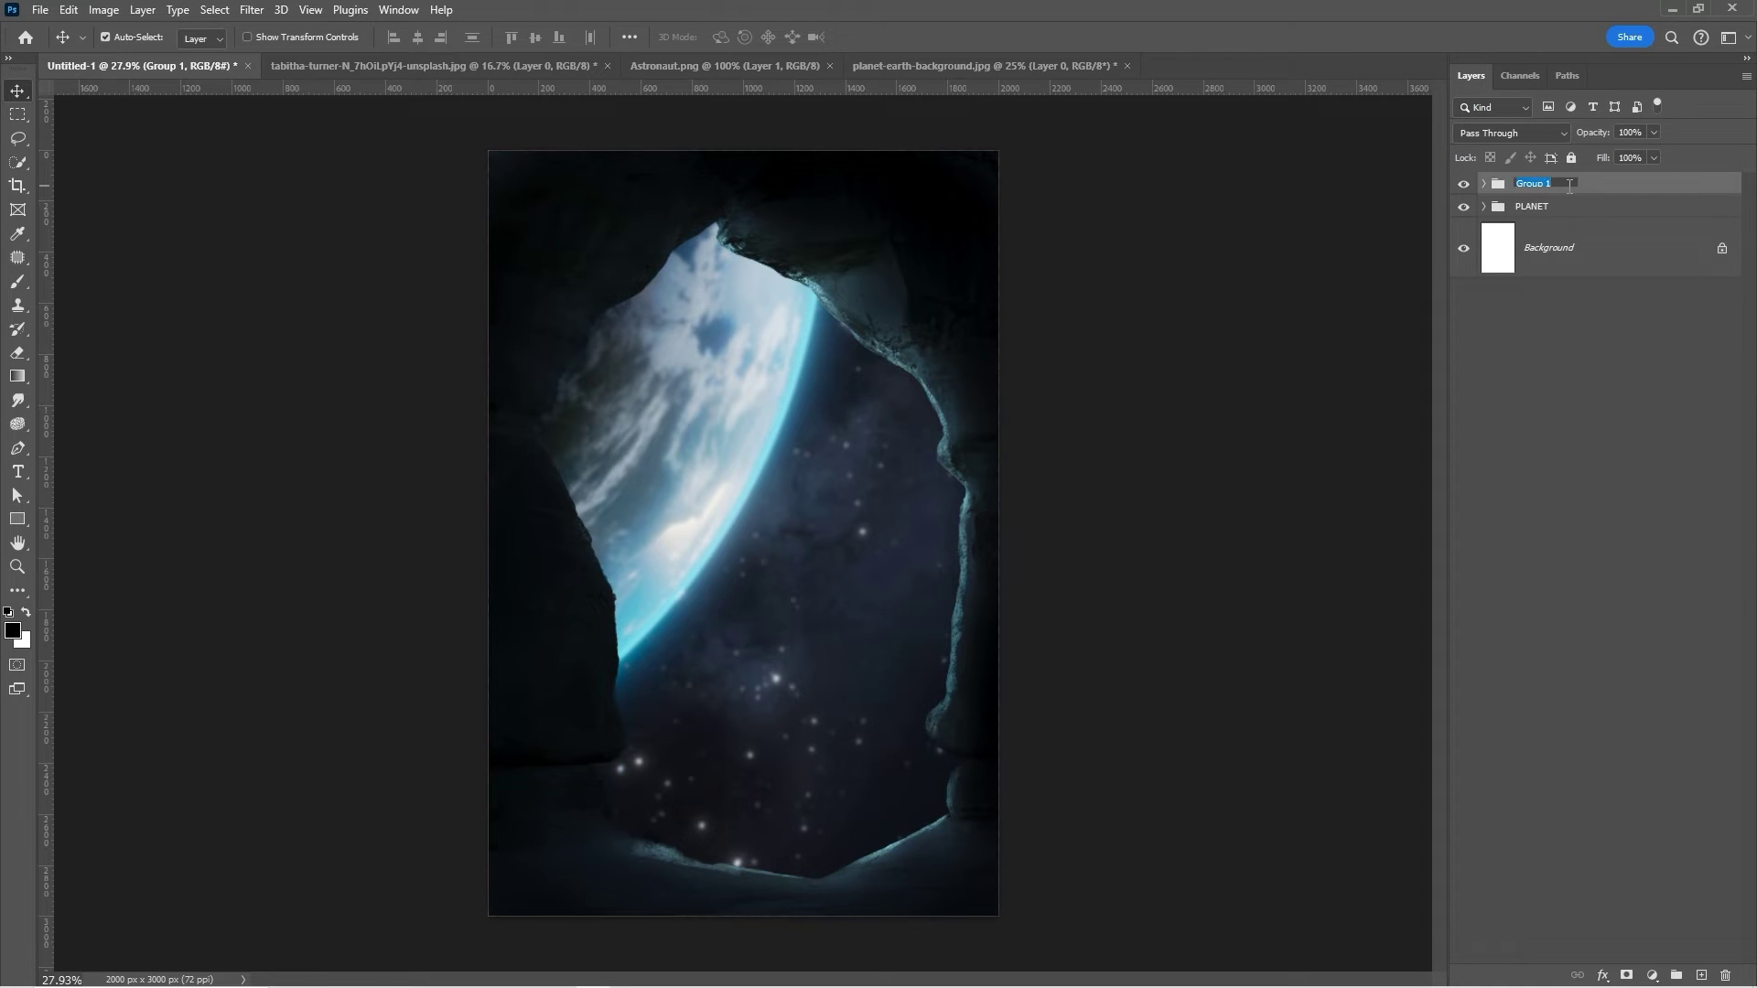
type("Rock")
key("Return")
left_click(1465, 186)
left_click(1465, 187)
key("x")
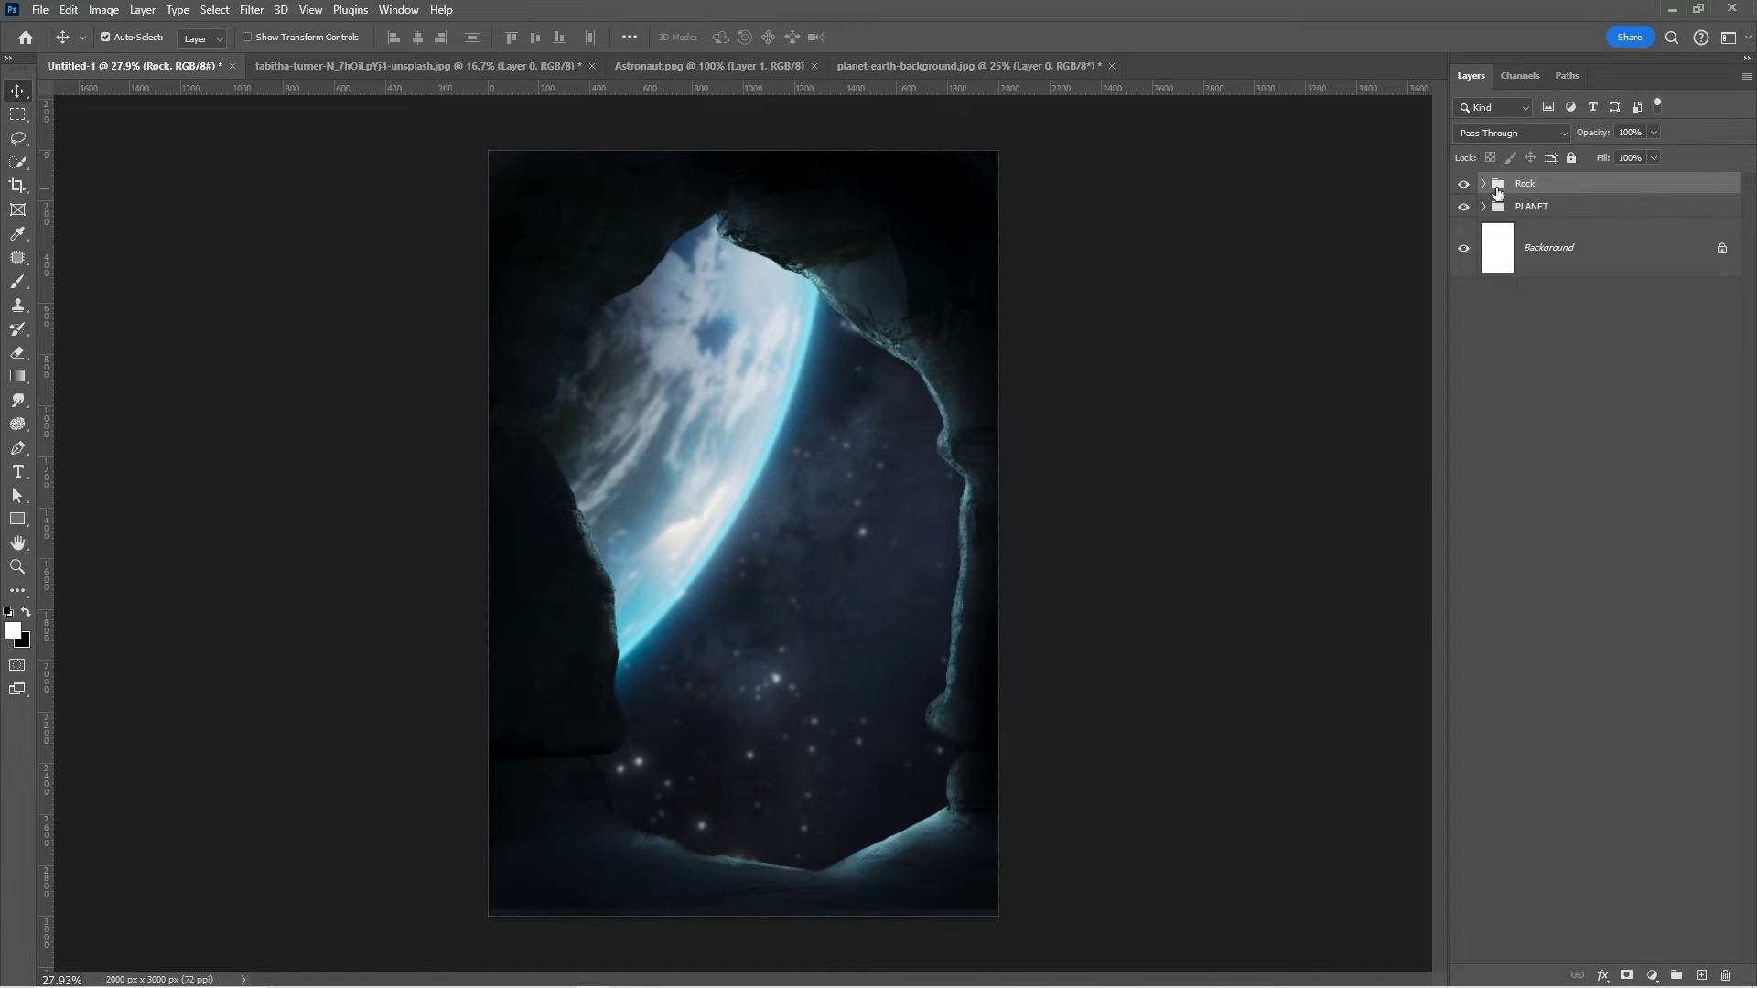
Bring the astronaut from Astronaut.png into the composite, place it within the arch opening, and convert its layer to a Smart Object.
left_click(752, 64)
left_click_drag(878, 441, 225, 101)
left_click_drag(759, 695, 760, 695)
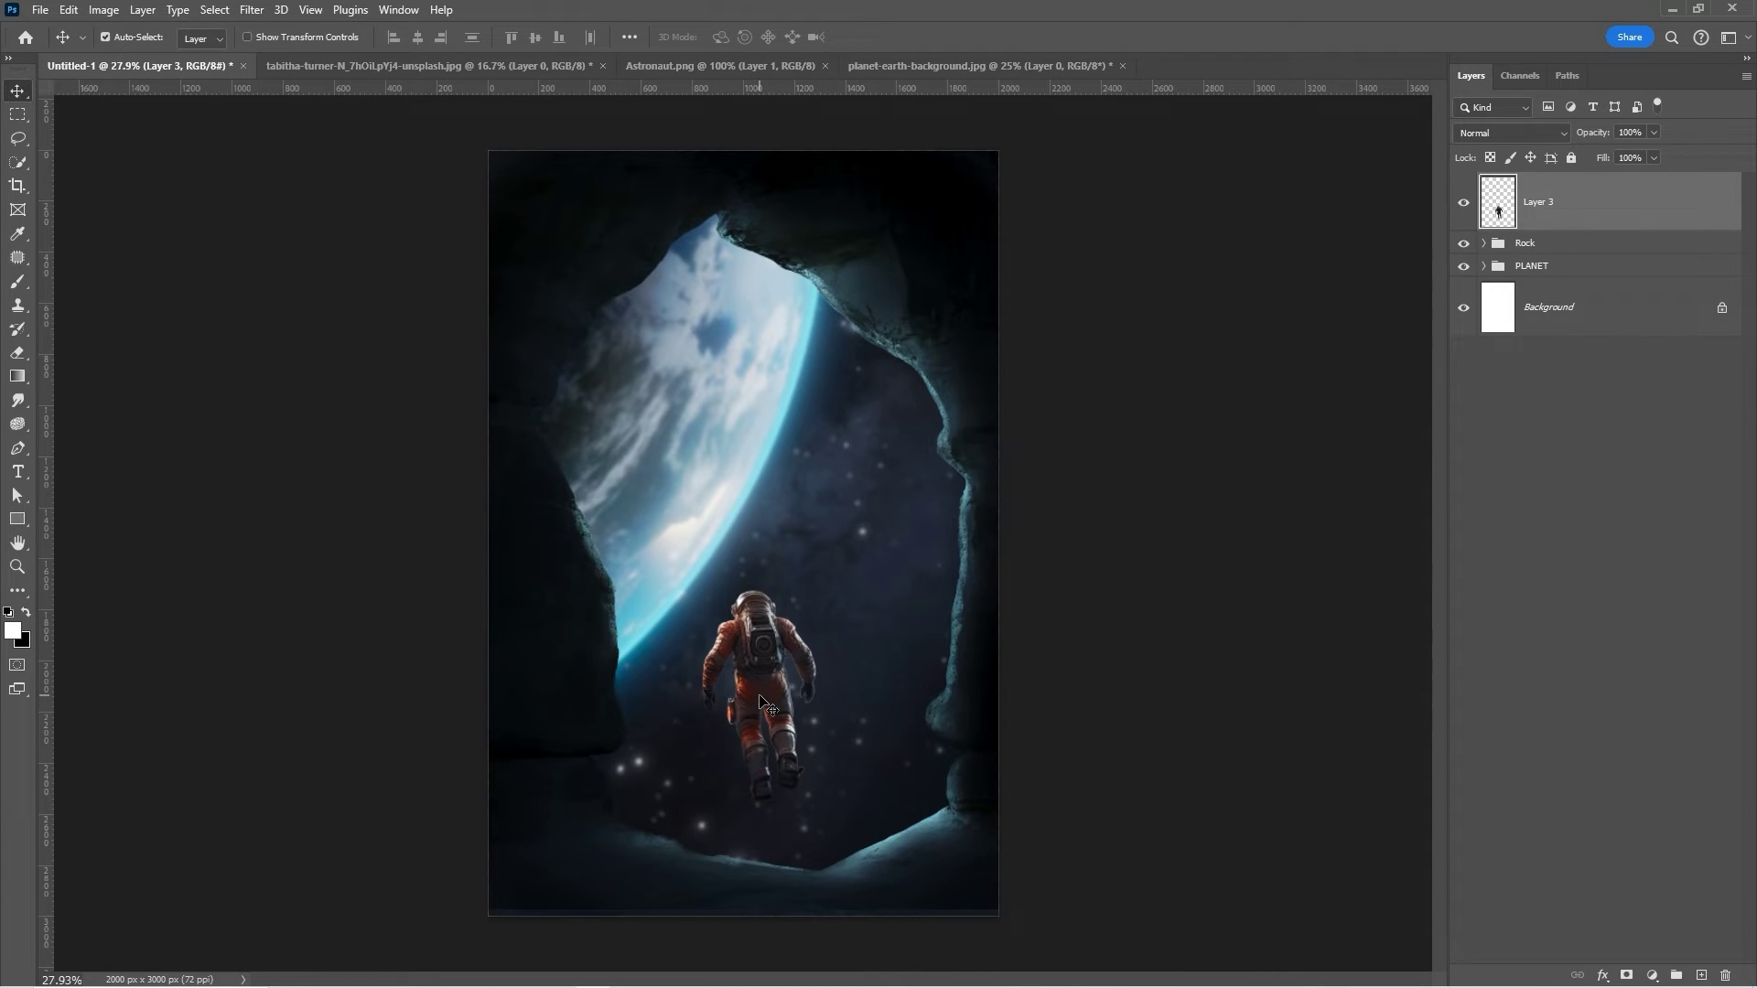
right_click(1650, 201)
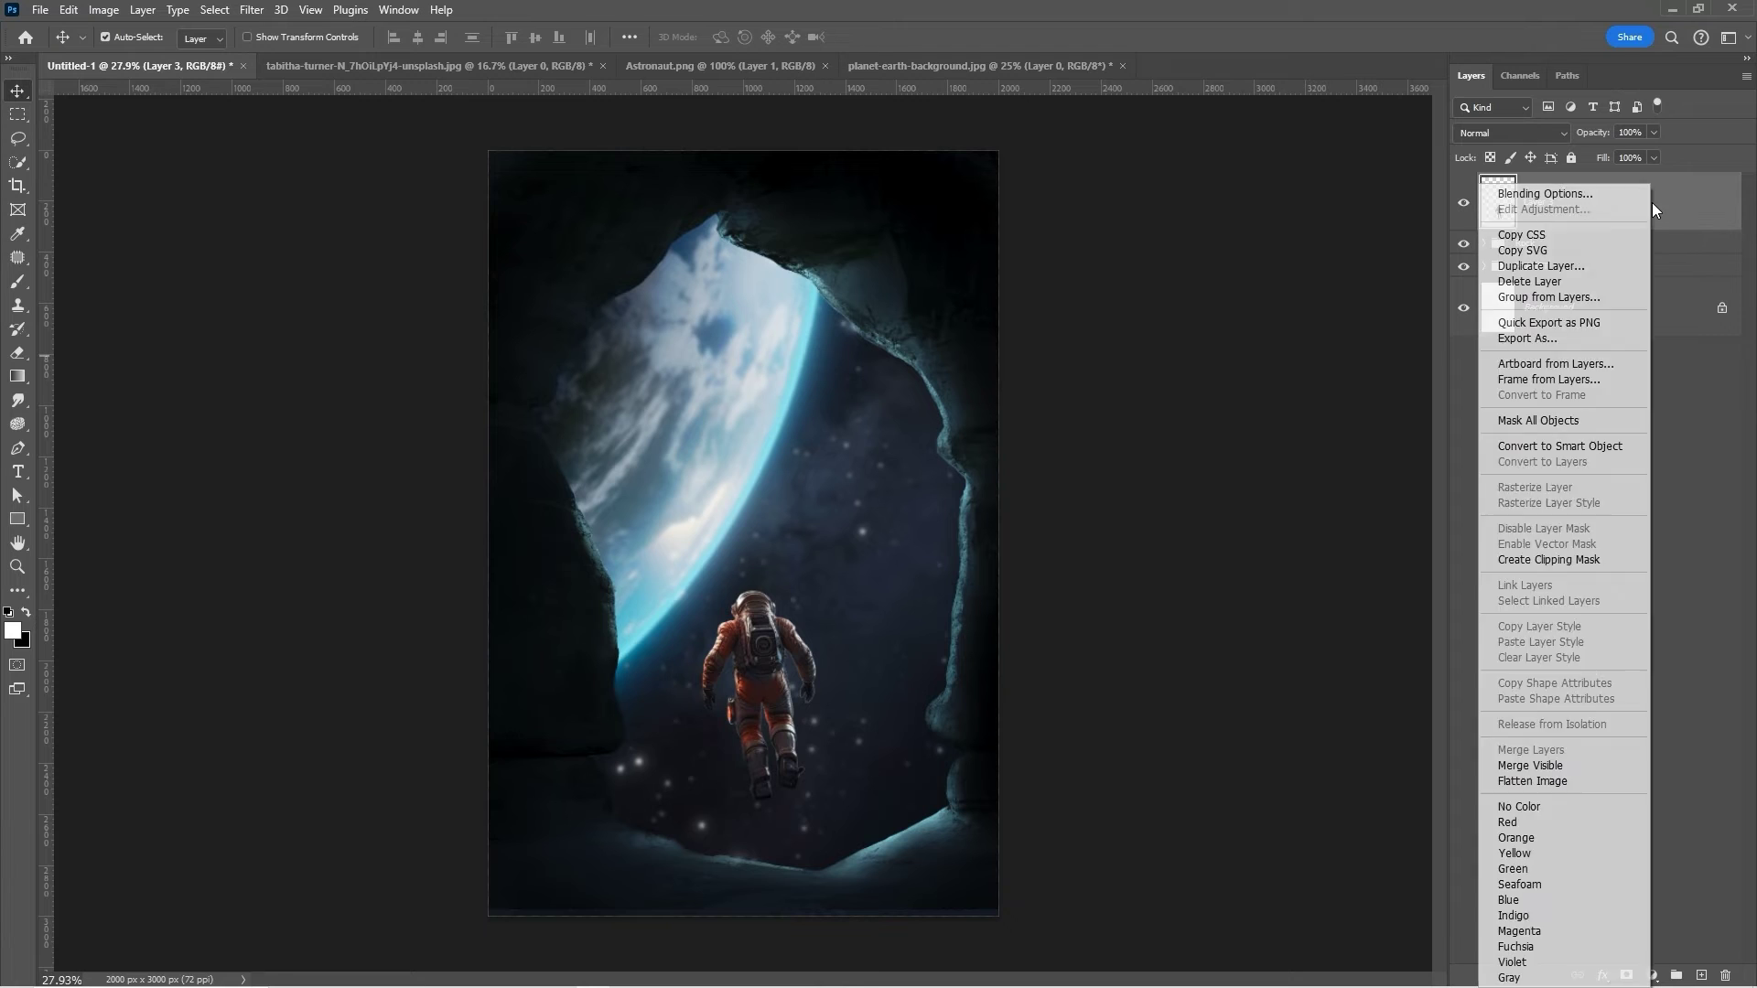
left_click(1548, 448)
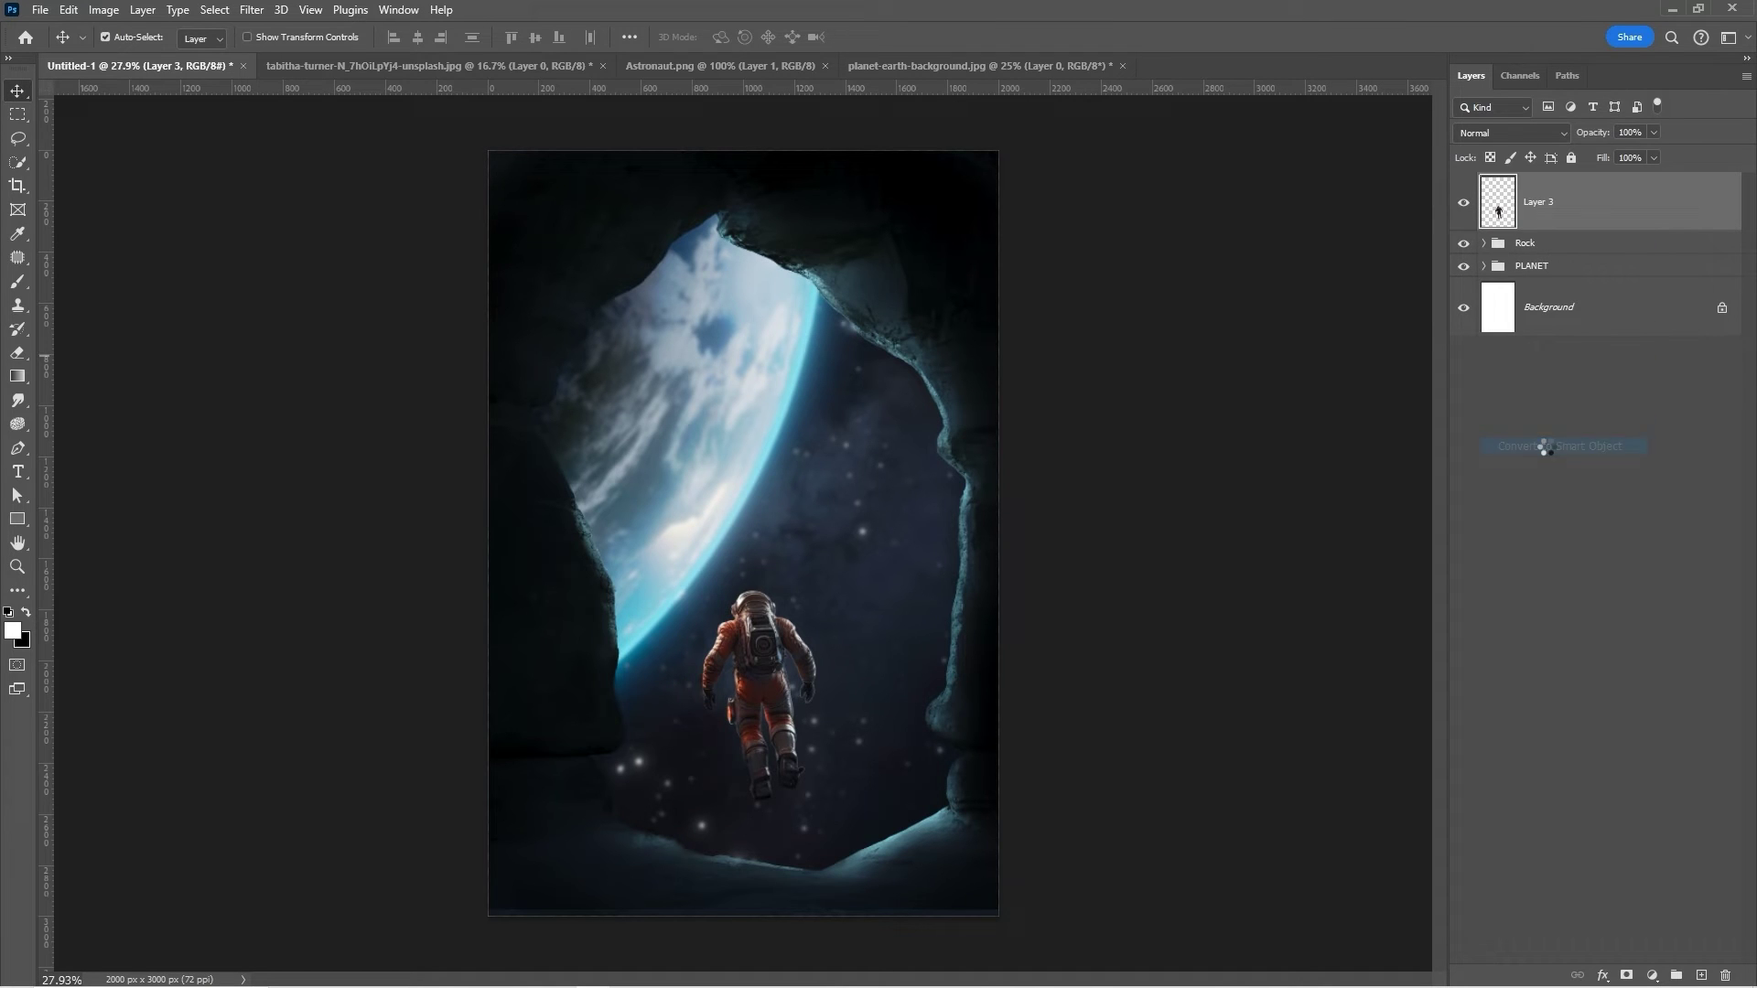
Scale the astronaut to about 127%, rotate it about 4.7°, and place it with its feet on the ground in the arch opening.
key("ctrl+t")
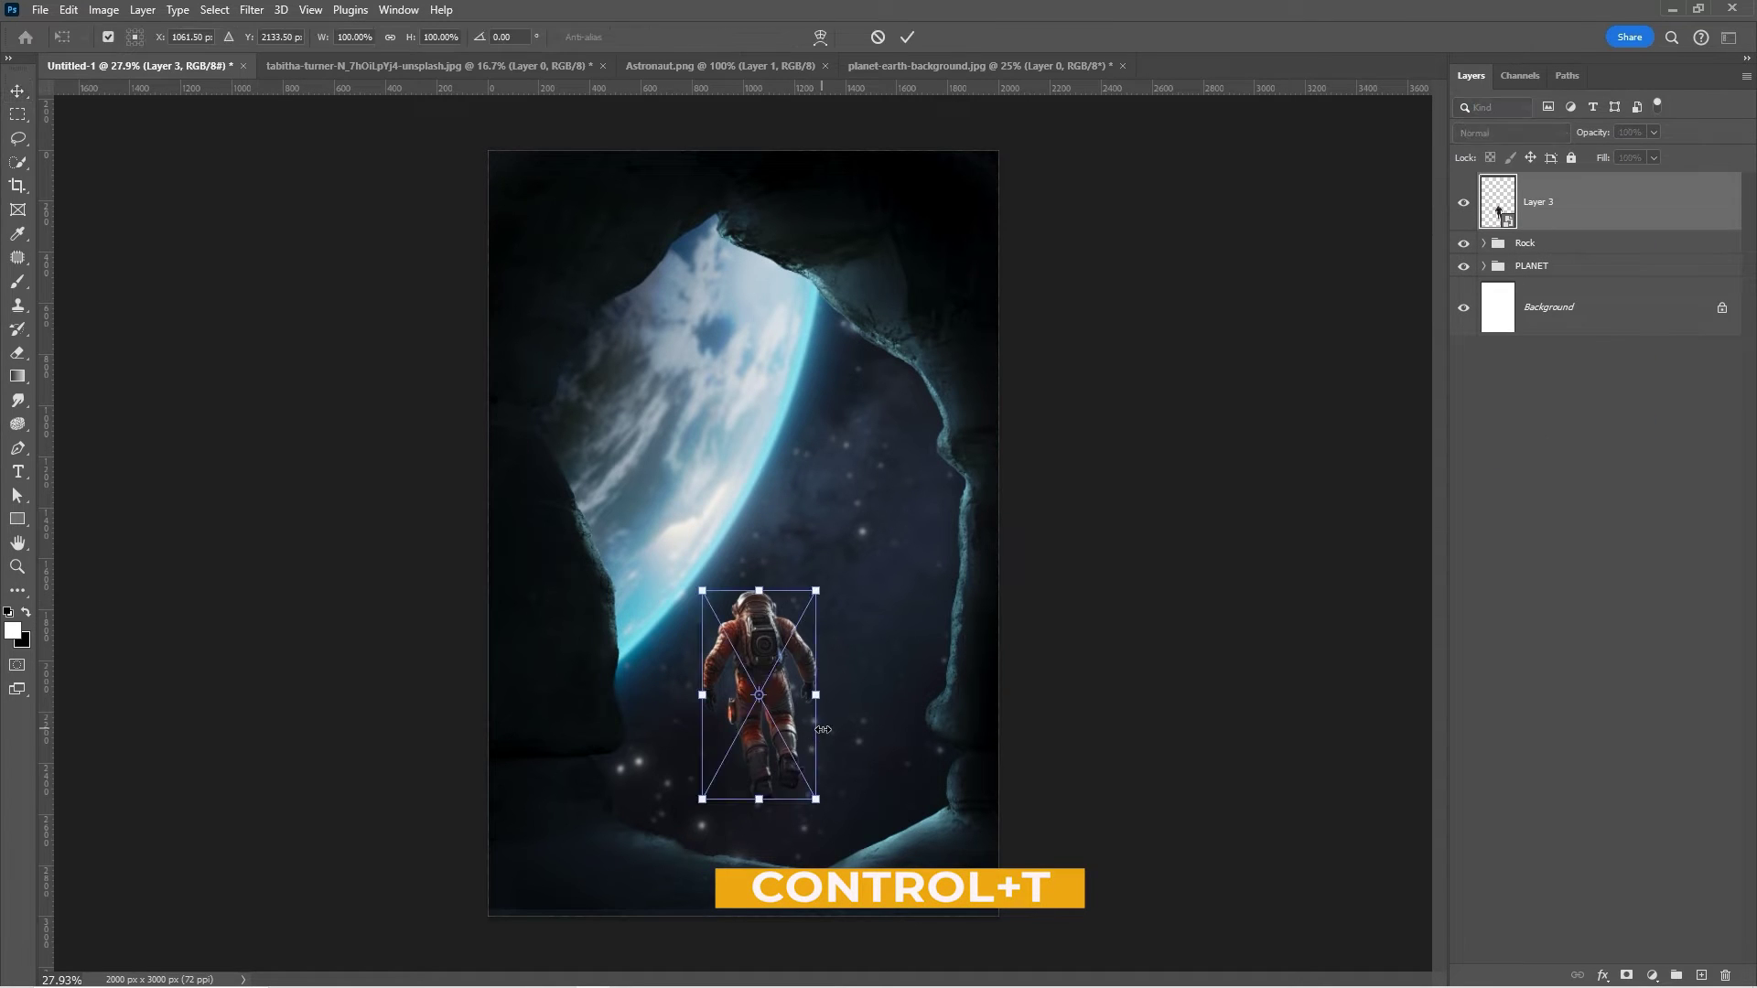
left_click_drag(815, 804, 836, 842)
left_click_drag(761, 679, 782, 735)
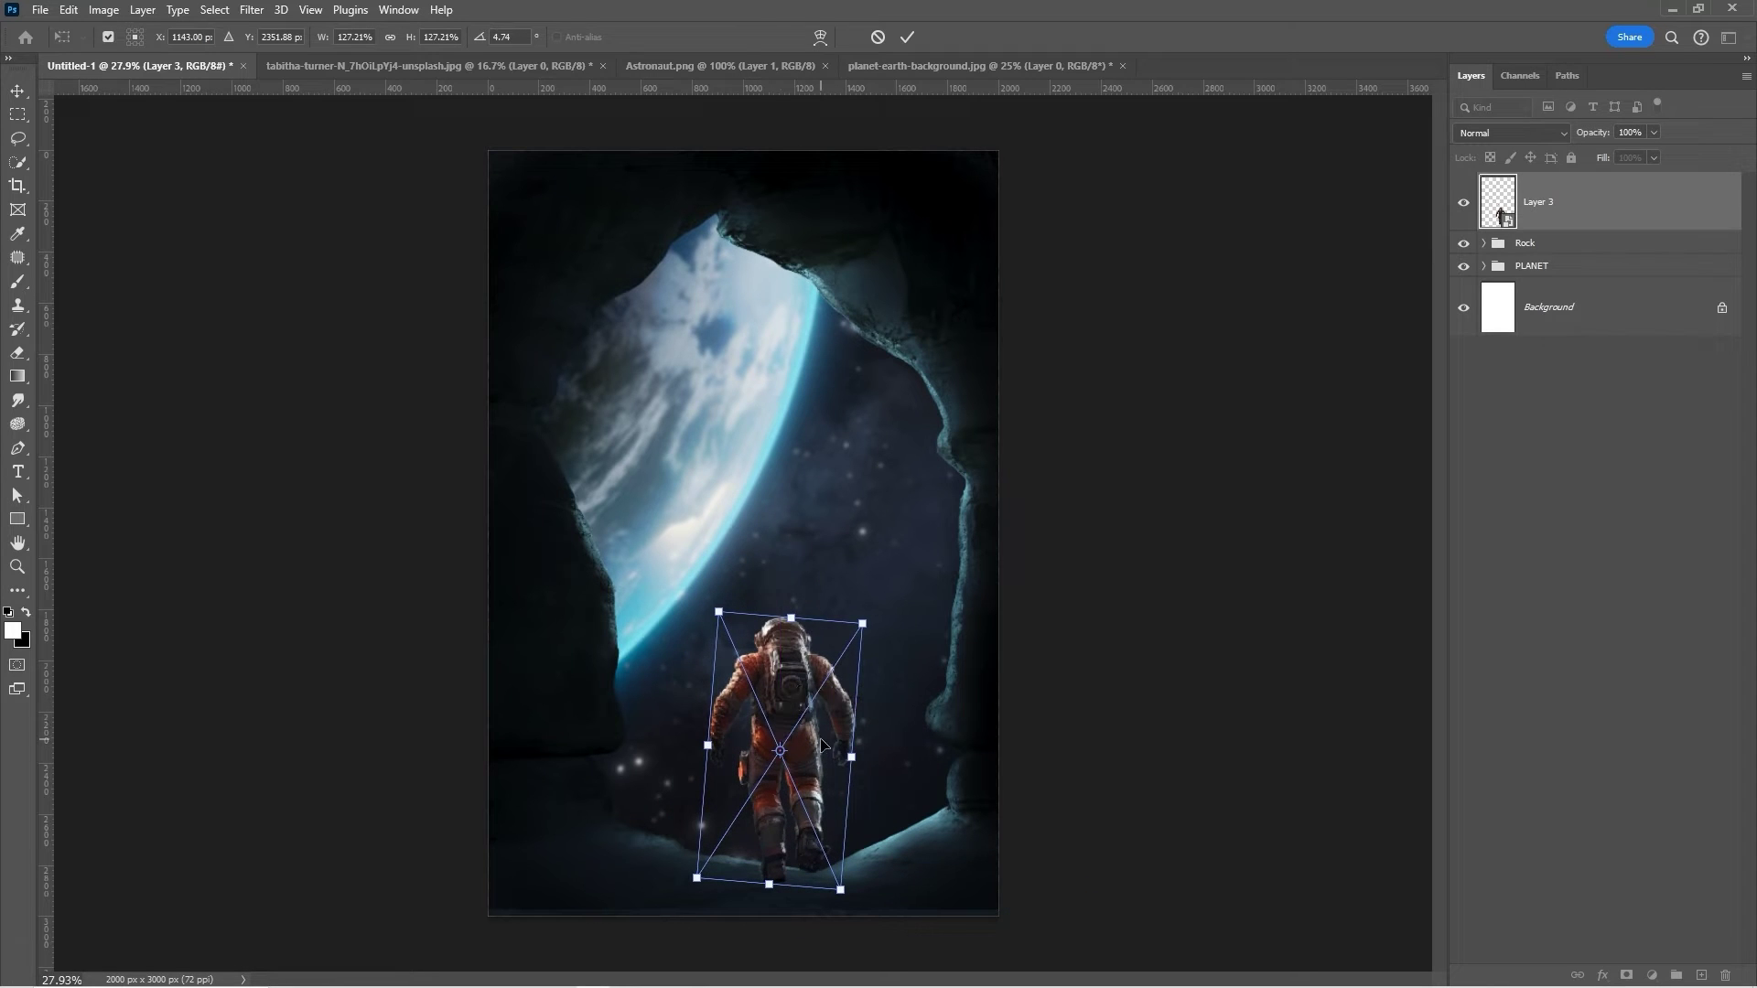
key("Return")
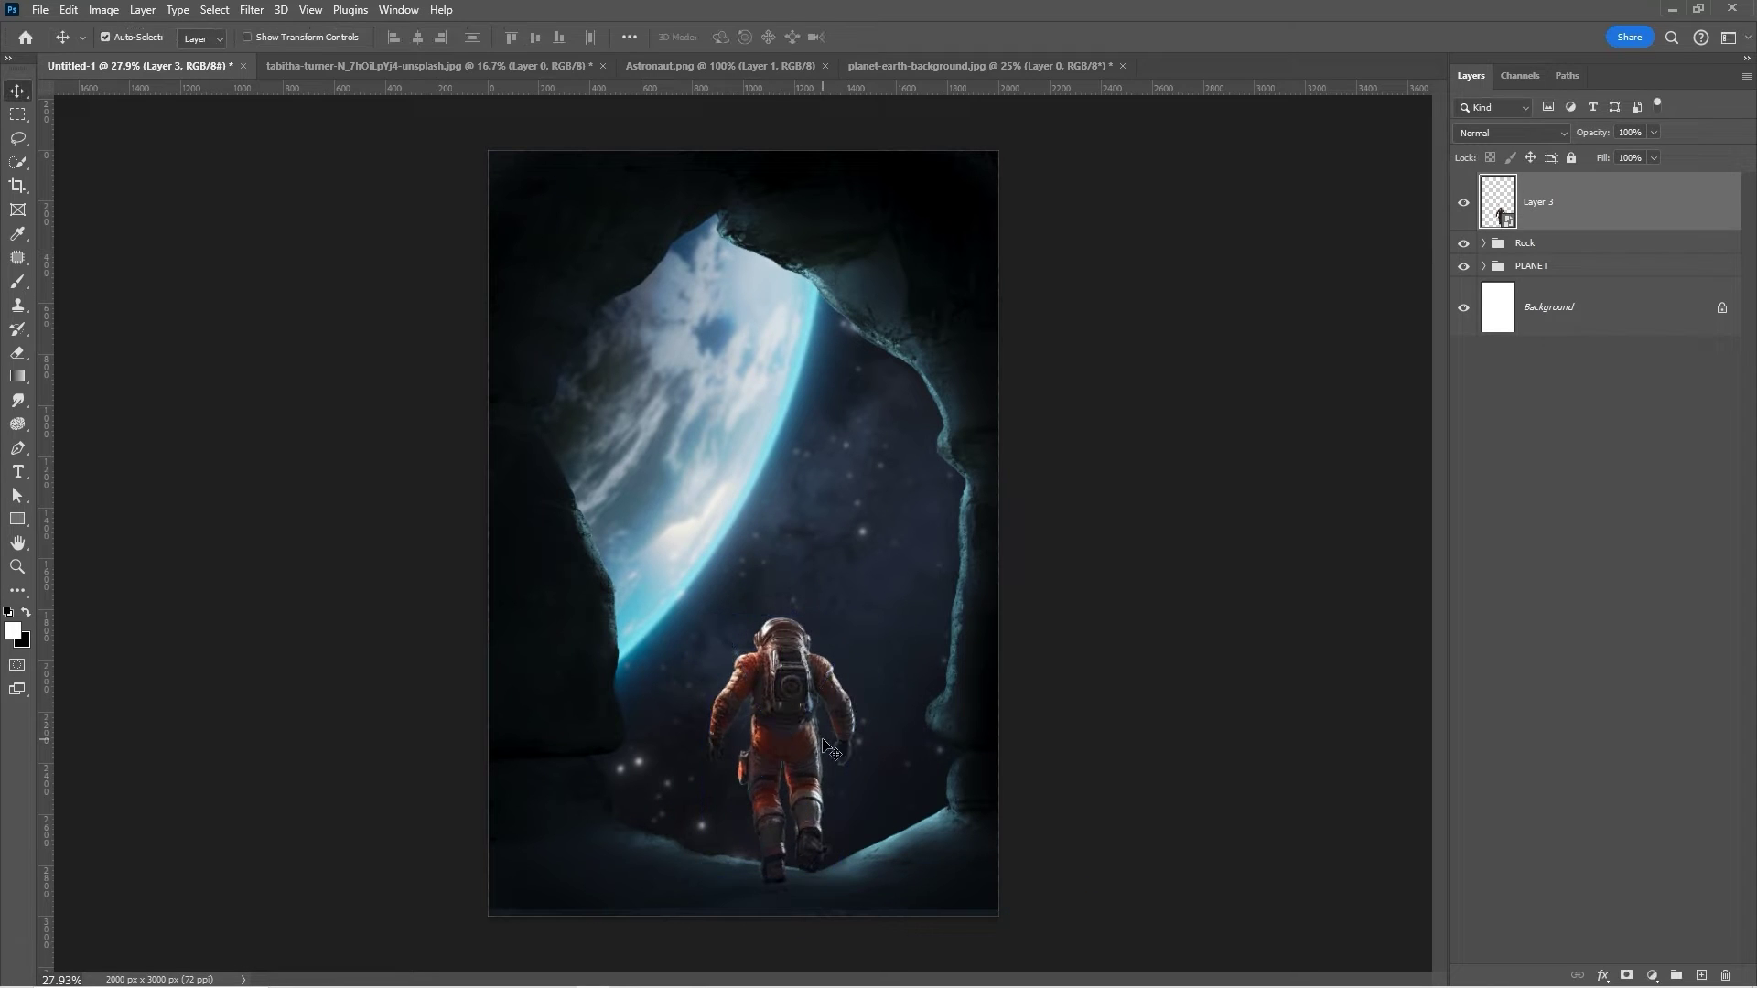
Add a Curves adjustment clipped to the astronaut and lower the curve's white point to output 187.
left_click(1656, 975)
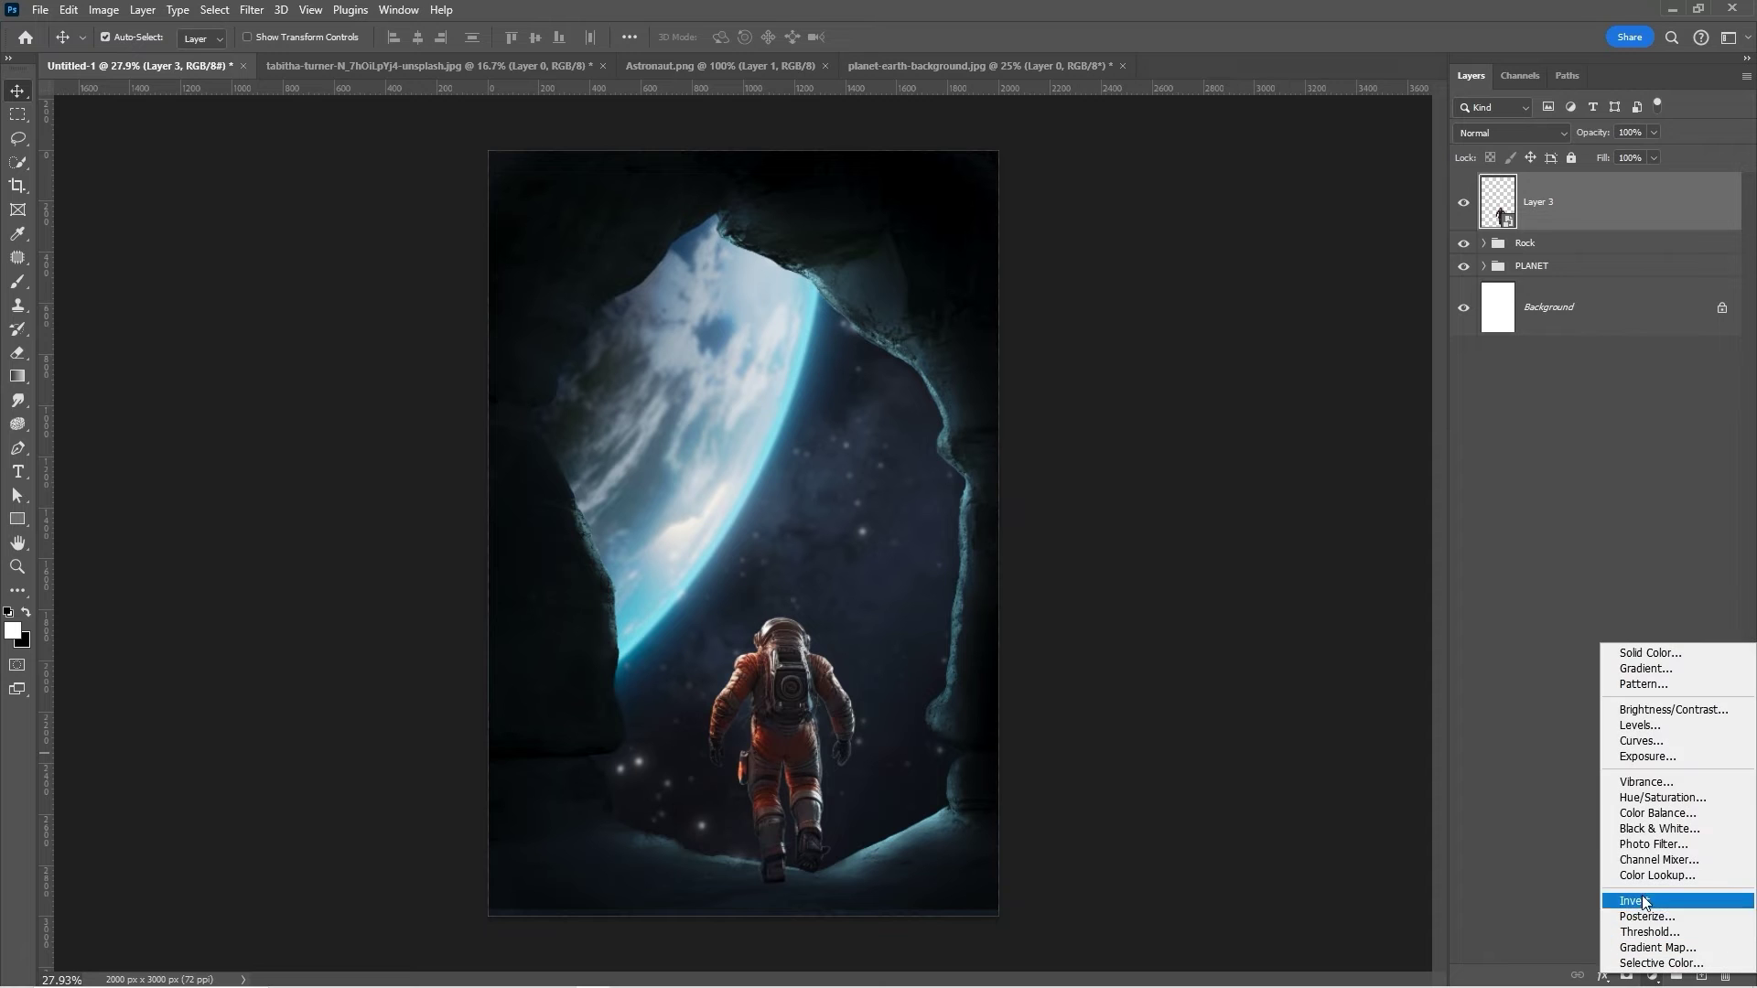
left_click(1639, 743)
left_click_drag(498, 395, 488, 430)
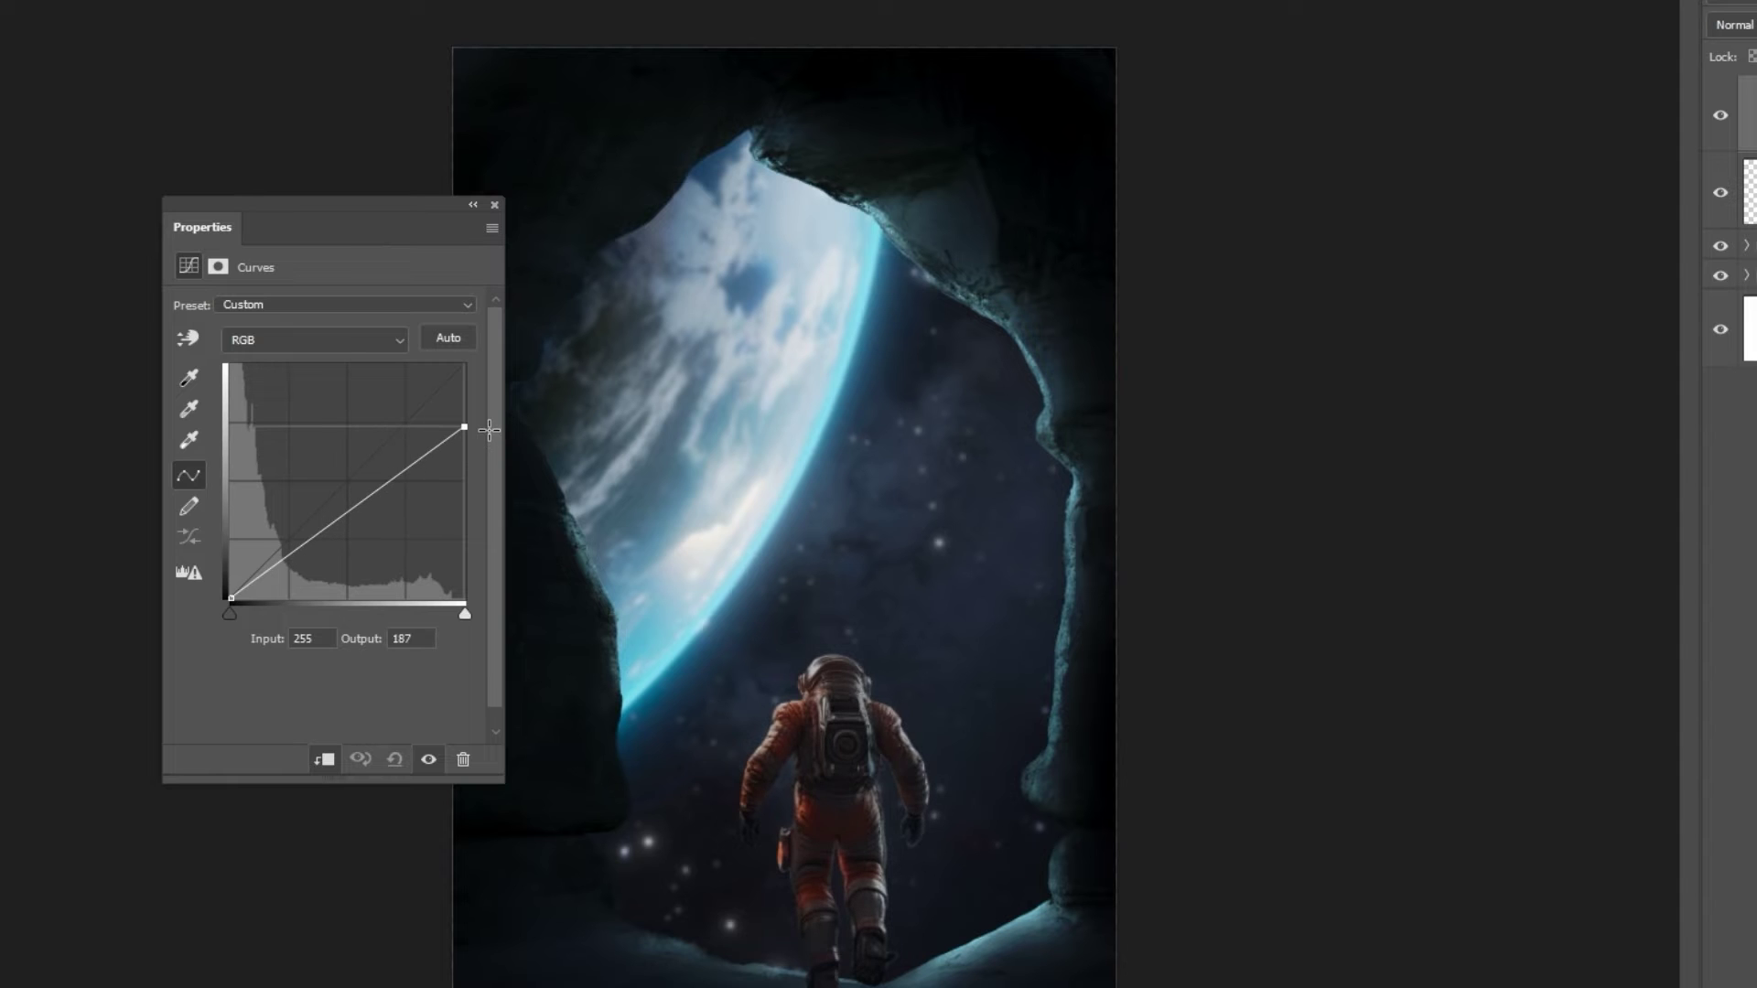
left_click(494, 204)
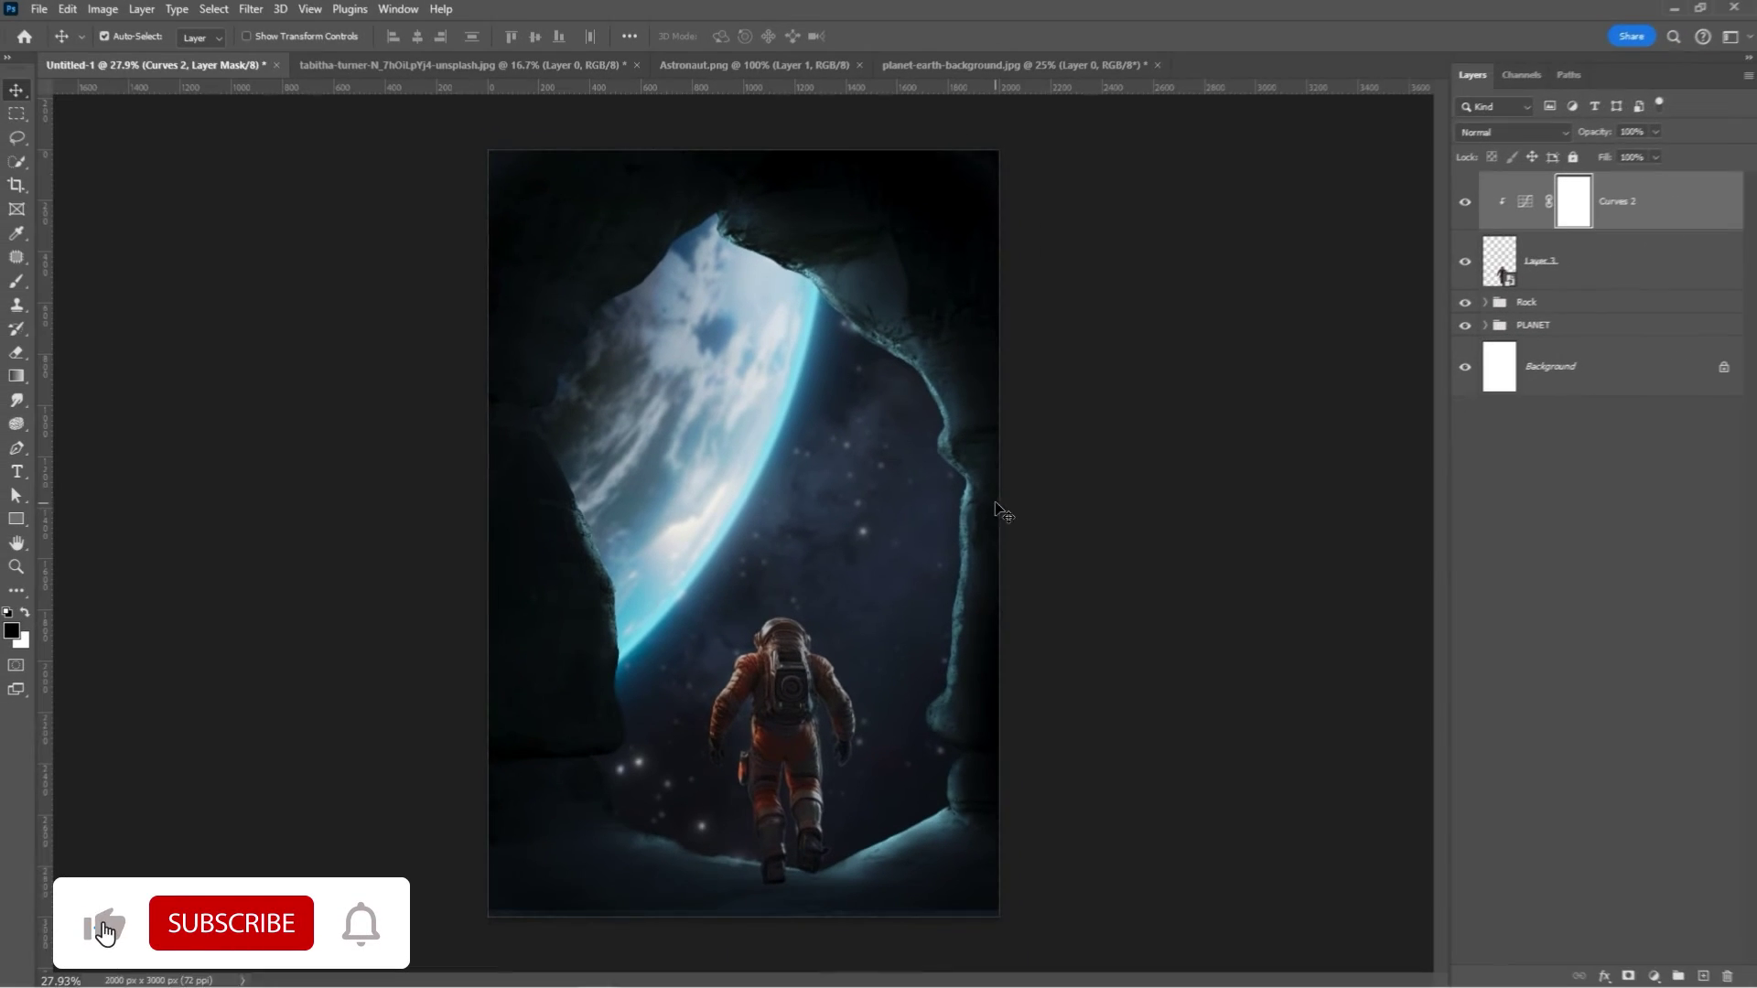
Add a Color Balance adjustment clipped to the astronaut and shift its midtones and shadows slightly toward blue.
left_click(1653, 975)
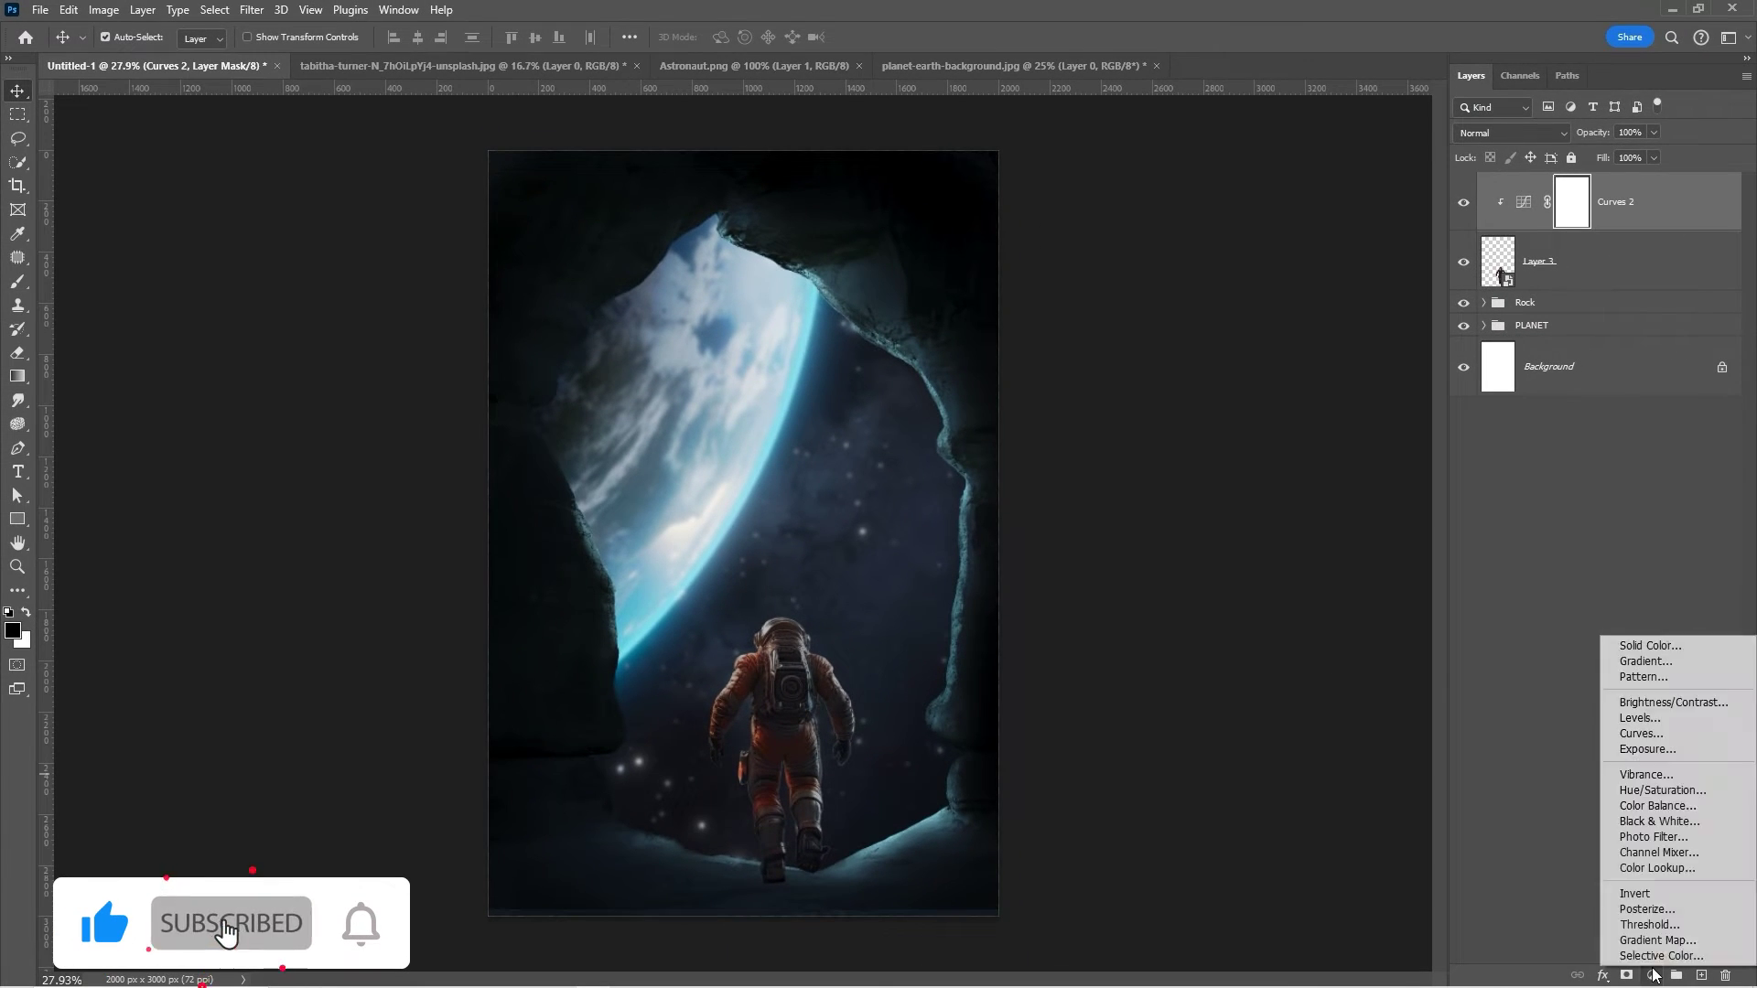
left_click(1664, 805)
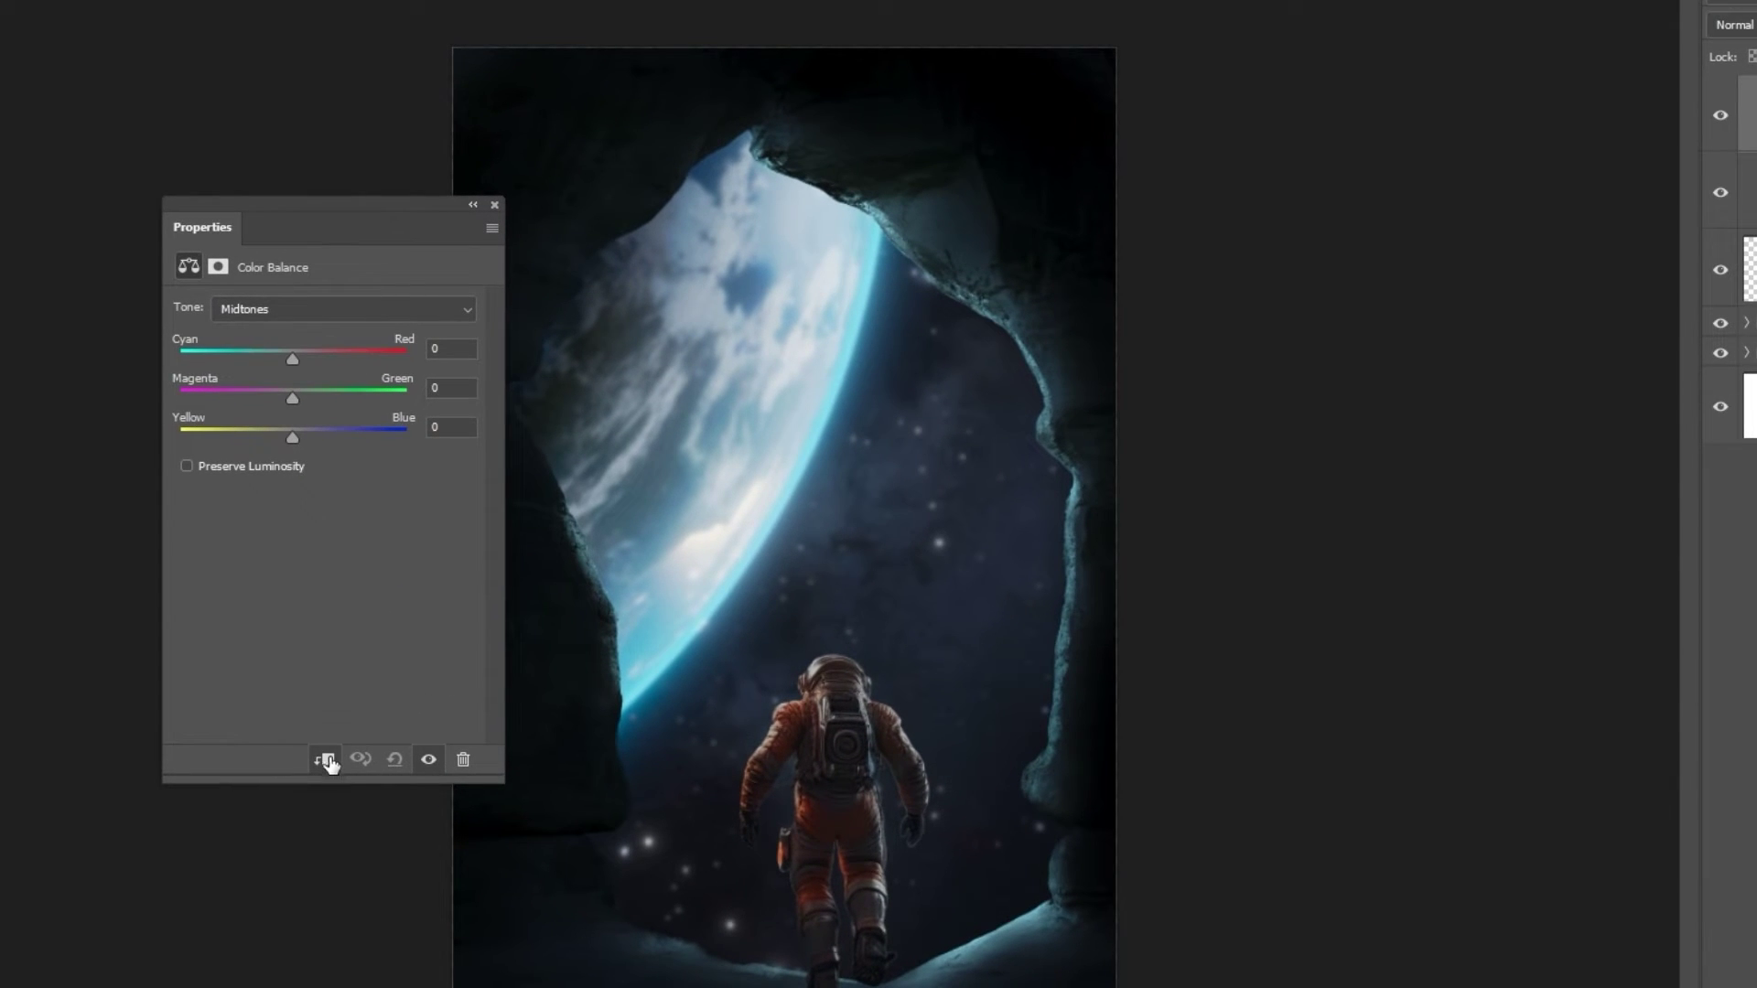
left_click_drag(294, 432, 306, 437)
left_click(338, 309)
left_click(337, 327)
left_click_drag(292, 435, 296, 434)
Set the astronaut's Color Balance highlights to -3 Cyan/Red and +3 Yellow/Blue.
left_click(311, 310)
left_click(274, 371)
left_click_drag(293, 360, 289, 359)
left_click_drag(293, 432, 296, 441)
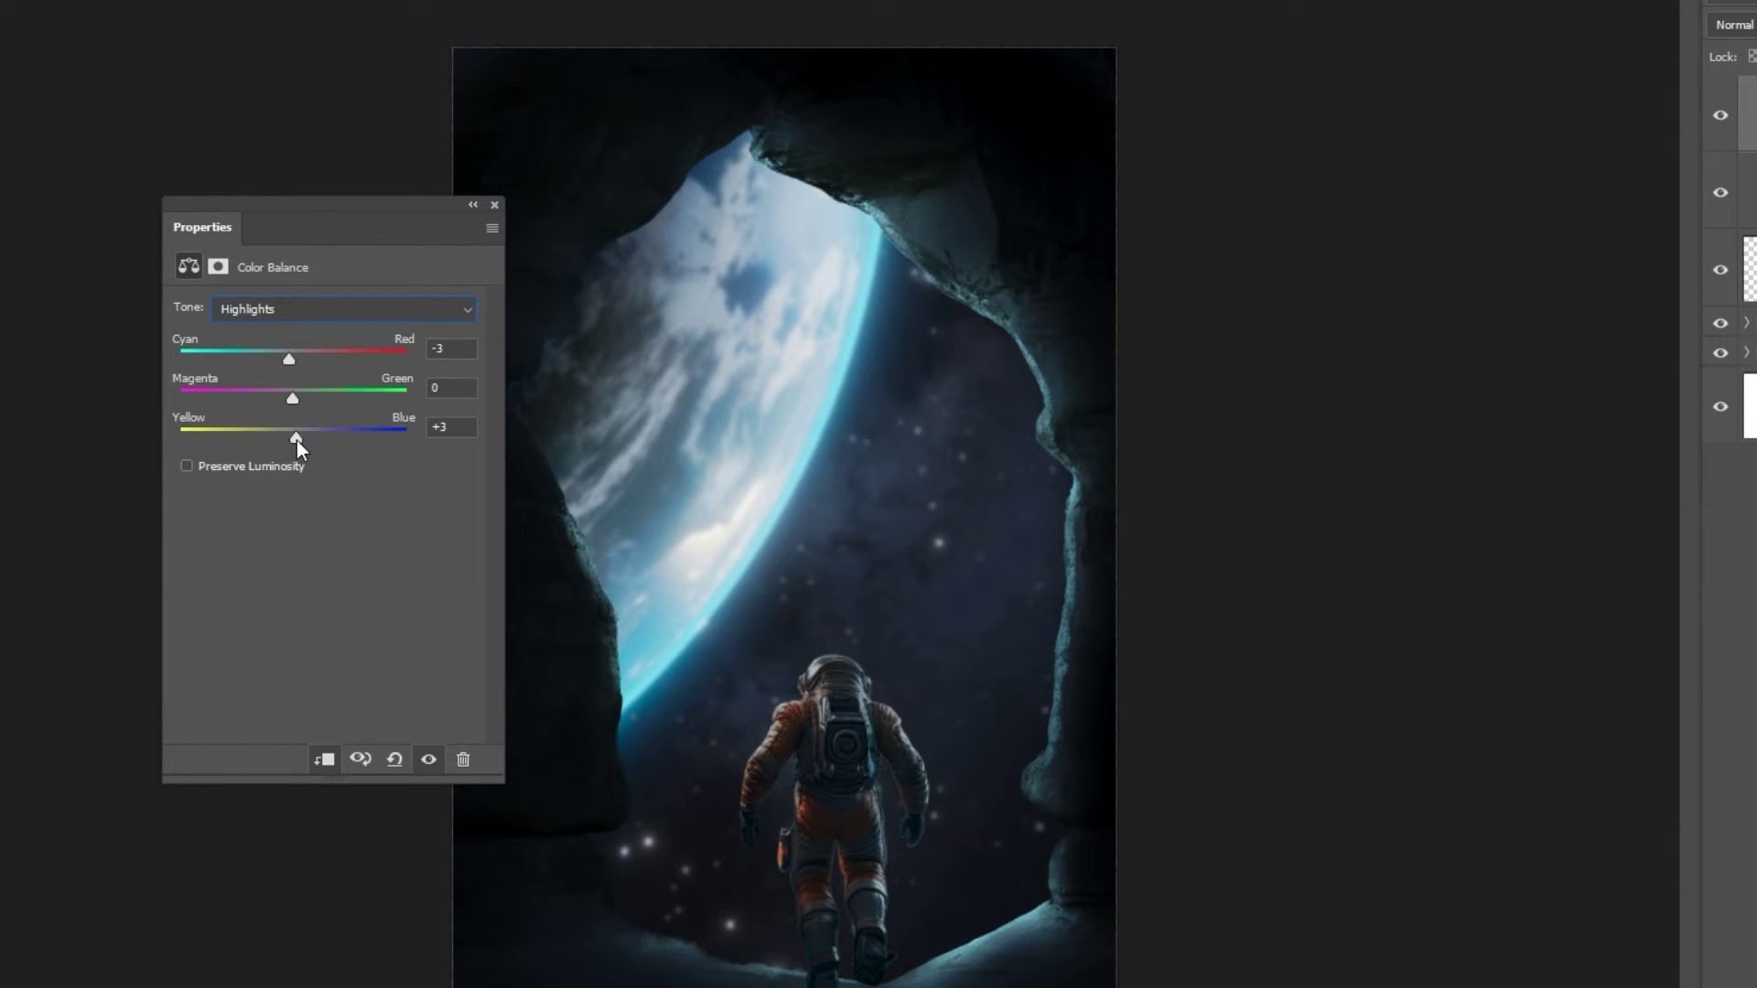
left_click(495, 206)
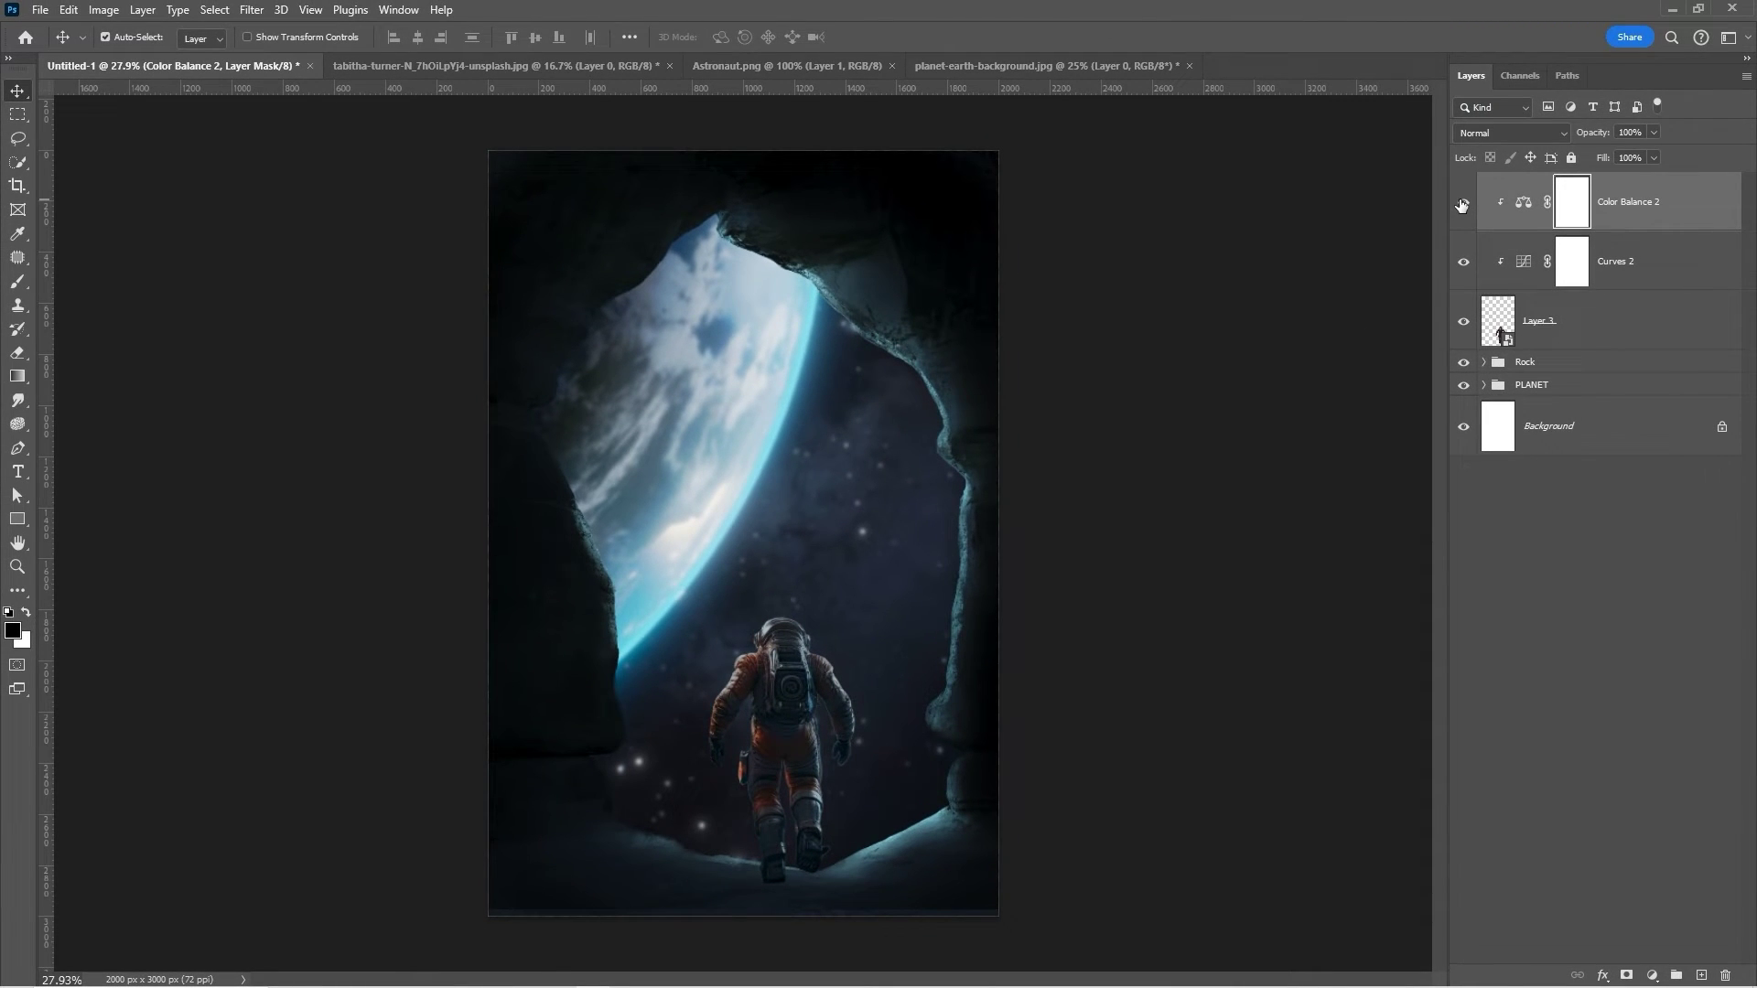
Add a Hue/Saturation adjustment clipped to the astronaut and set its saturation to -23.
left_click(1651, 974)
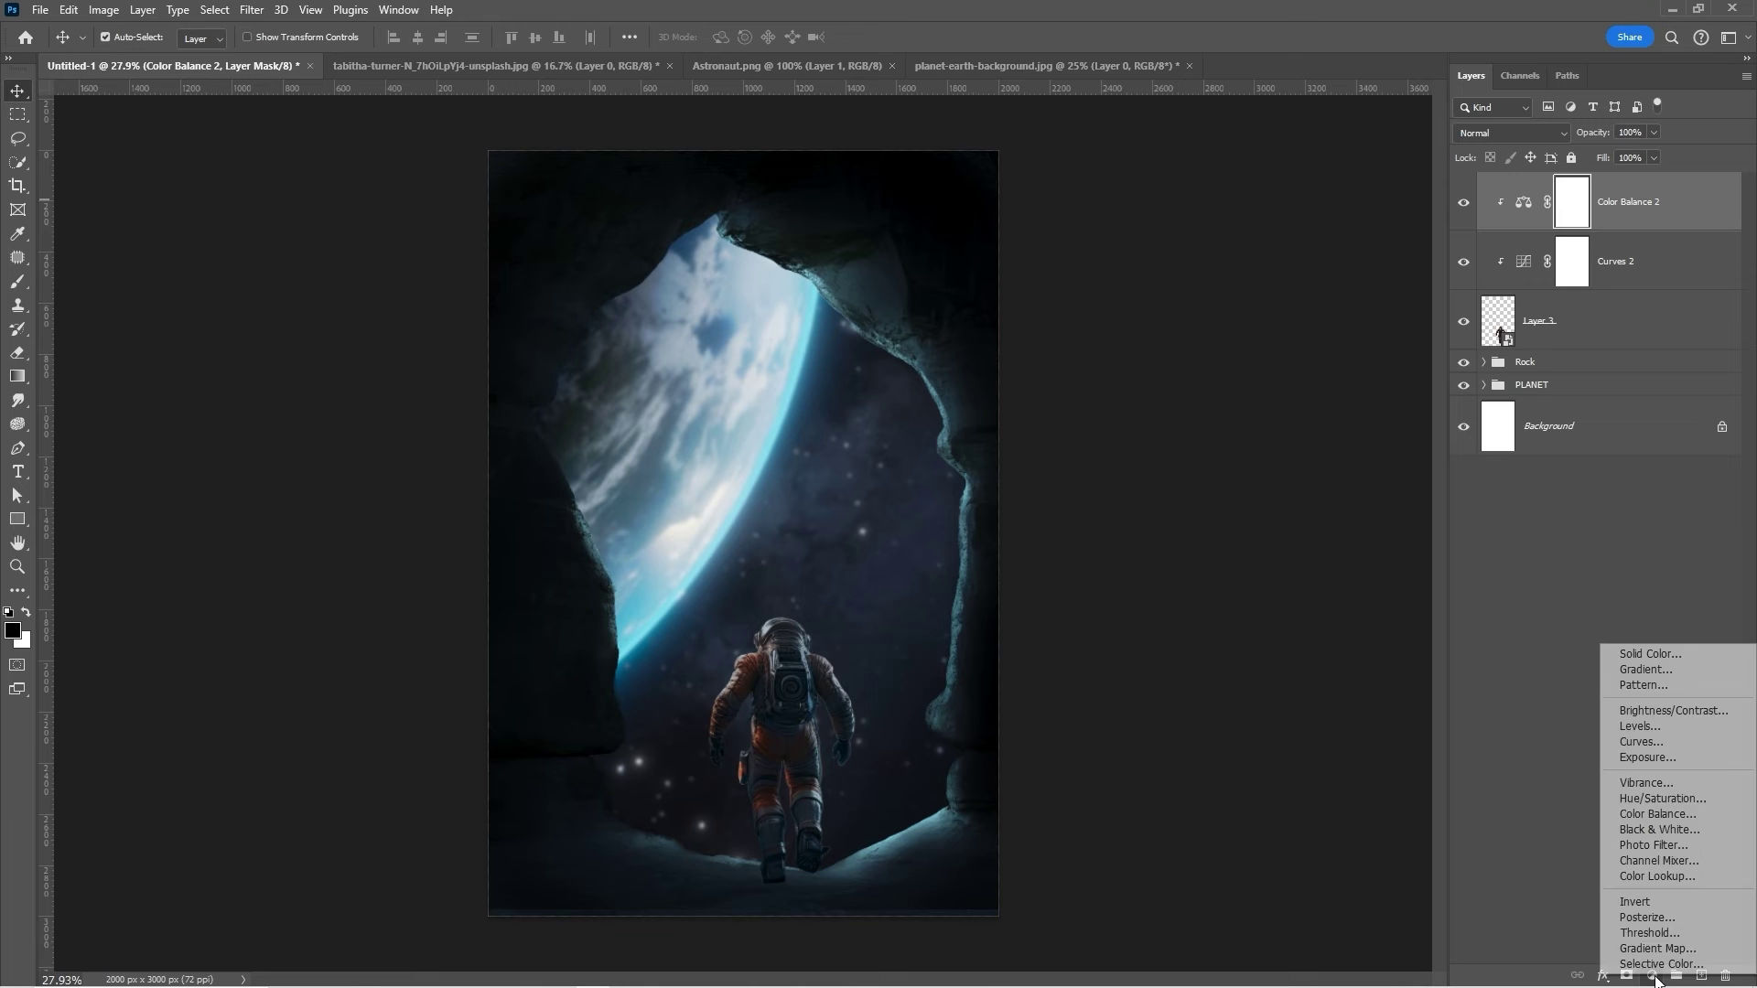
left_click(1662, 801)
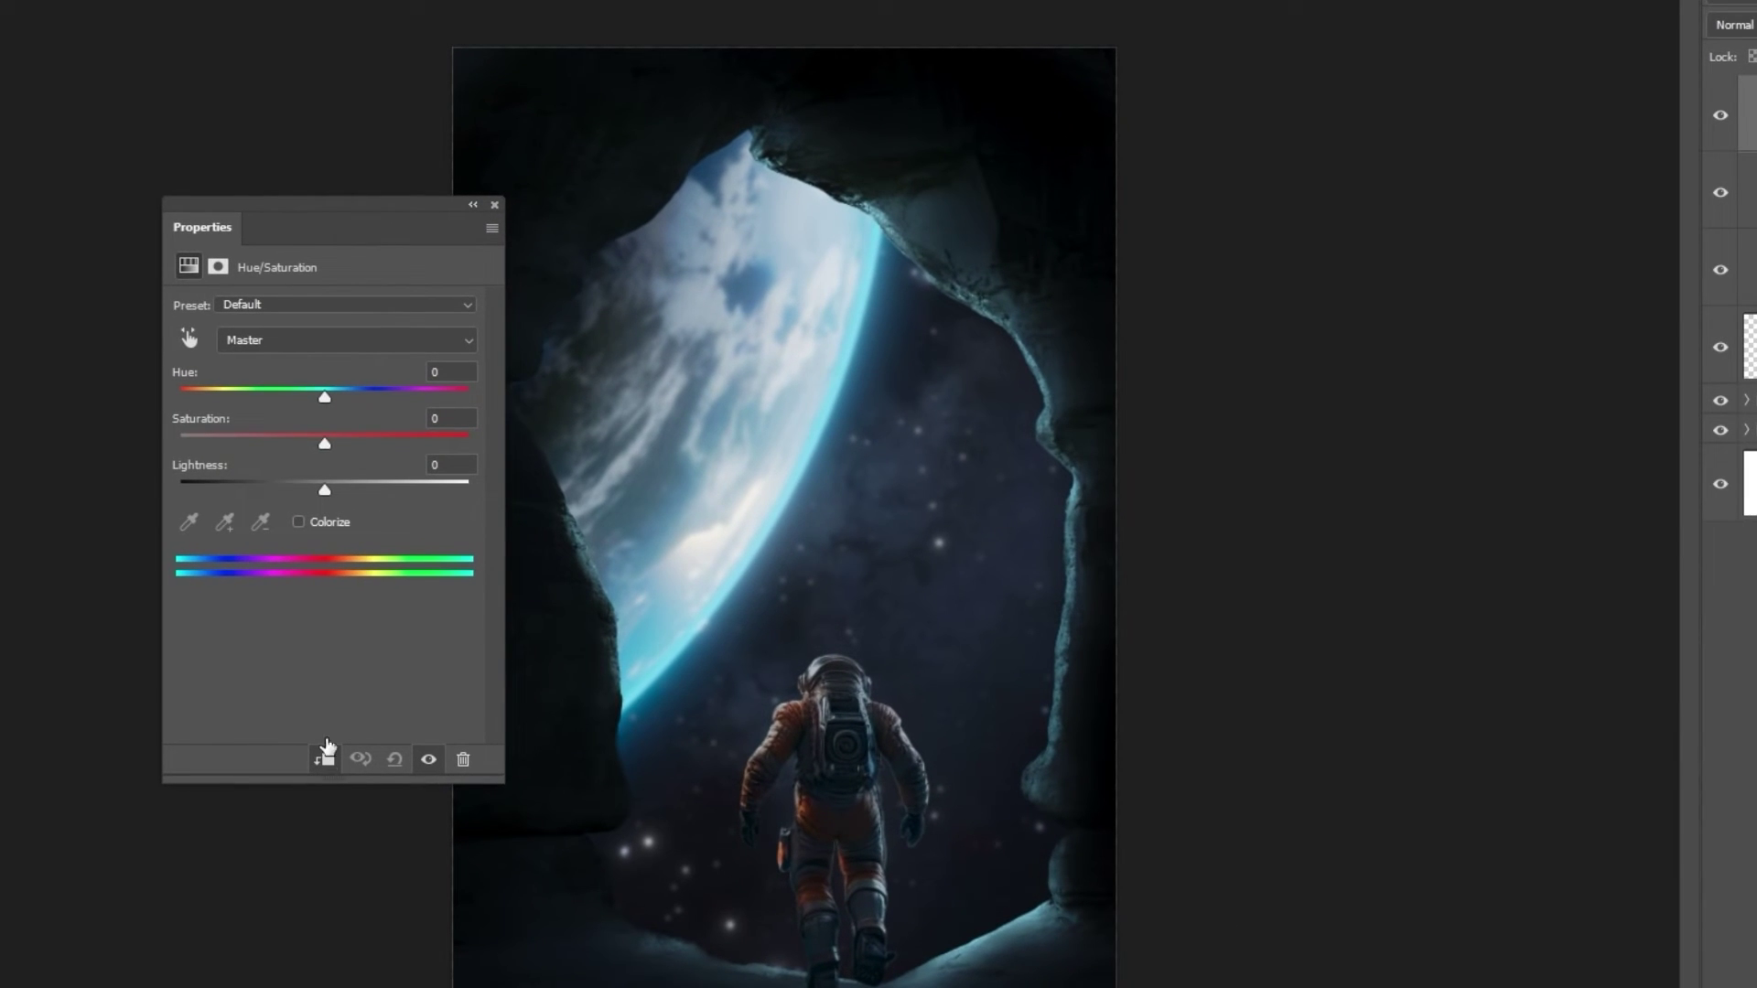
left_click_drag(326, 445, 304, 443)
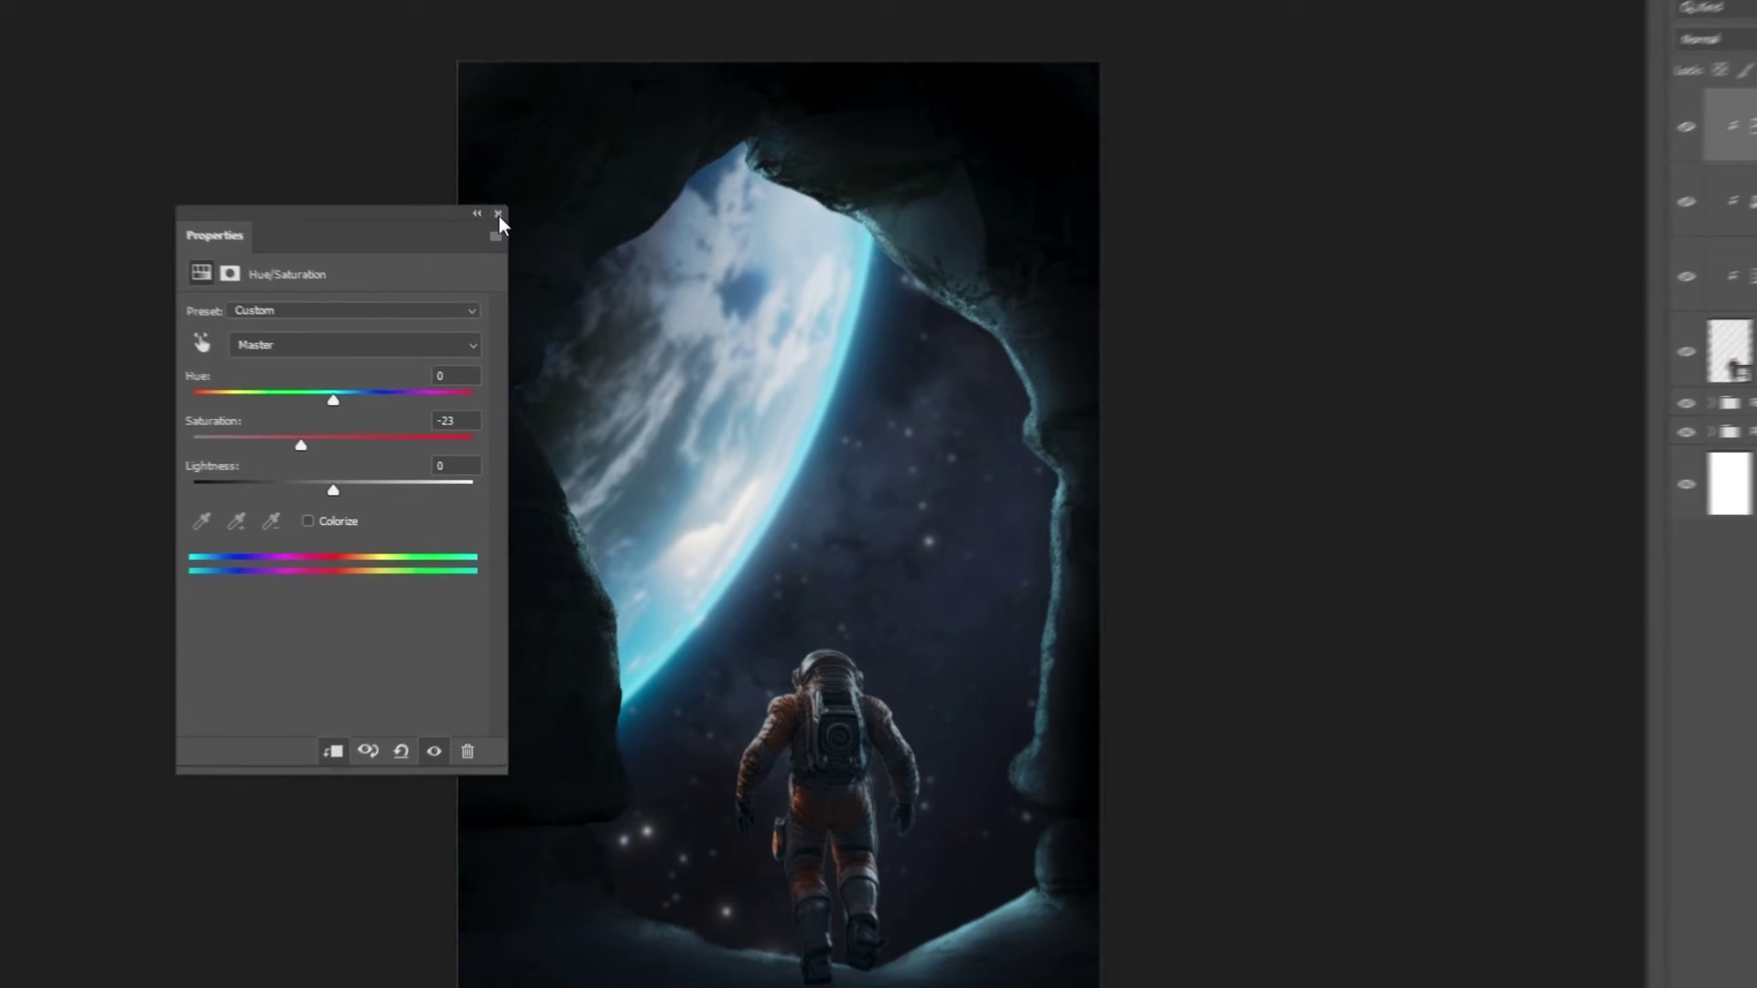
left_click(494, 205)
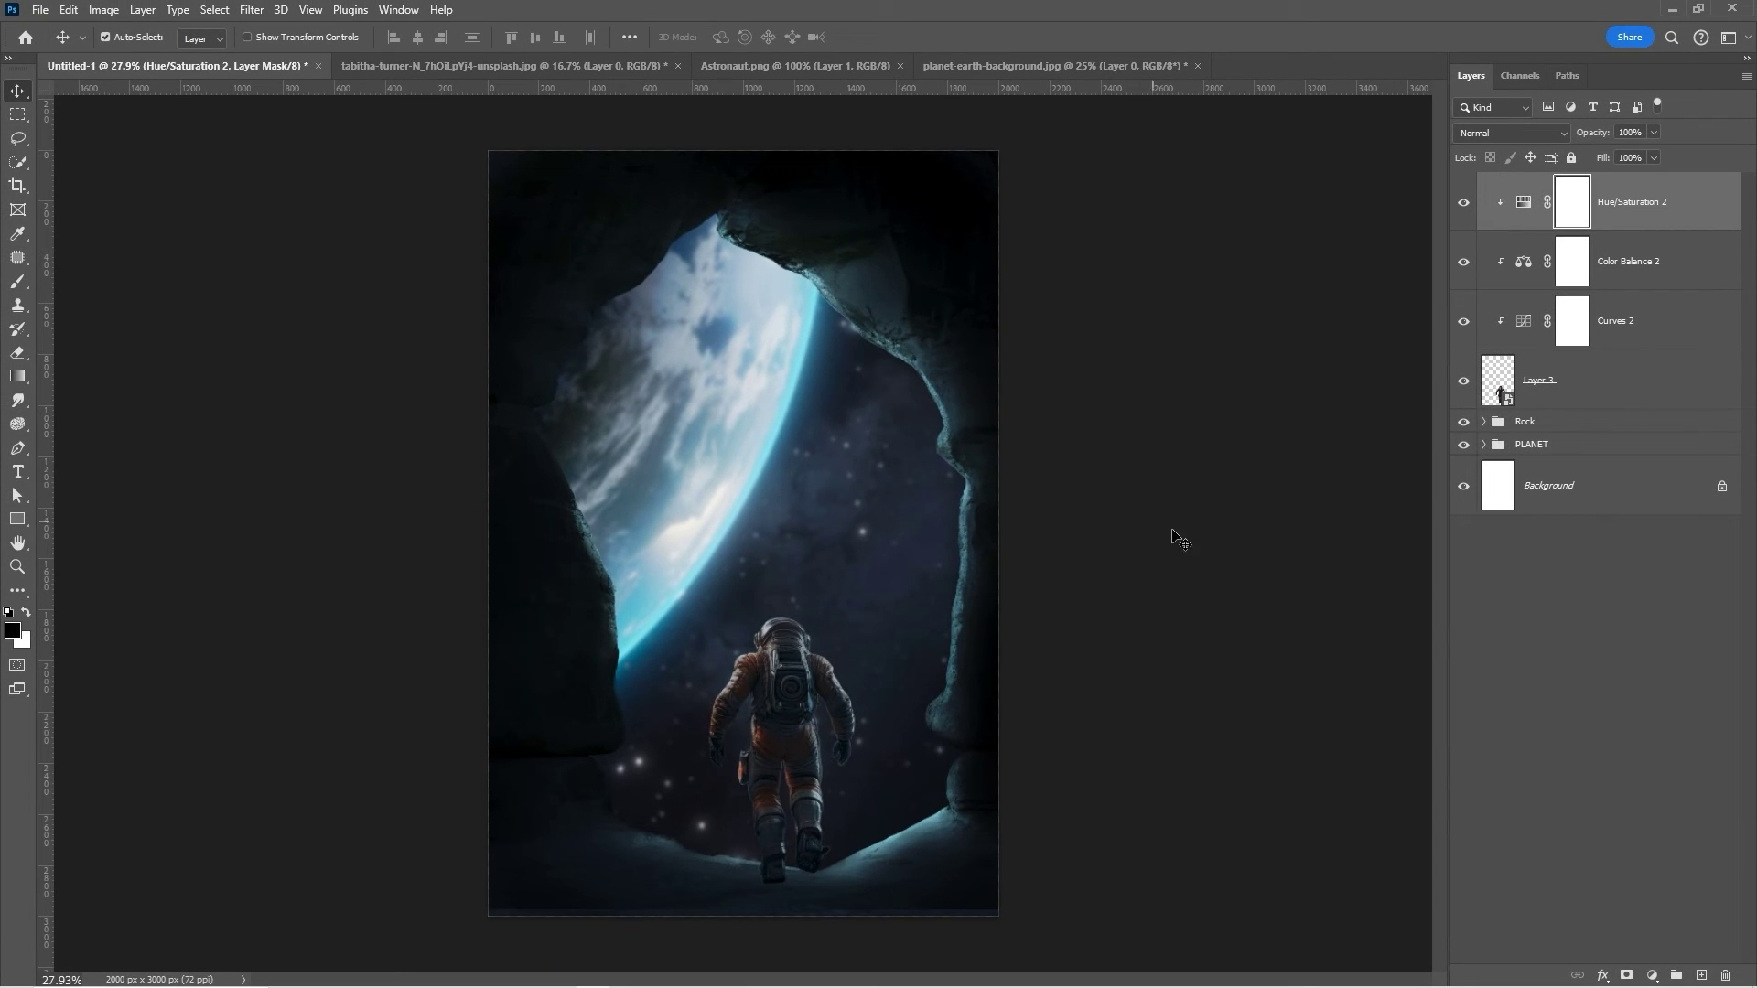
Add a Curves adjustment clipped to the astronaut with its white point at output 0, and invert its mask to black.
left_click(1651, 975)
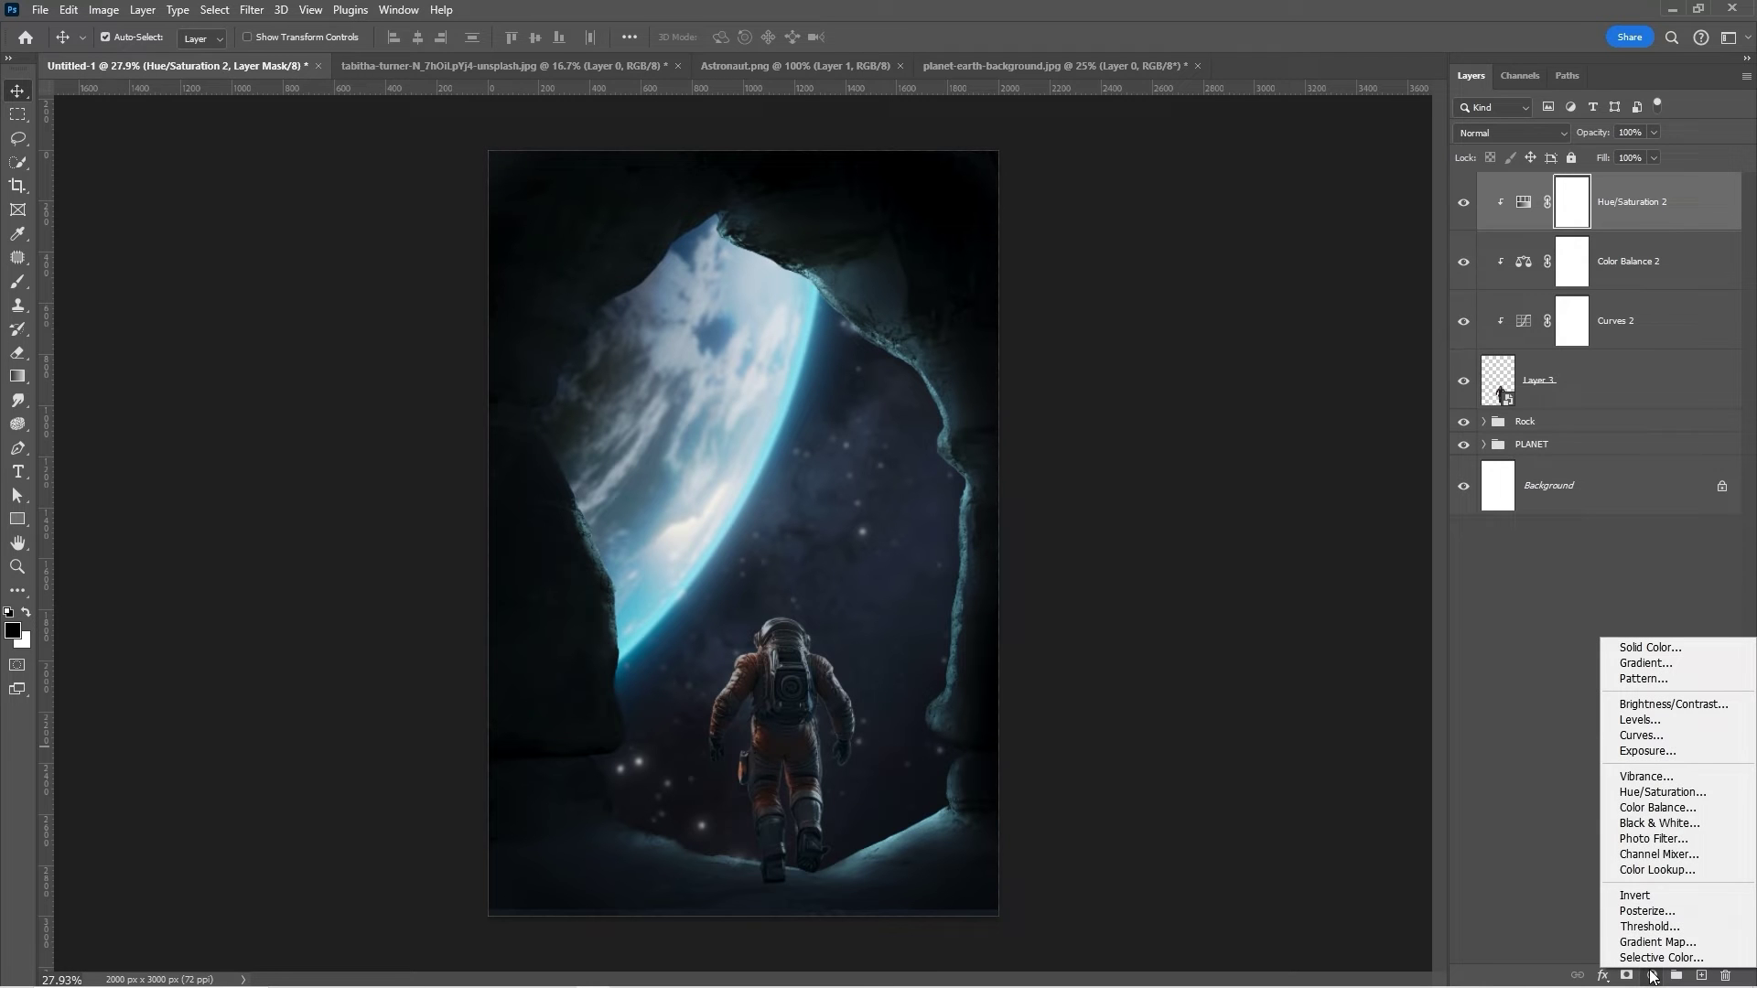
left_click(1644, 736)
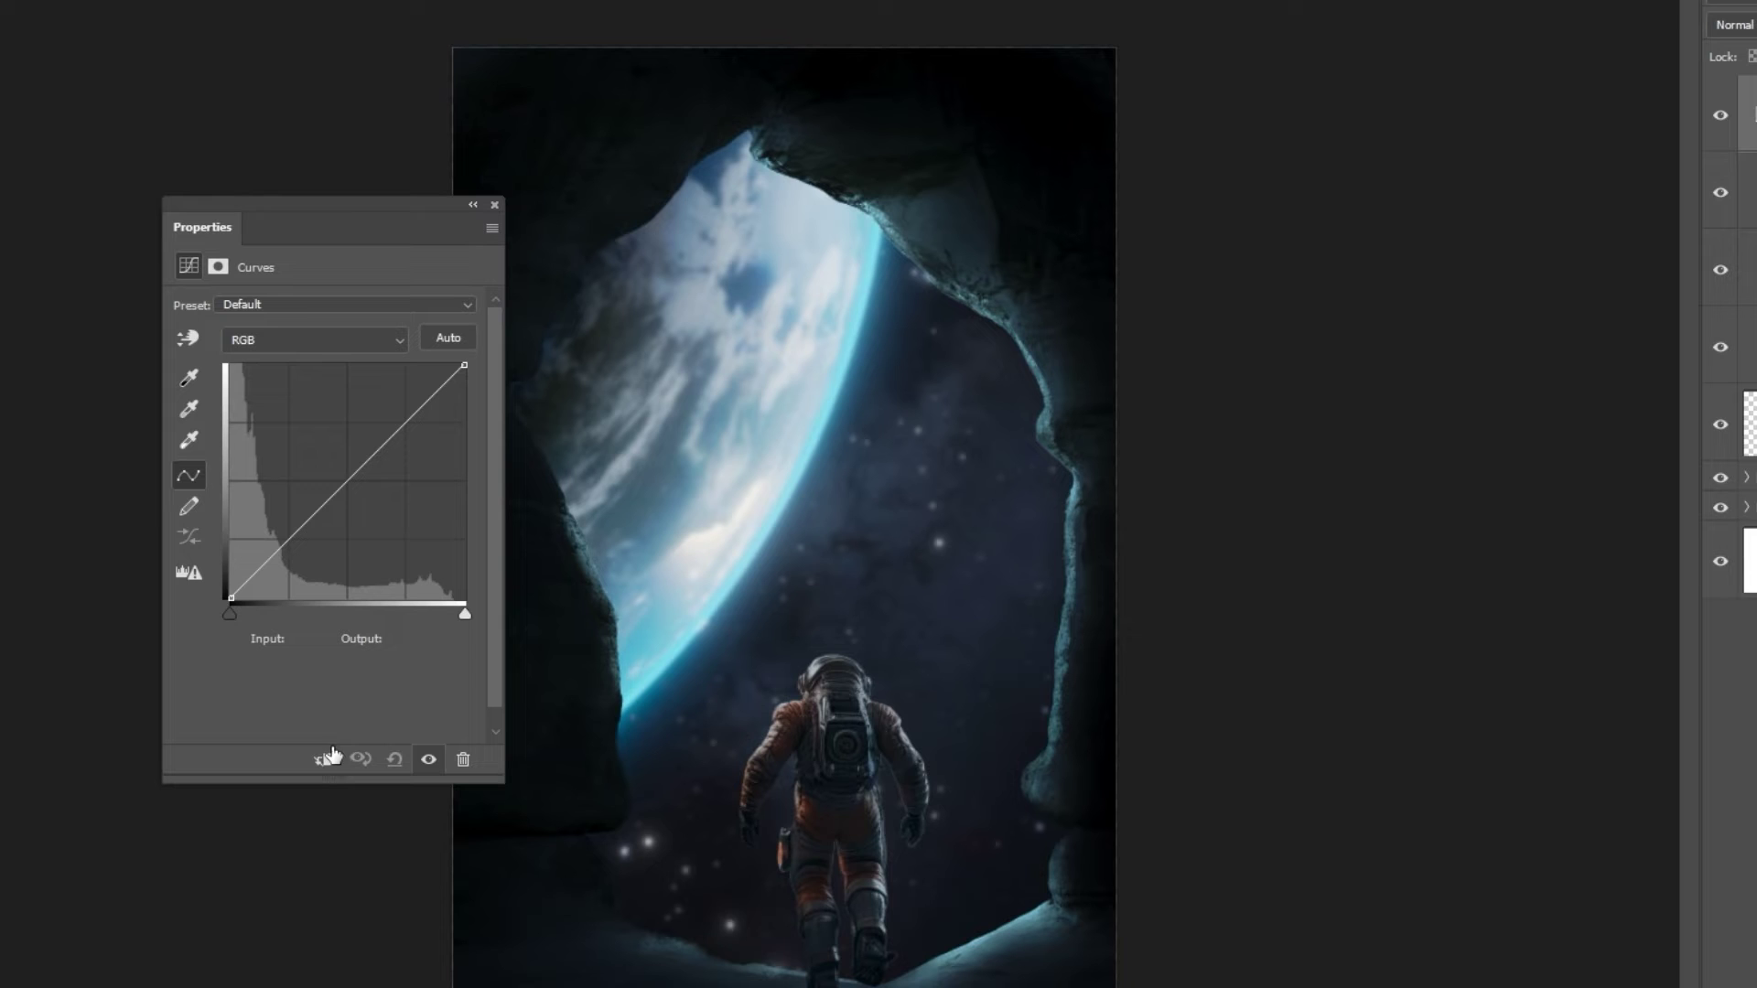
left_click_drag(467, 369, 483, 644)
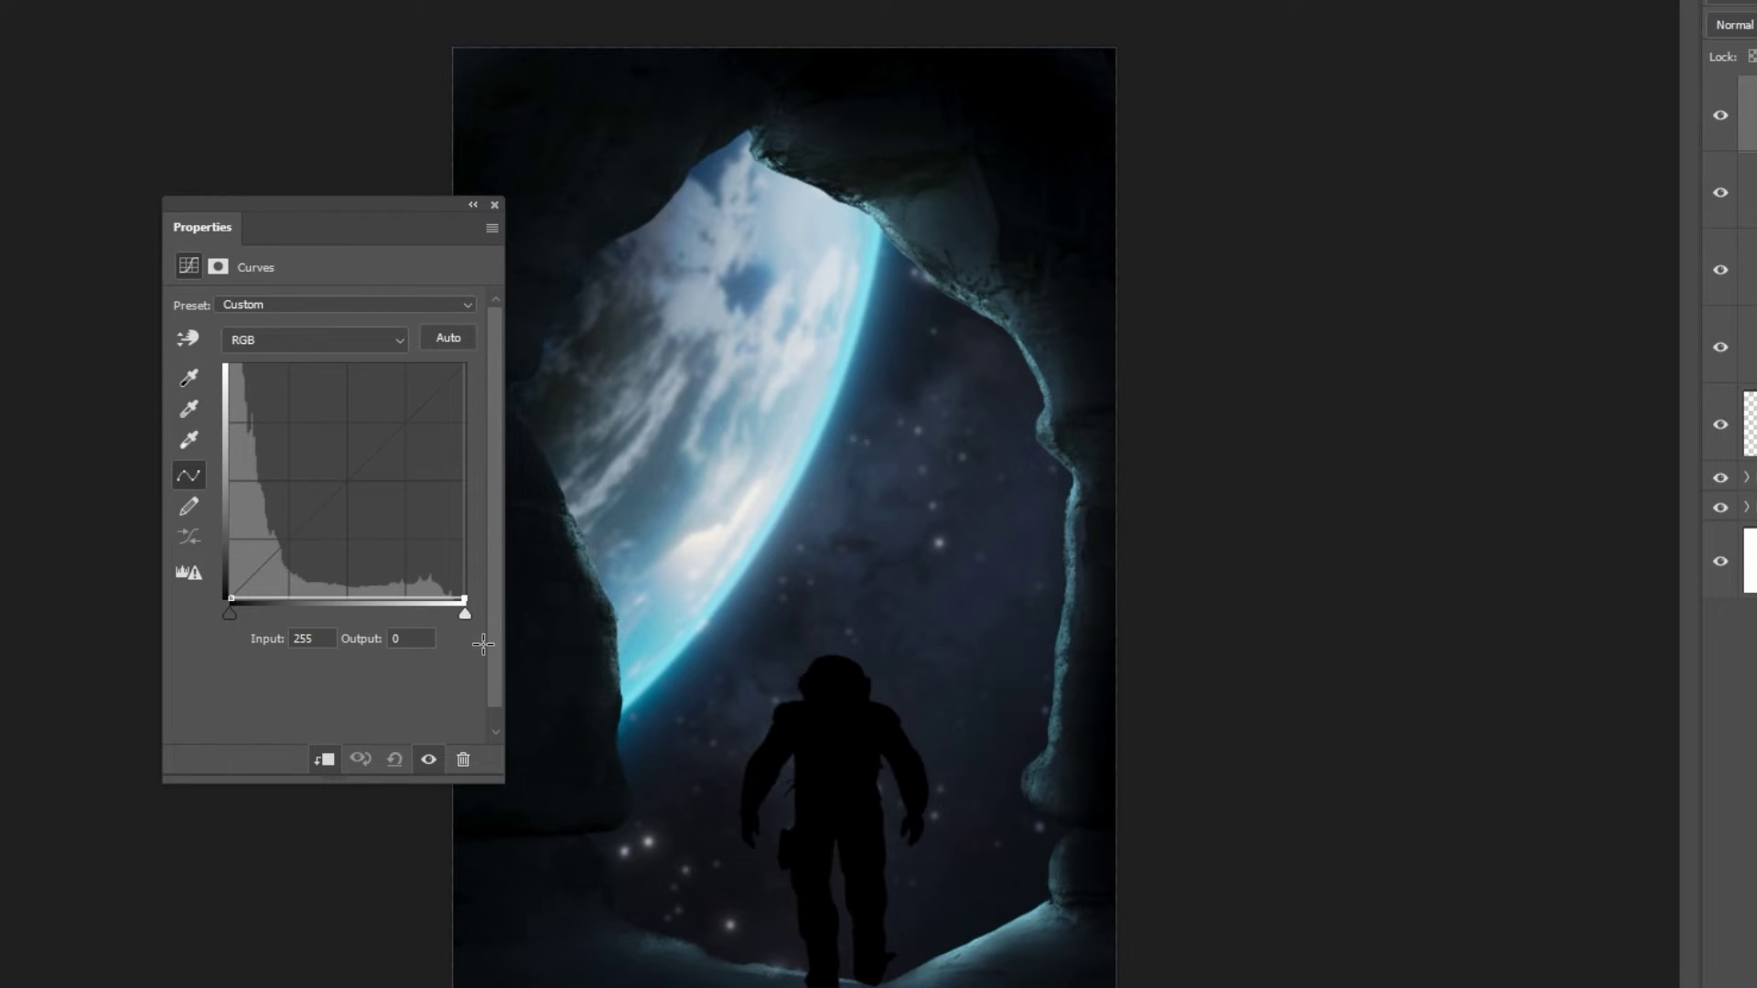
left_click(496, 206)
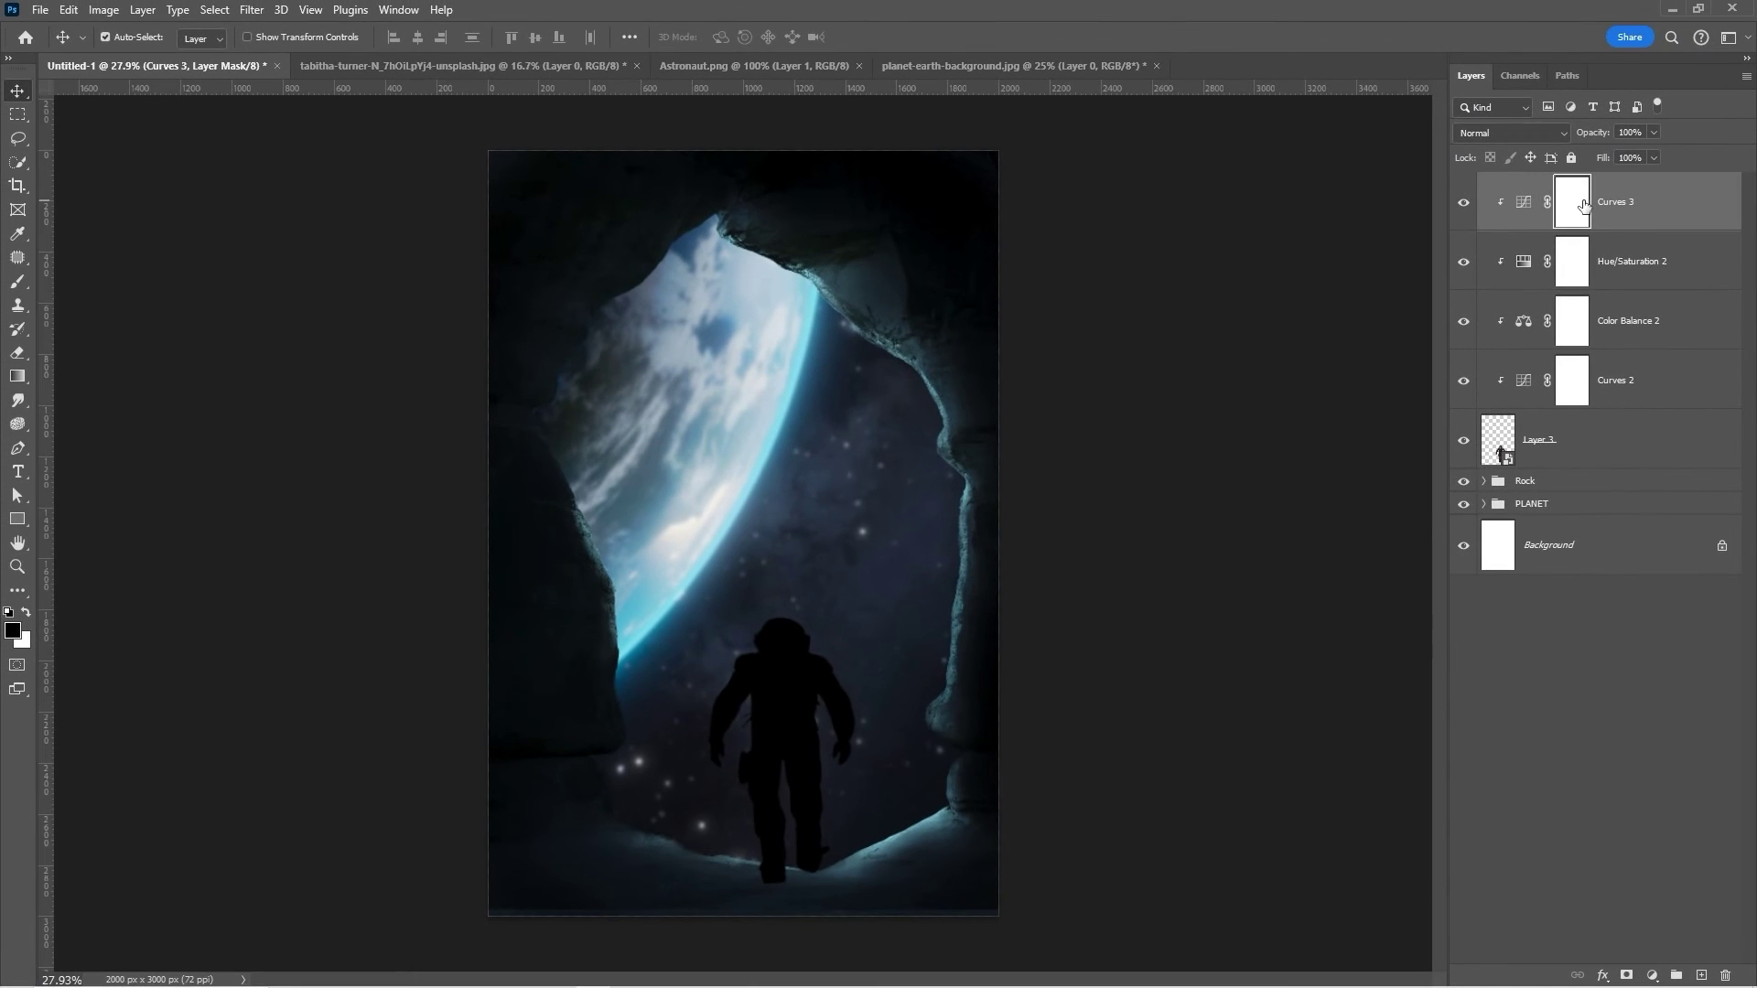
key("ctrl+i")
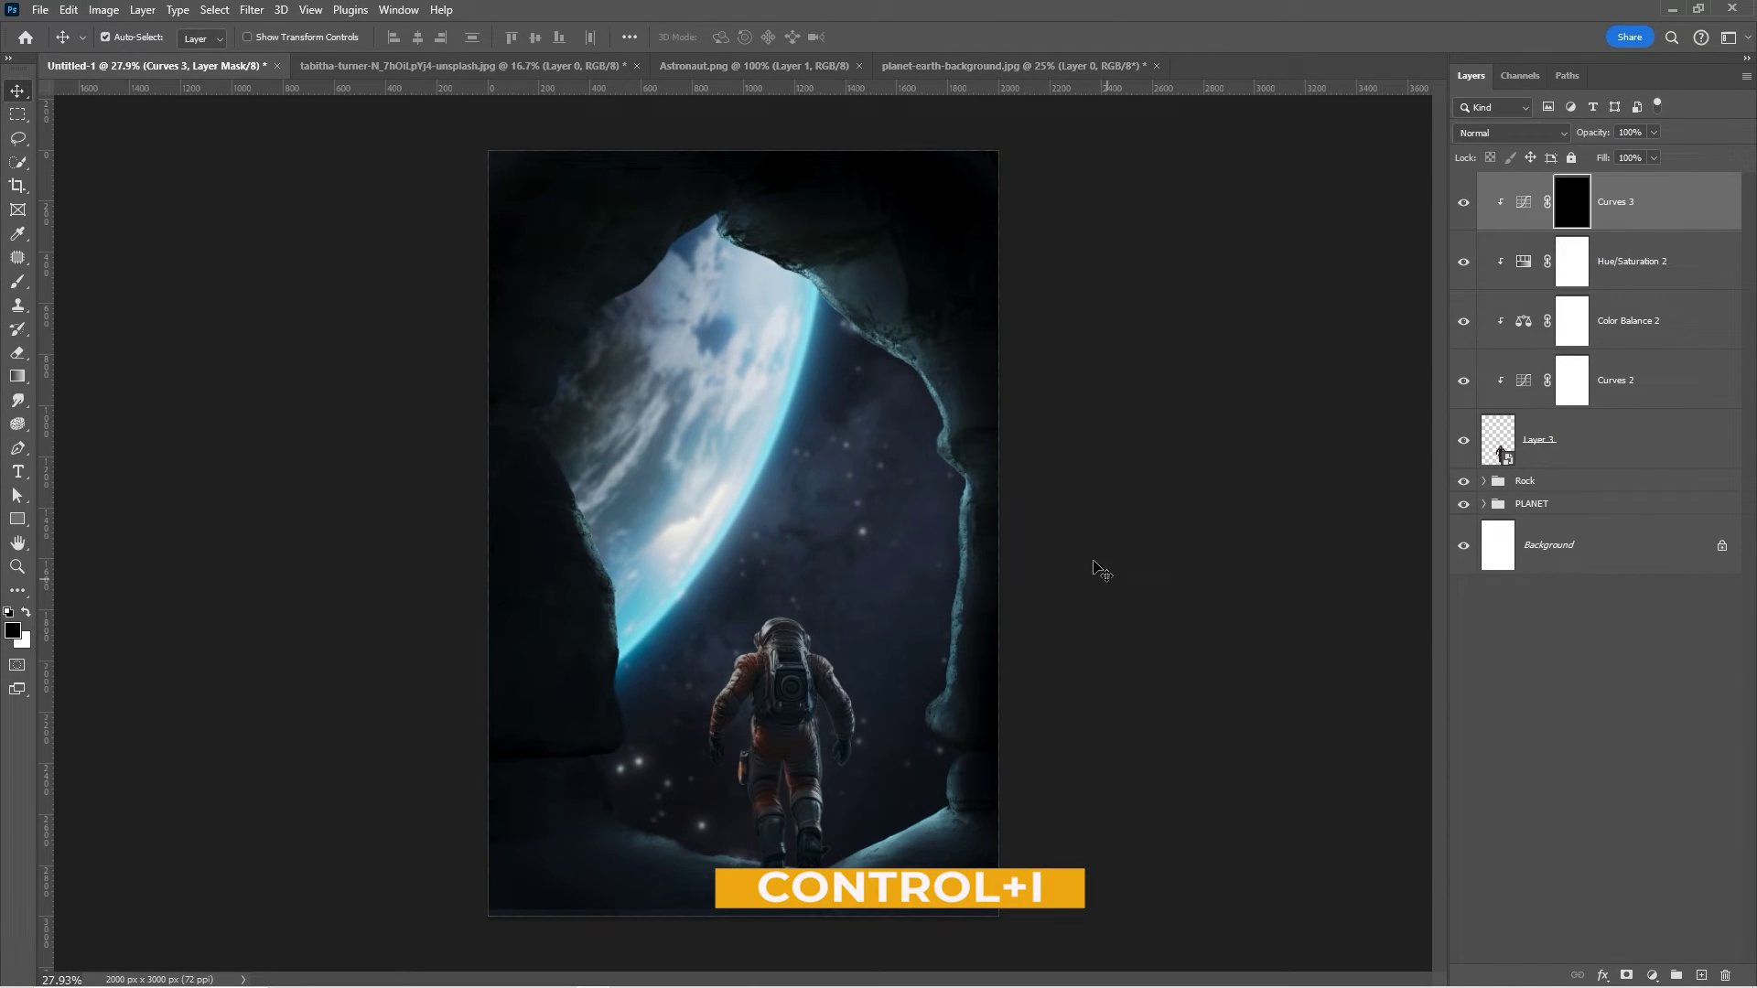
Paint white on the new Curves mask with a 500 px soft brush at 12% flow to darken the astronaut's right side and legs.
key("b")
right_click(876, 517)
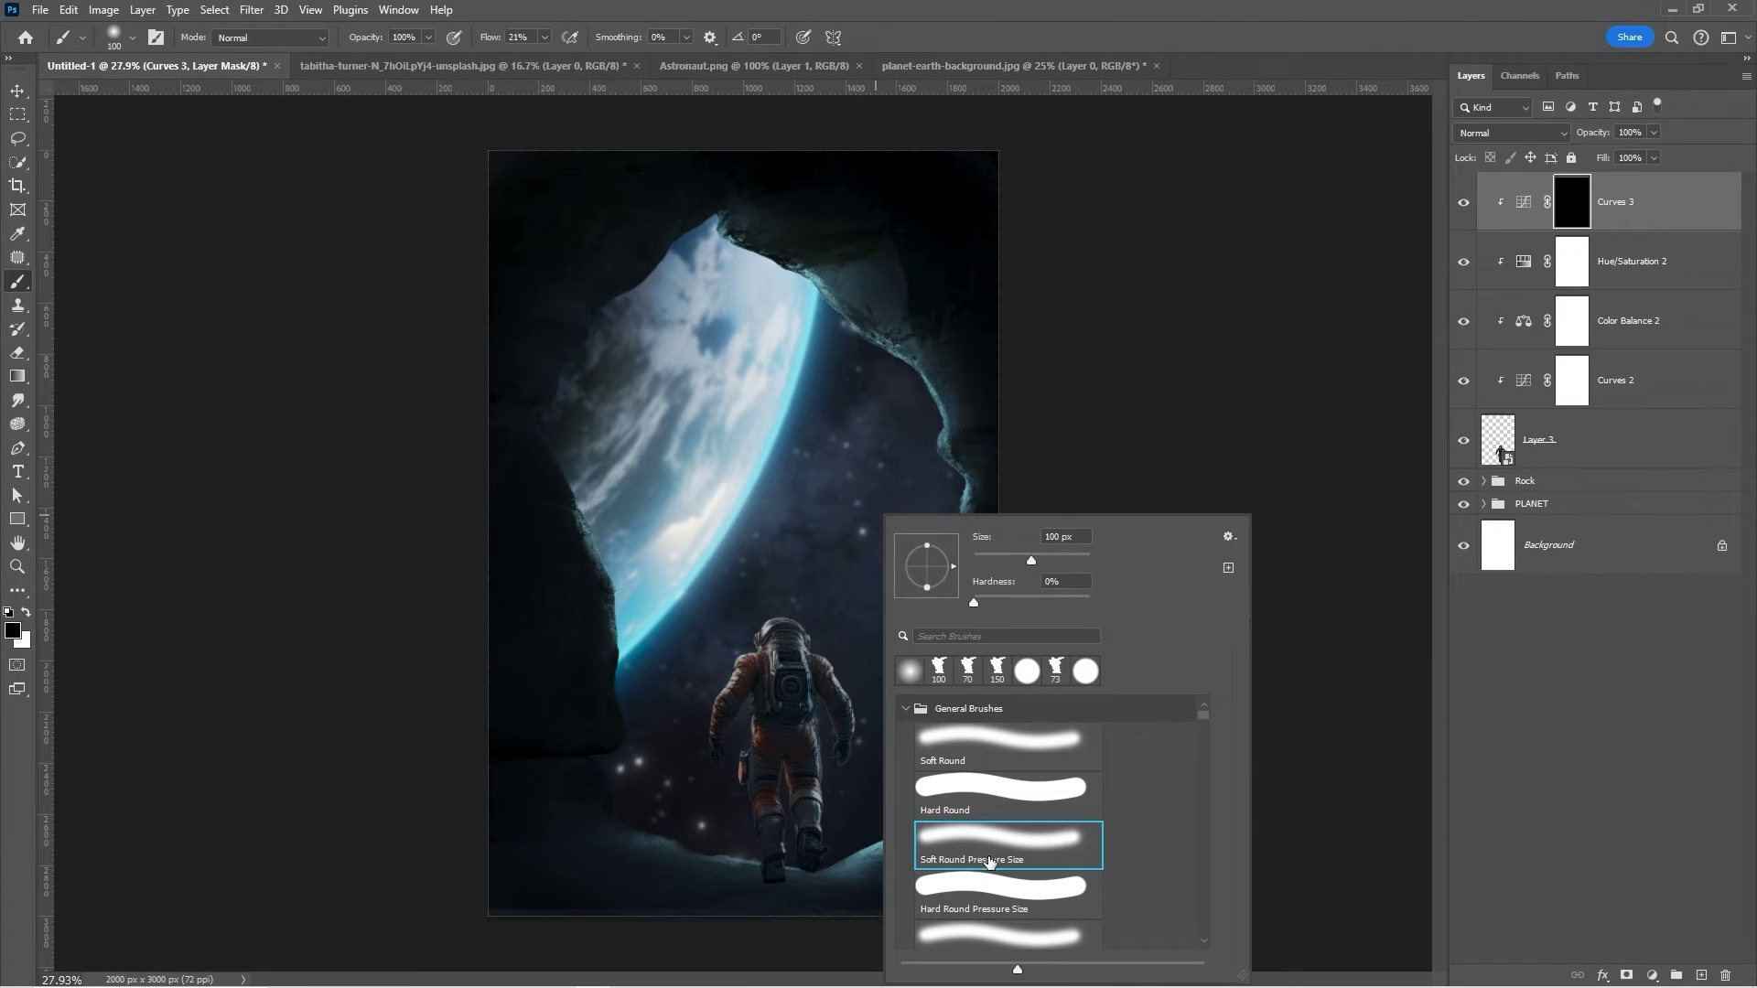
left_click(542, 35)
left_click(543, 38)
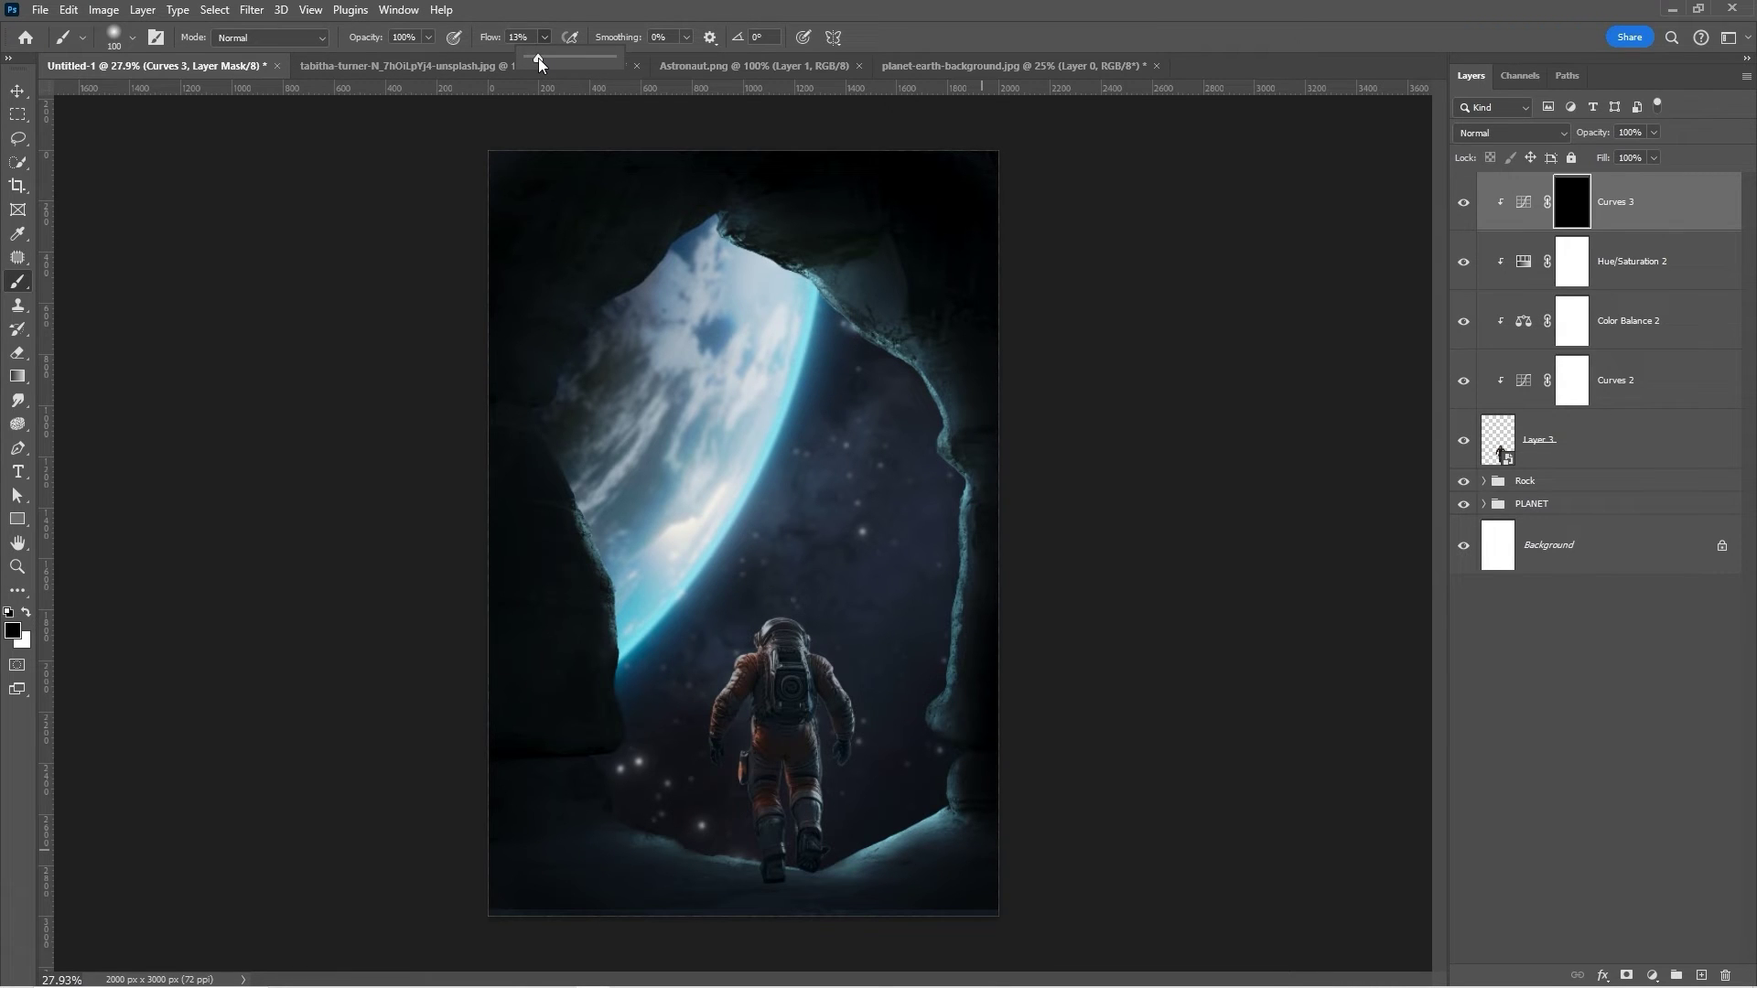
left_click_drag(538, 58, 536, 58)
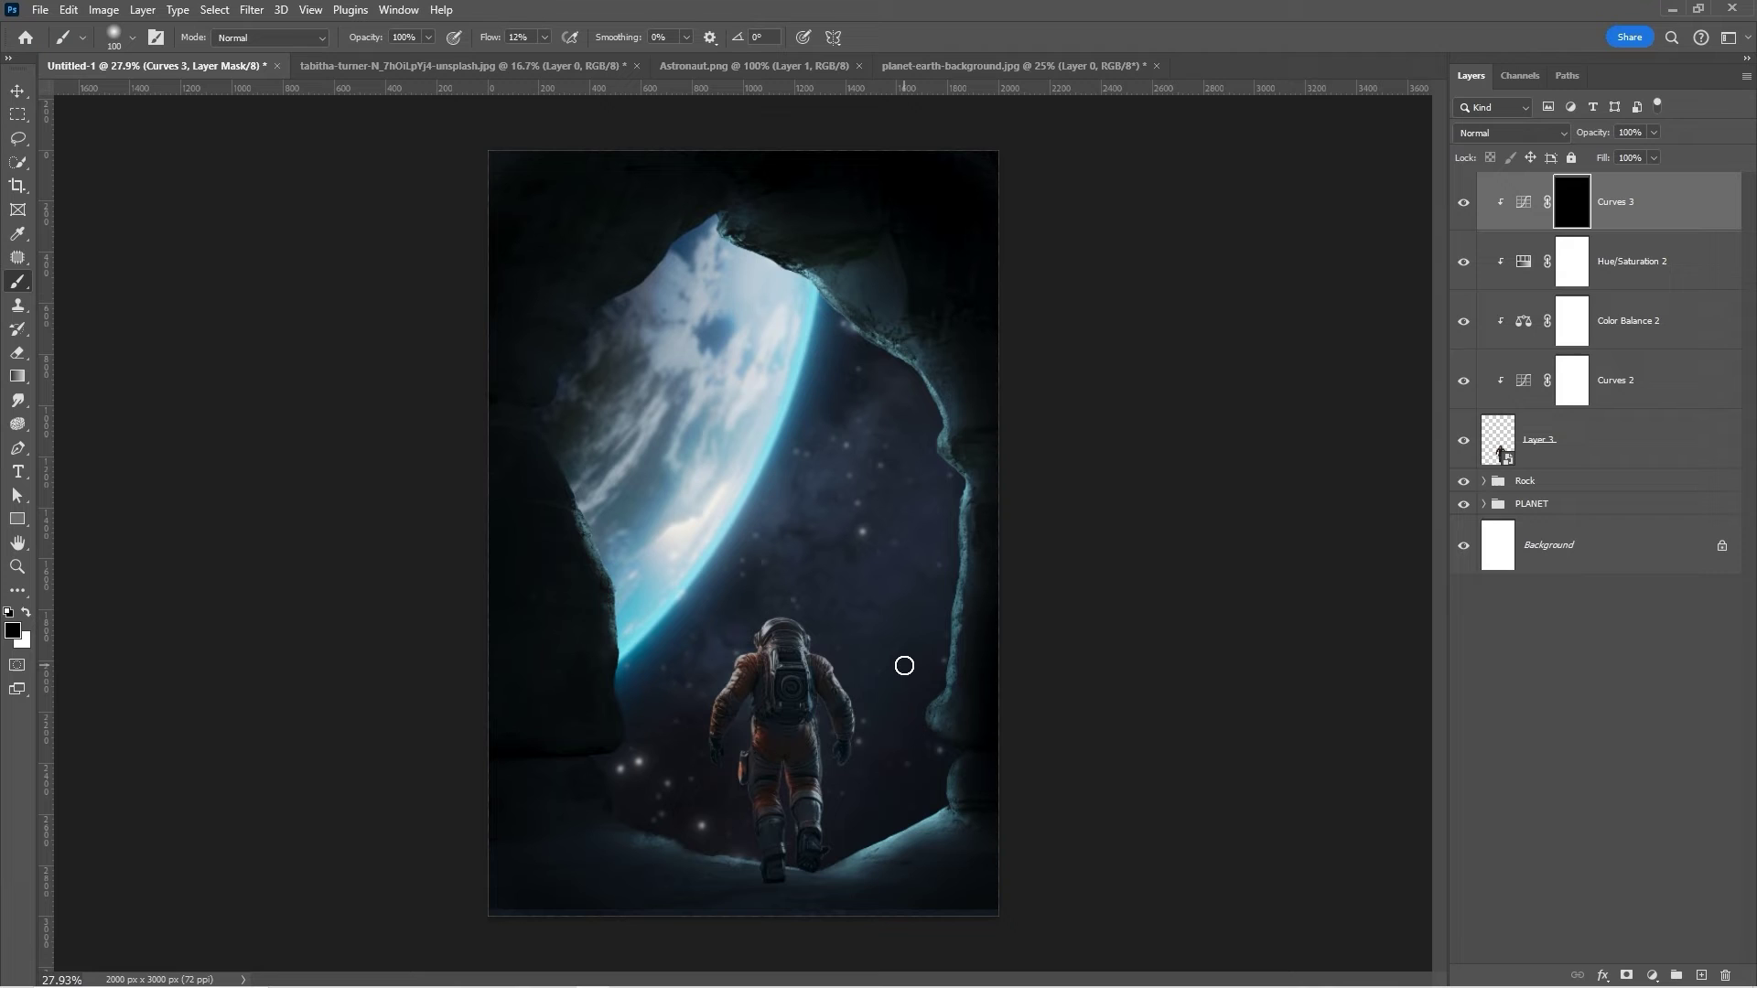
key("bracketright")
key("bracketright")
key("bracketright")
key("bracketright")
key("x")
mouse_move(834, 730)
left_mouse_down()
mouse_move(822, 646)
mouse_move(841, 770)
left_mouse_up()
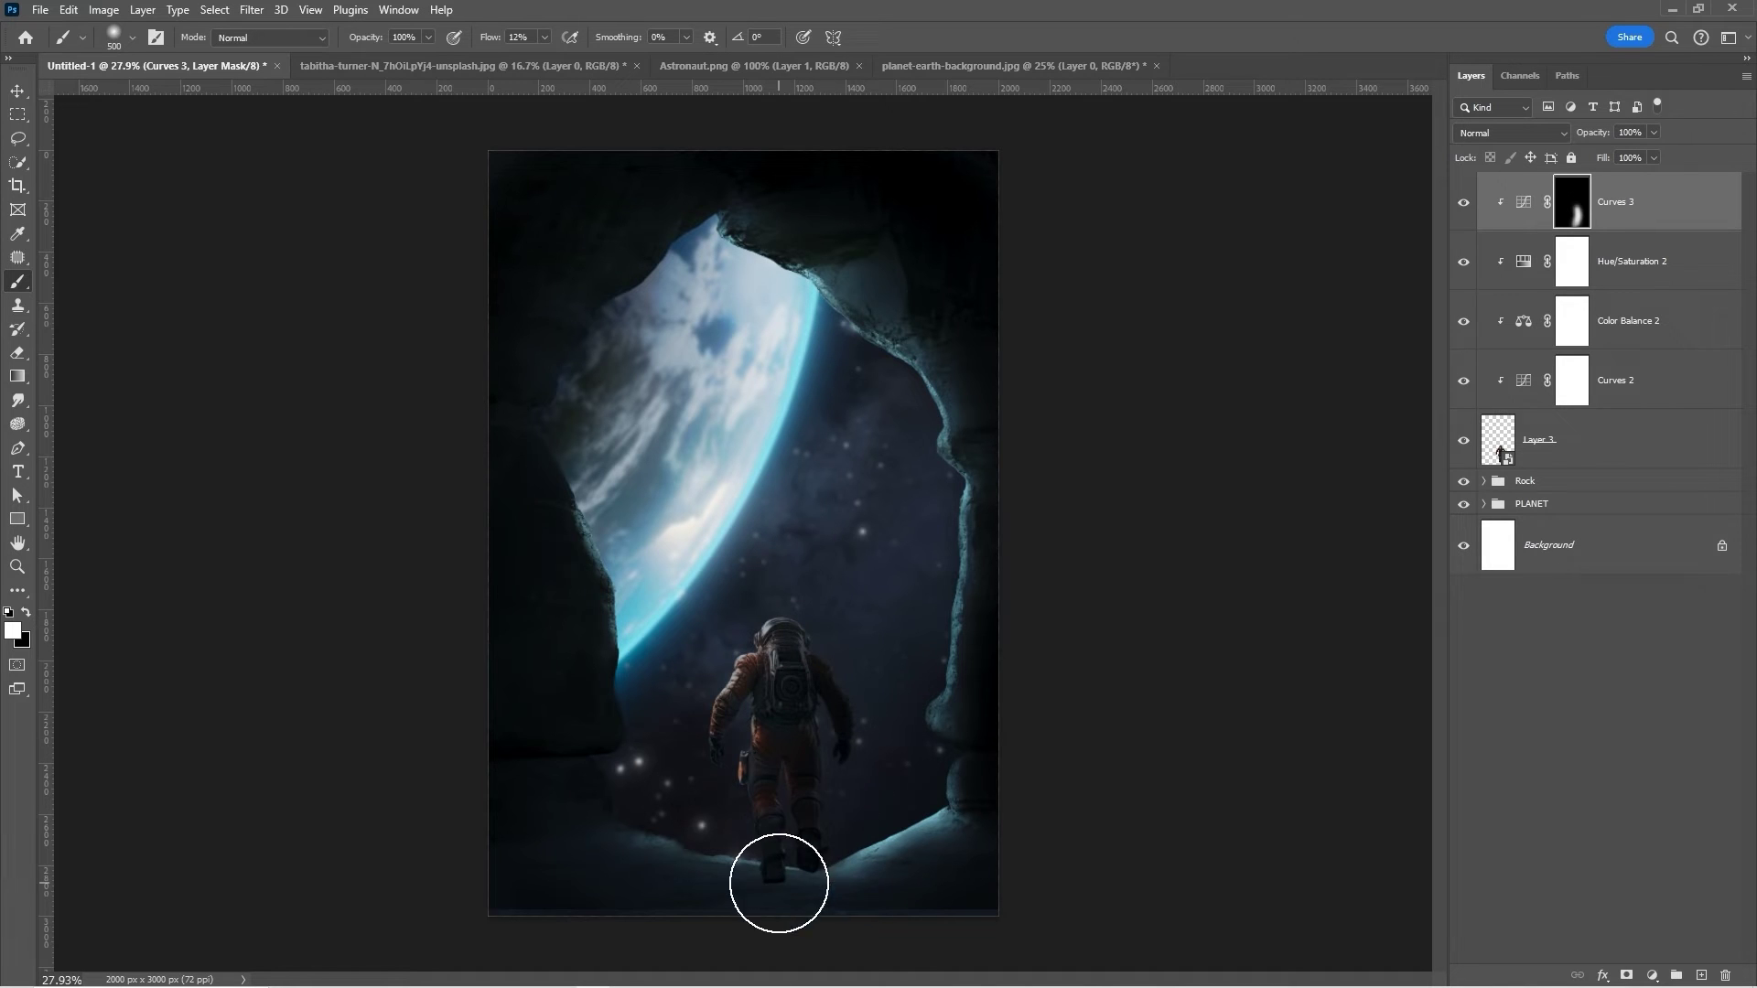
key("v")
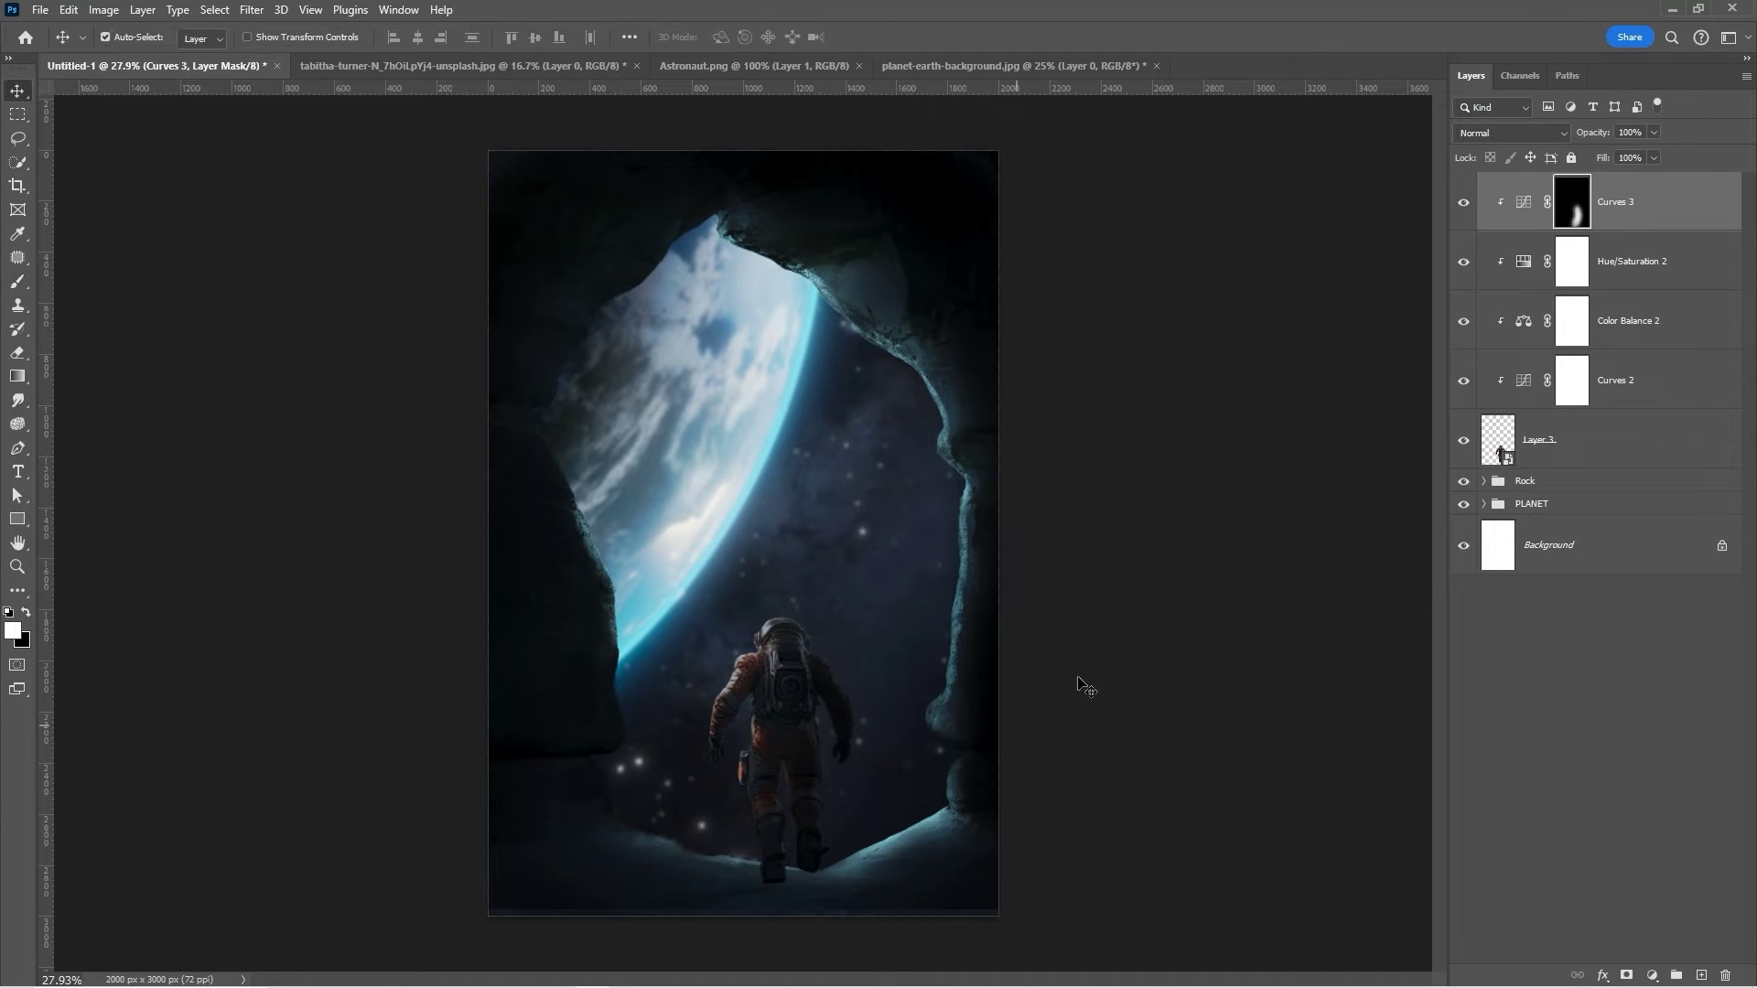
left_click(1464, 202)
left_click(1464, 202)
Add a Solid Color fill layer in #96d5ed and clip it to the astronaut.
left_click(1651, 975)
left_click(1647, 653)
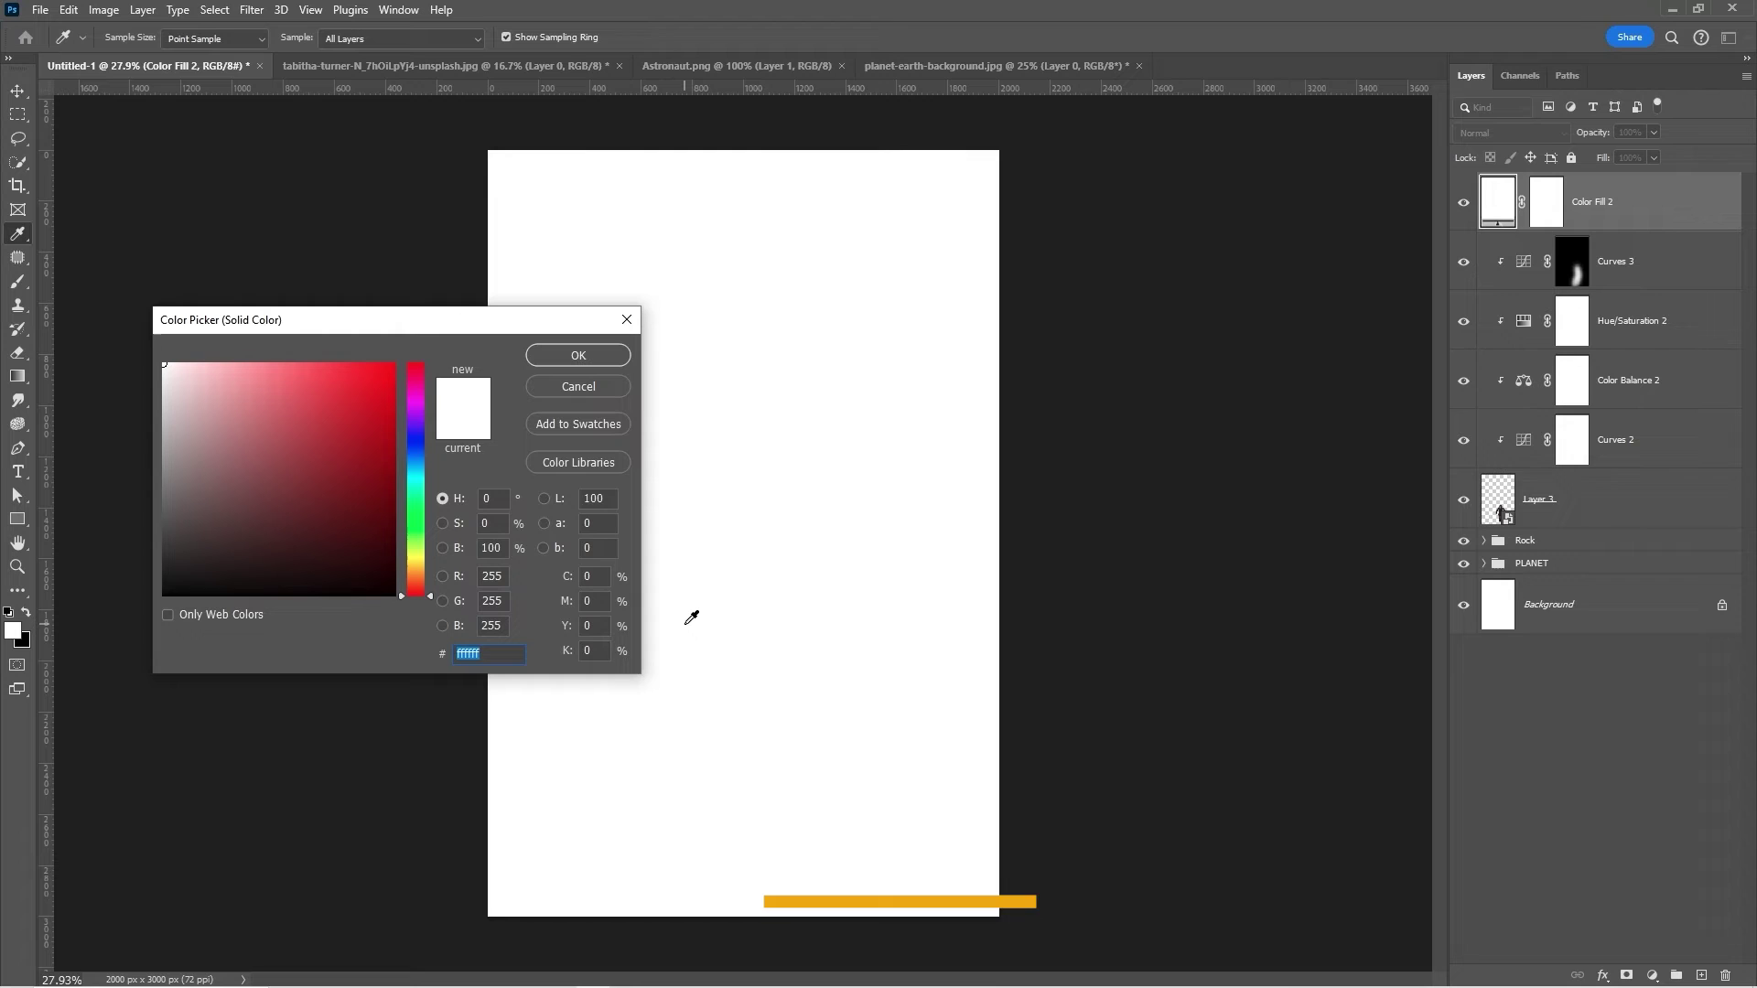
type("96d5ed")
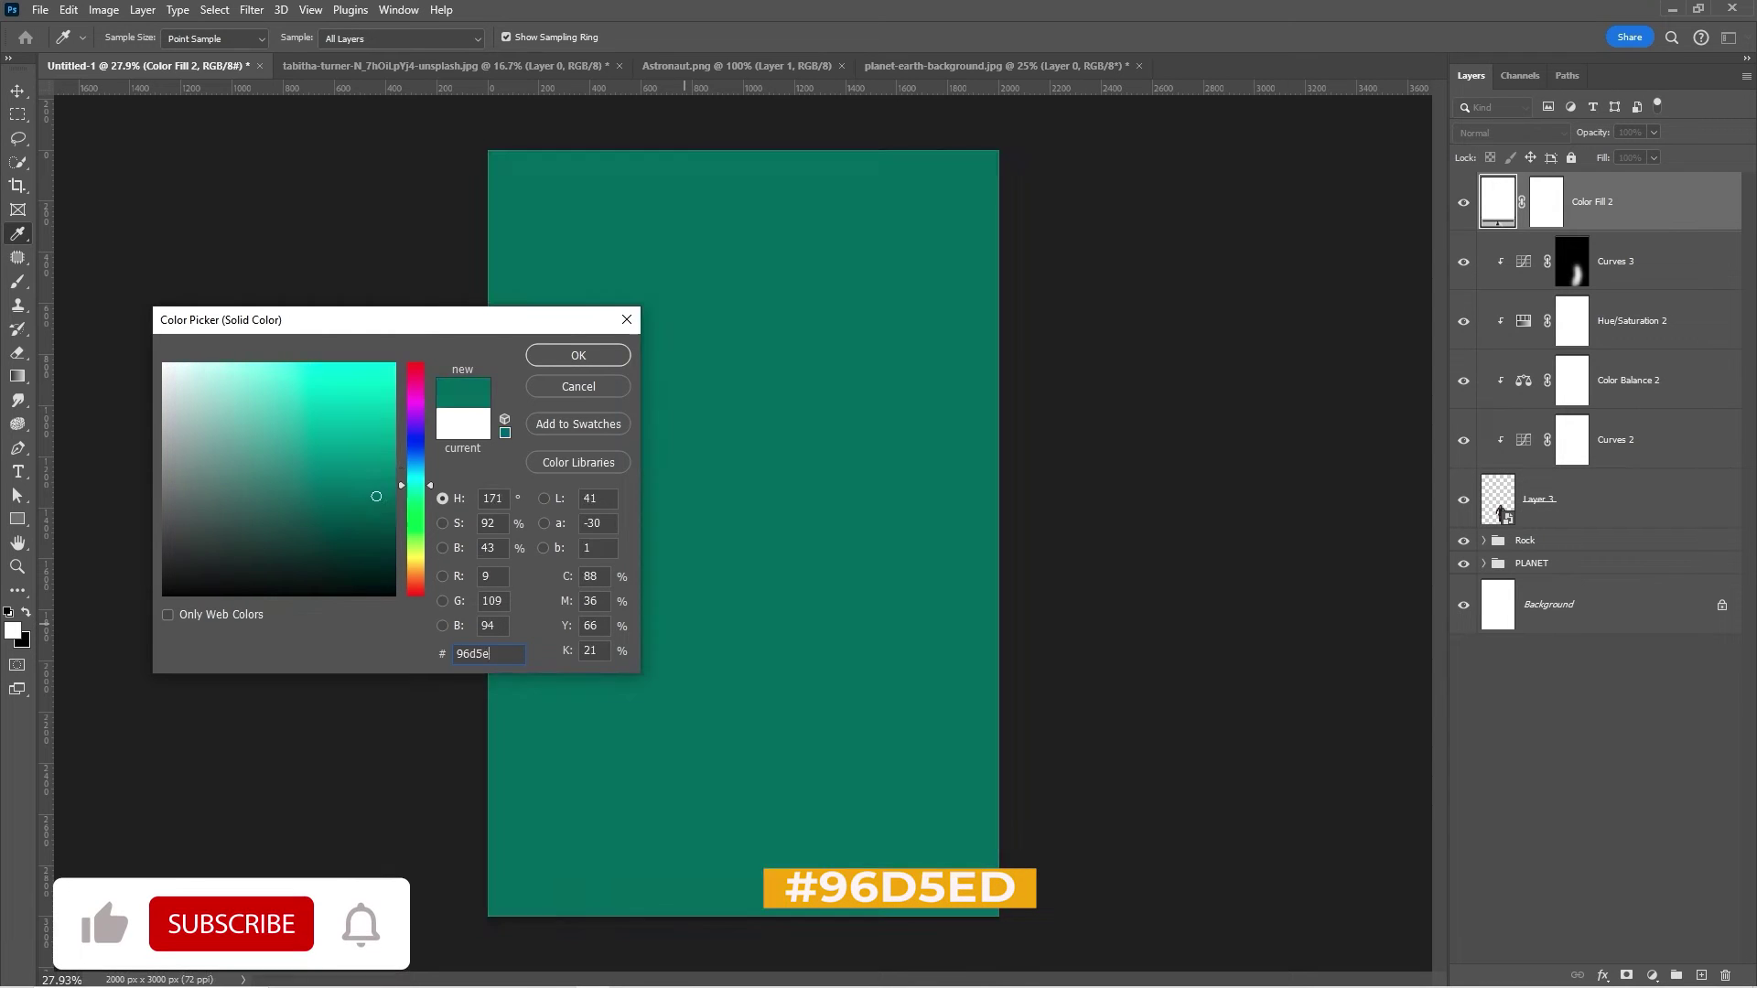
left_click(578, 355)
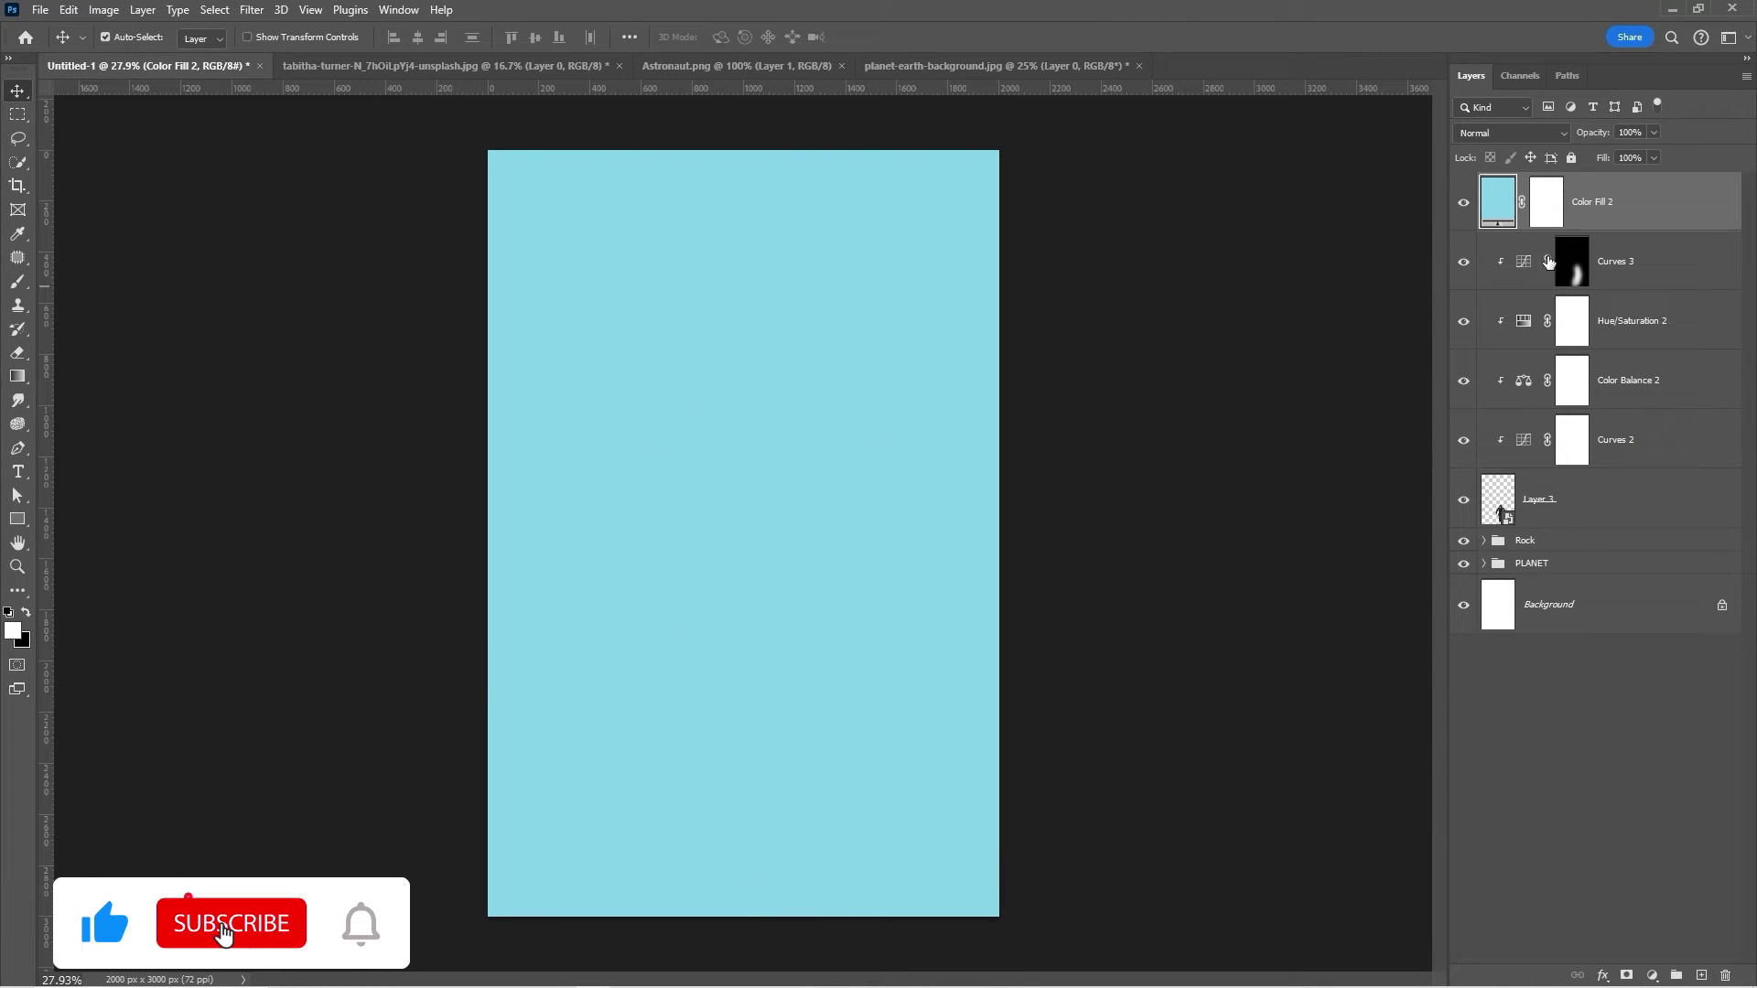
right_click(1580, 222)
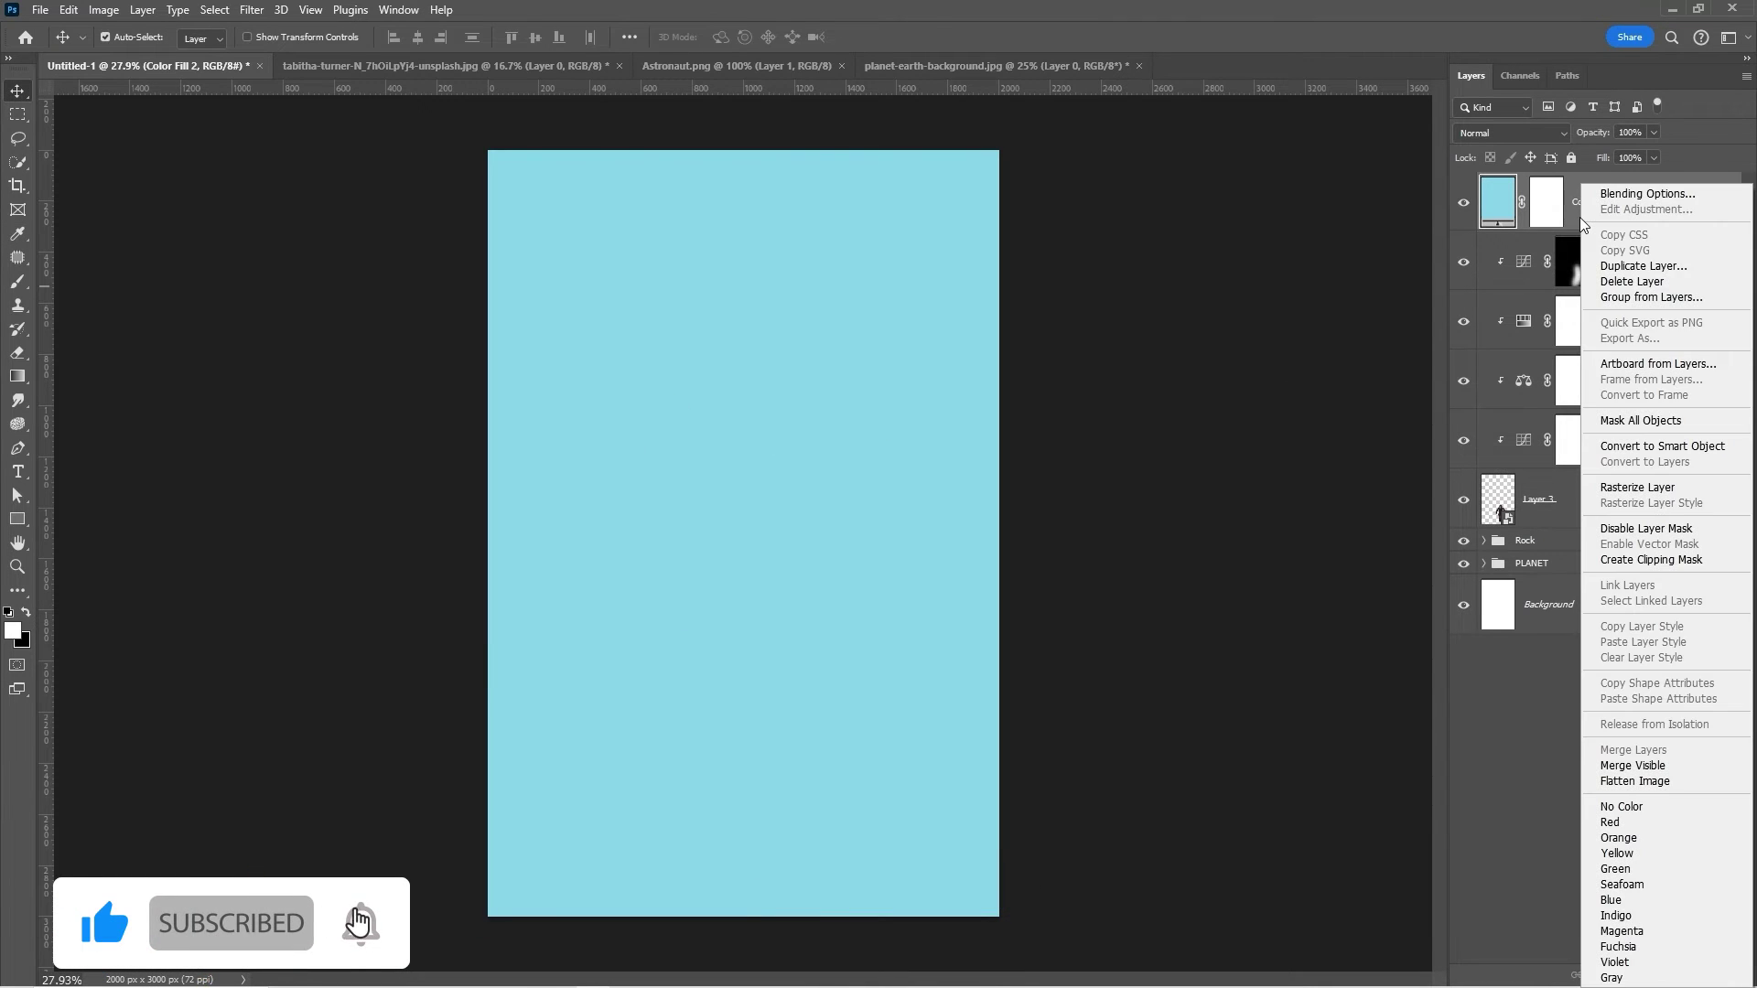
left_click(1637, 562)
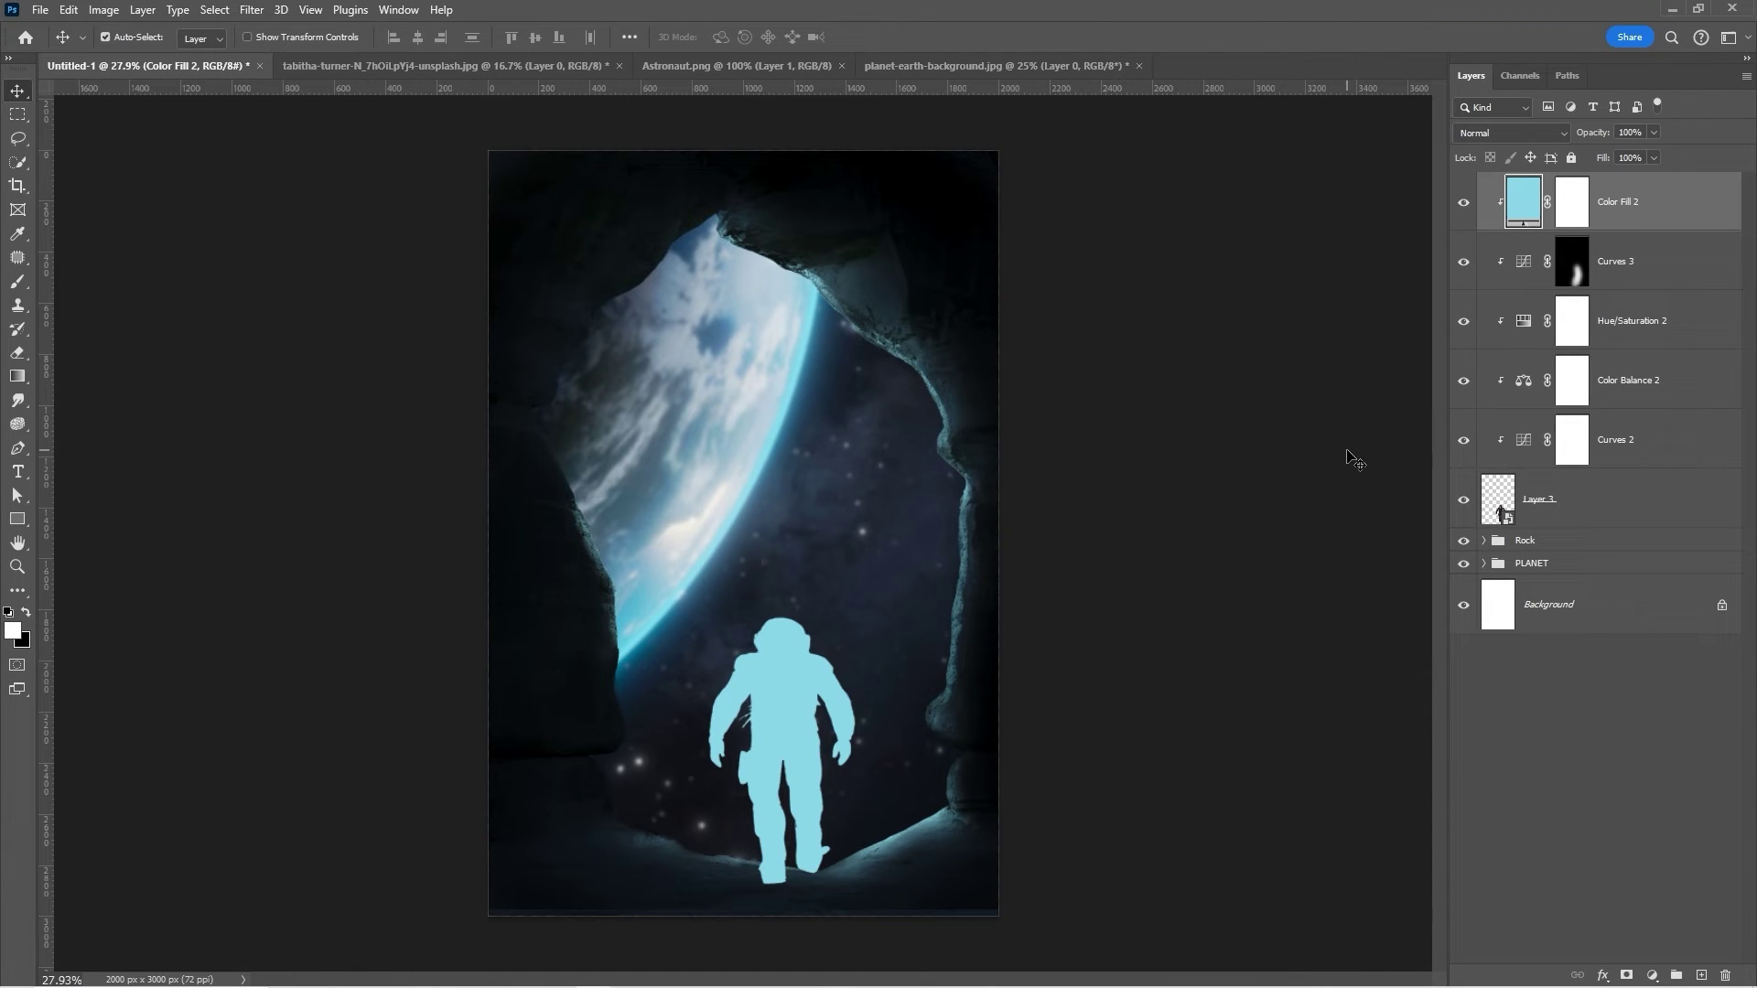
Invert the blue color fill's mask to black and set the layer's blend mode to Screen.
left_click(1573, 212)
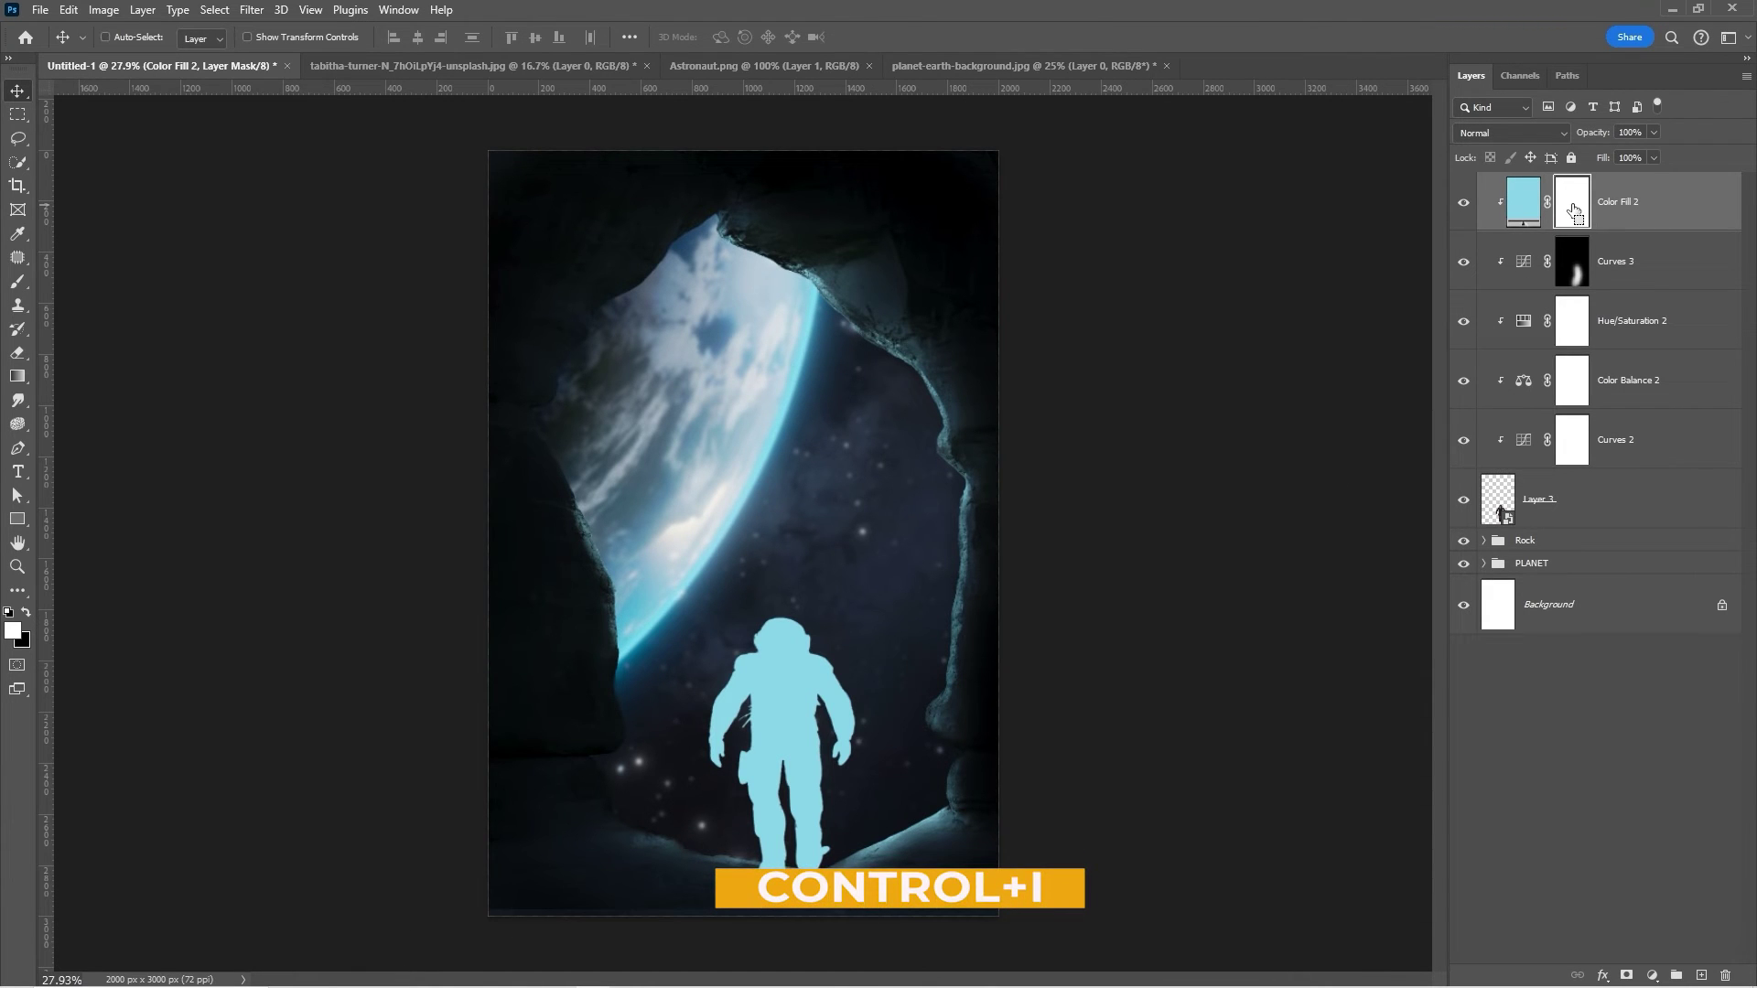
key("ctrl+i")
left_click(1545, 134)
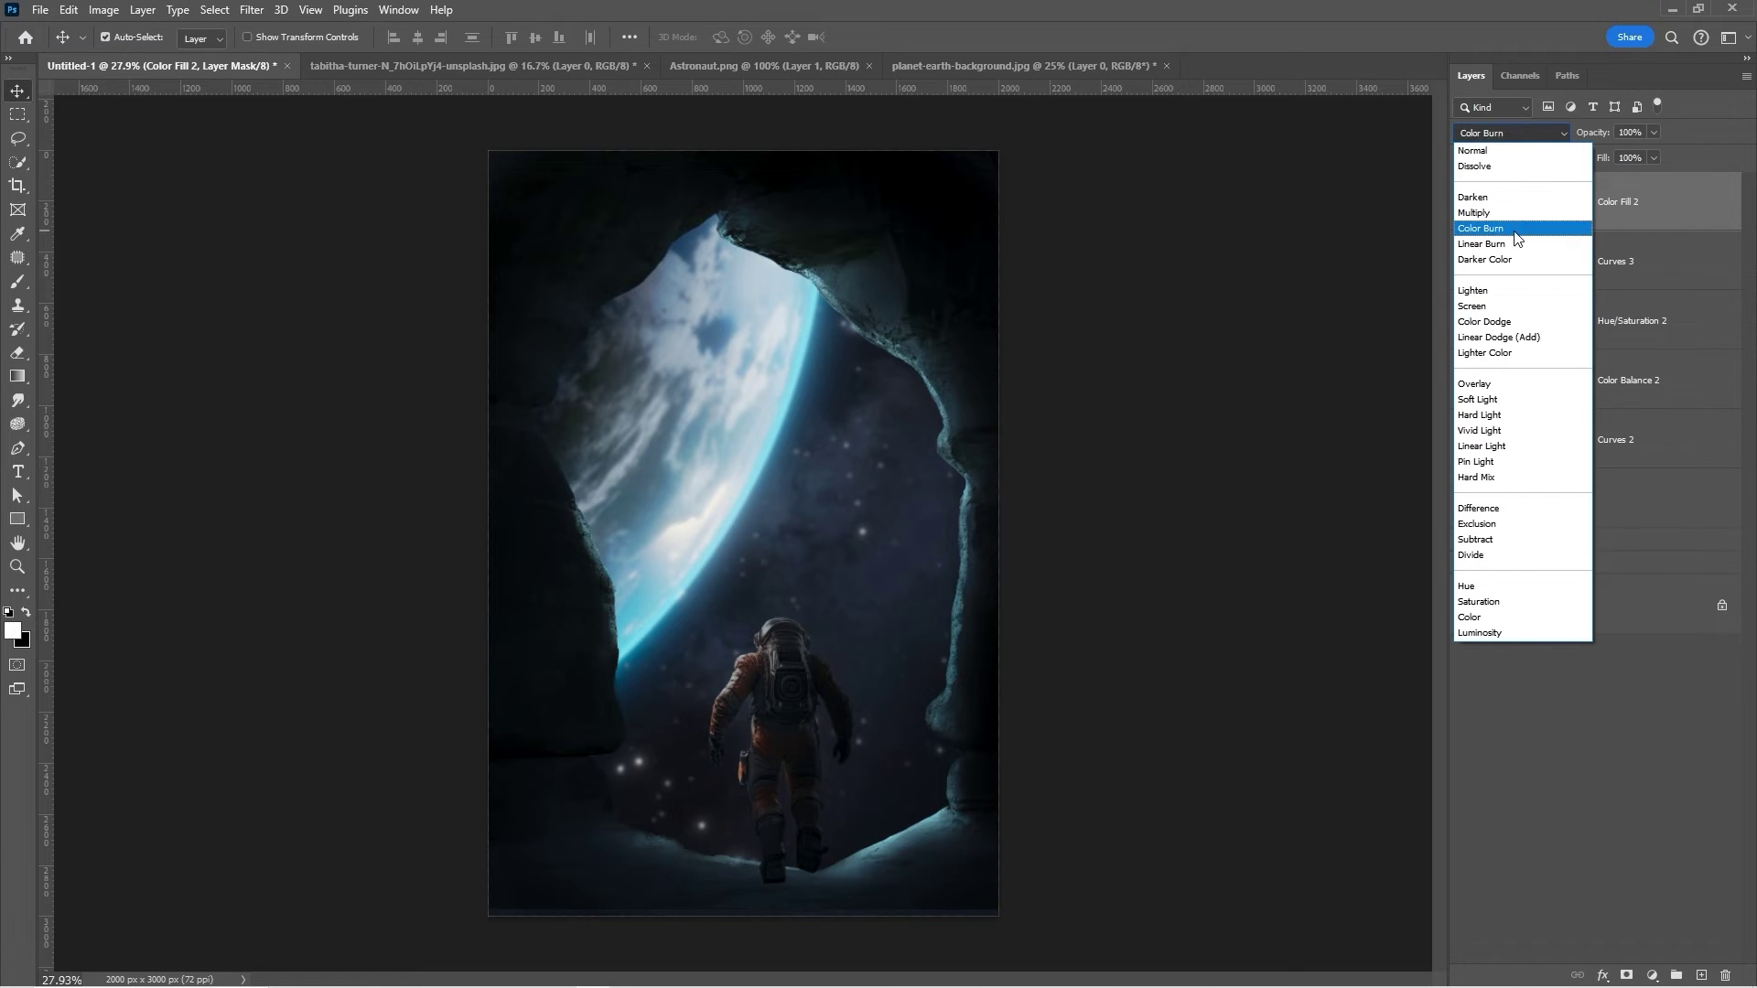
left_click(1473, 305)
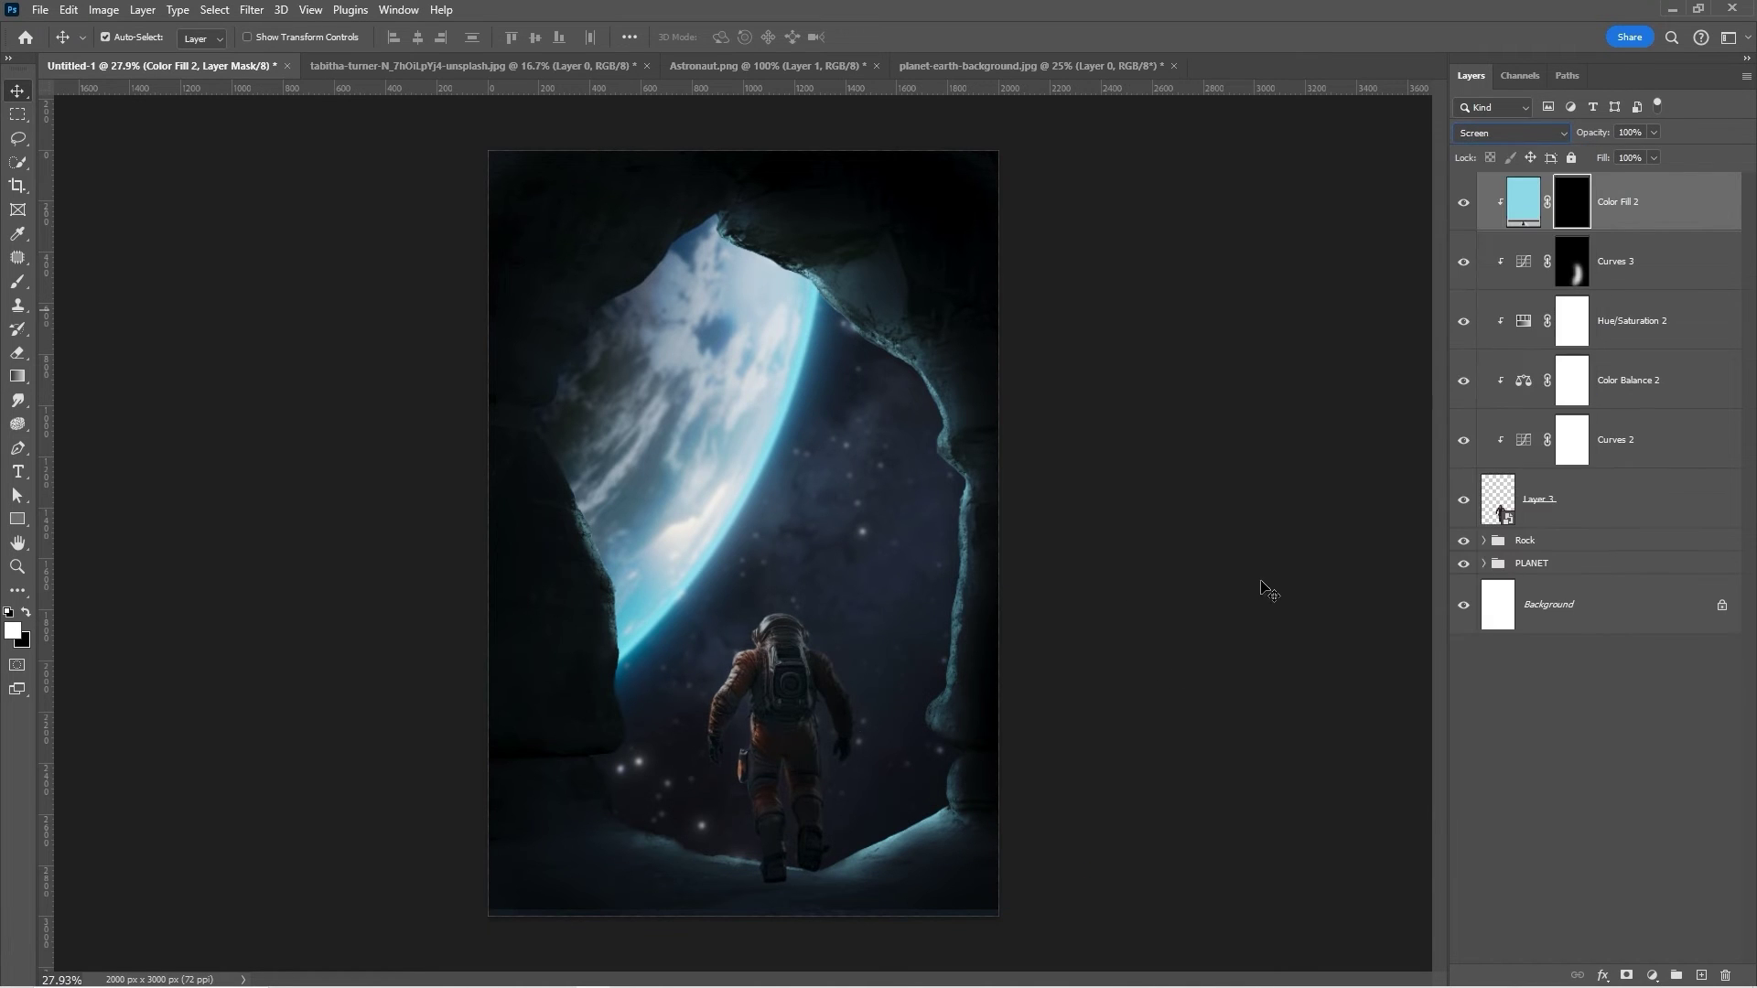
left_click(815, 587)
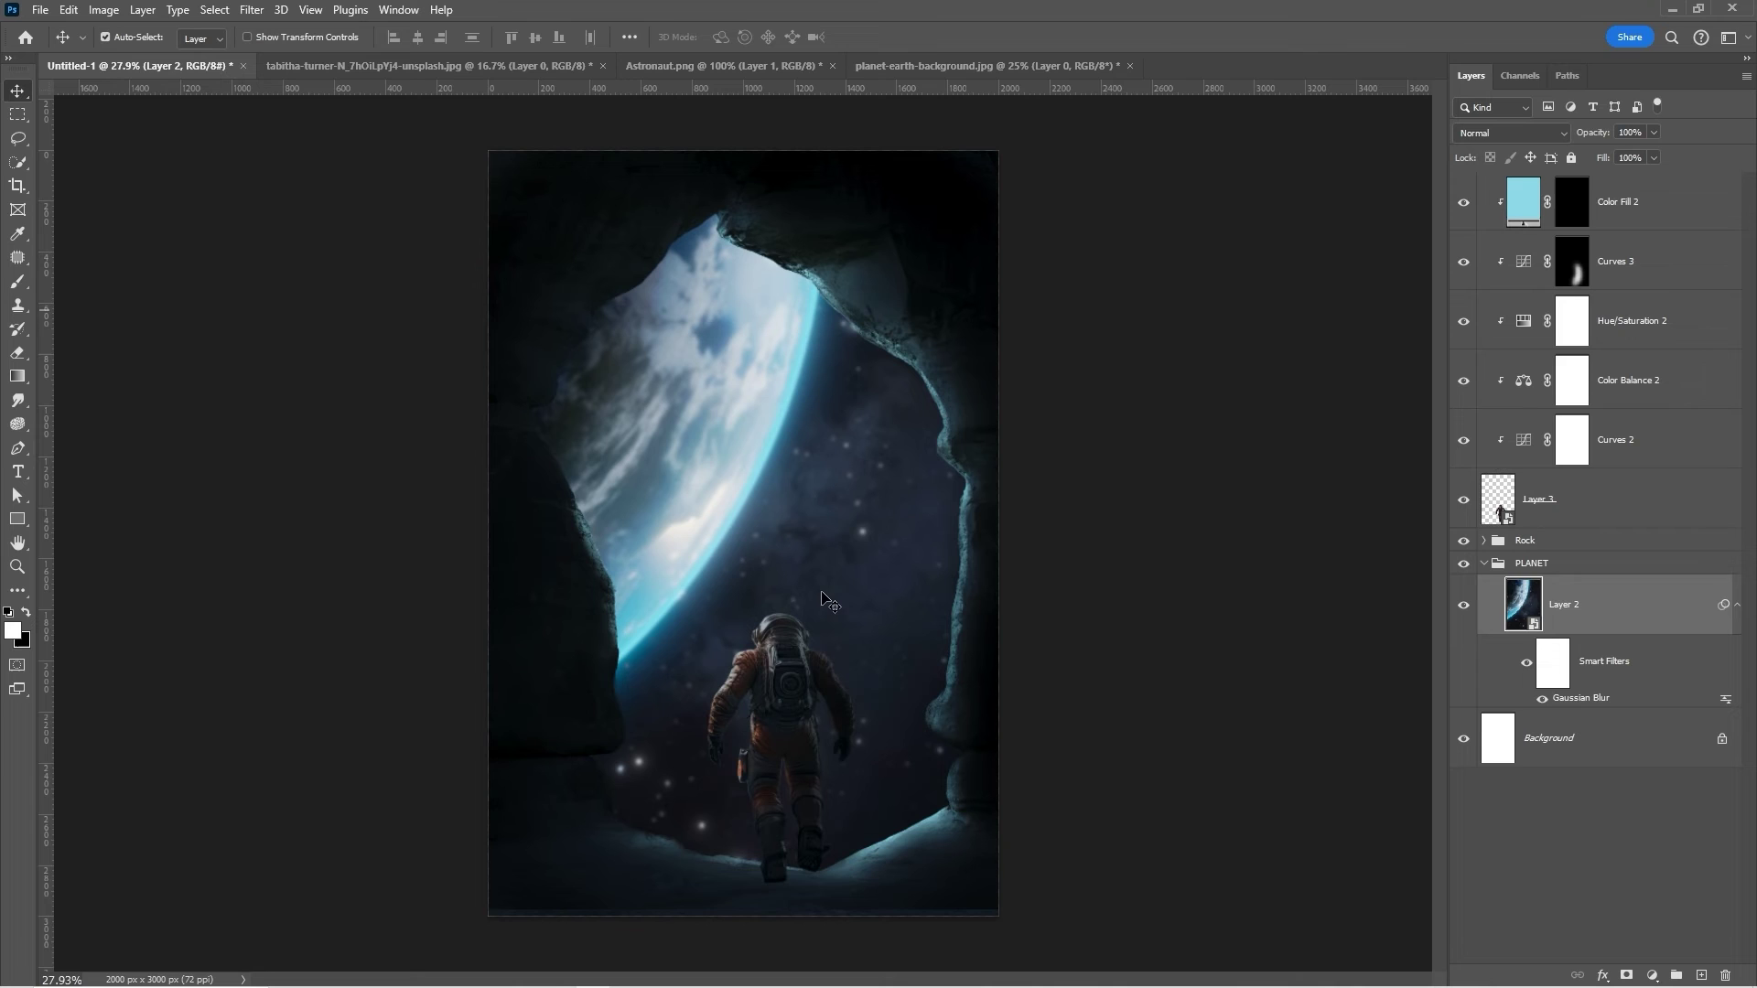
Paint a soft blue glow along the astronaut's helmet and left arm on the color fill mask, using a 150 px brush at 12% flow.
left_click(1573, 197)
key("b")
right_click(771, 560)
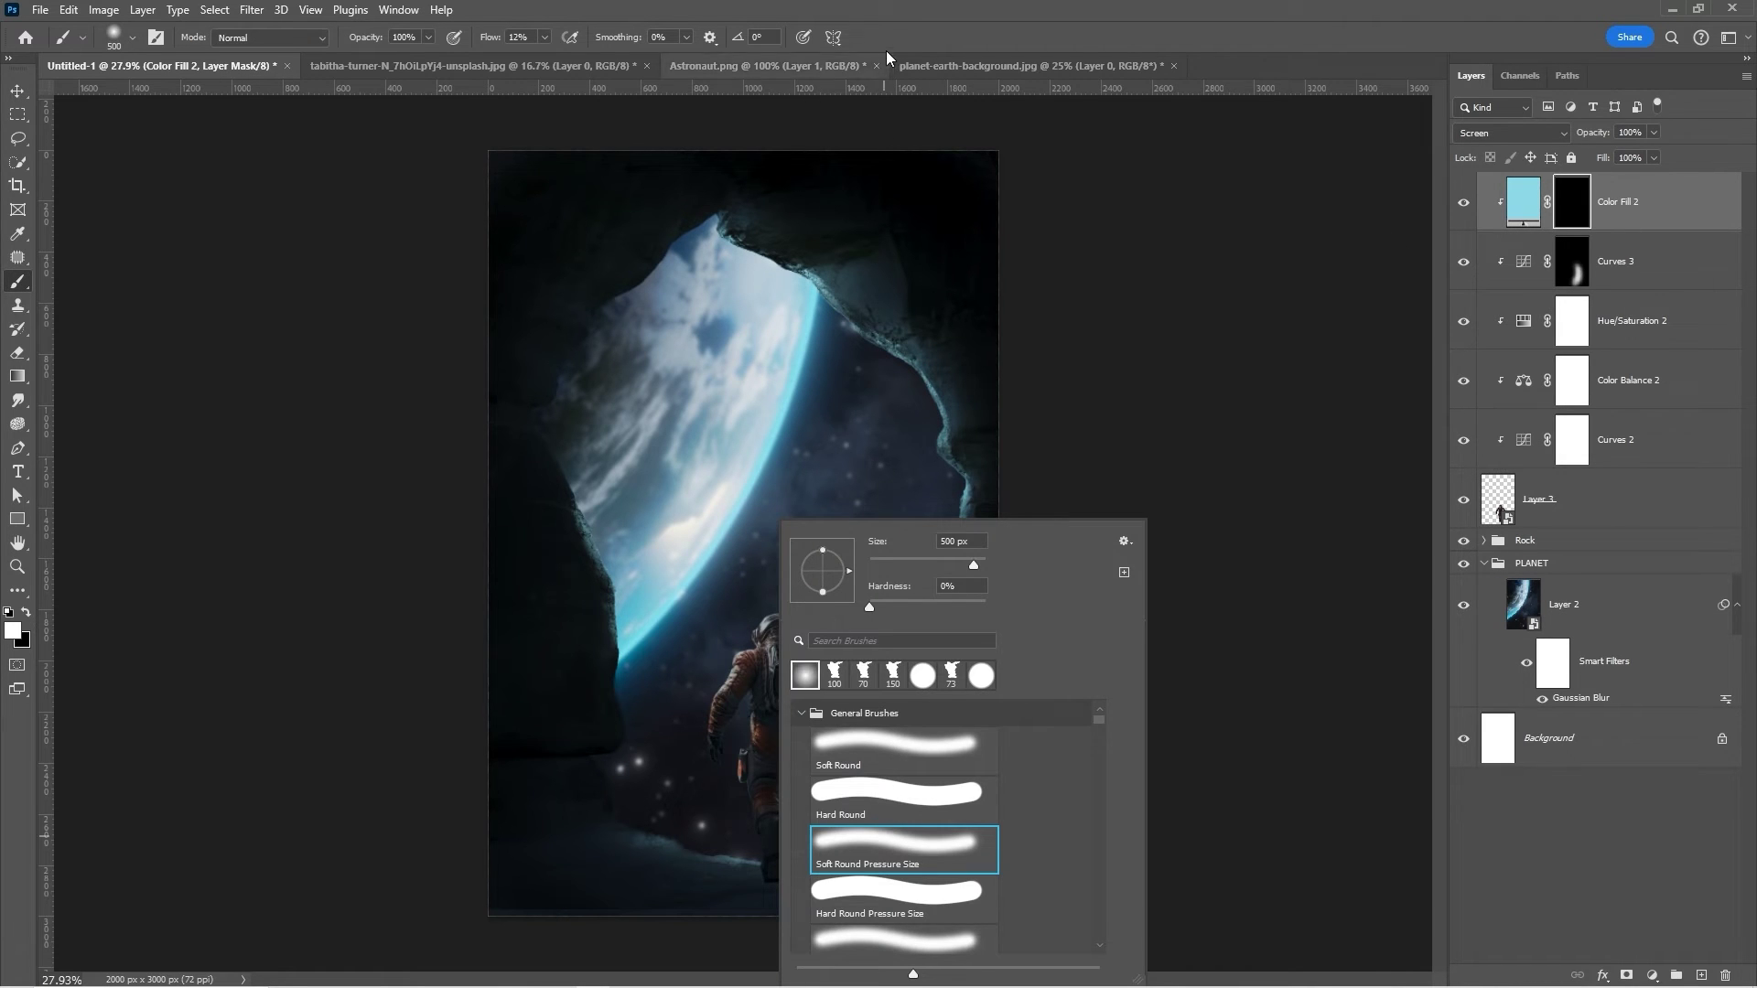
key("Escape")
key("z")
left_click_drag(787, 717, 800, 631)
key("b")
key("bracketleft")
key("bracketleft")
key("bracketleft")
key("bracketleft")
key("bracketleft")
key("bracketleft")
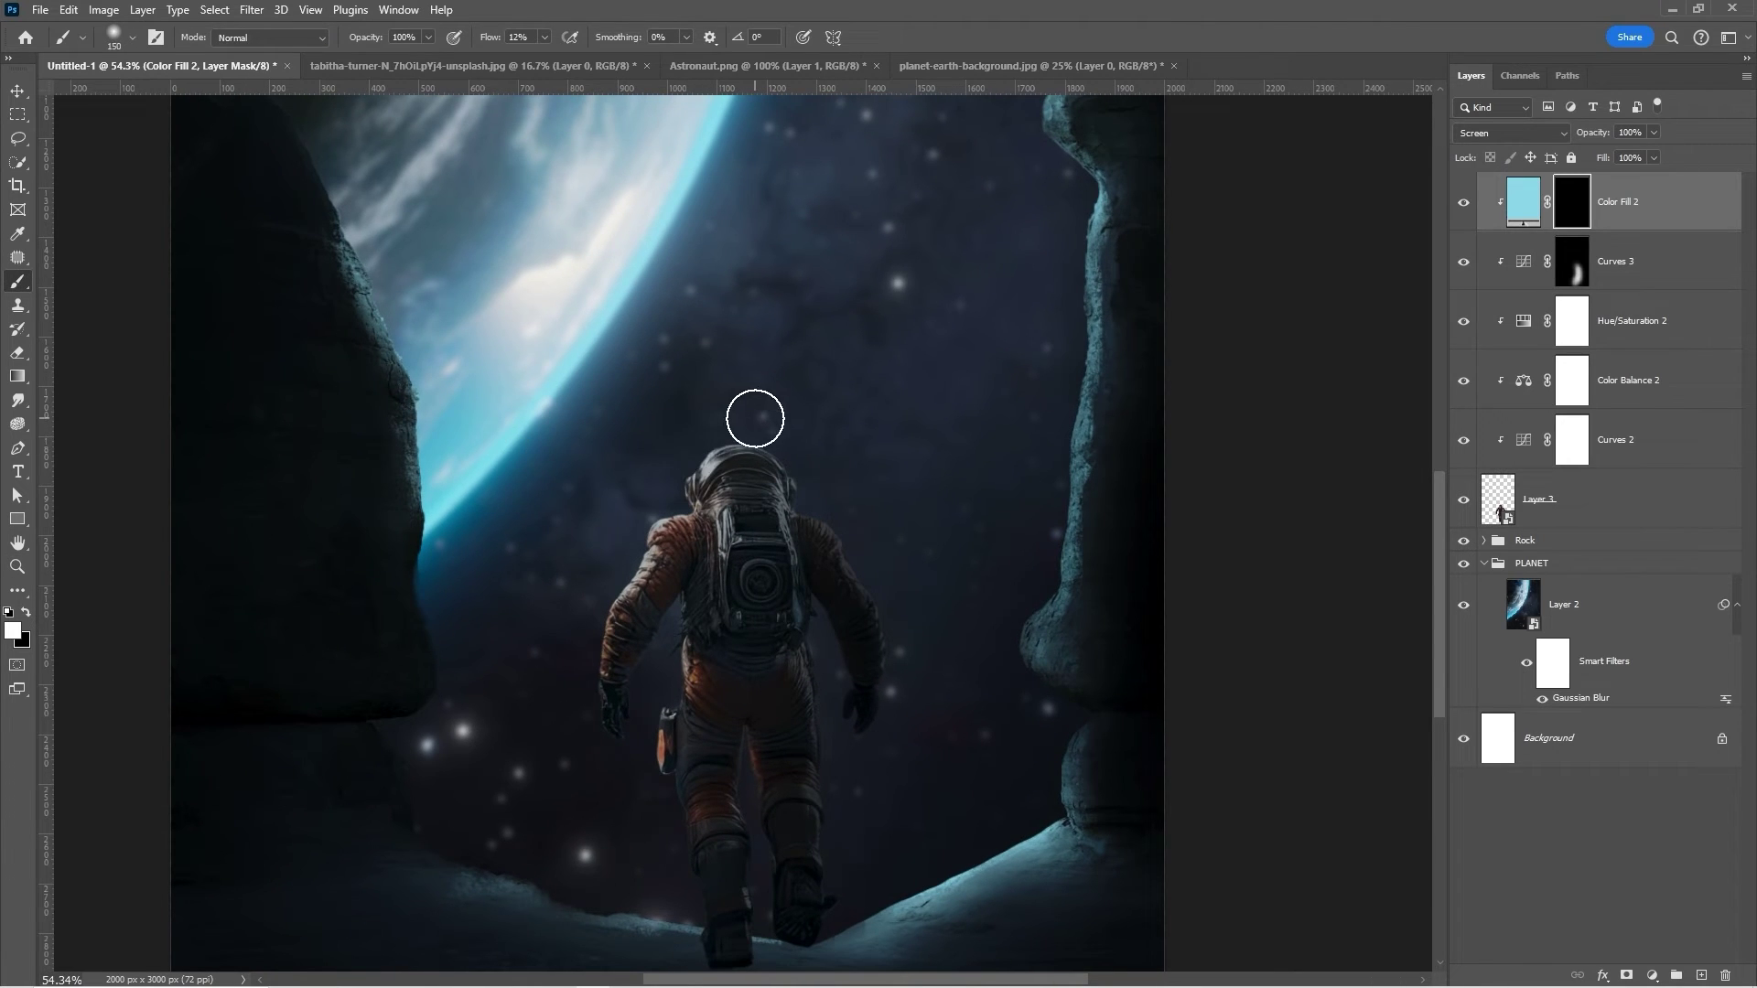
mouse_move(721, 435)
left_mouse_down()
mouse_move(646, 503)
mouse_move(664, 464)
mouse_move(669, 489)
mouse_move(627, 549)
left_mouse_up()
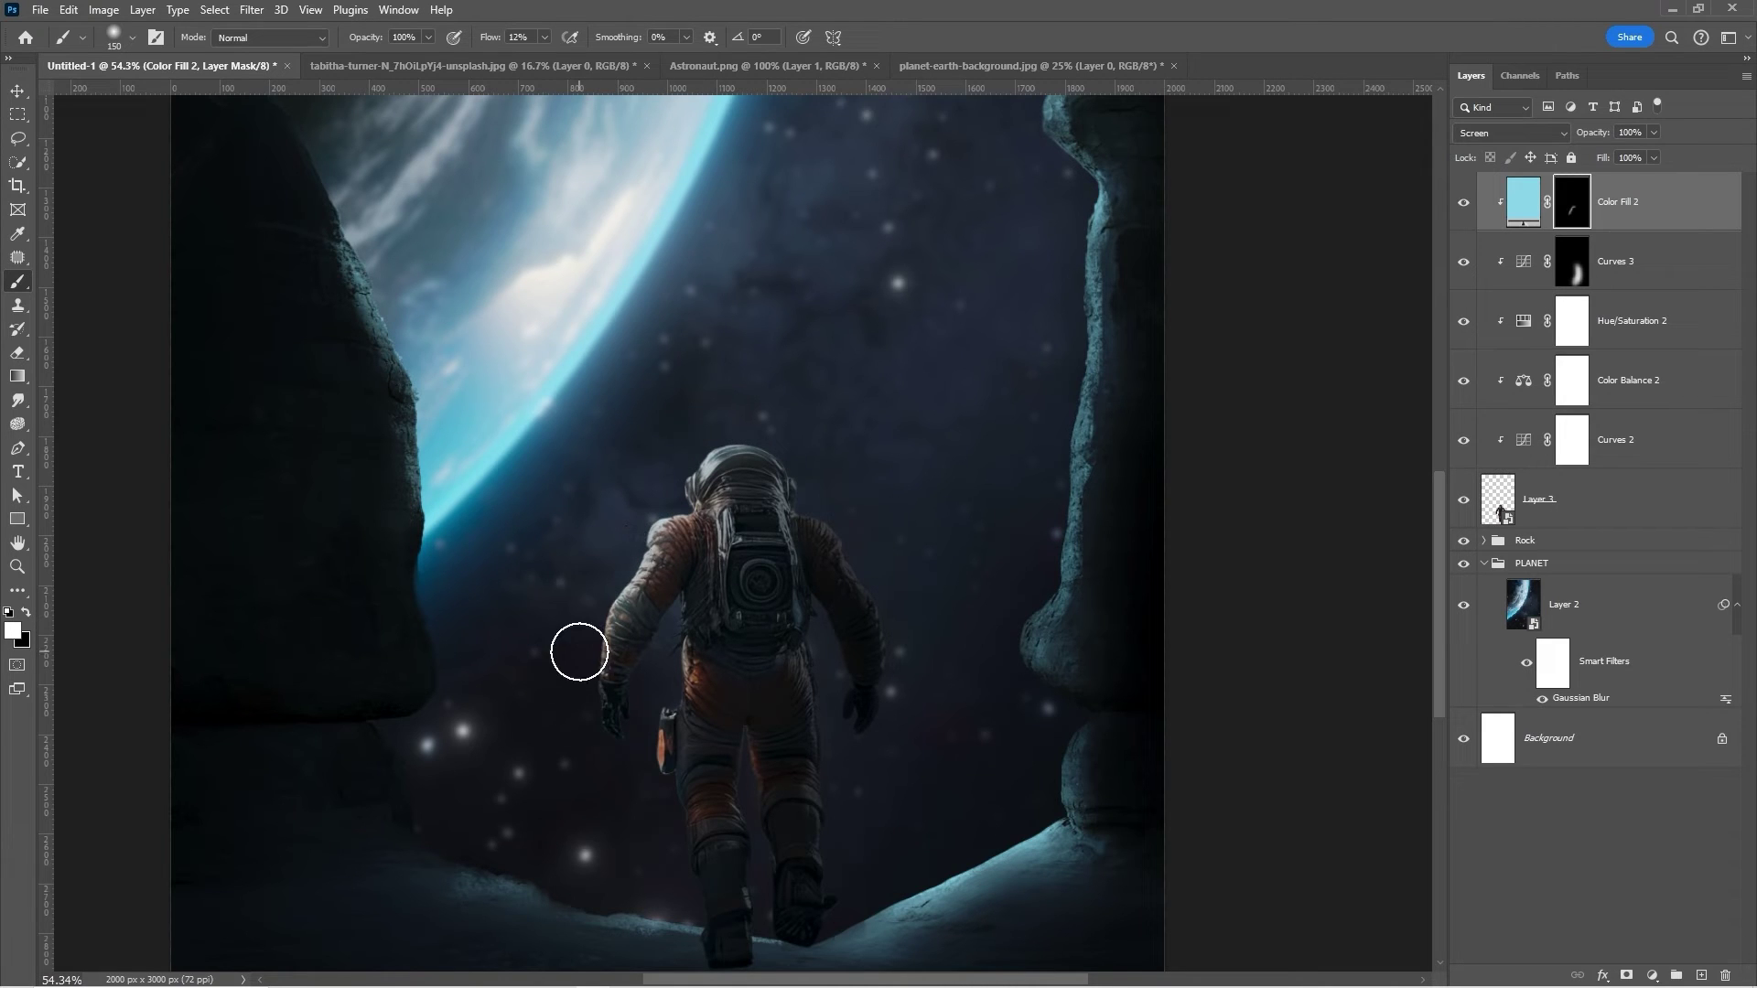
Paint thin blue rim light along the astronaut's arm, pouch and leg edges on the fill mask with a 30 px brush at 39% flow.
left_click_drag(725, 660, 746, 660)
key("bracketleft")
key("bracketleft")
key("bracketleft")
key("bracketleft")
scroll(646, 717, "down", 2)
scroll(647, 717, "right", 1)
key("shift+3")
key("shift+9")
key("x")
key("x")
left_click_drag(627, 502, 599, 640)
key("x")
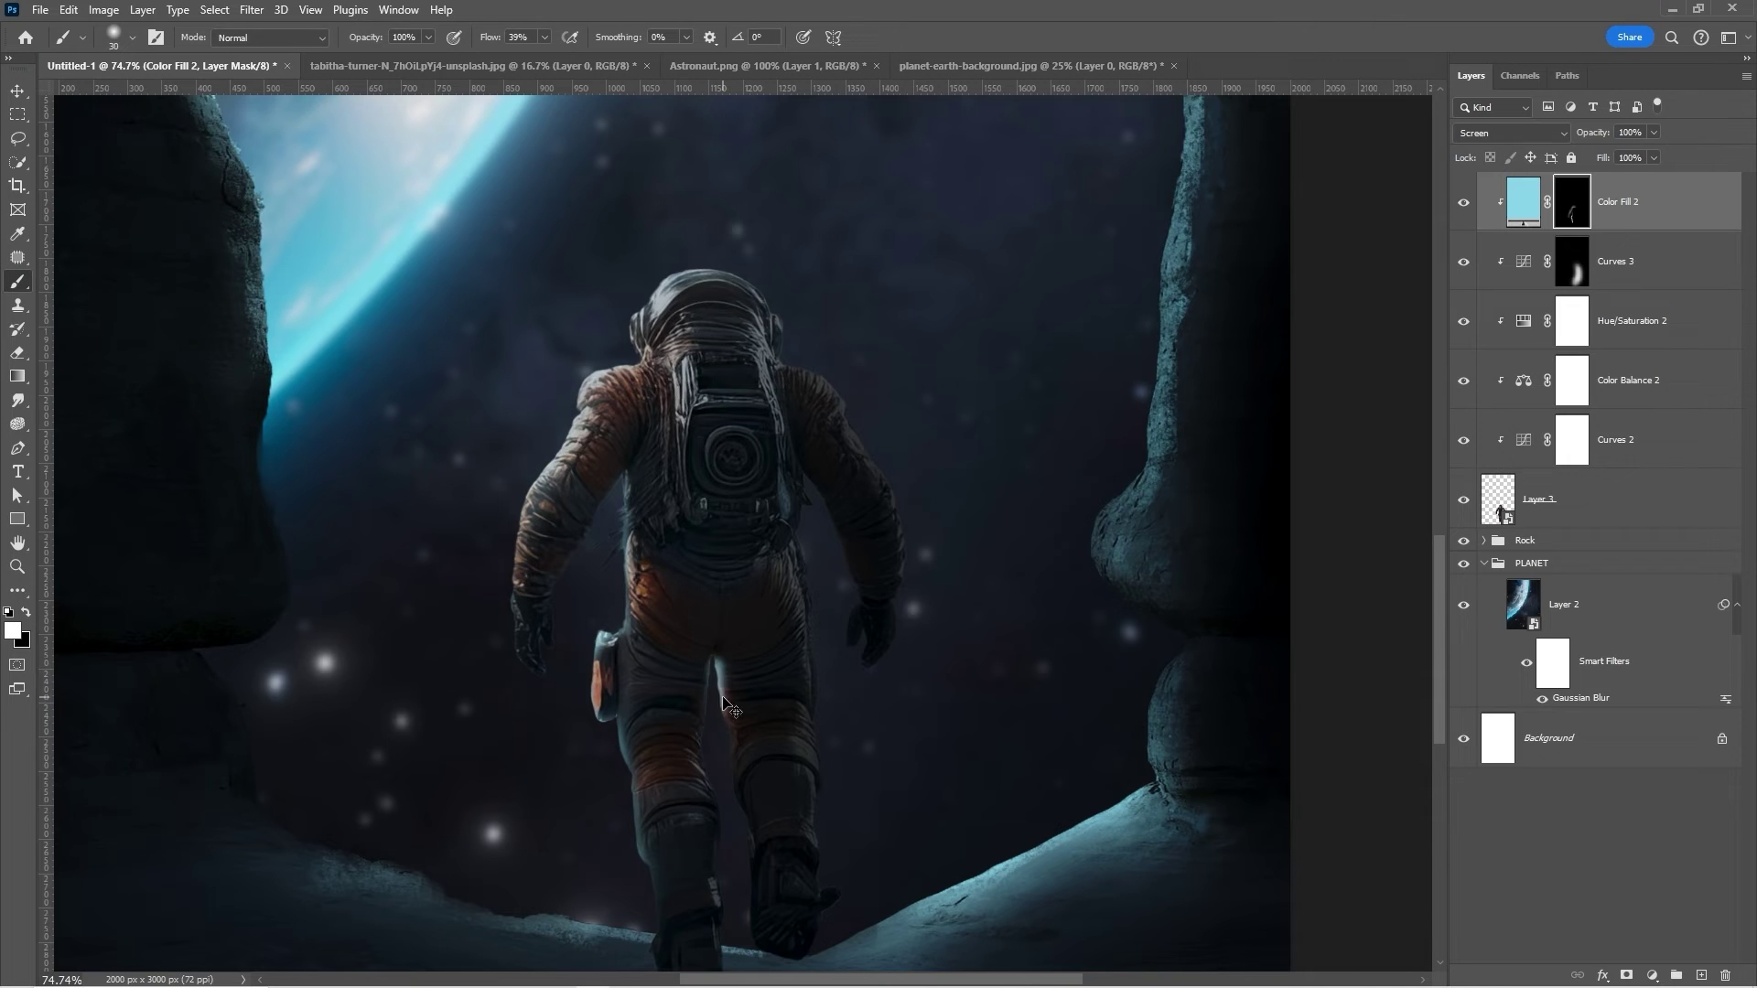
scroll(744, 707, "up", 1)
key("x")
key("ctrl+0")
key("v")
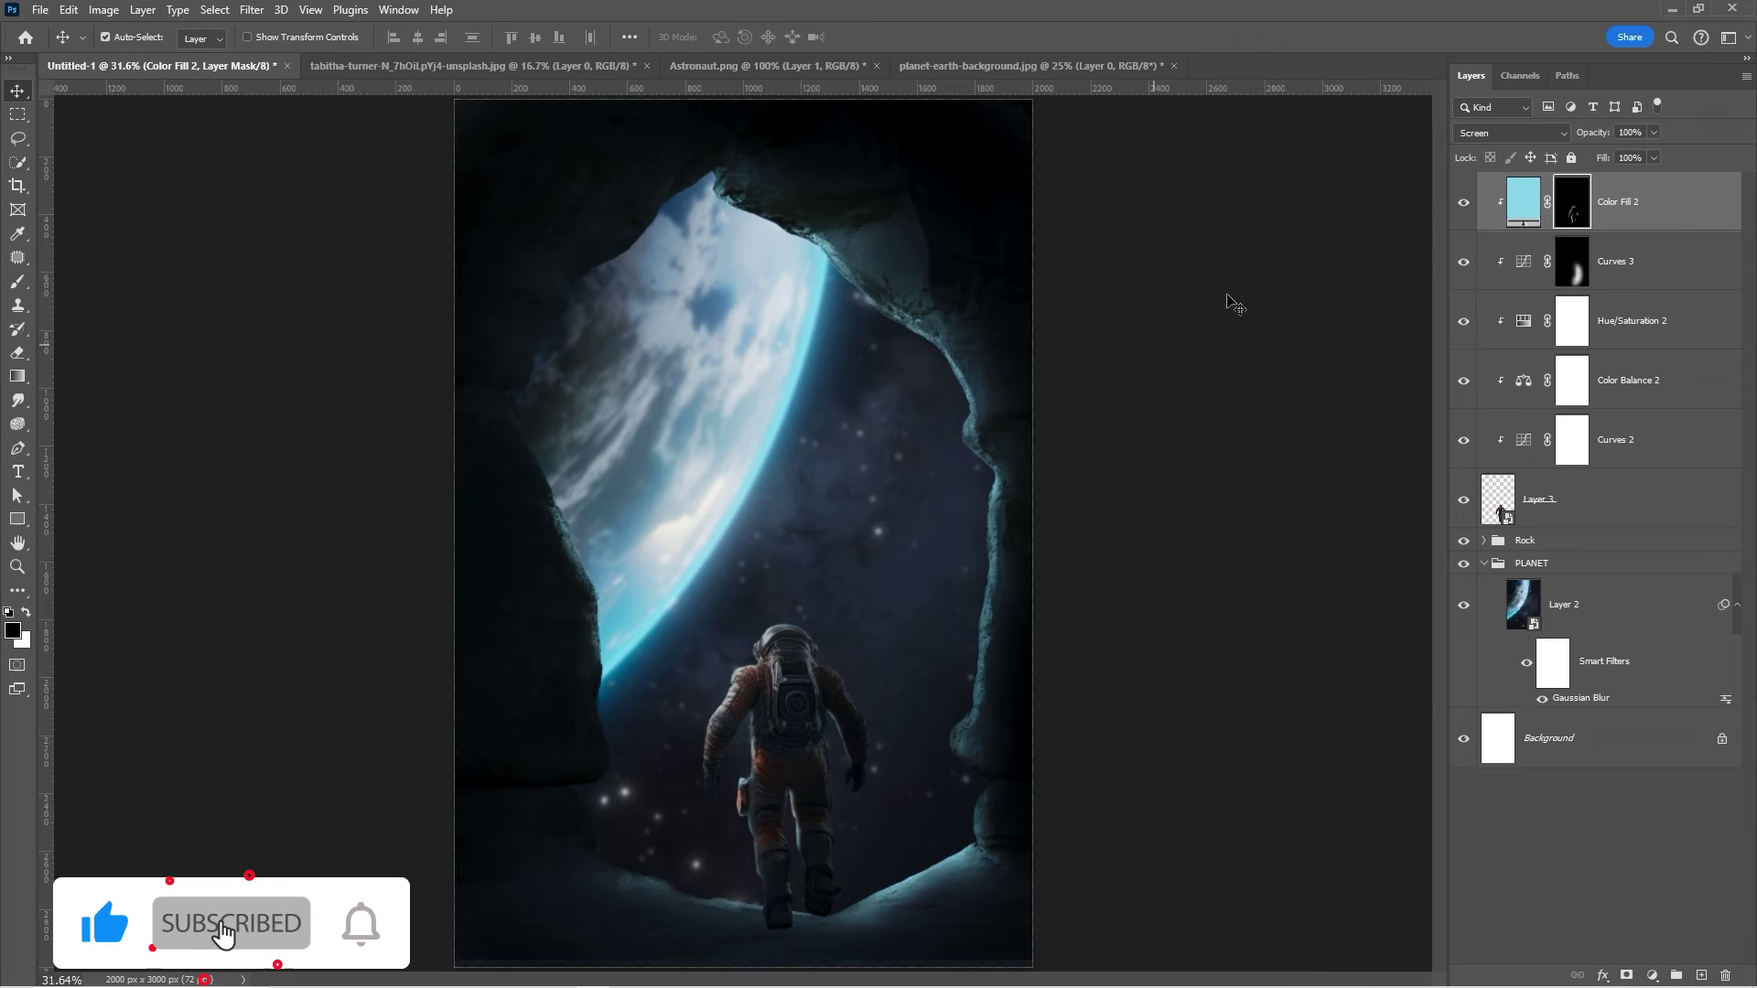
Compare the astronaut with and without the blue rim light and set the color fill's opacity to 92%.
left_click(1463, 205)
left_click(1462, 204)
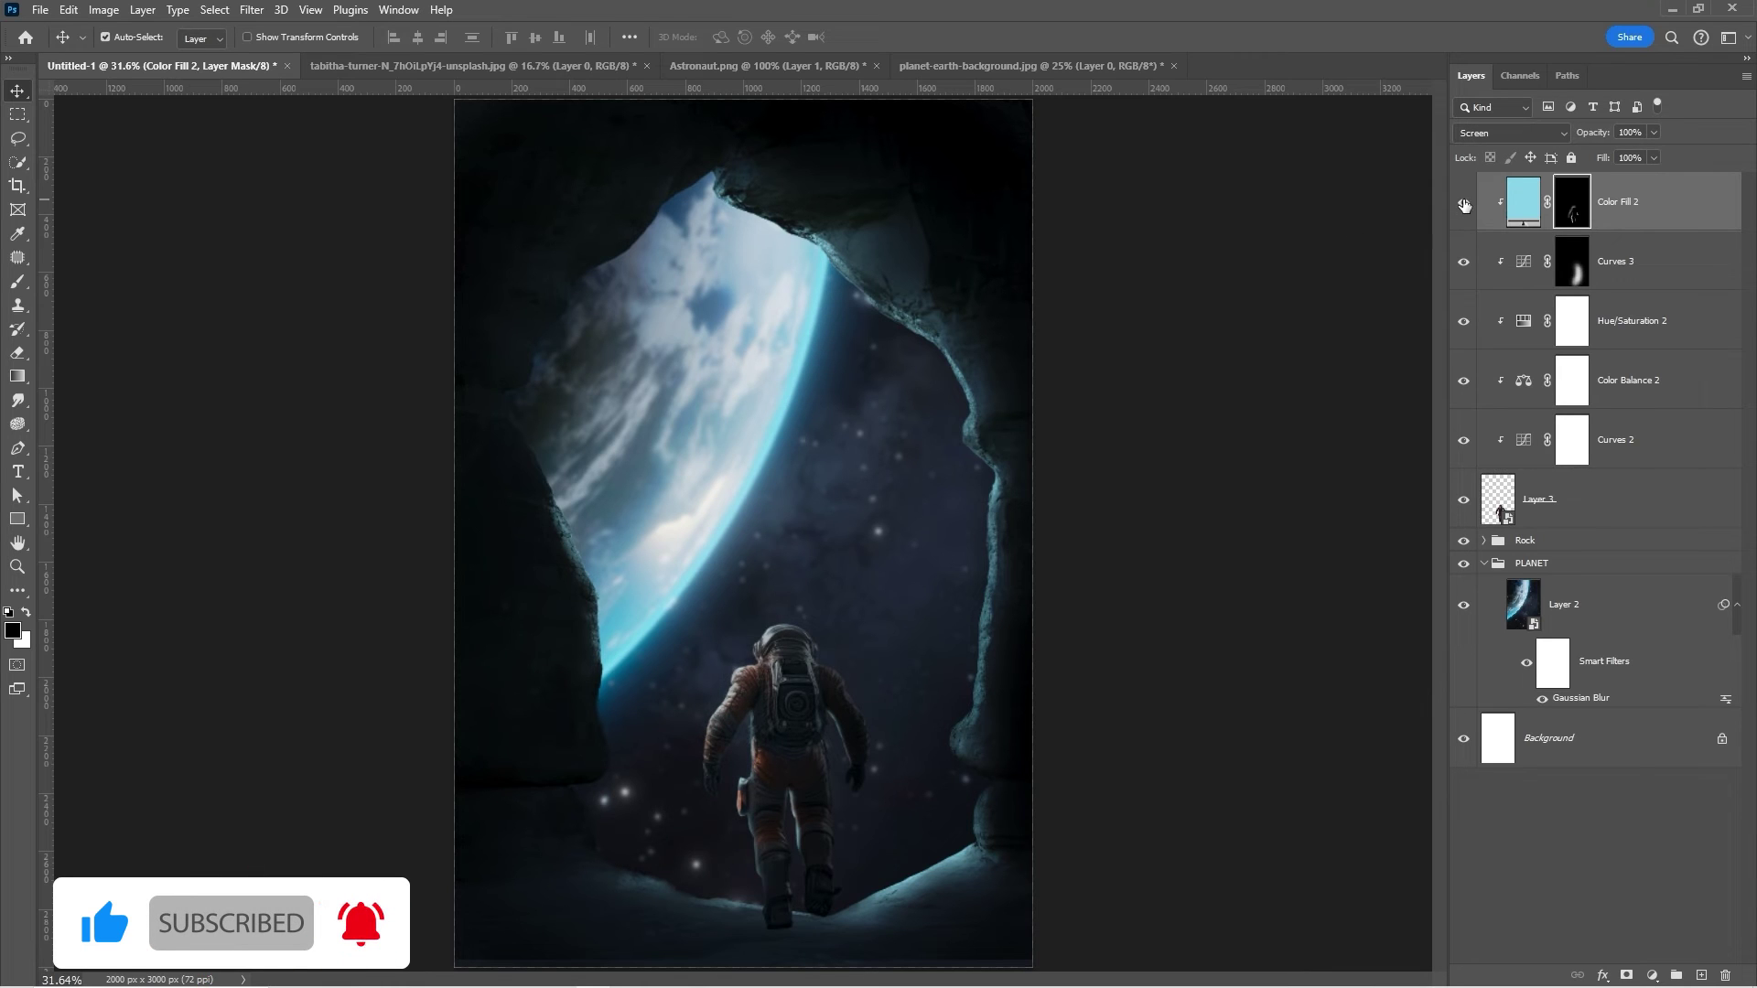
left_click(1653, 132)
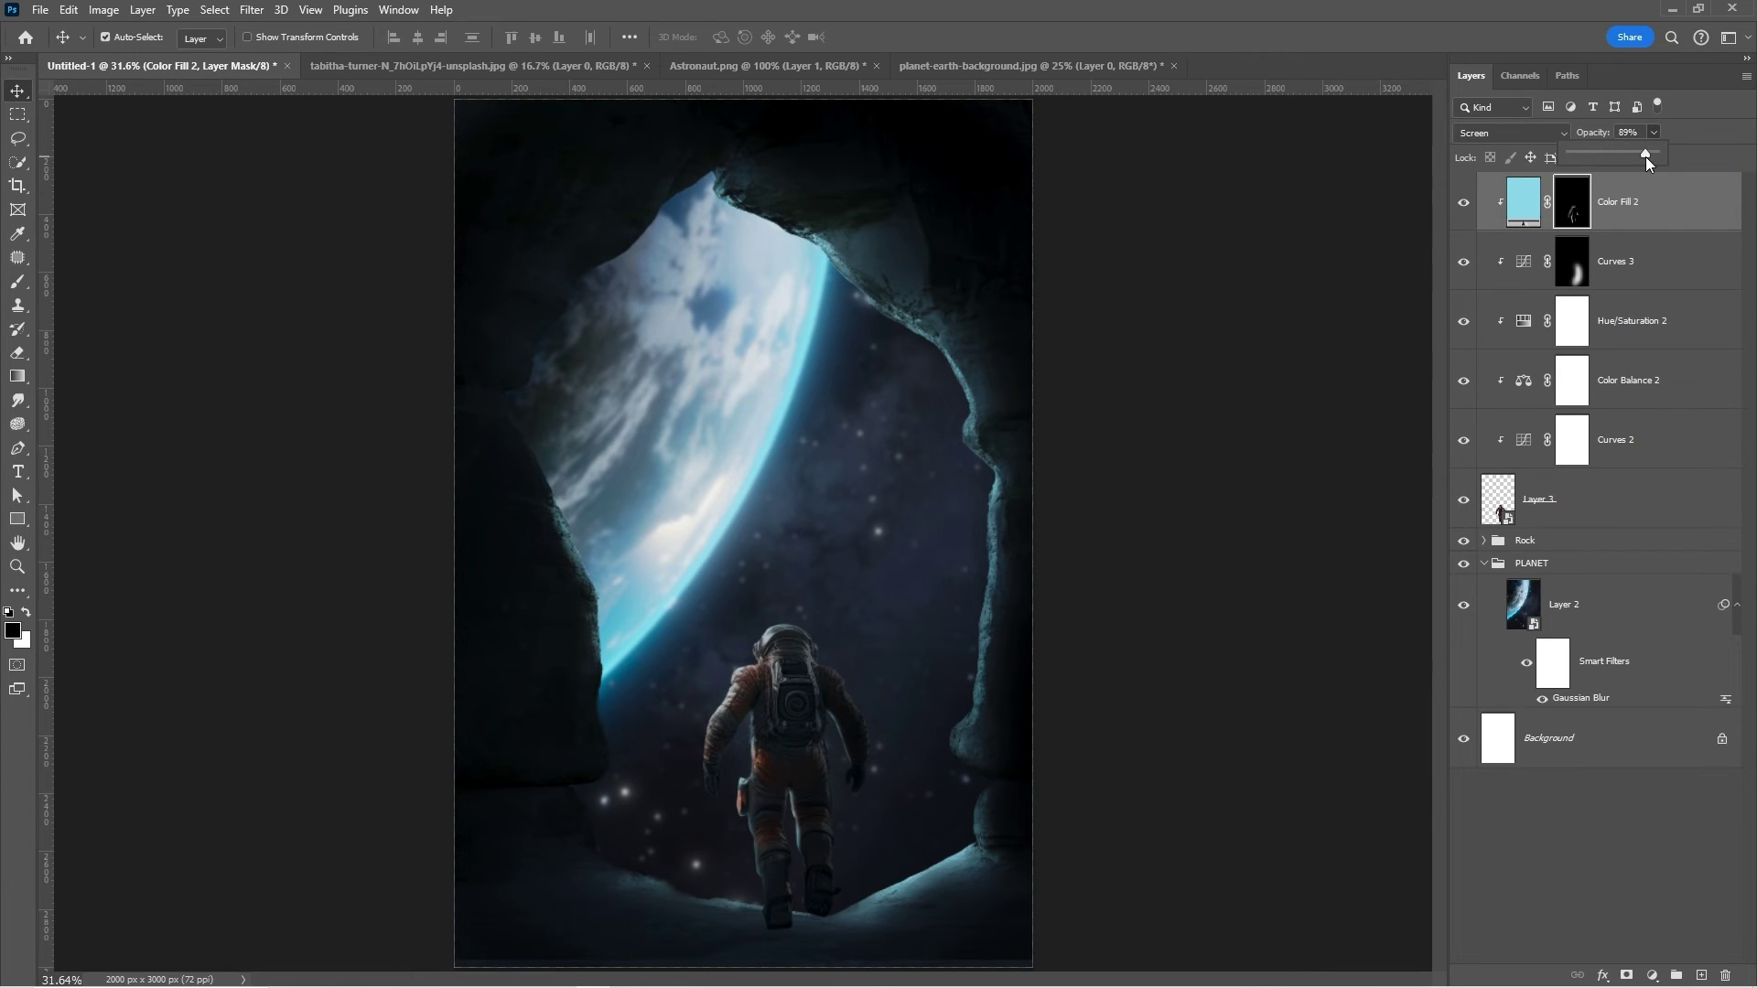
left_click(1523, 201)
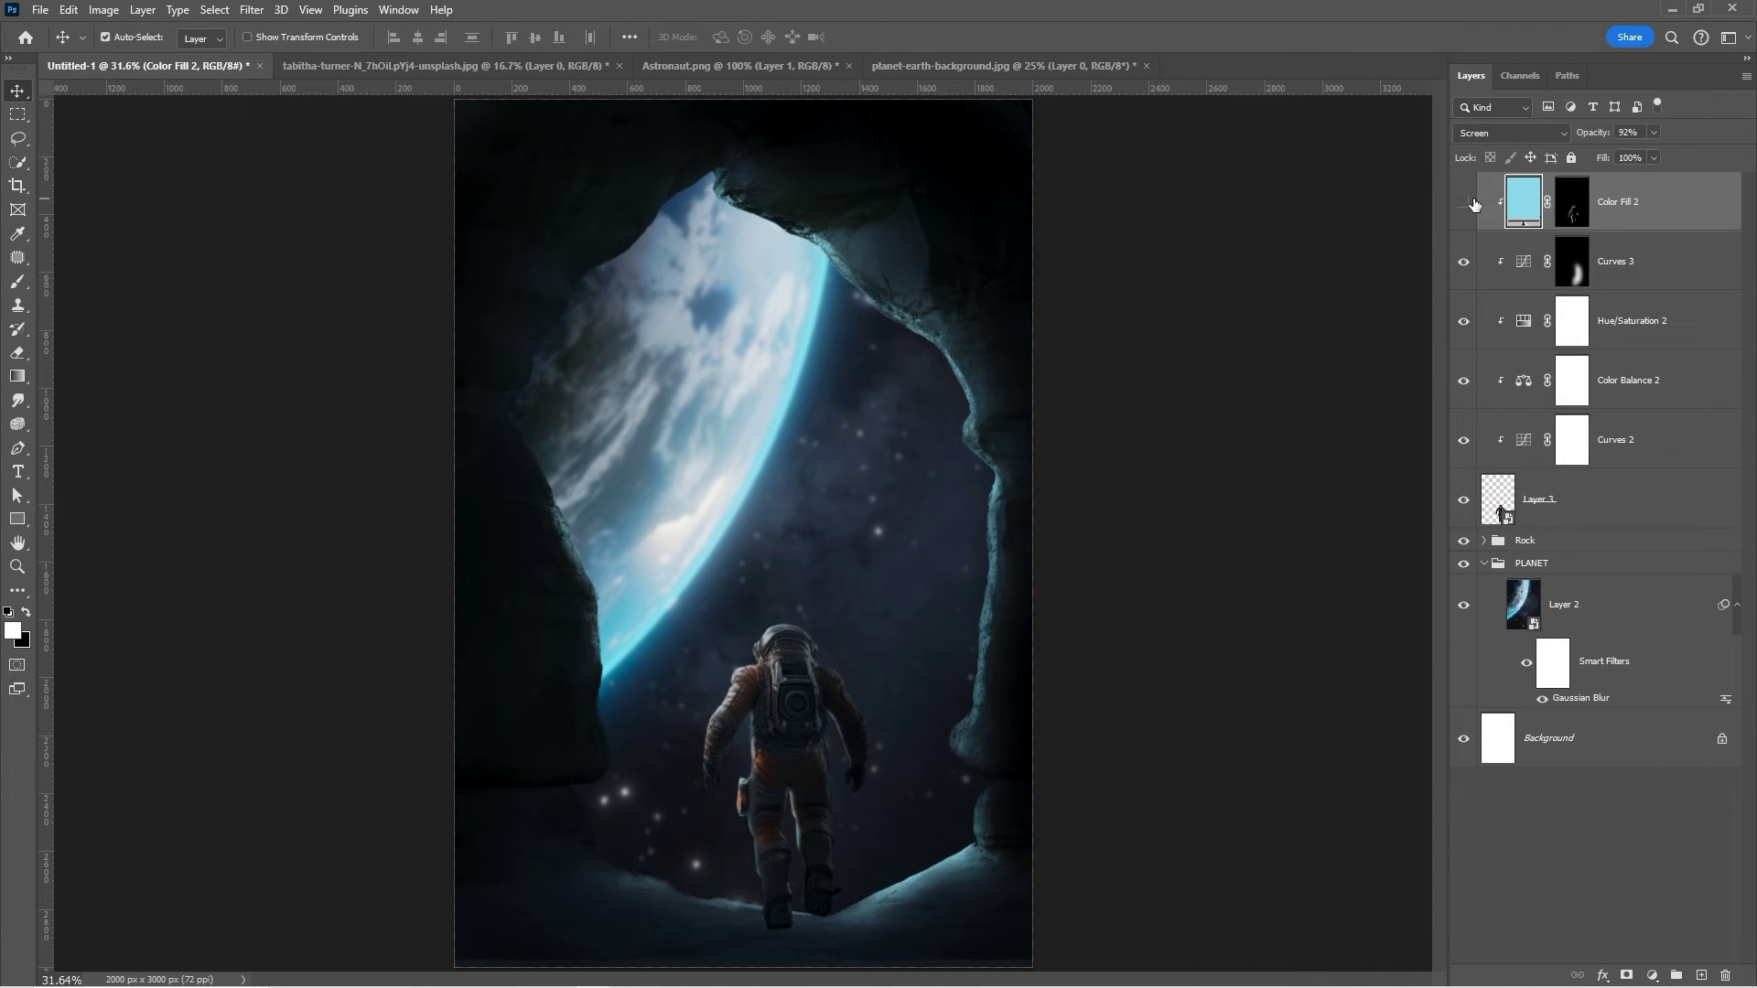
left_click(1472, 203)
Add an unclipped Levels adjustment above the color fill with input black at 43, and invert its mask to black.
left_click(1653, 975)
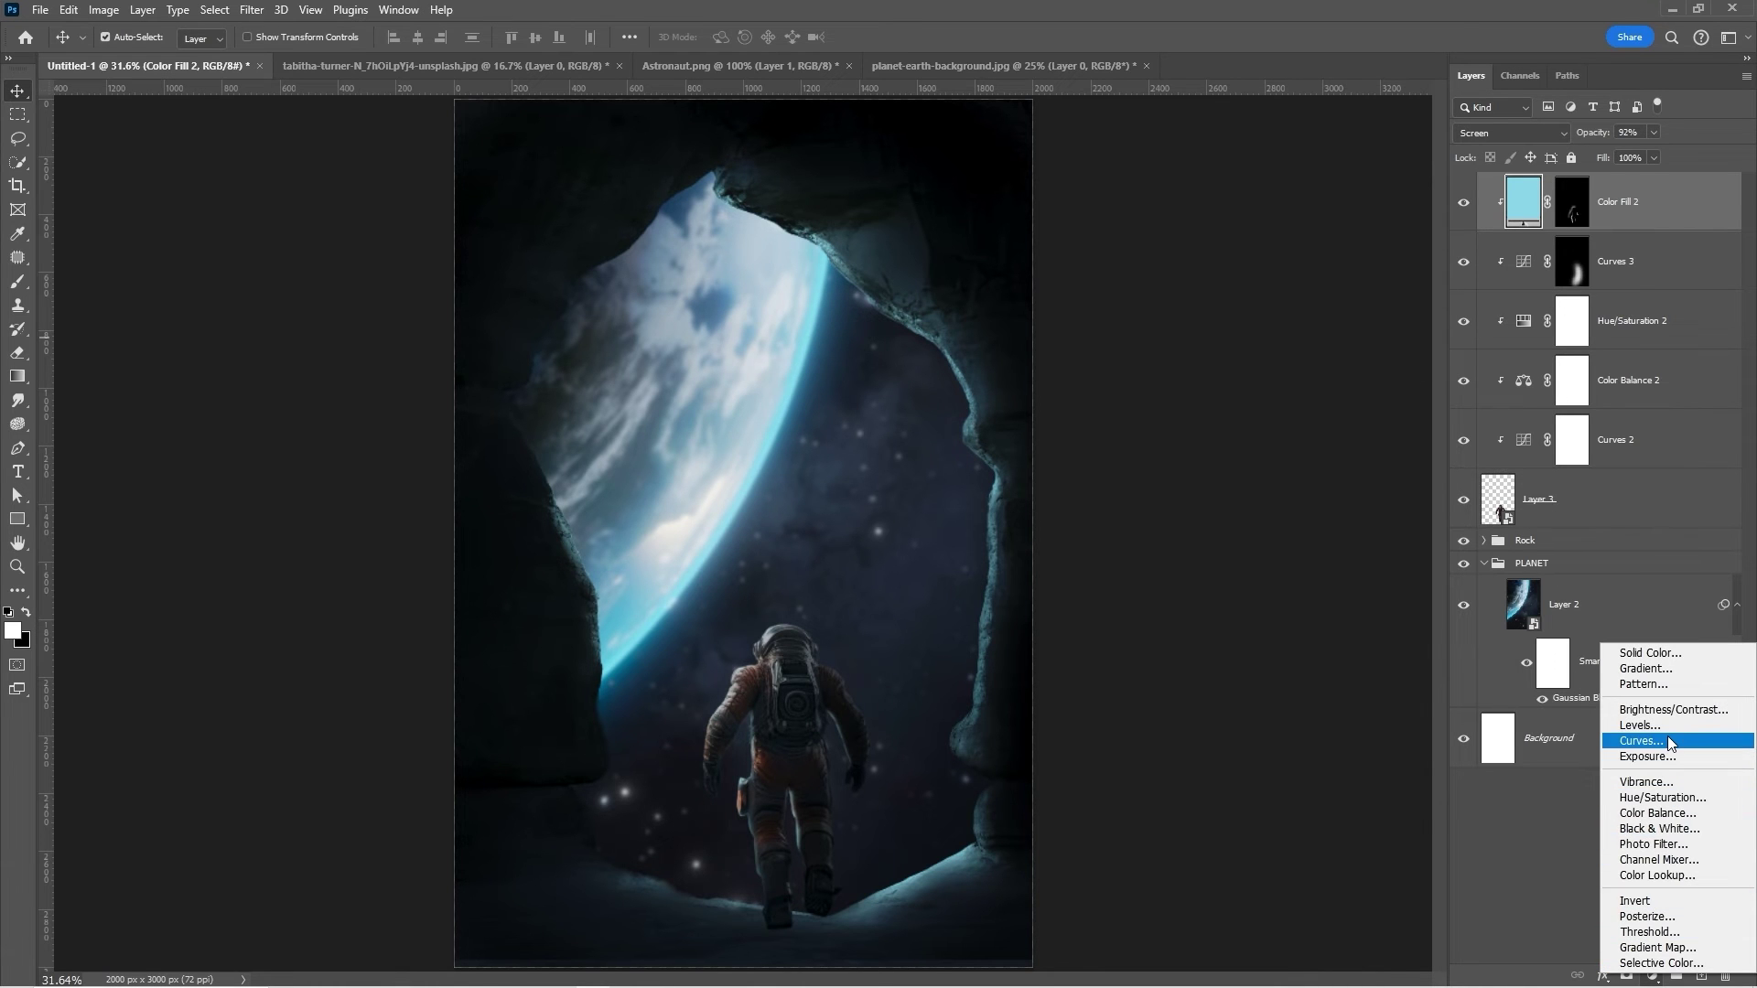
left_click(1639, 725)
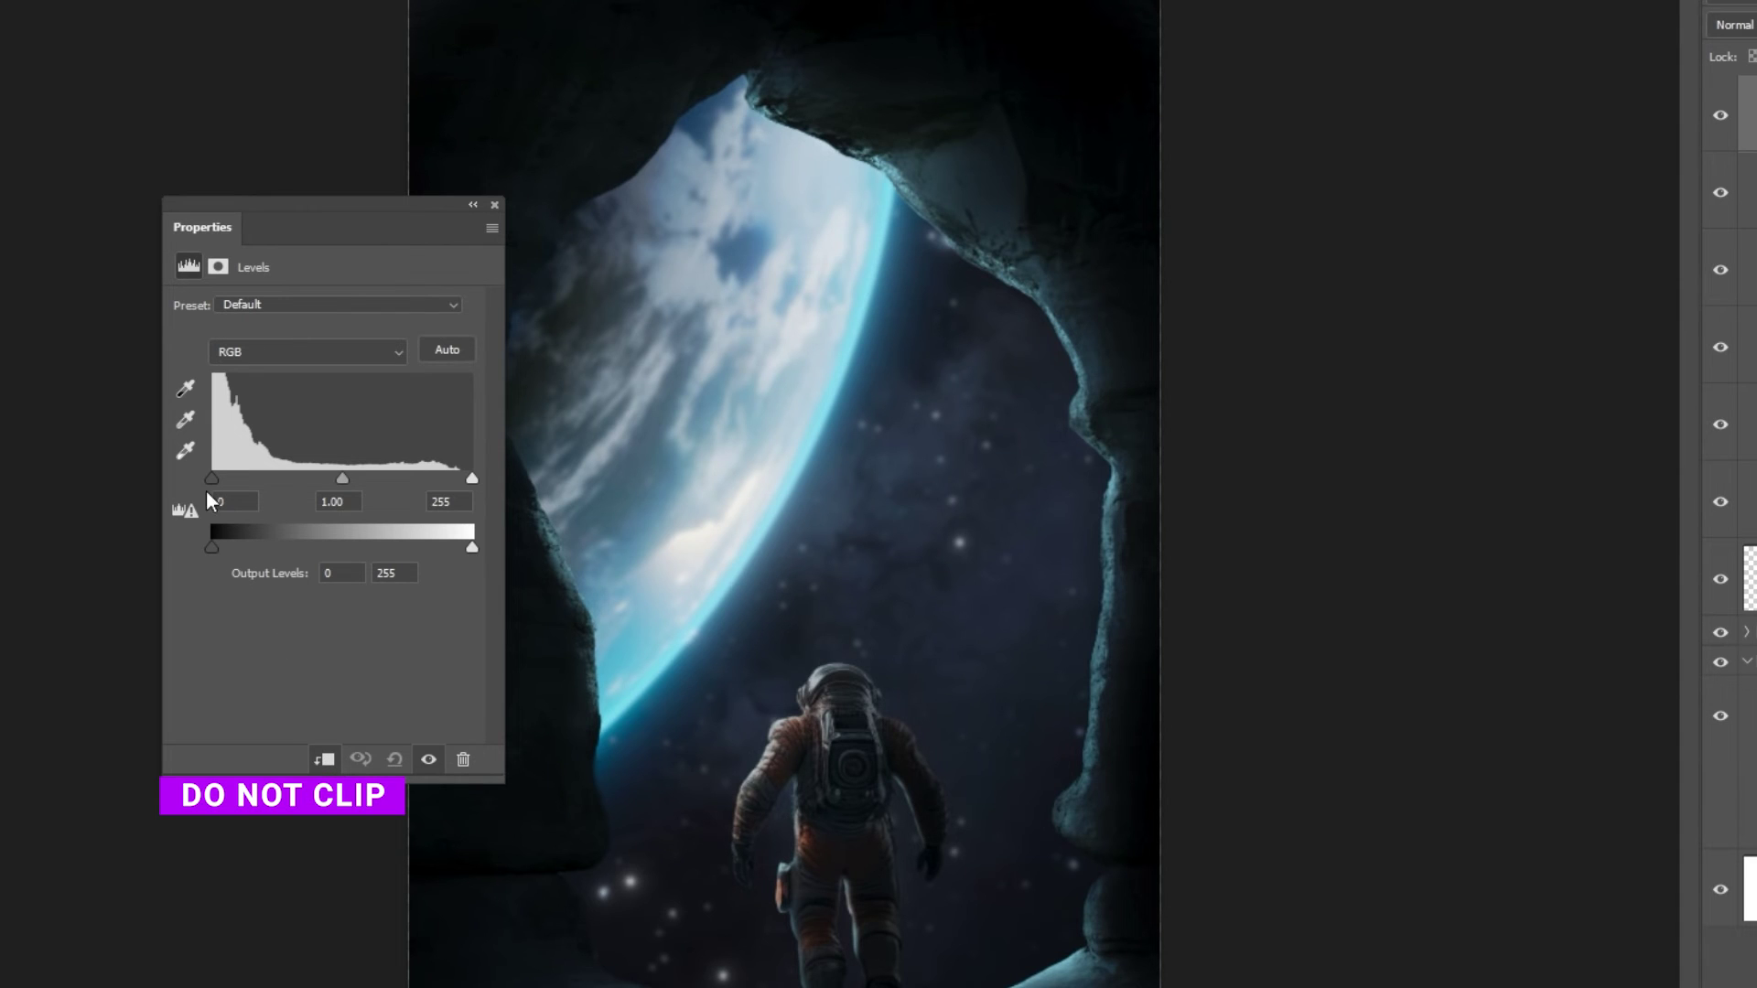
left_click_drag(216, 478, 255, 476)
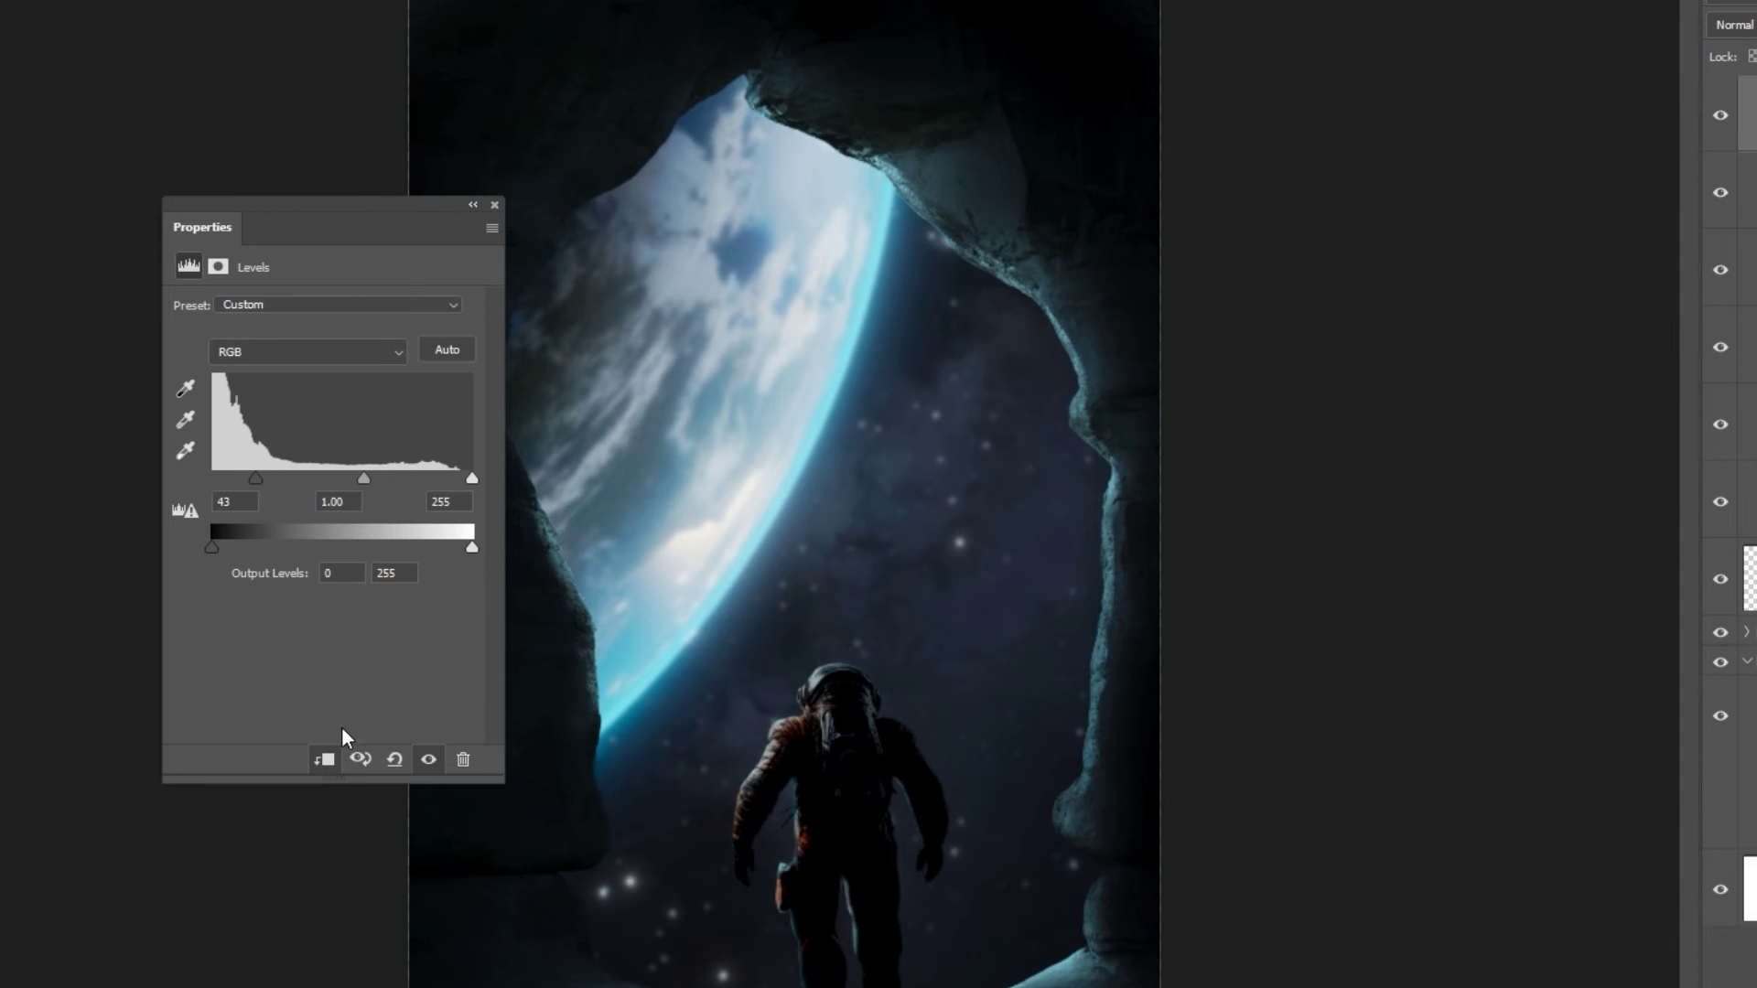
left_click(327, 760)
left_click(494, 206)
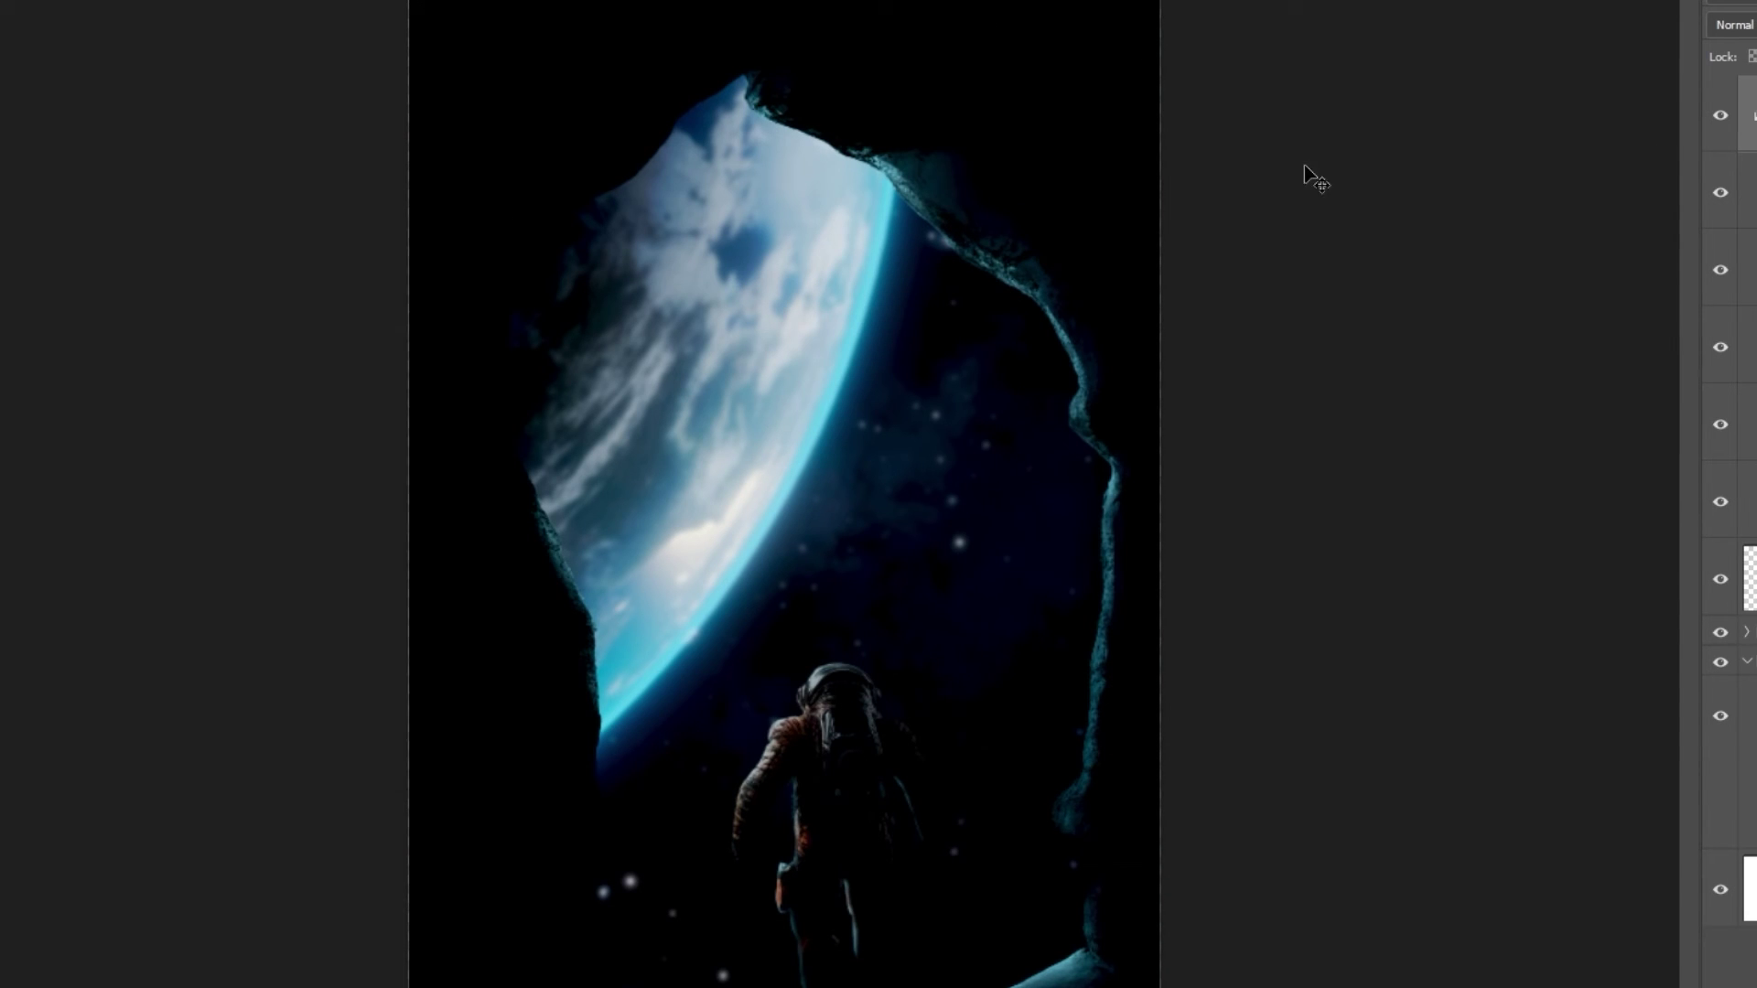
key("ctrl+i")
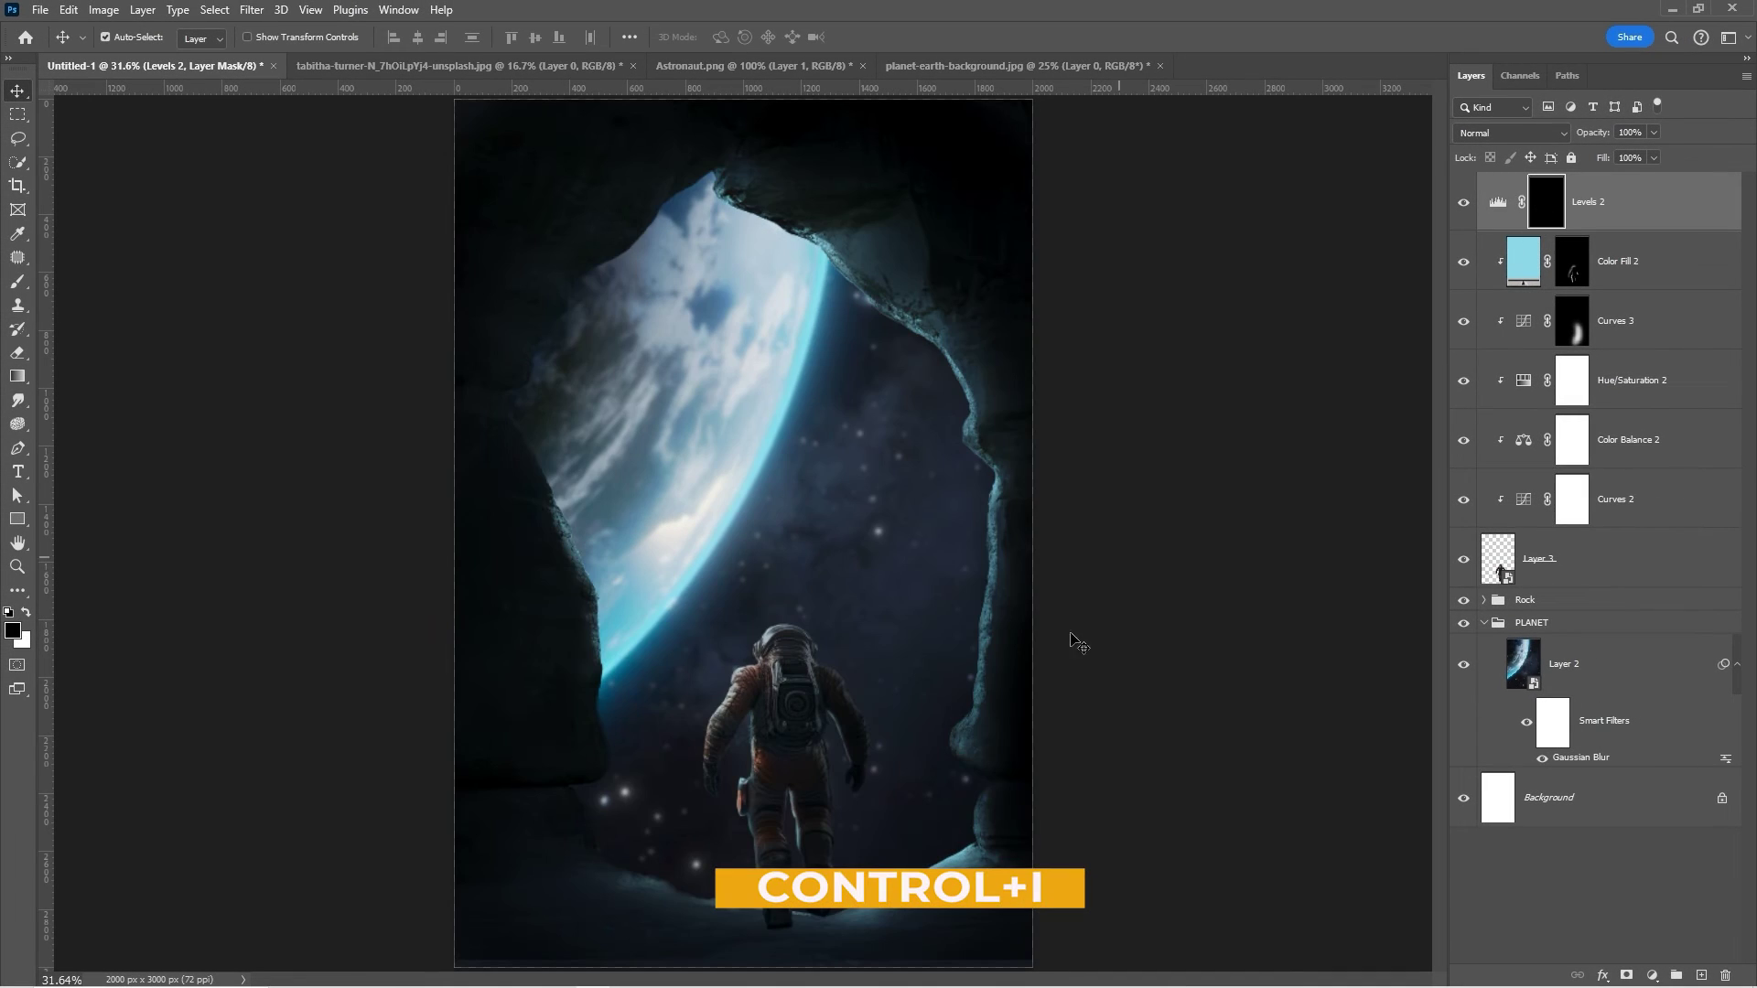
Paint a soft ground shadow beneath the astronaut's feet in white on the Levels mask, using a 125 px soft brush at 22% flow.
key("b")
right_click(873, 796)
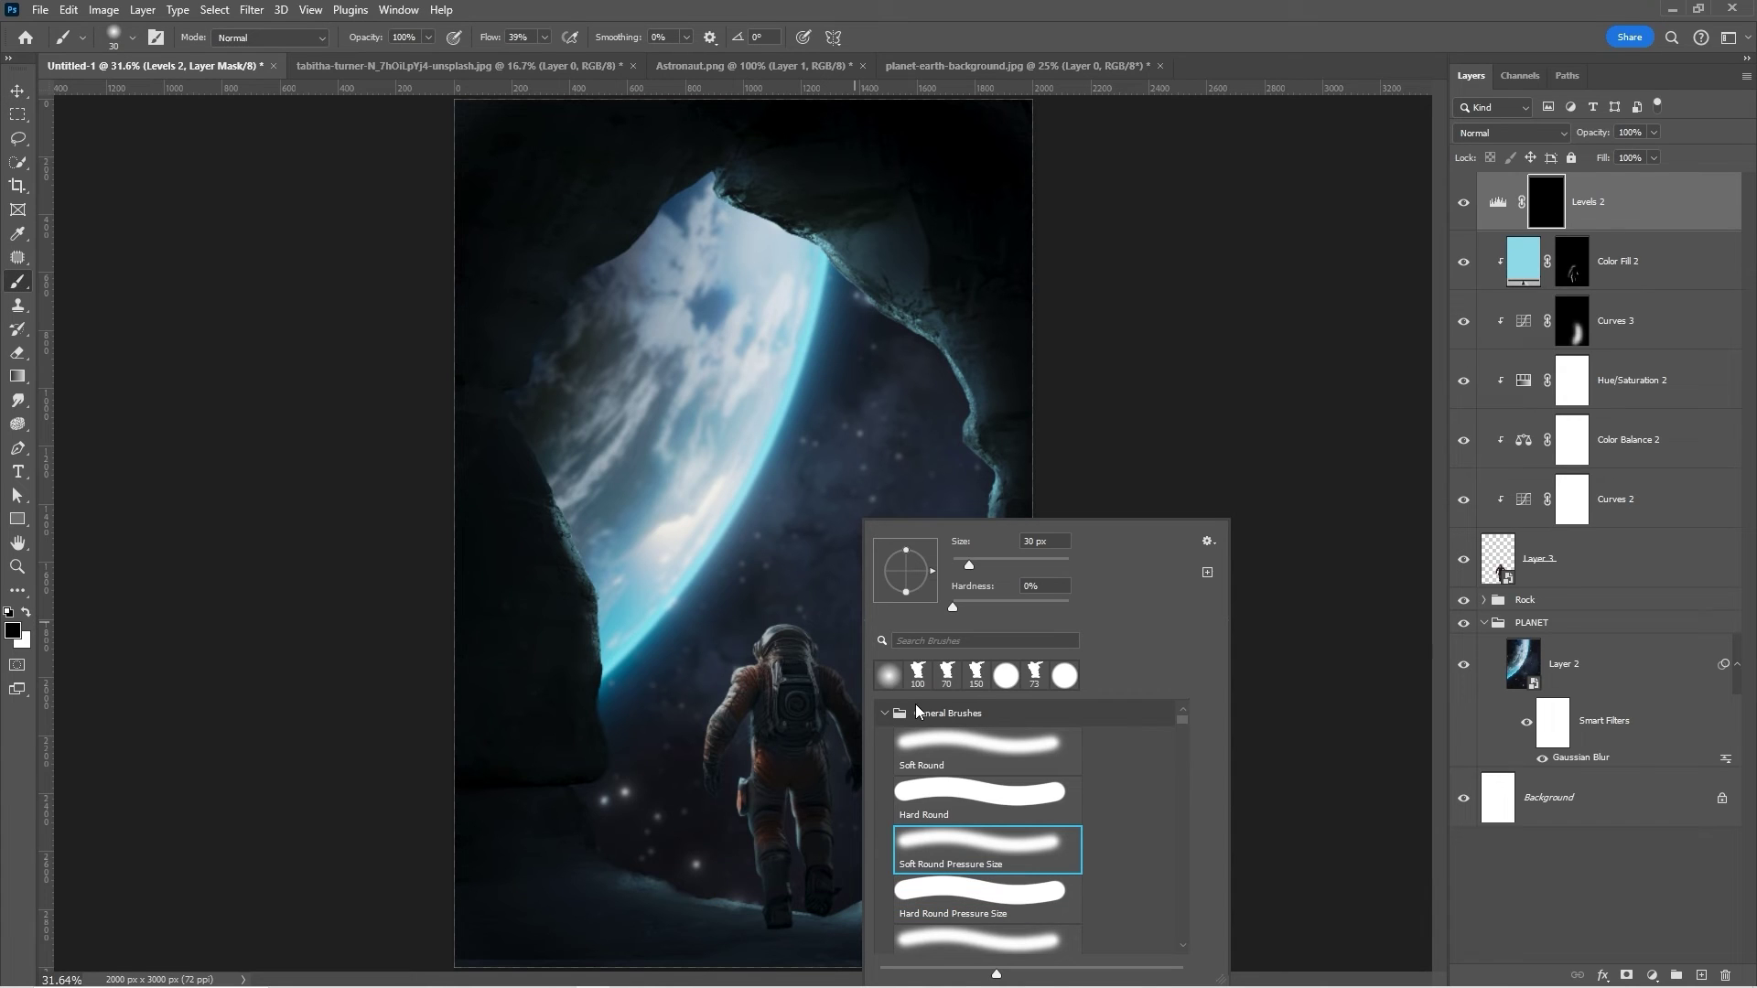
left_click(829, 23)
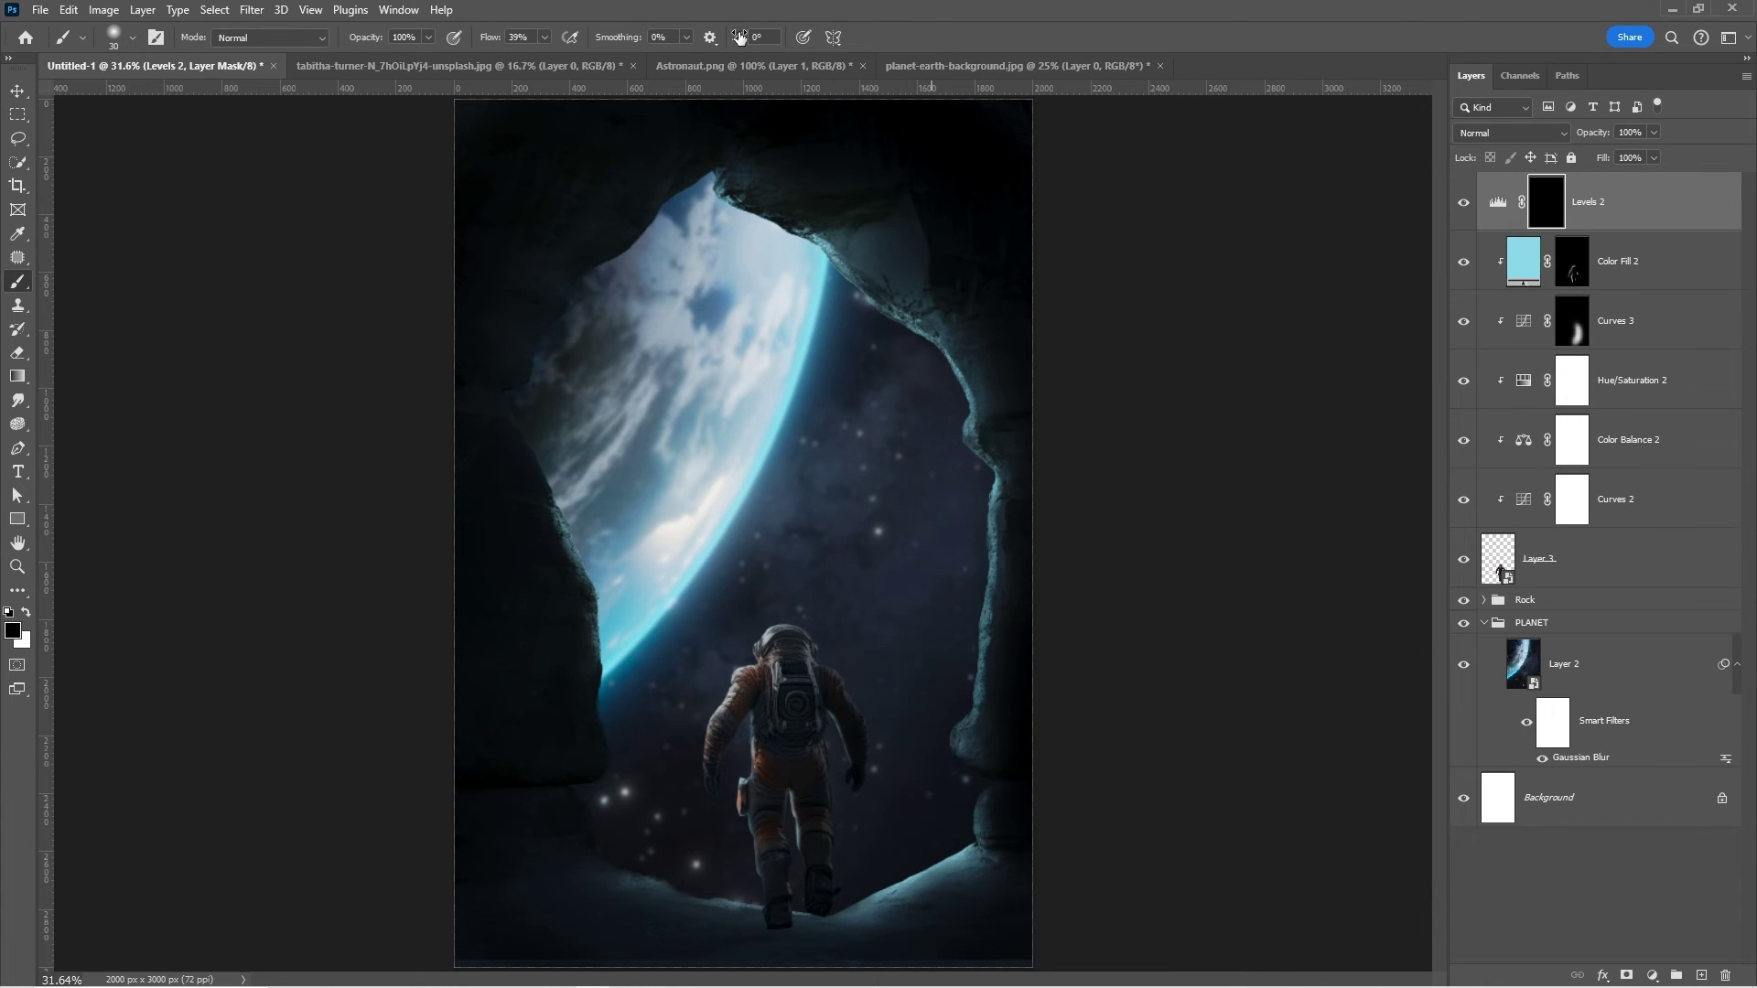
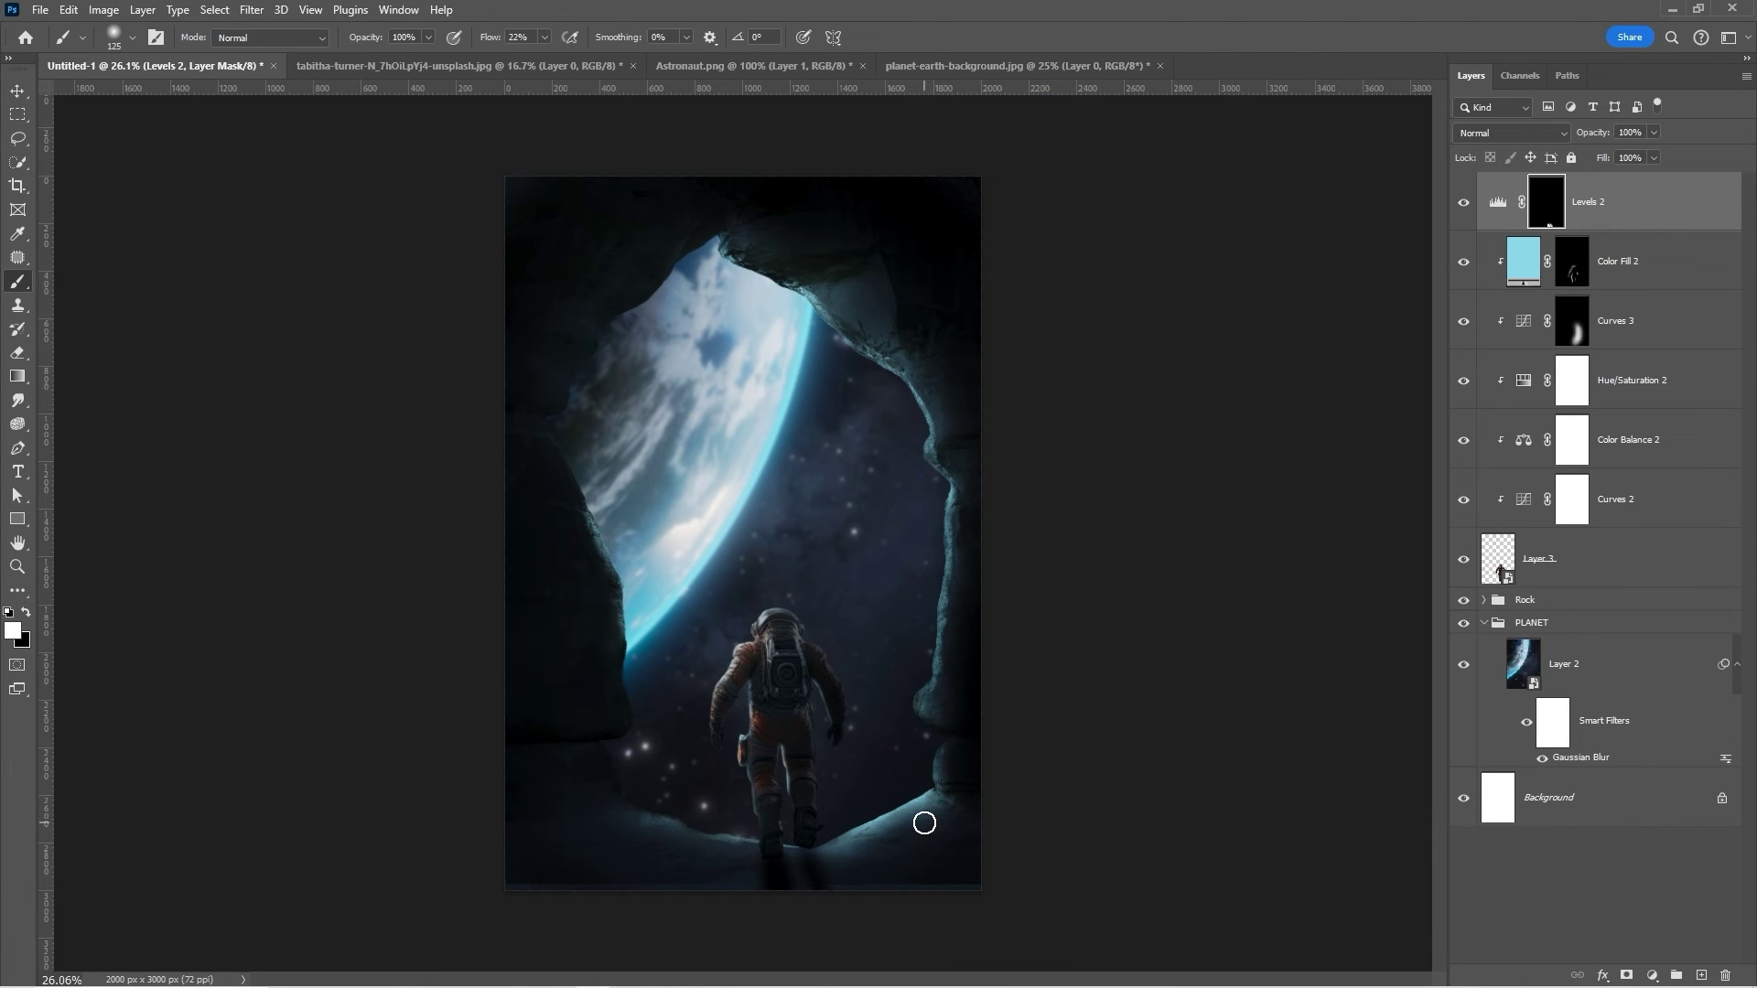
Apply a Perspective transform to the Levels mask, widening the astronaut's ground shadow toward the canvas's lower edge.
key("z")
left_click_drag(864, 821, 890, 815)
key("ctrl+t")
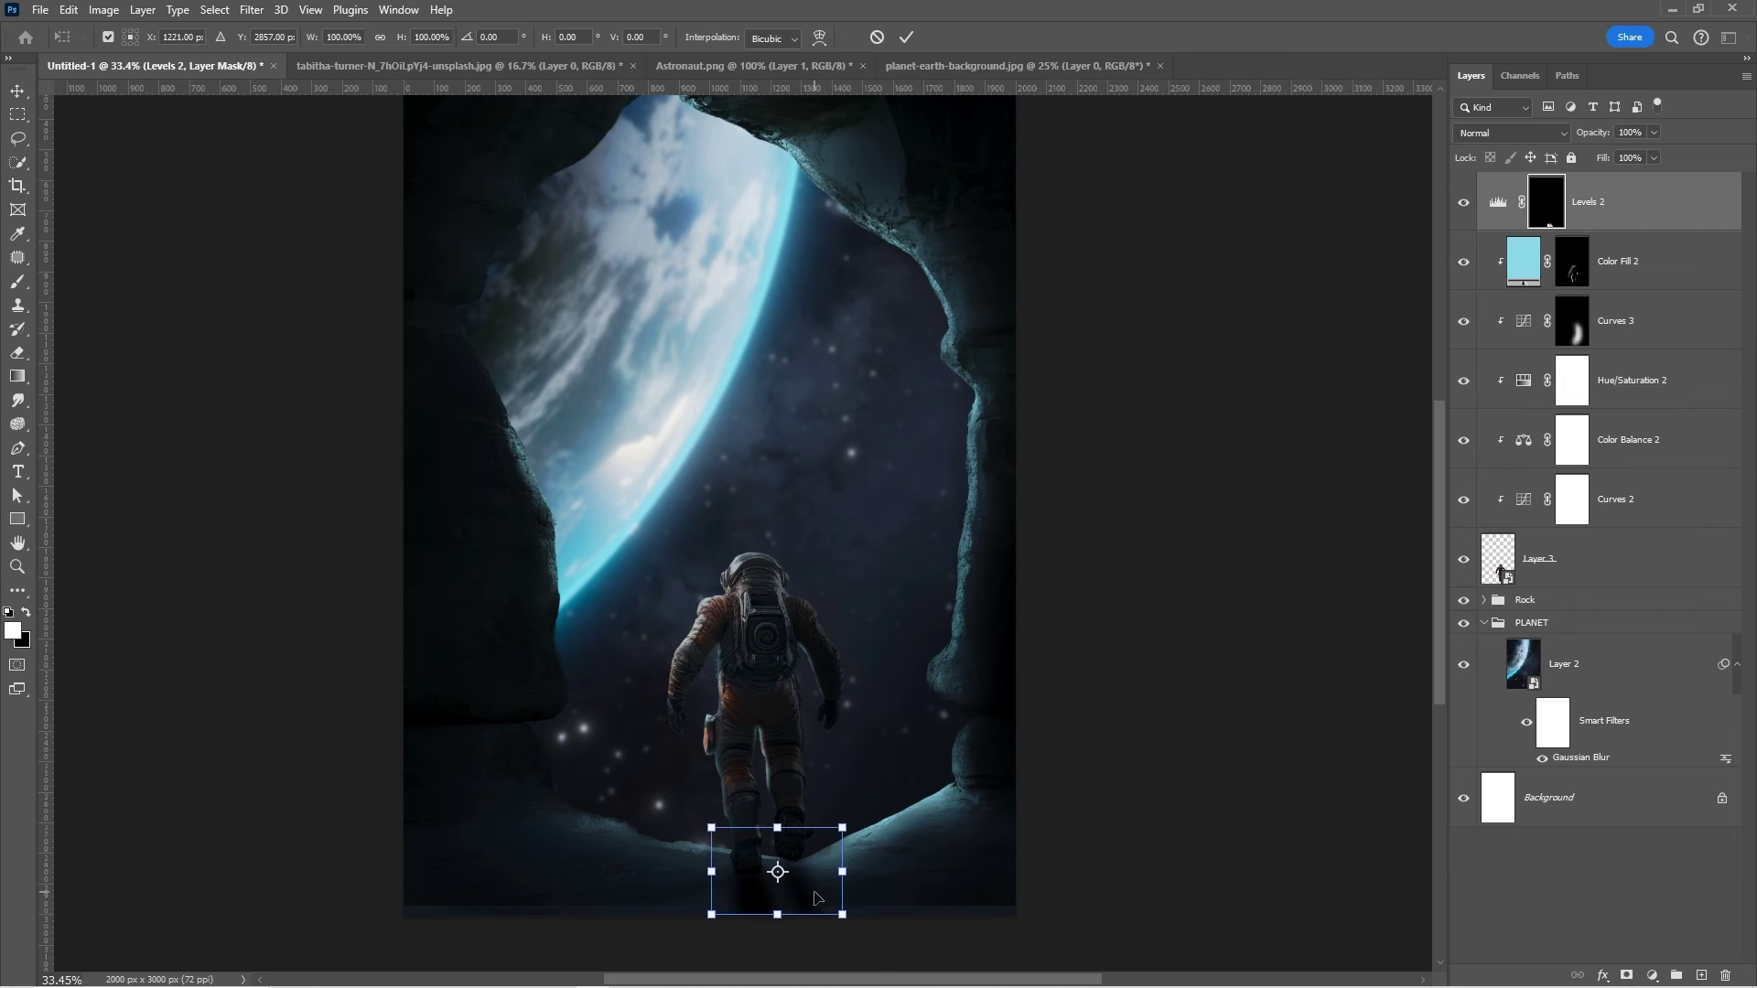
right_click(817, 897)
left_click(886, 604)
left_click_drag(844, 915, 867, 921)
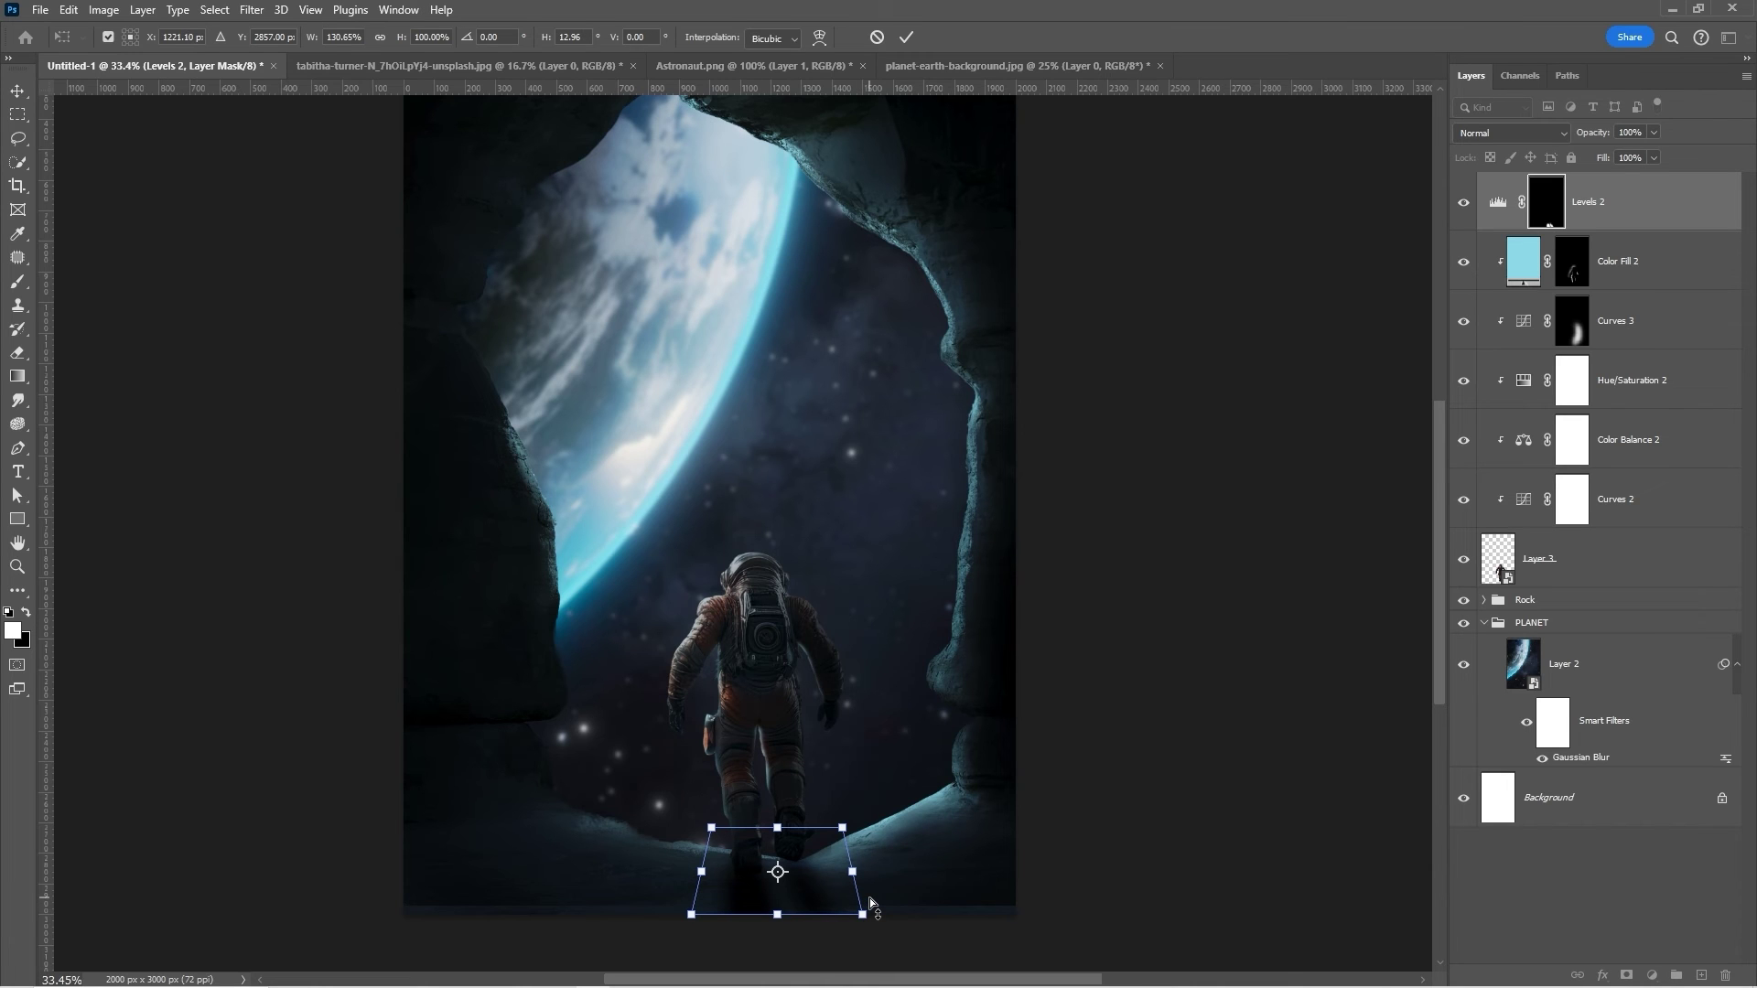
key("Return")
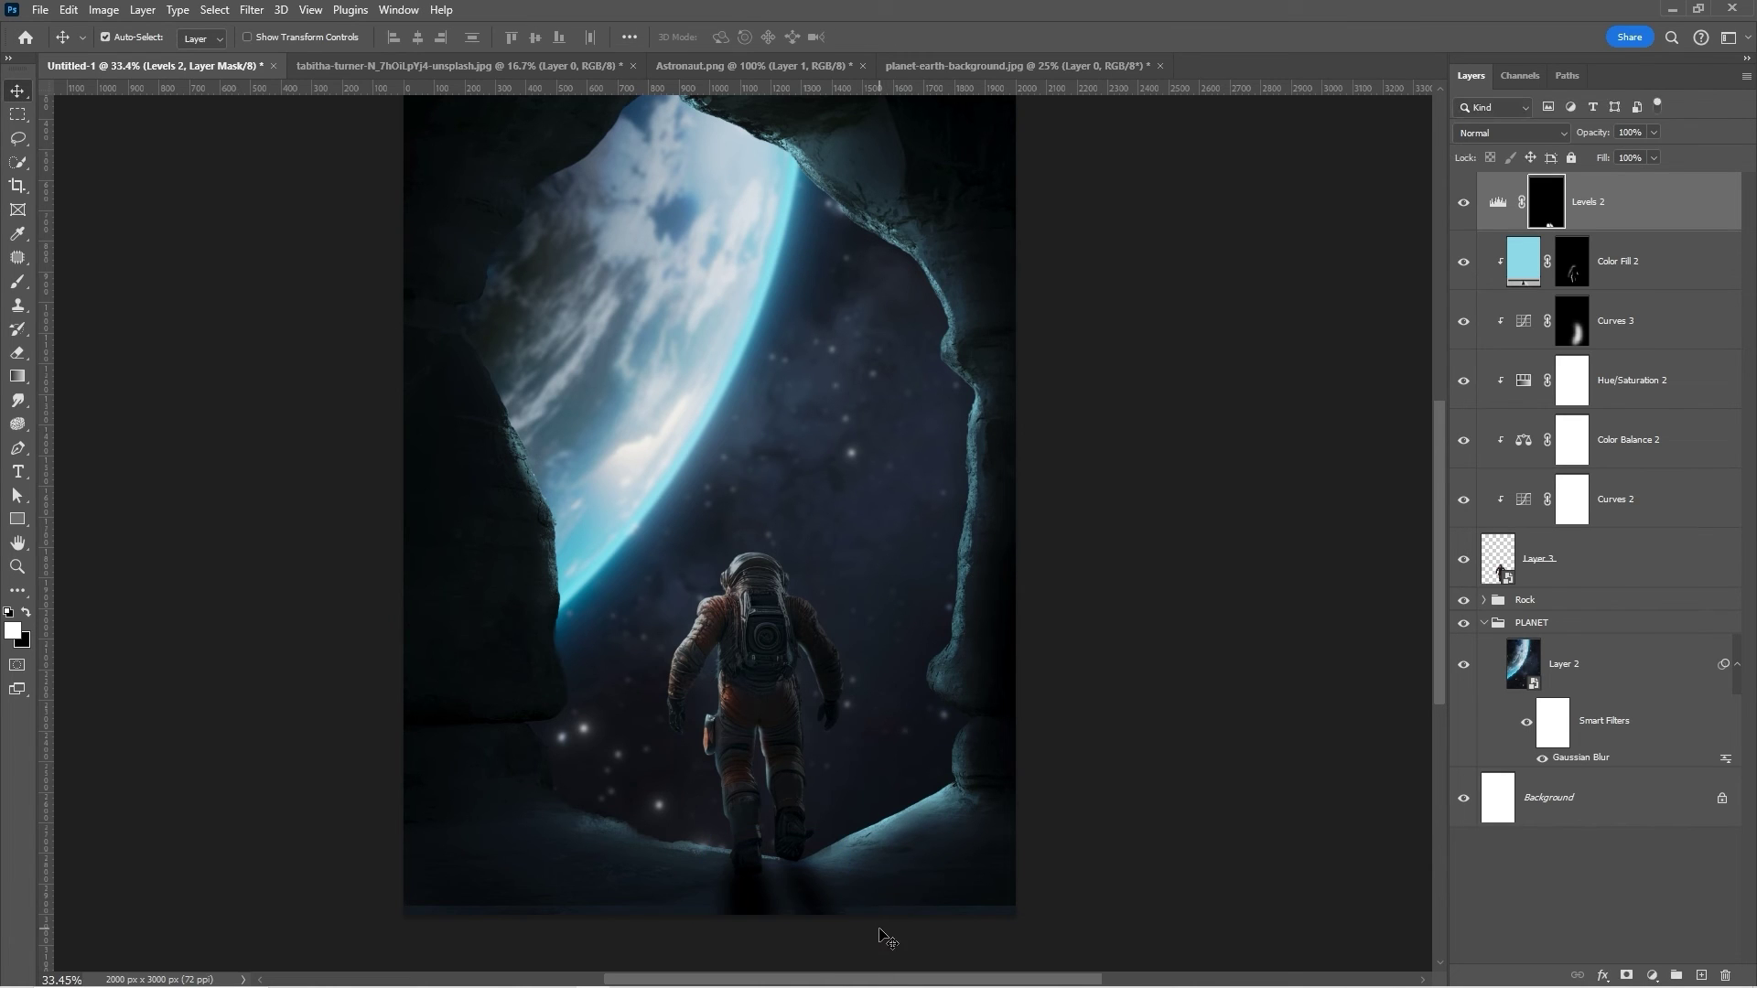
Inspect the ground shadow and compare the composite with and without the topmost Levels adjustment.
left_click_drag(879, 937, 846, 805)
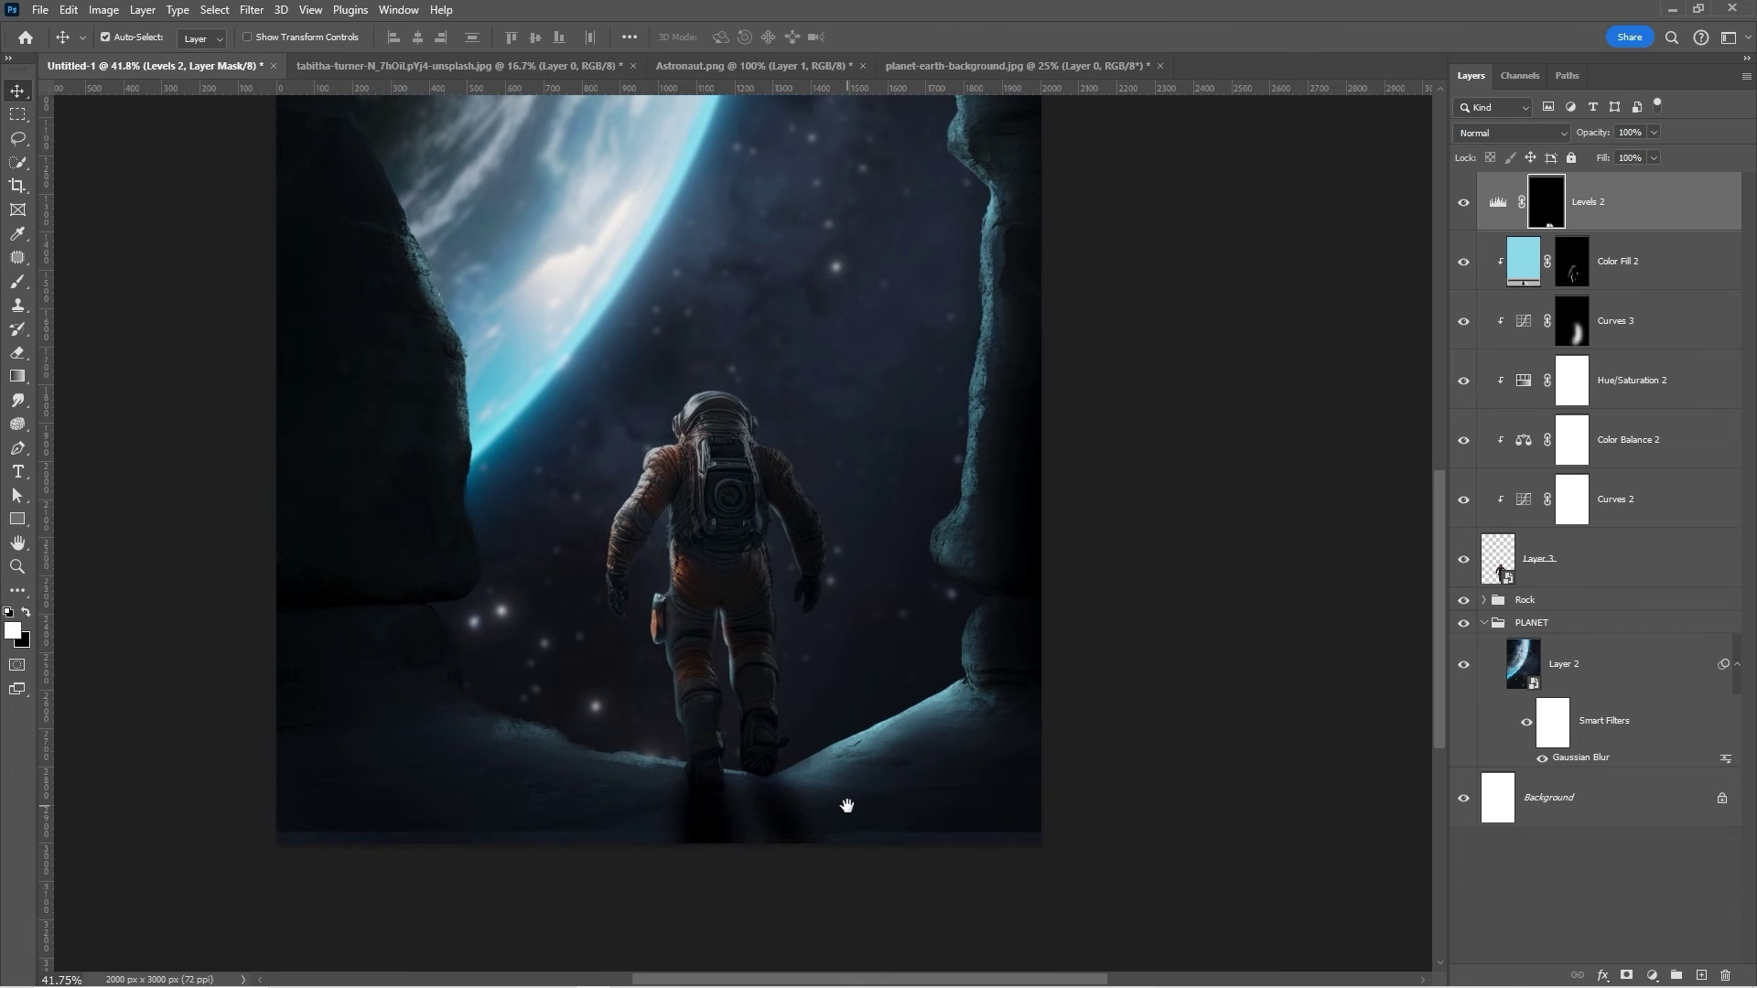
key("ctrl+space")
left_click_drag(942, 772, 900, 760)
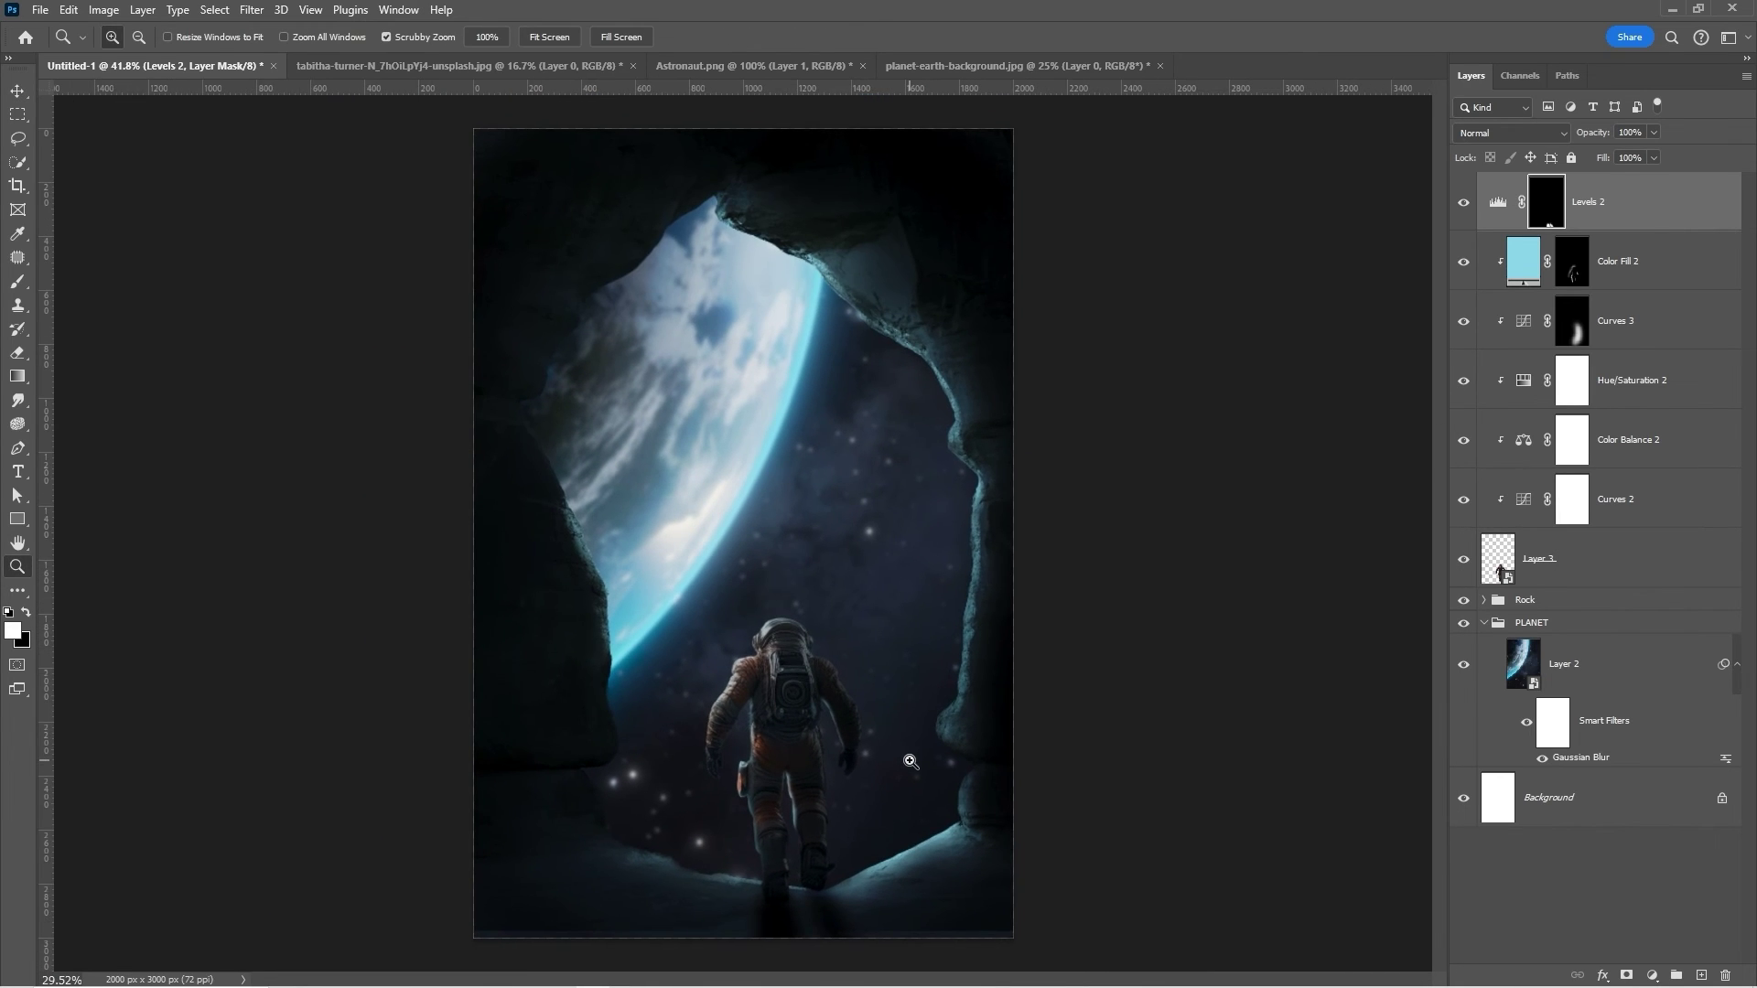
left_click(1461, 205)
left_click(1461, 205)
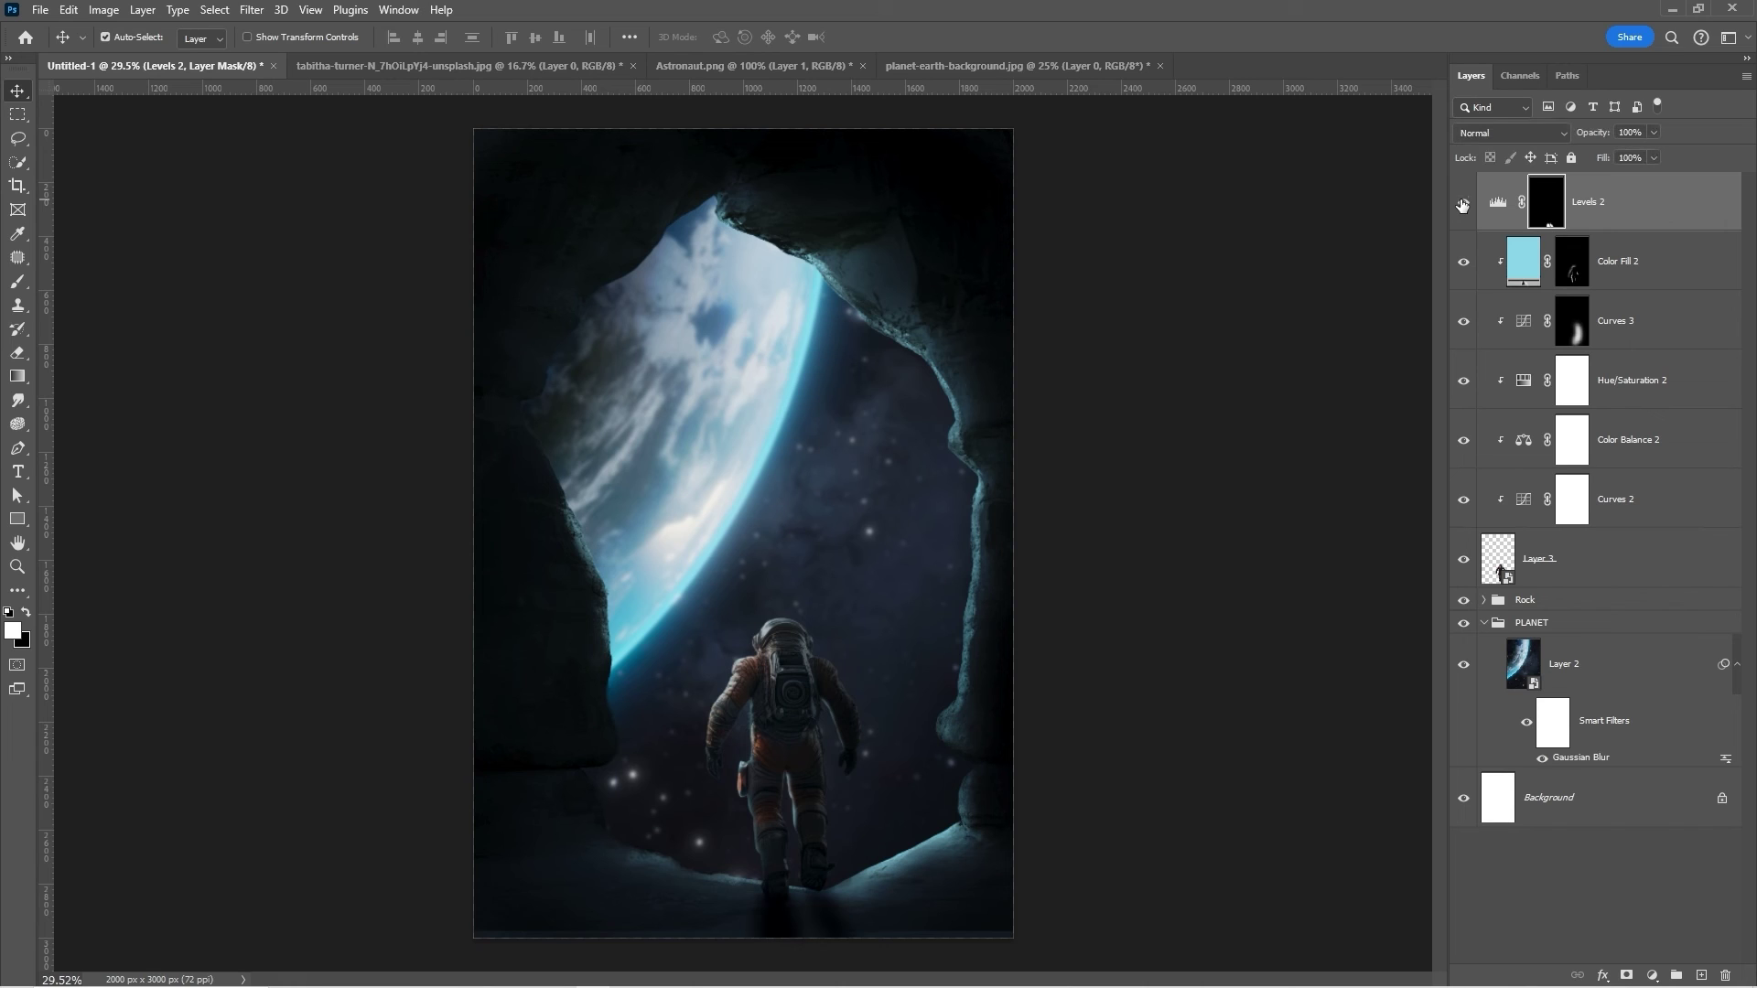
Group the astronaut layer with all its adjustments up to the topmost Levels, and name the group ASTRONAUT.
left_click(1496, 553, "shift")
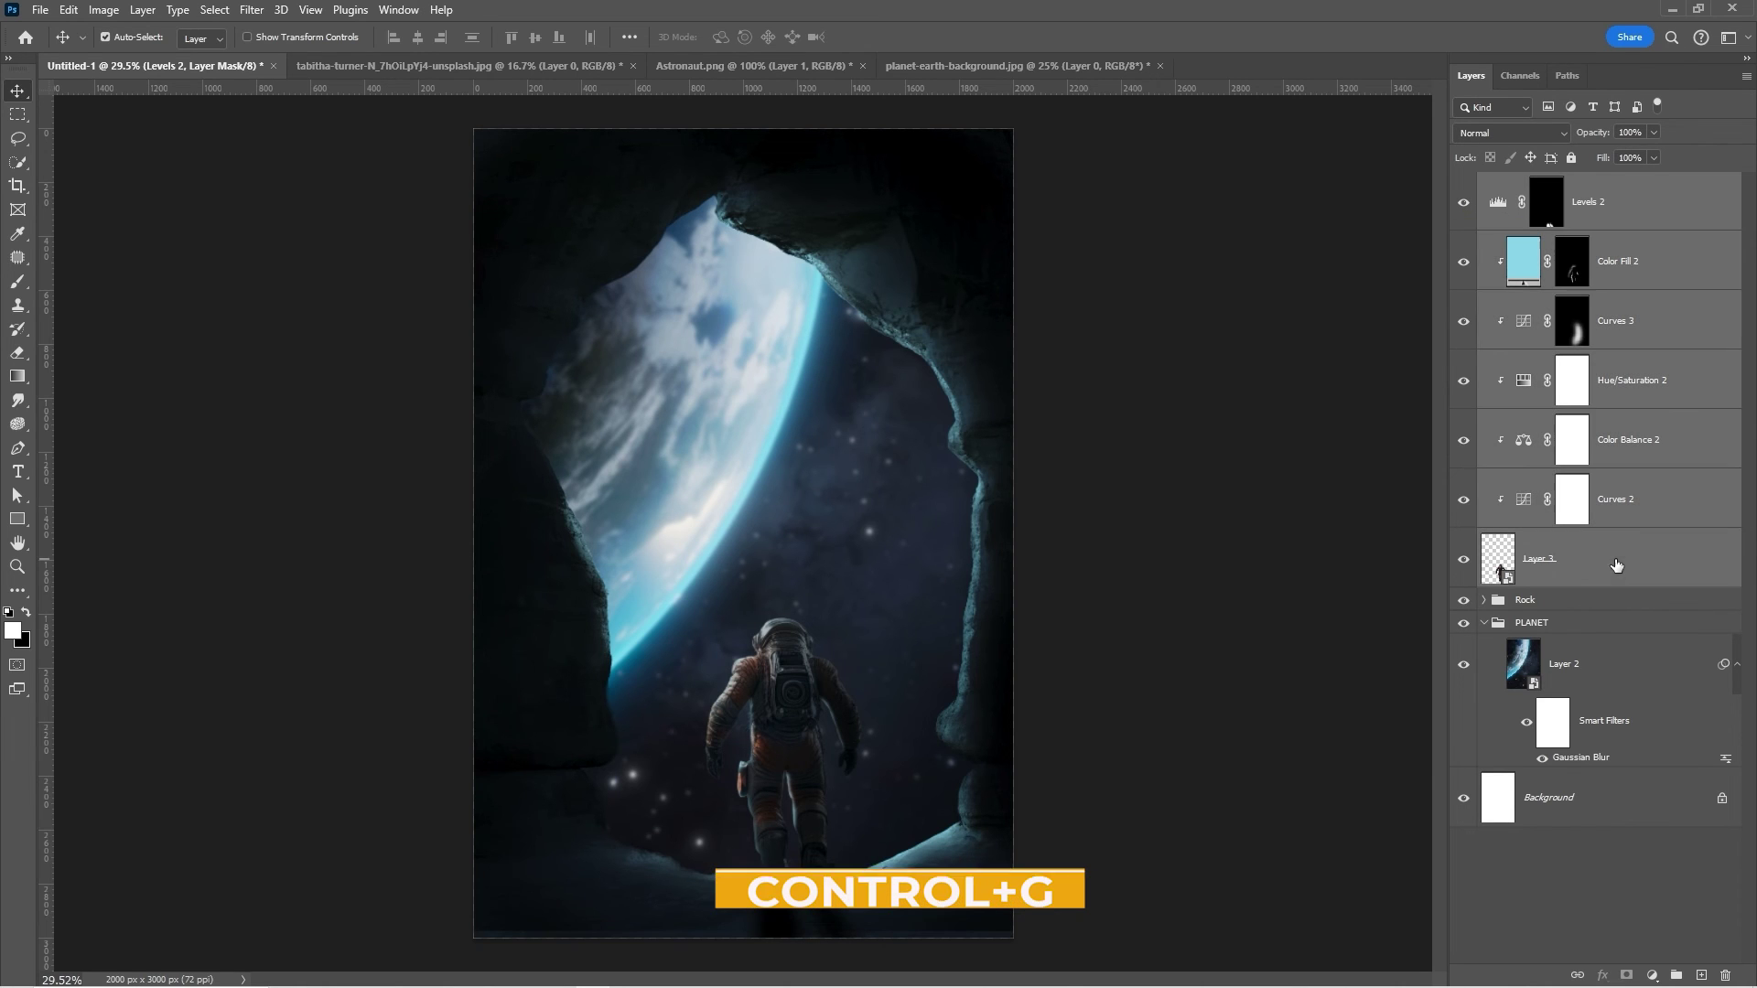
key("ctrl+g")
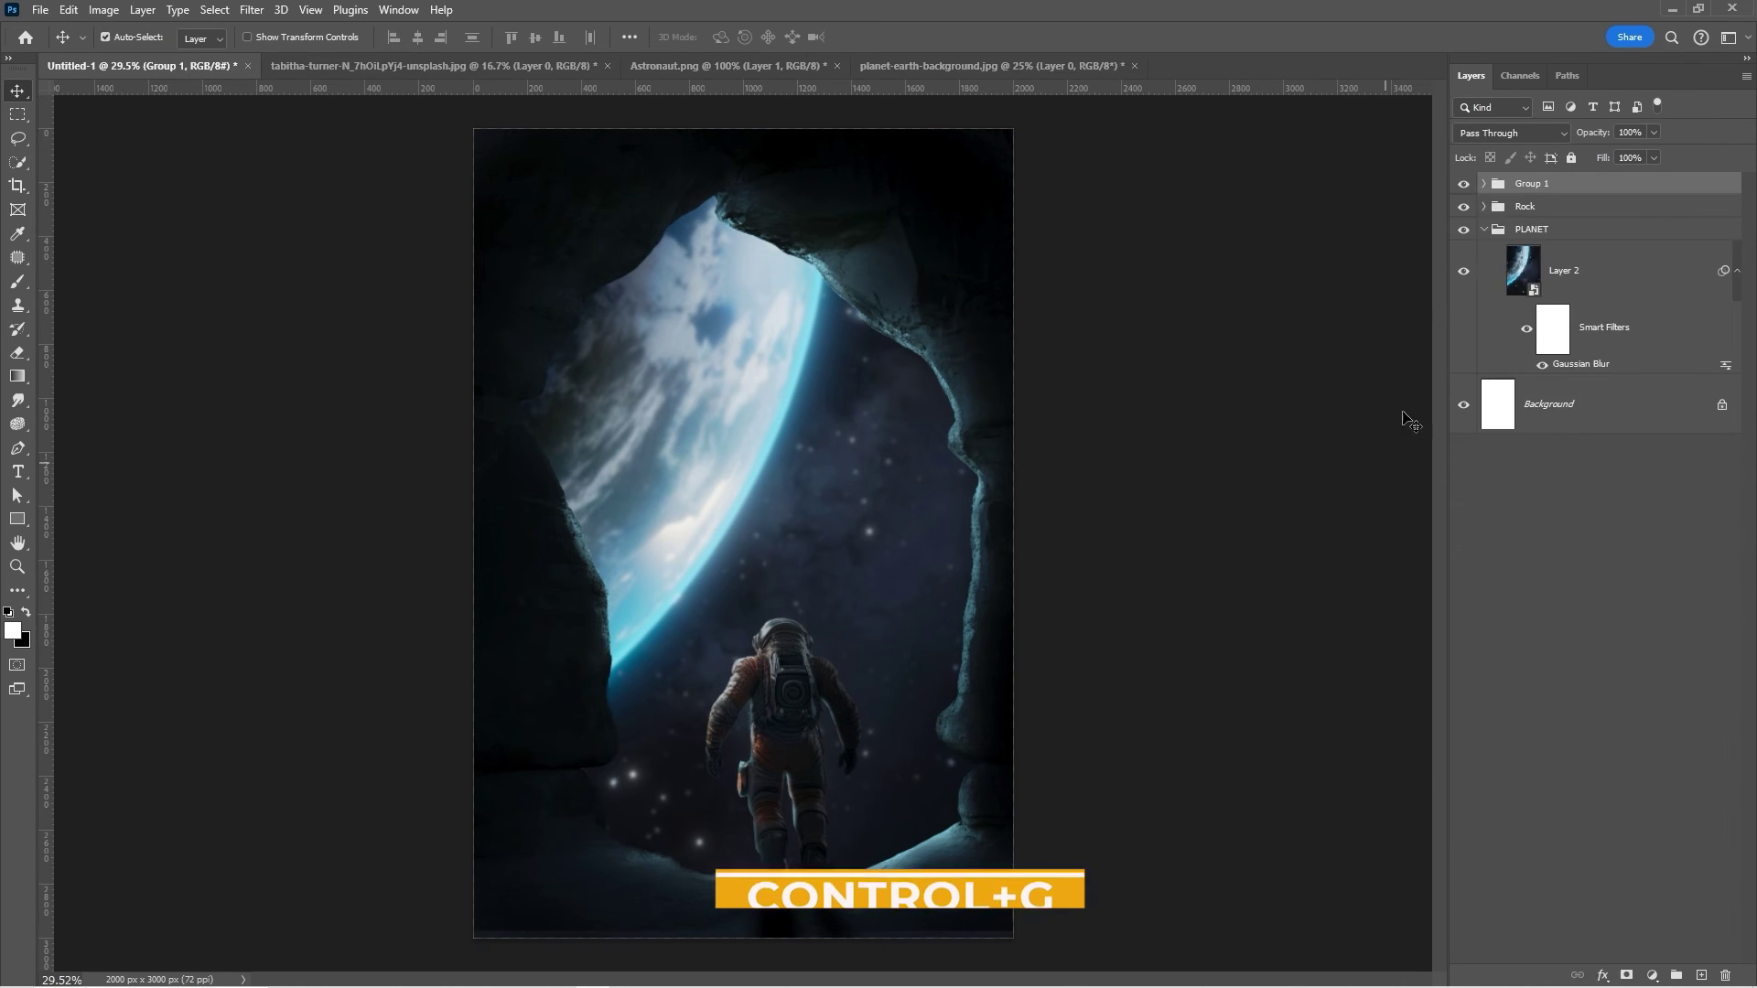
double_click(1528, 183)
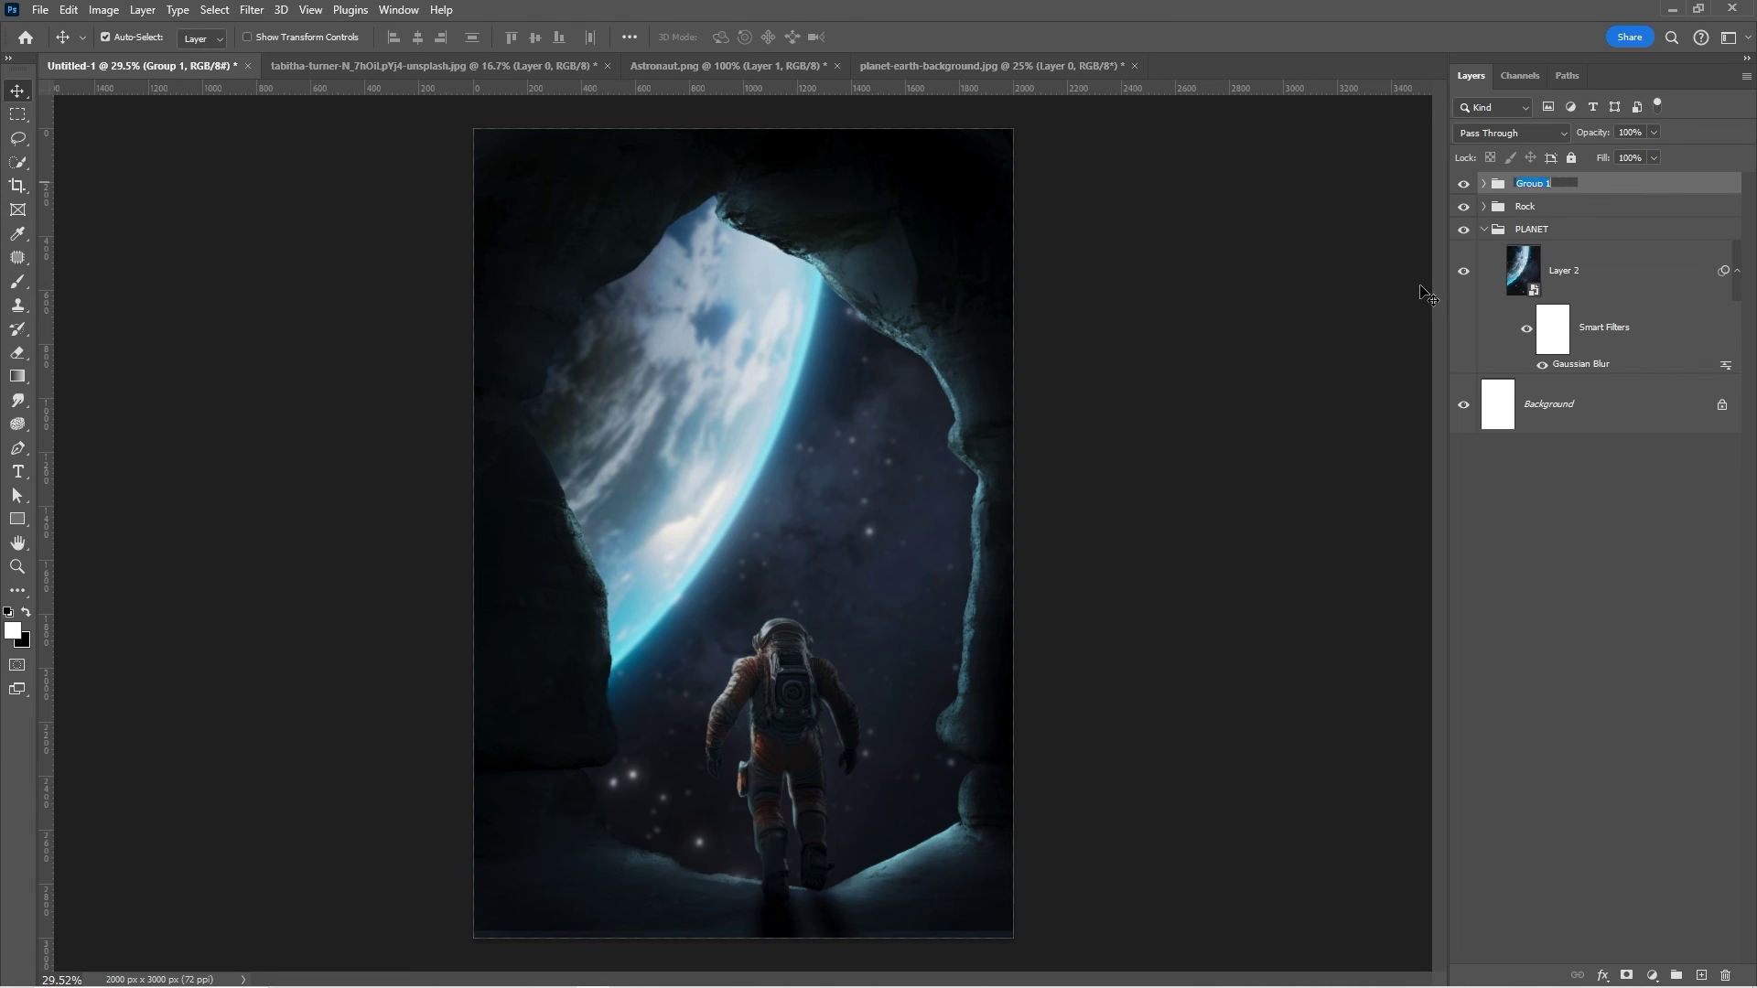
type("ASTRONAUT")
key("Return")
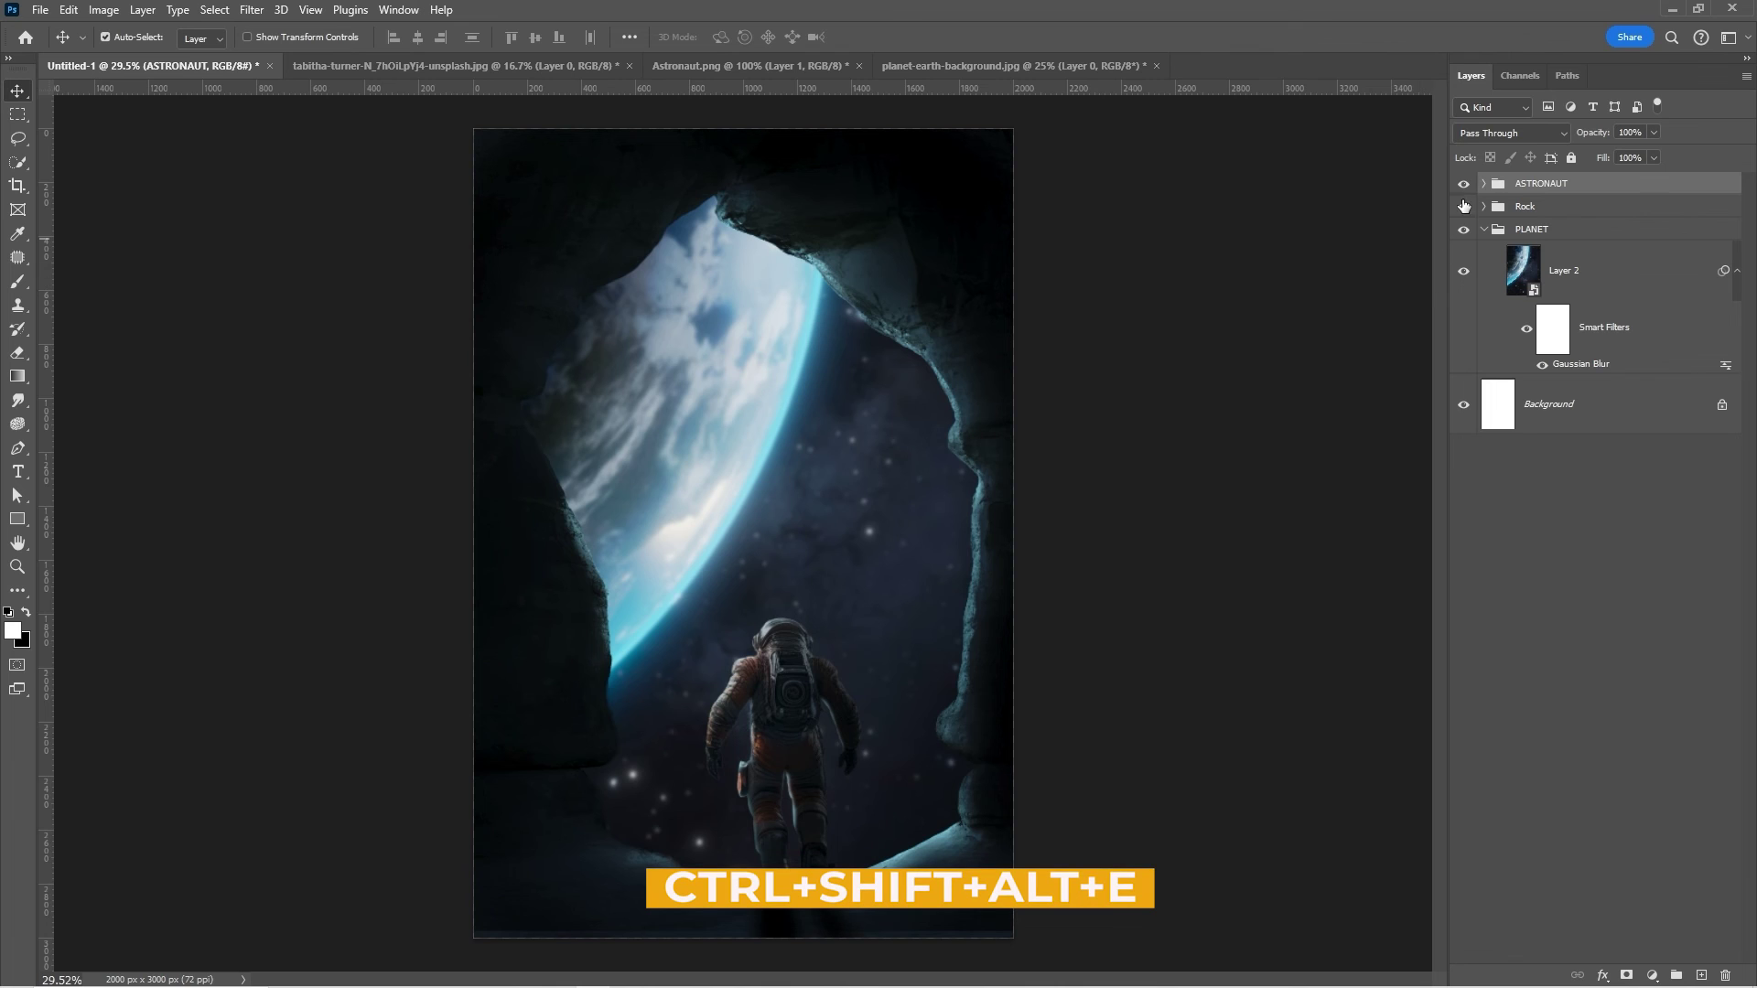
Stamp all visible layers into a new merged layer above the ASTRONAUT group and convert it to a smart object.
key("ctrl+shift+alt+e")
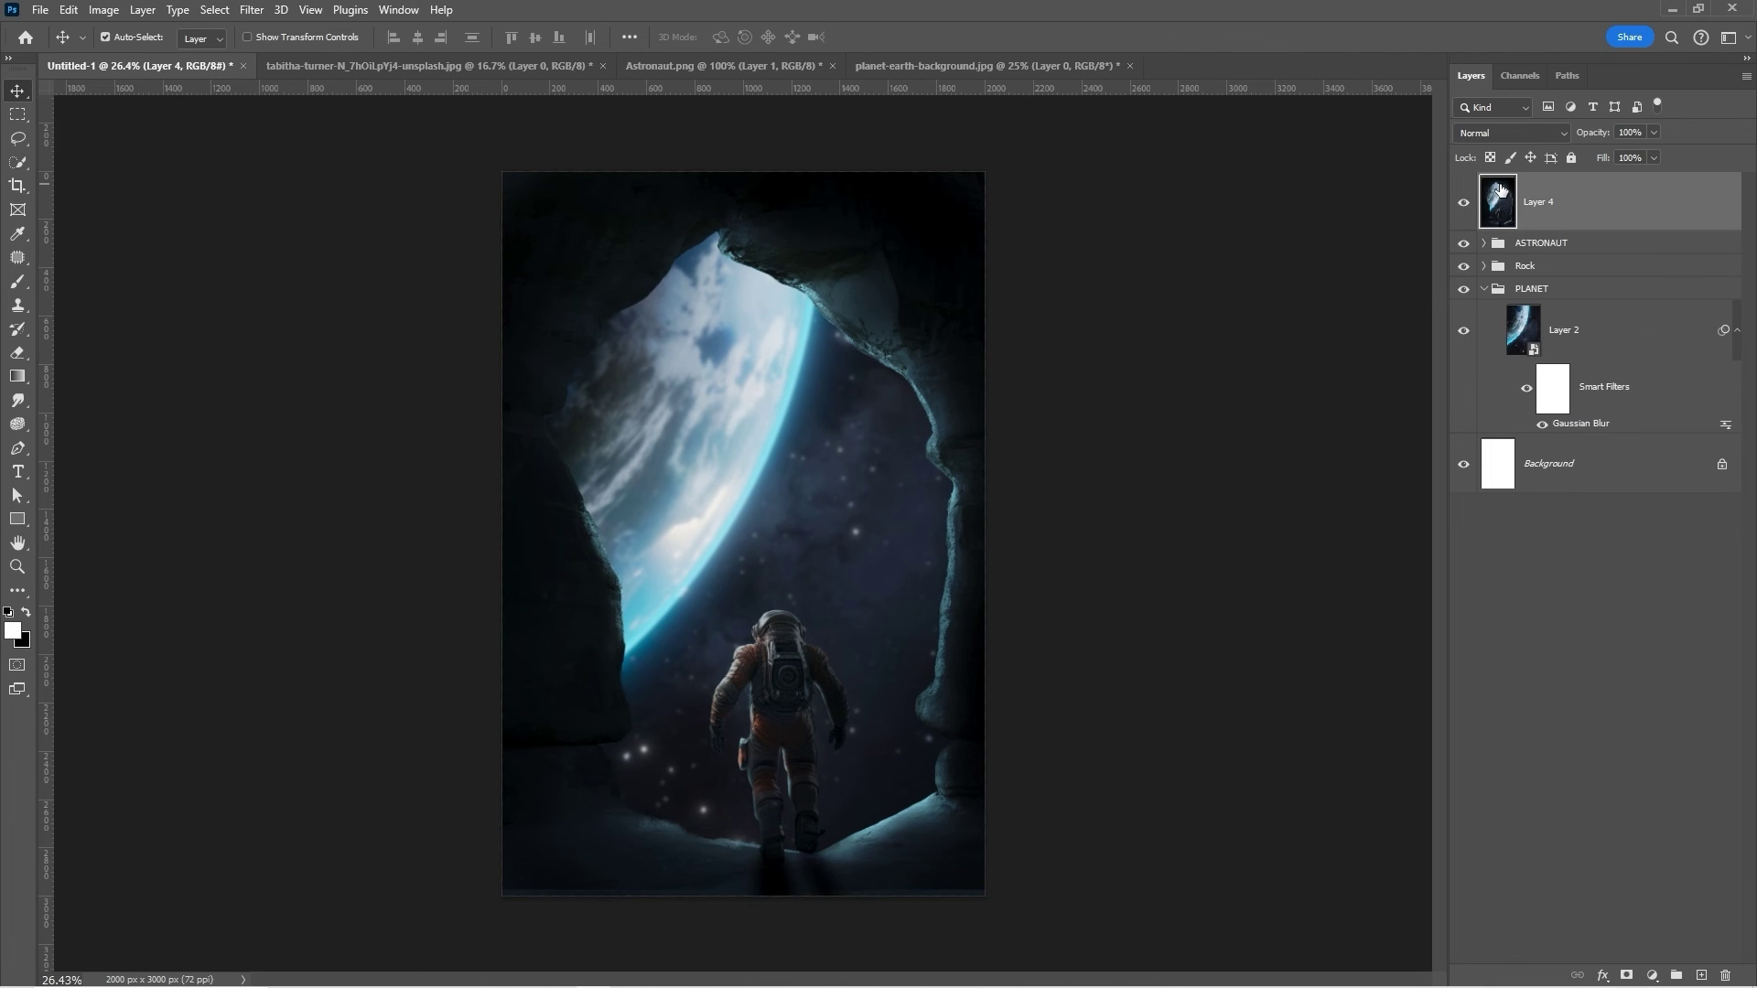
right_click(1545, 218)
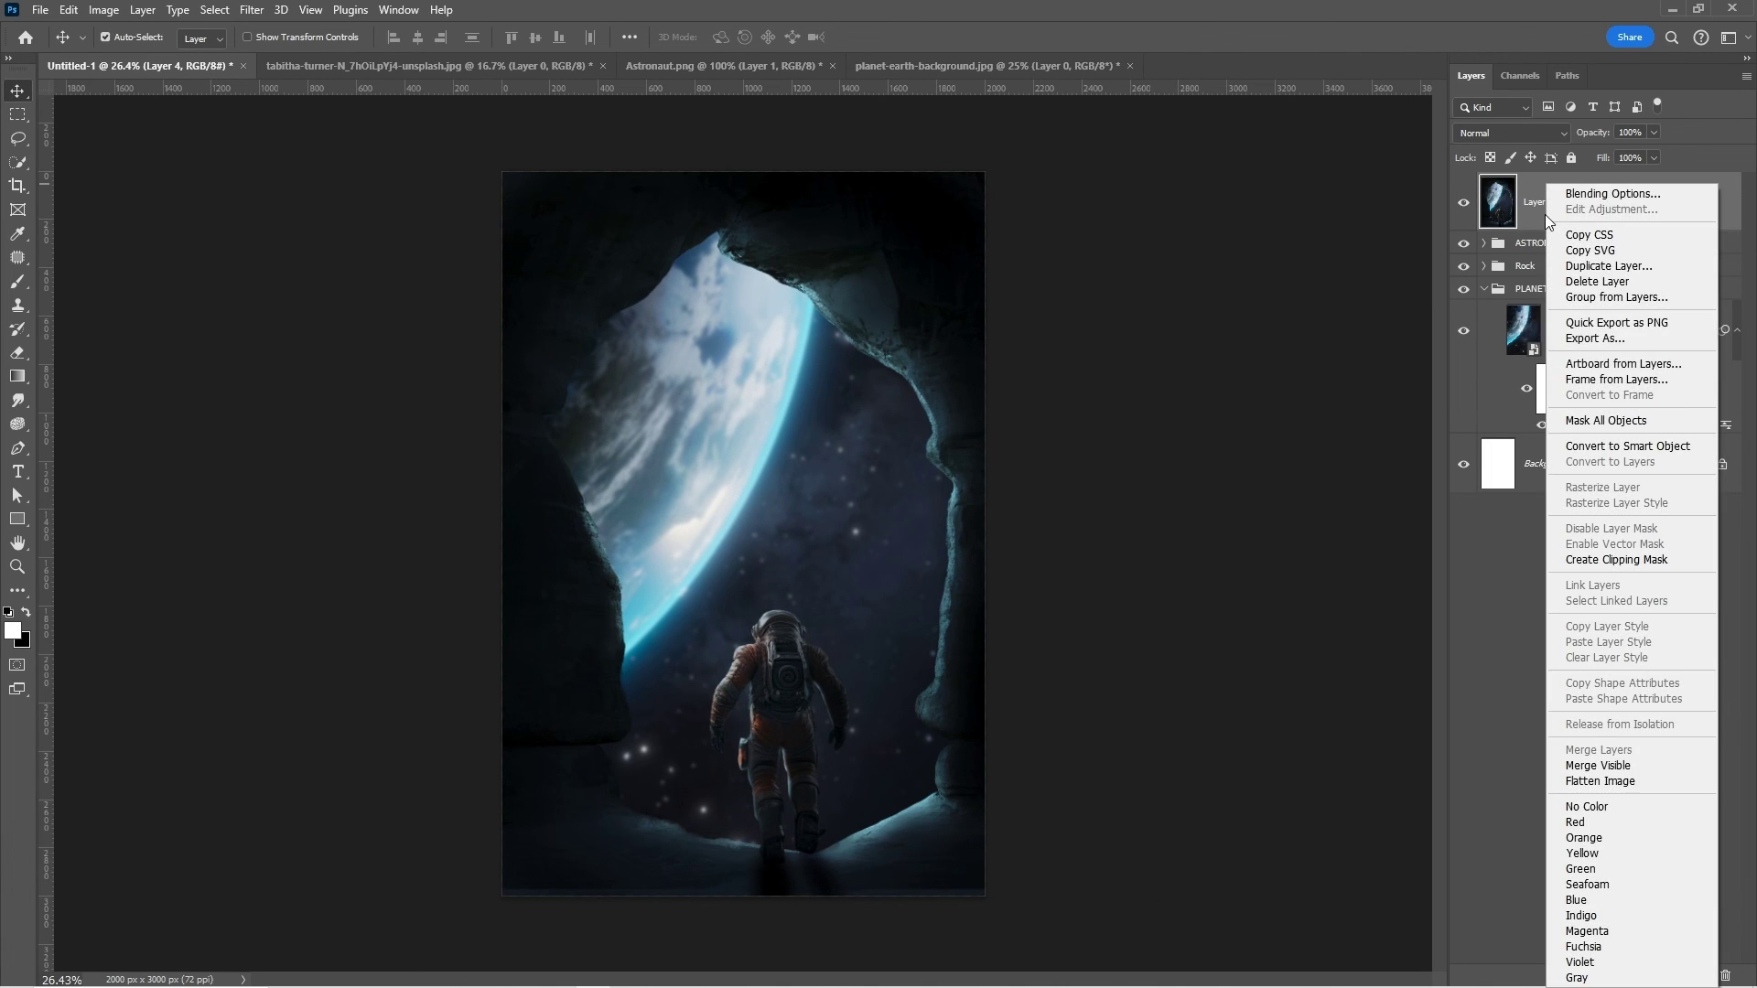
left_click(1603, 444)
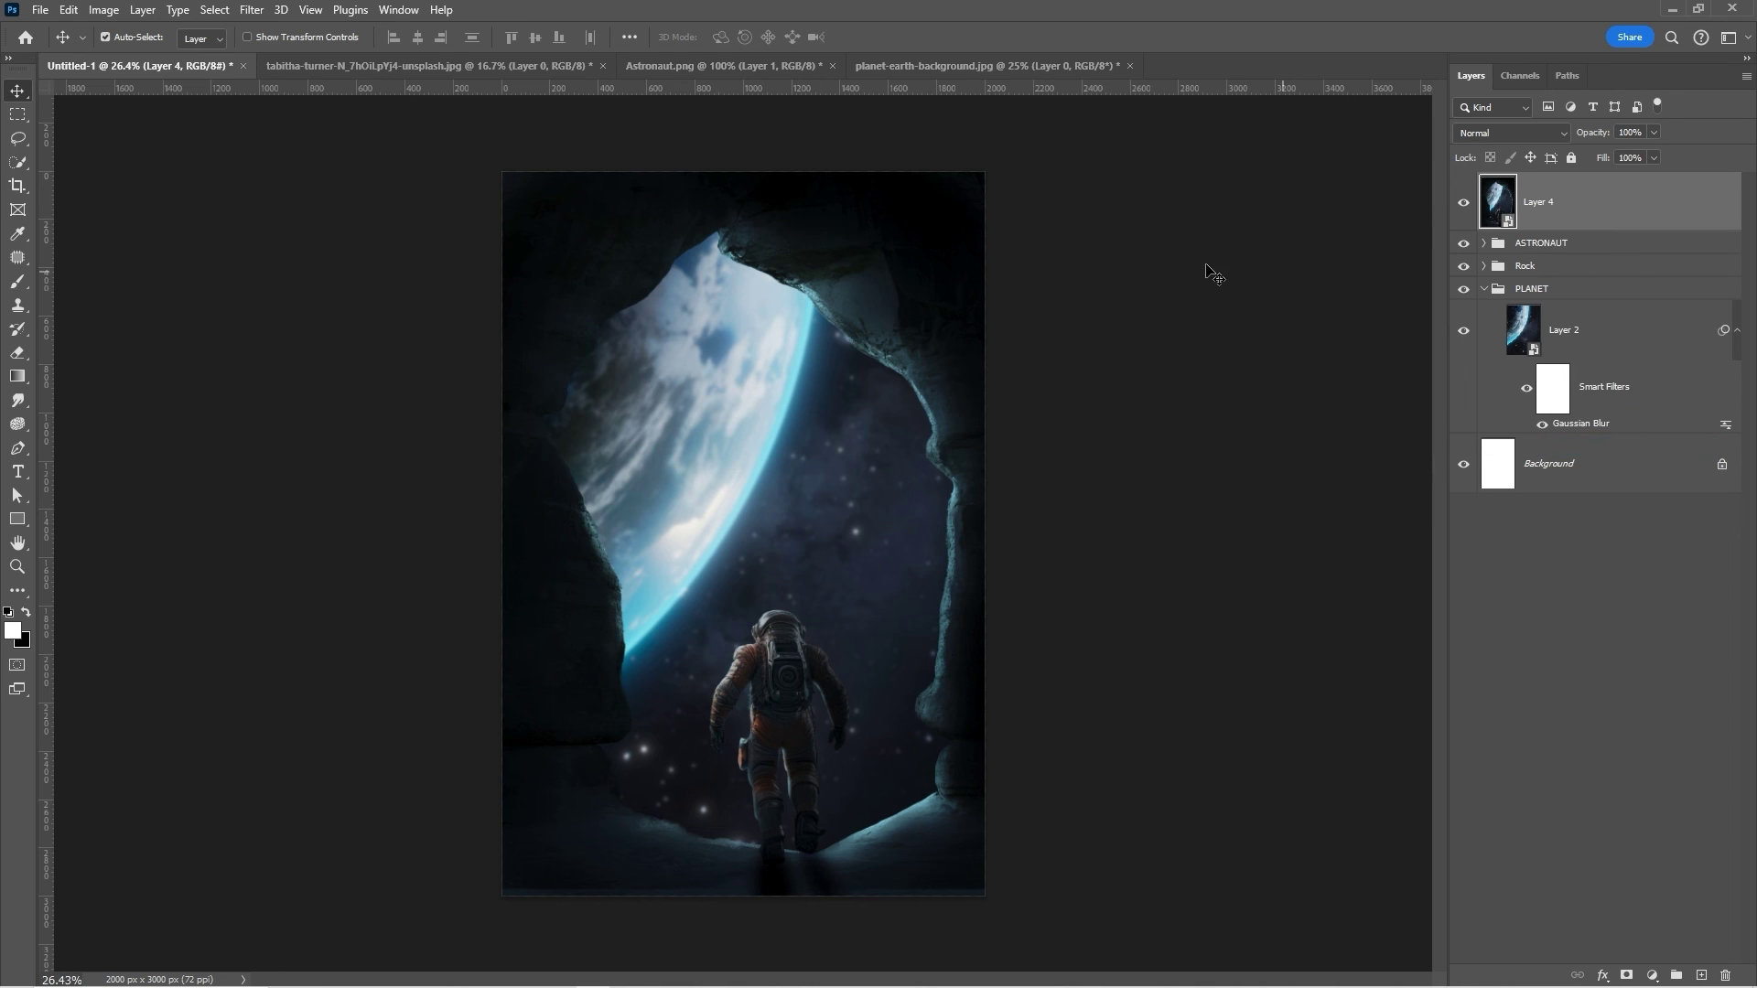
Start the Camera Raw Filter on the merged smart object and adjust its Light settings for tone and contrast.
left_click(247, 11)
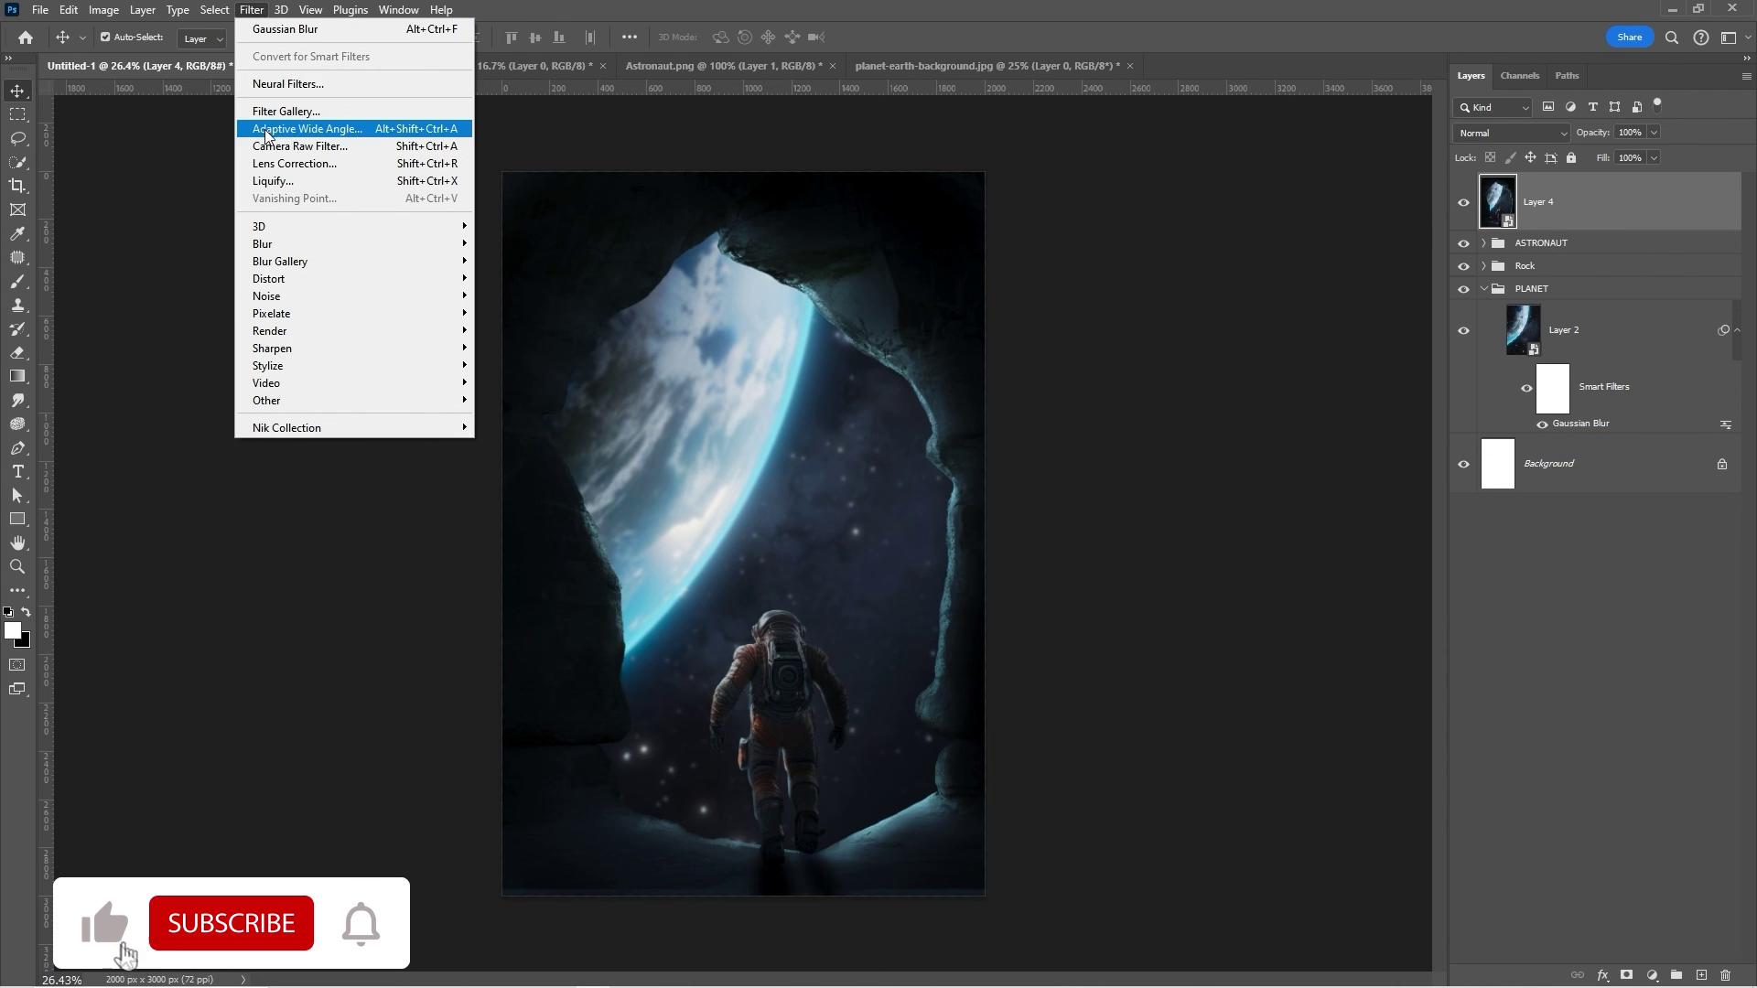
left_click(299, 145)
left_click(1423, 292)
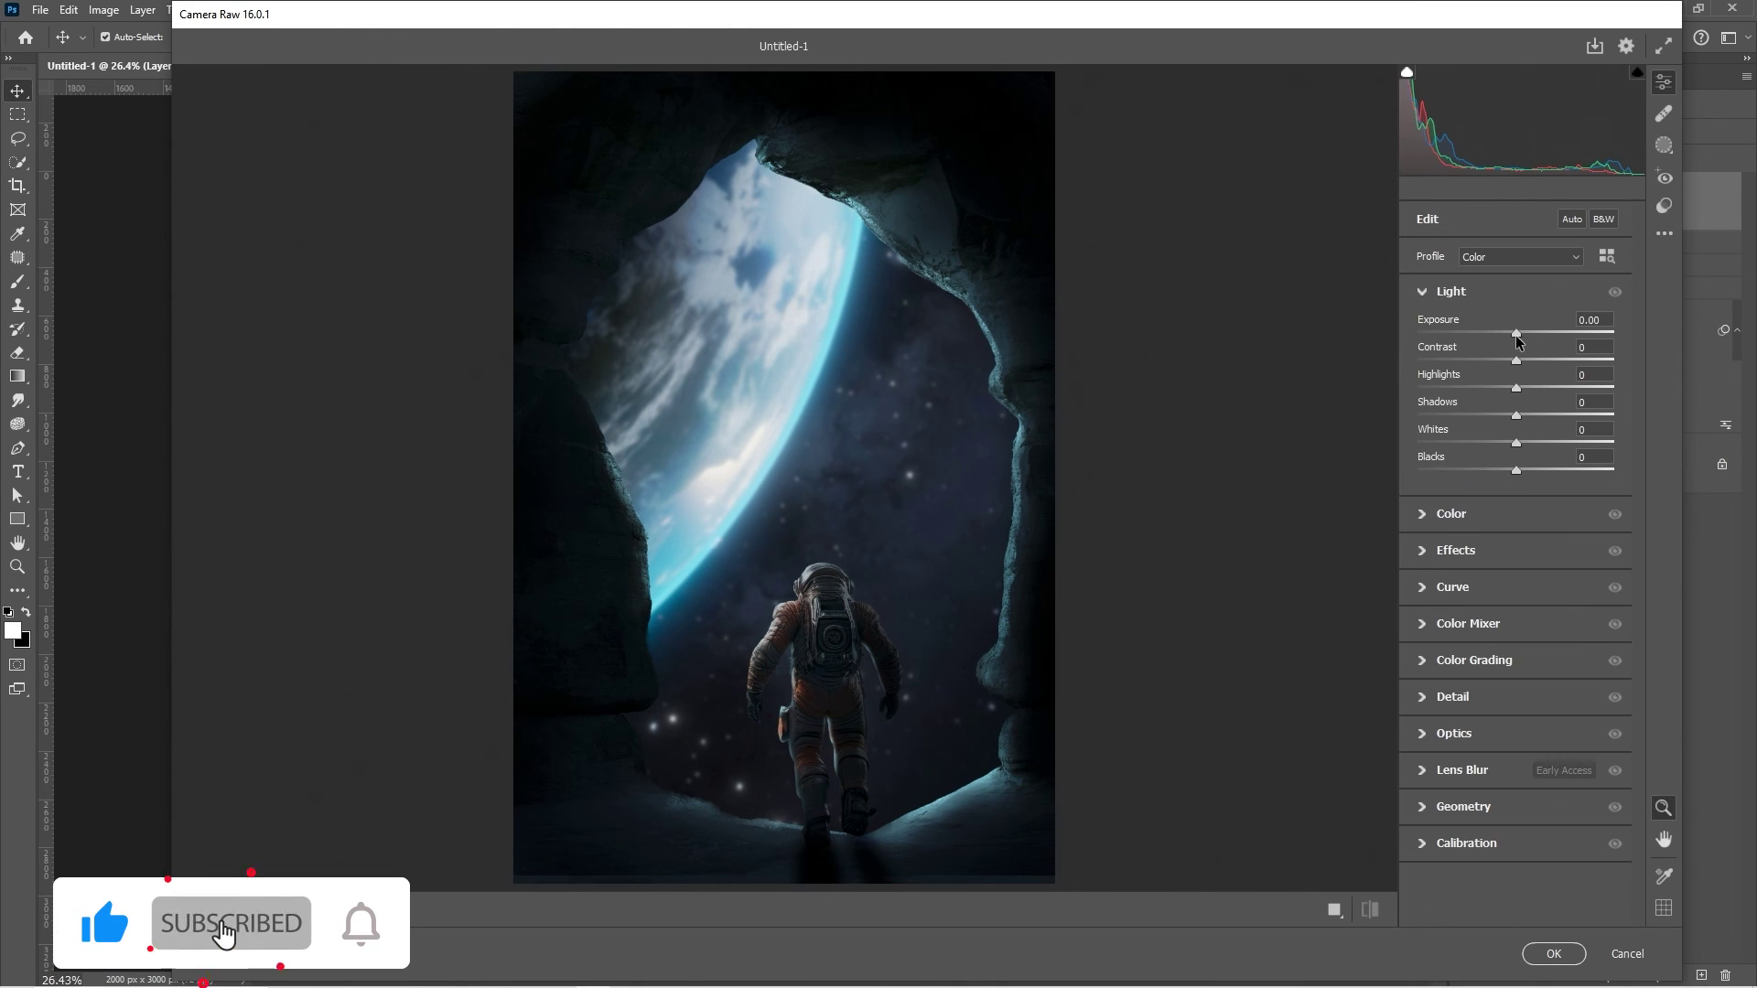
left_click_drag(1516, 333, 1555, 465)
left_click(1425, 229)
Set the Camera Raw color temperature to -3, tint to -4 and vibrance to +17.
left_click(1431, 283)
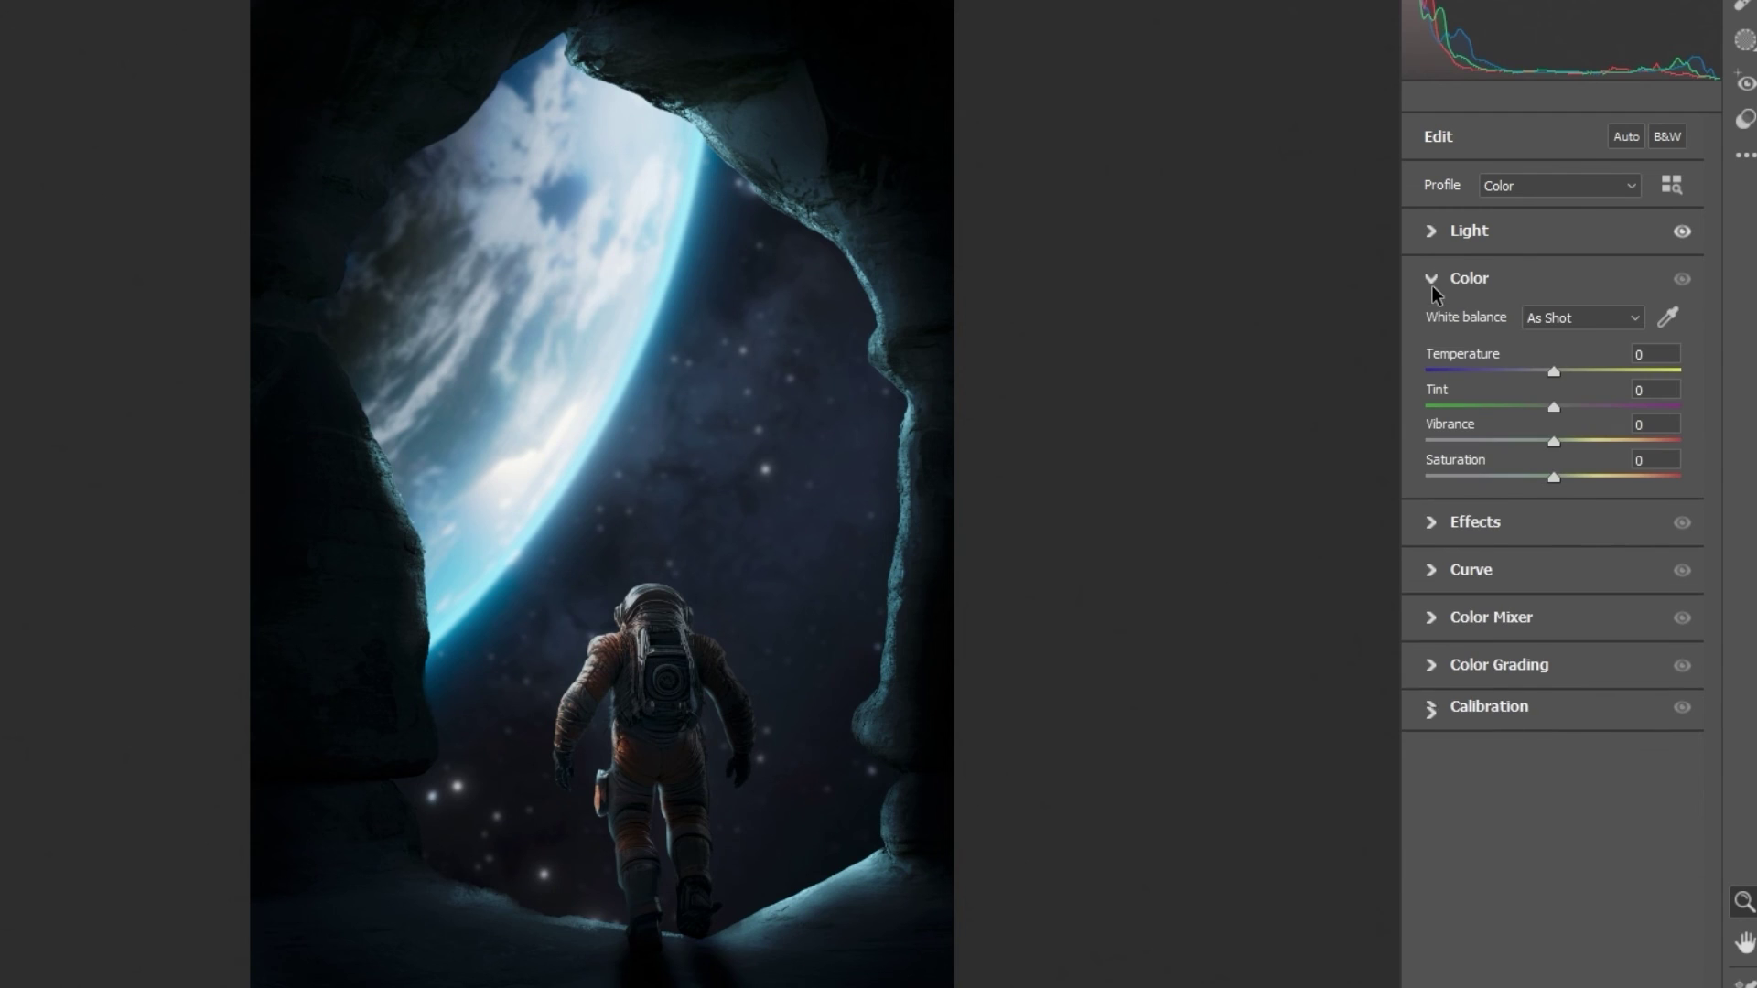
left_click_drag(1553, 371, 1571, 441)
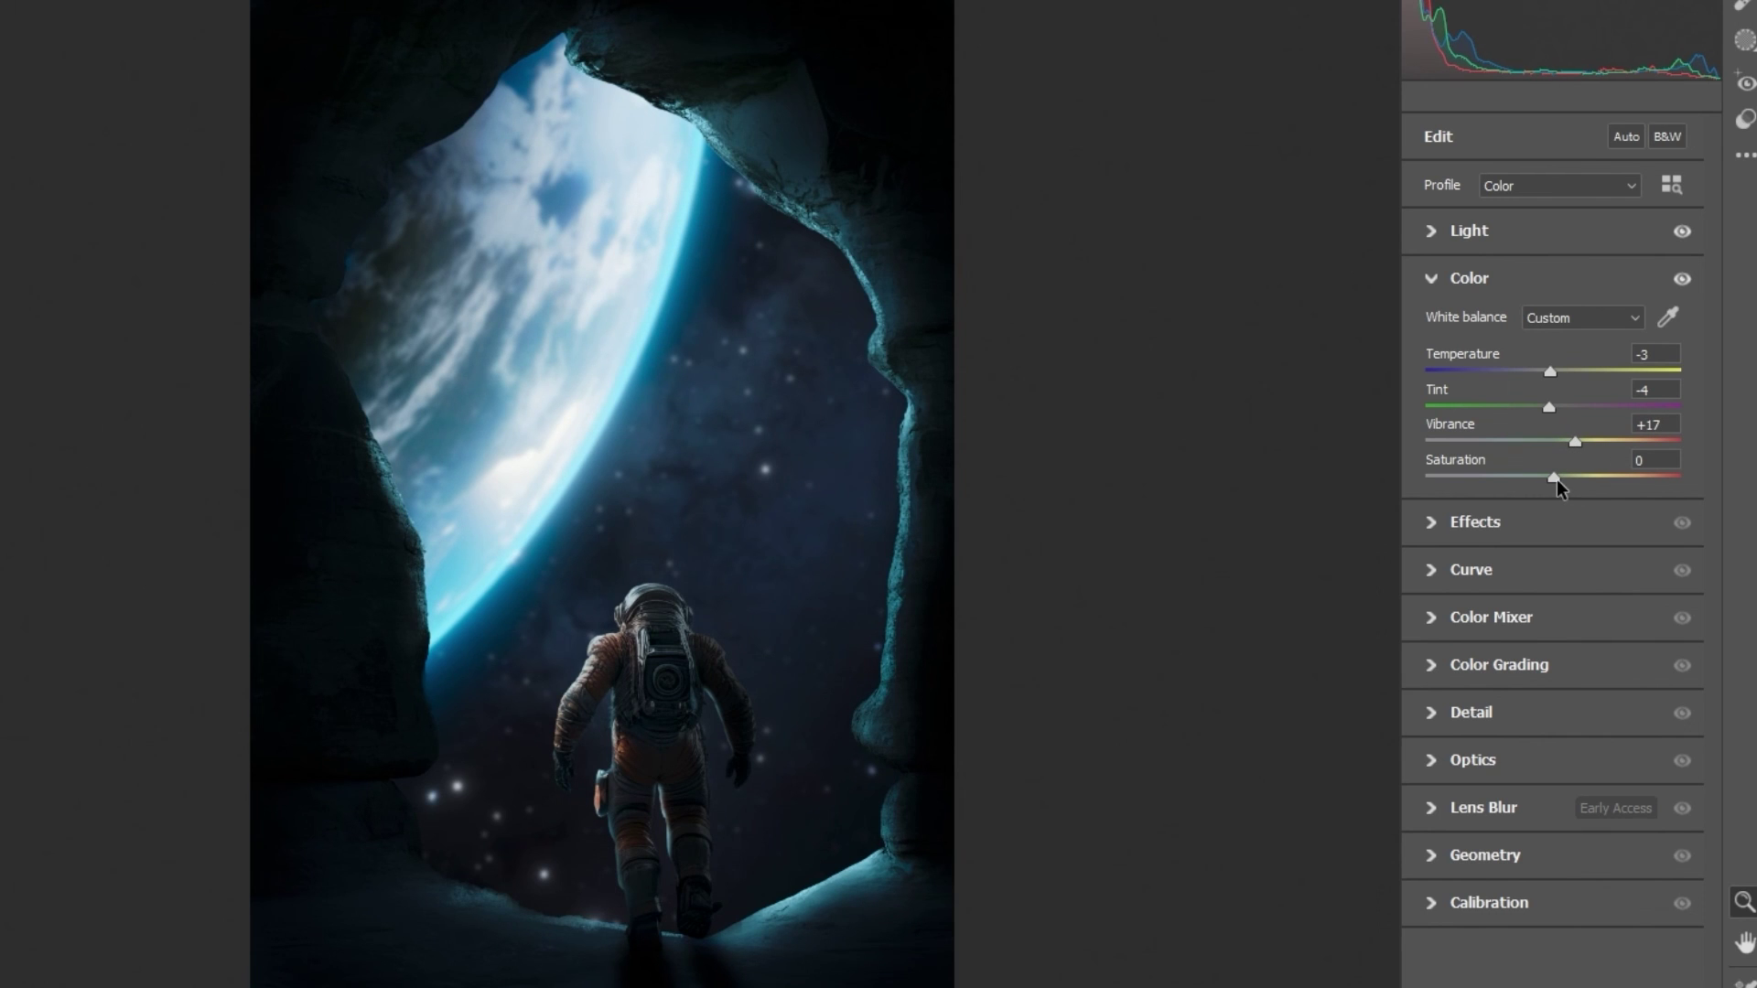
left_click(1429, 279)
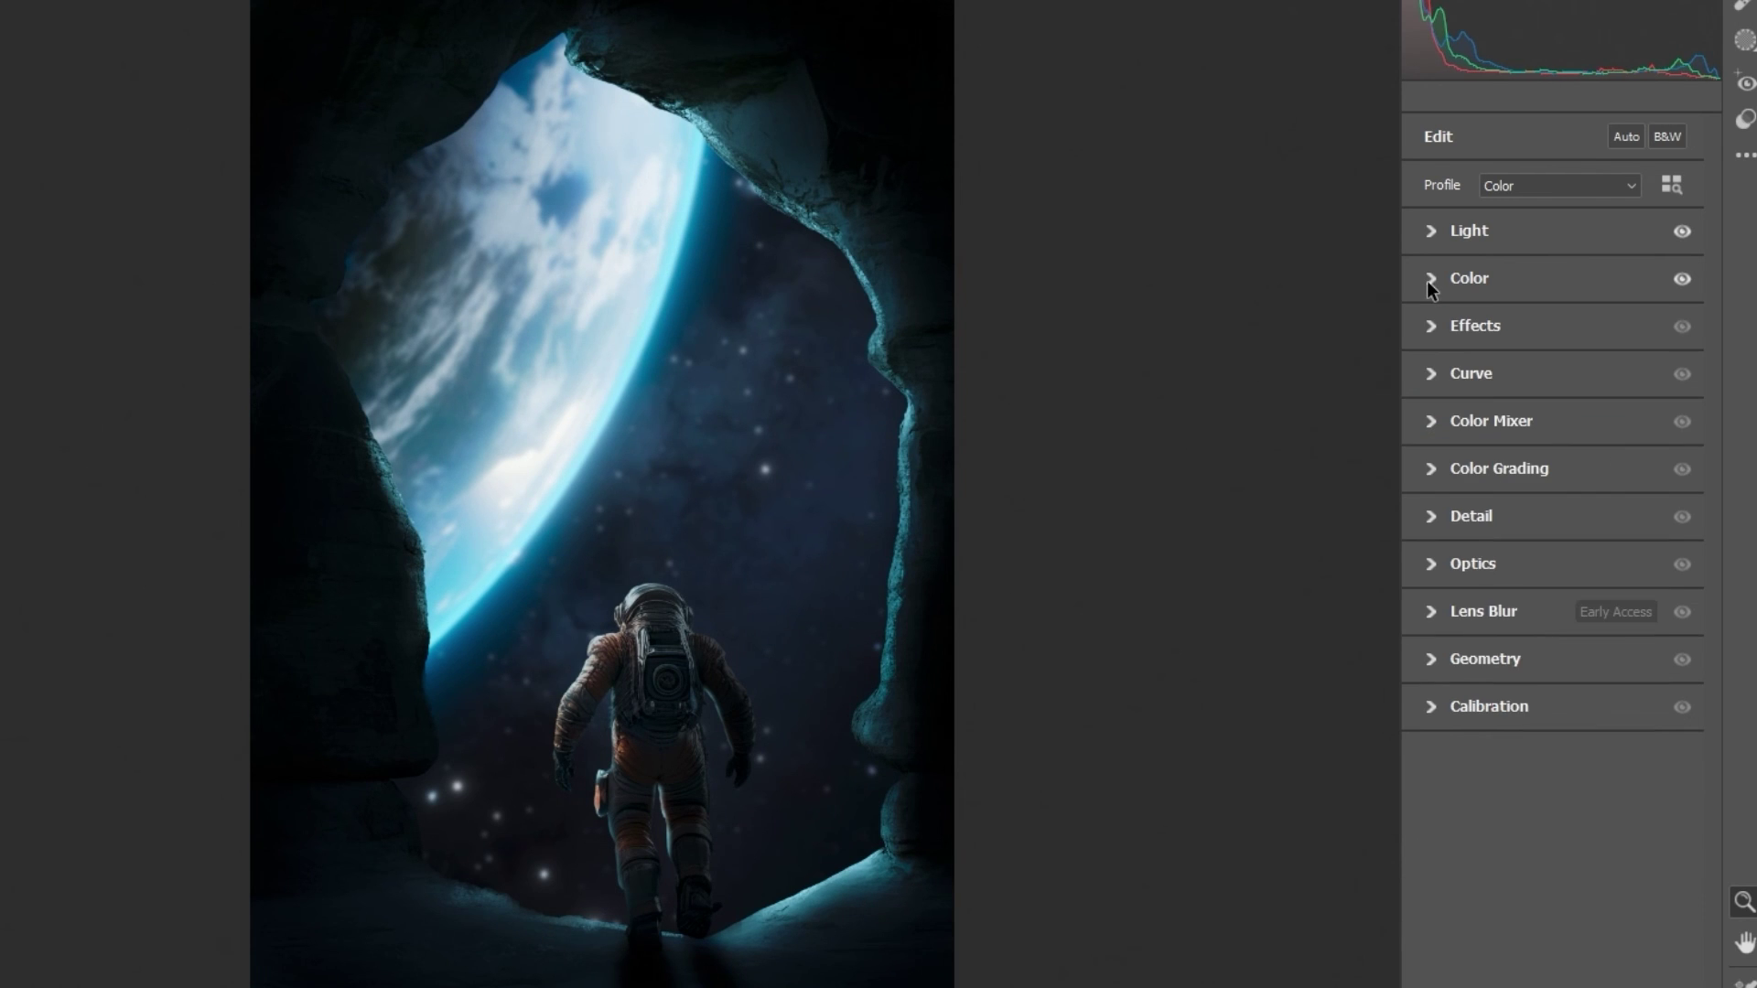
Apply the Camera Raw Filter with a light grain effect, and compare the composite with and without the filter.
left_click(1430, 325)
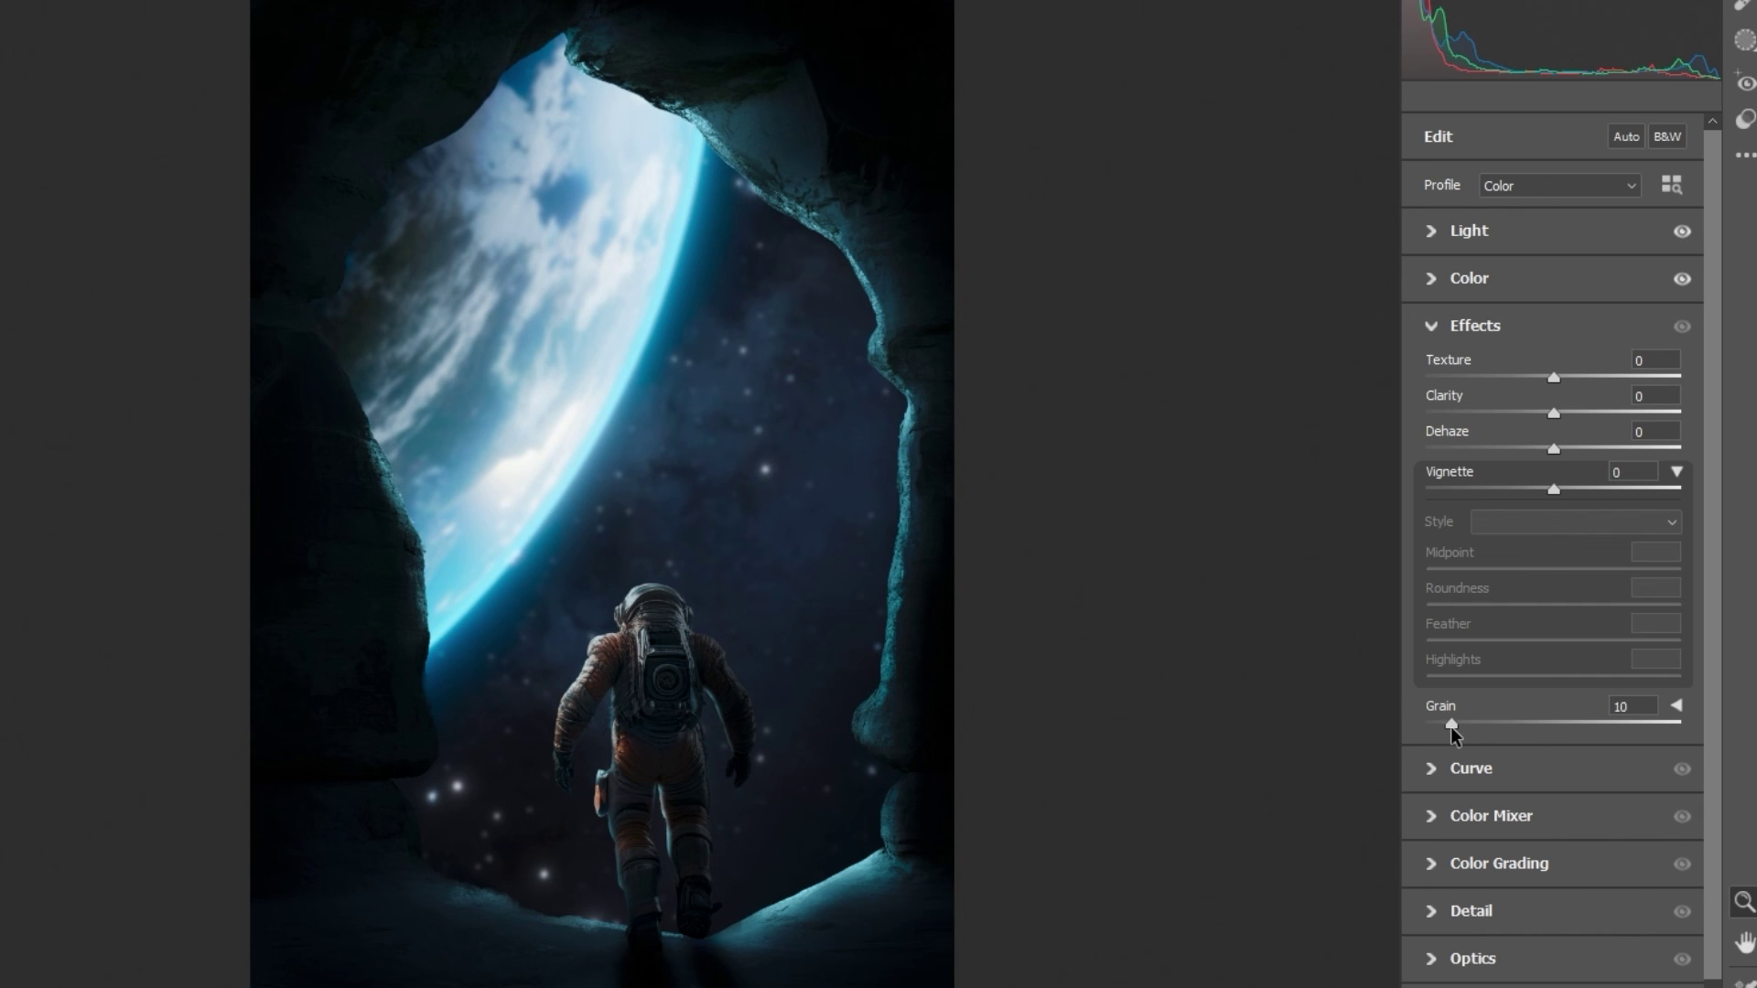
left_click_drag(1459, 727, 1466, 728)
key("Return")
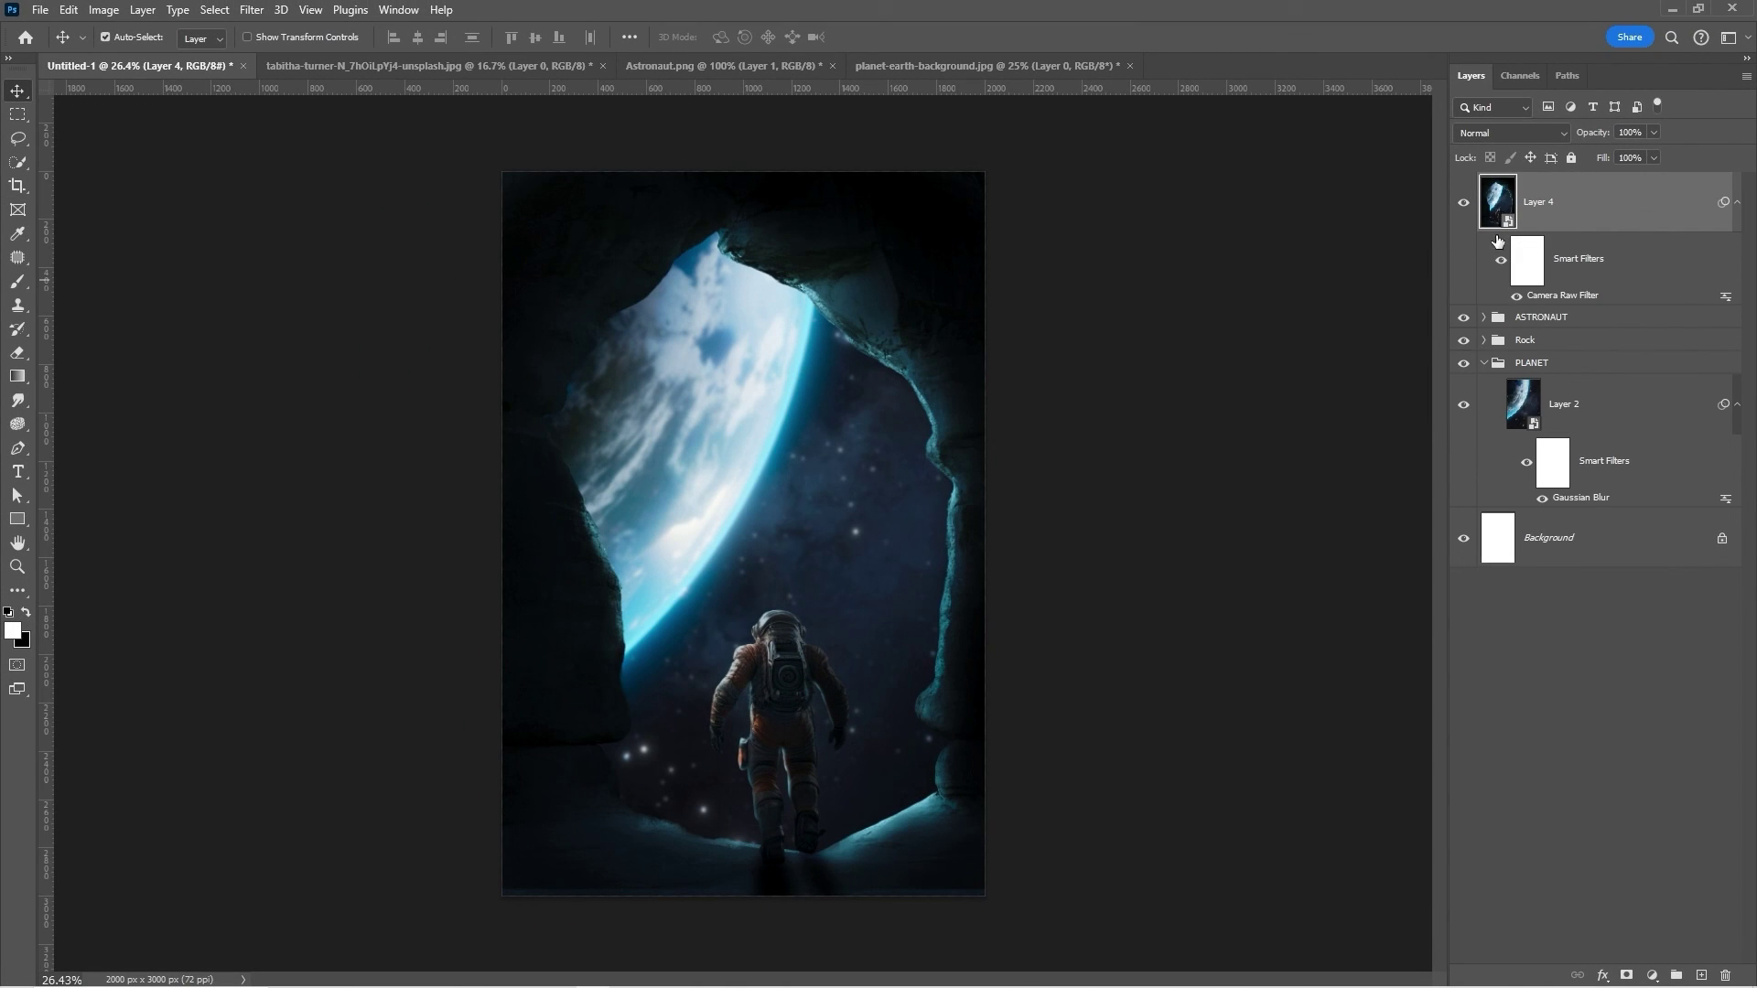
left_click(1501, 266)
left_click(1501, 265)
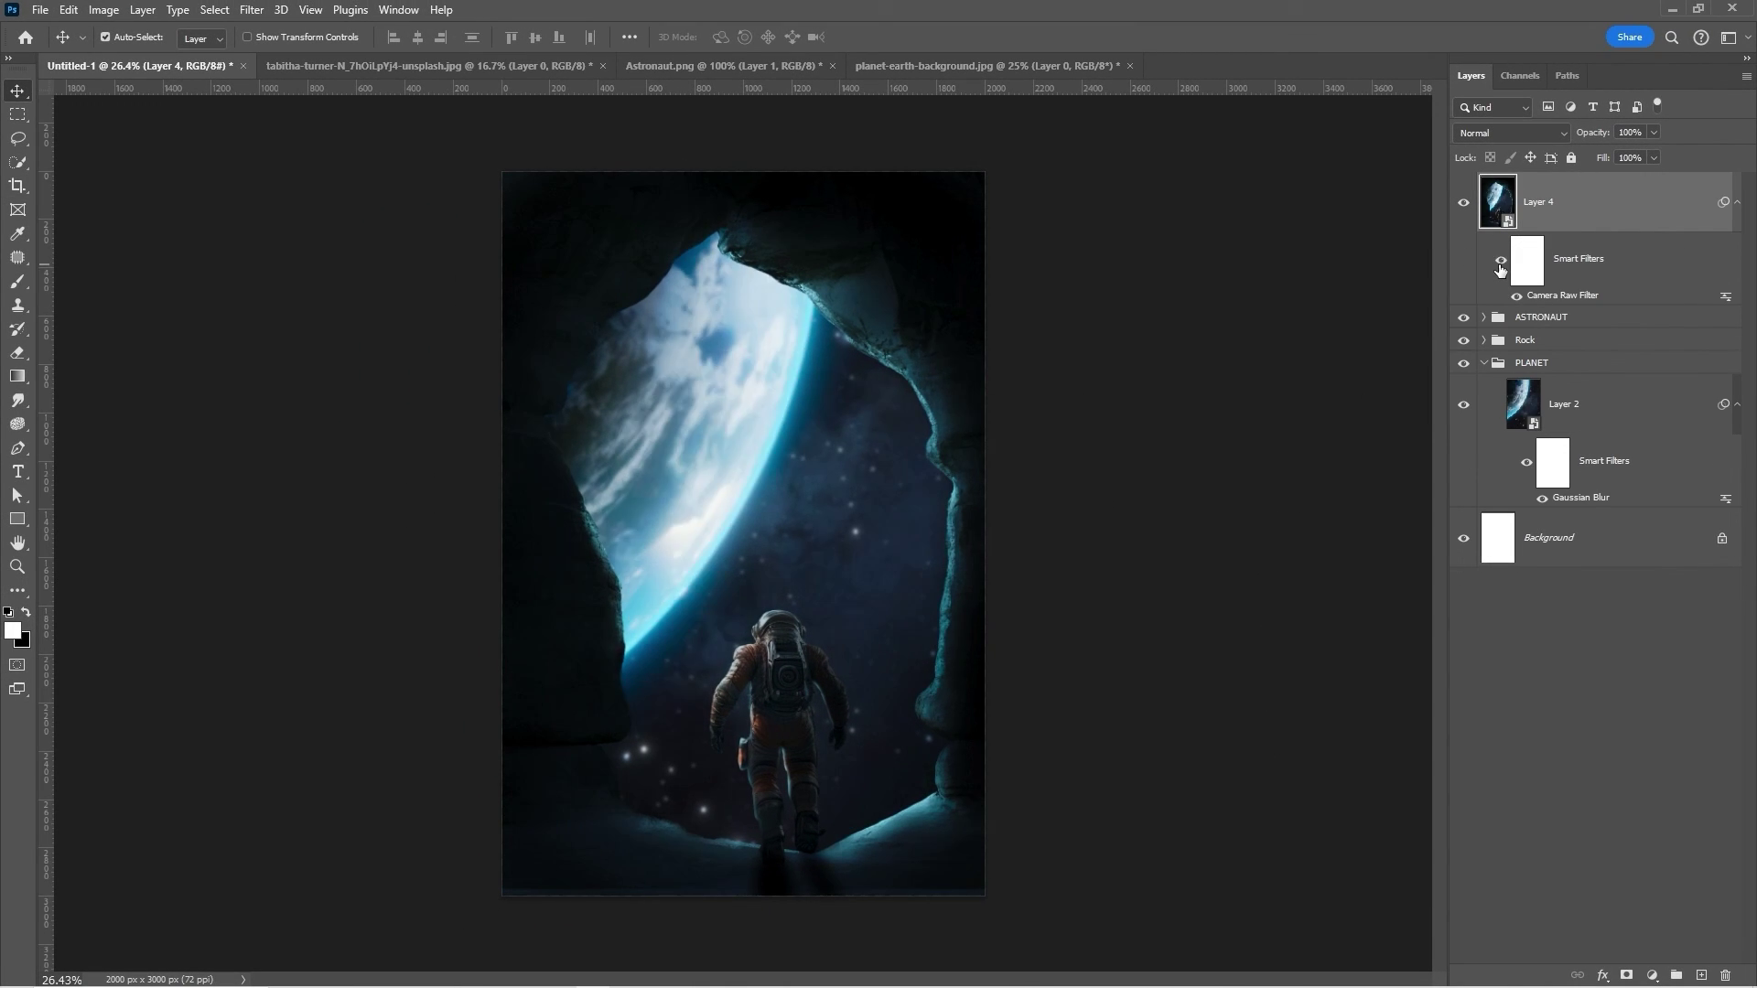